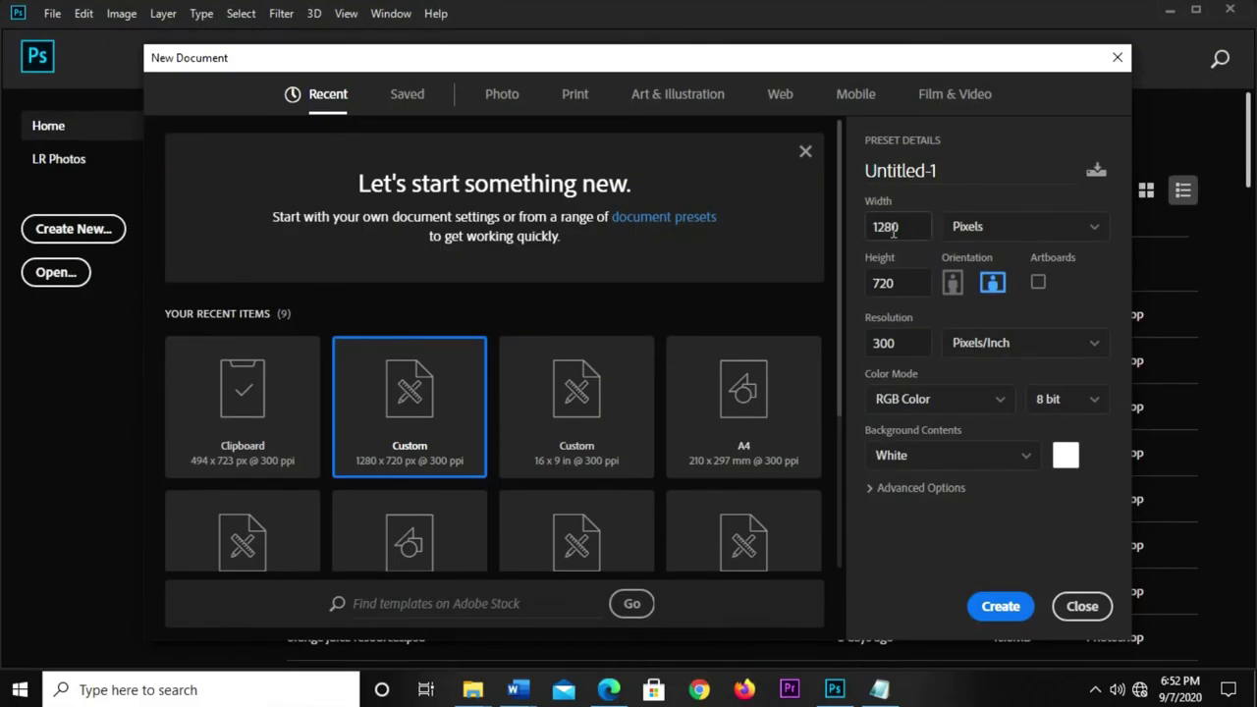
- Select the width value in the 1280 × 720 px, 300 ppi New Document preset
{"action": "left_click", "coordinate": [894, 230]}
- Create the 1280 × 720 px, 300 ppi document and zoom in on the canvas
{"action": "left_click", "coordinate": [899, 283]}
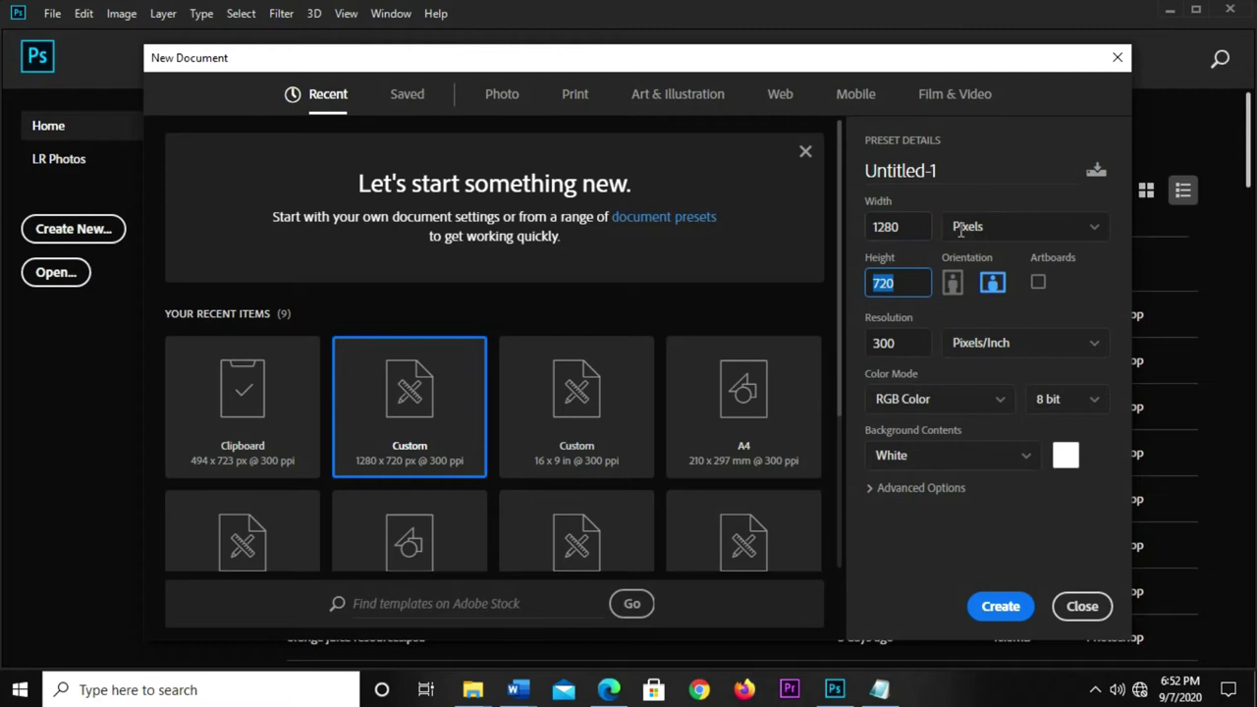
{"action": "left_click", "coordinate": [904, 340]}
{"action": "left_click", "coordinate": [989, 611]}
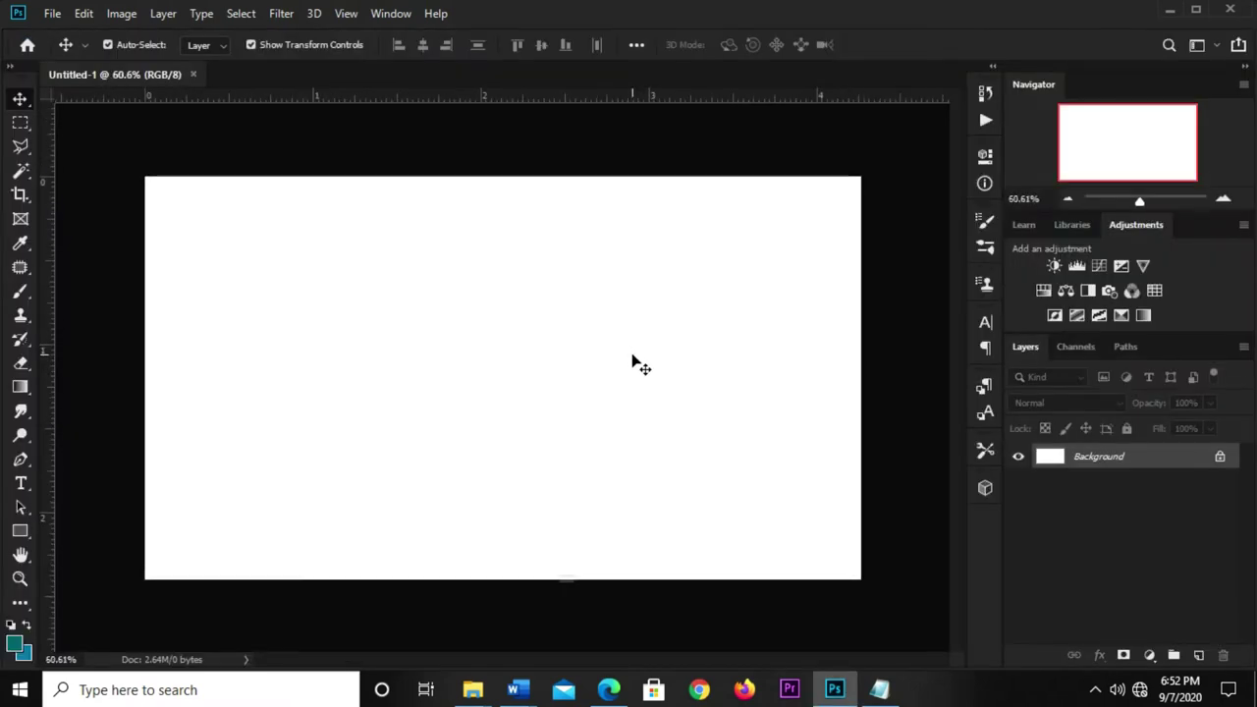
{"action": "key", "text": "ctrl+plus"}
- Add a Solid Color fill layer in dark teal 016773, copied from the notes
{"action": "left_click", "coordinate": [1150, 655]}
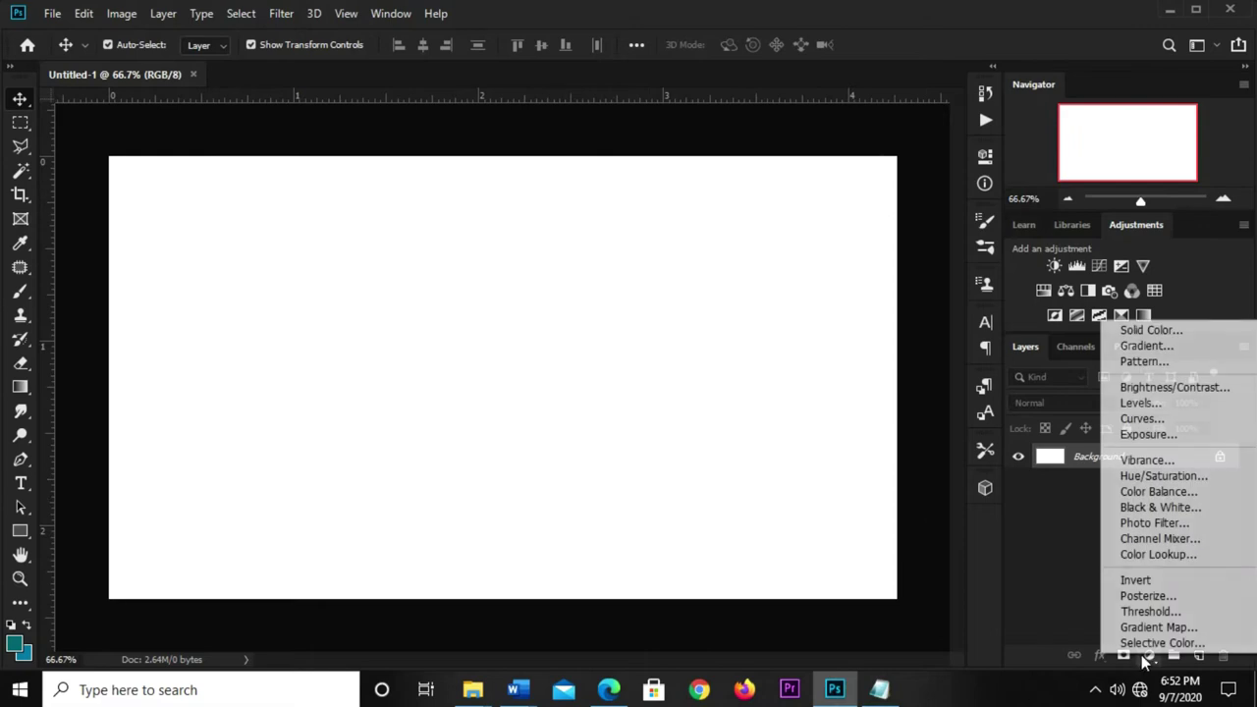
{"action": "left_click", "coordinate": [1133, 331]}
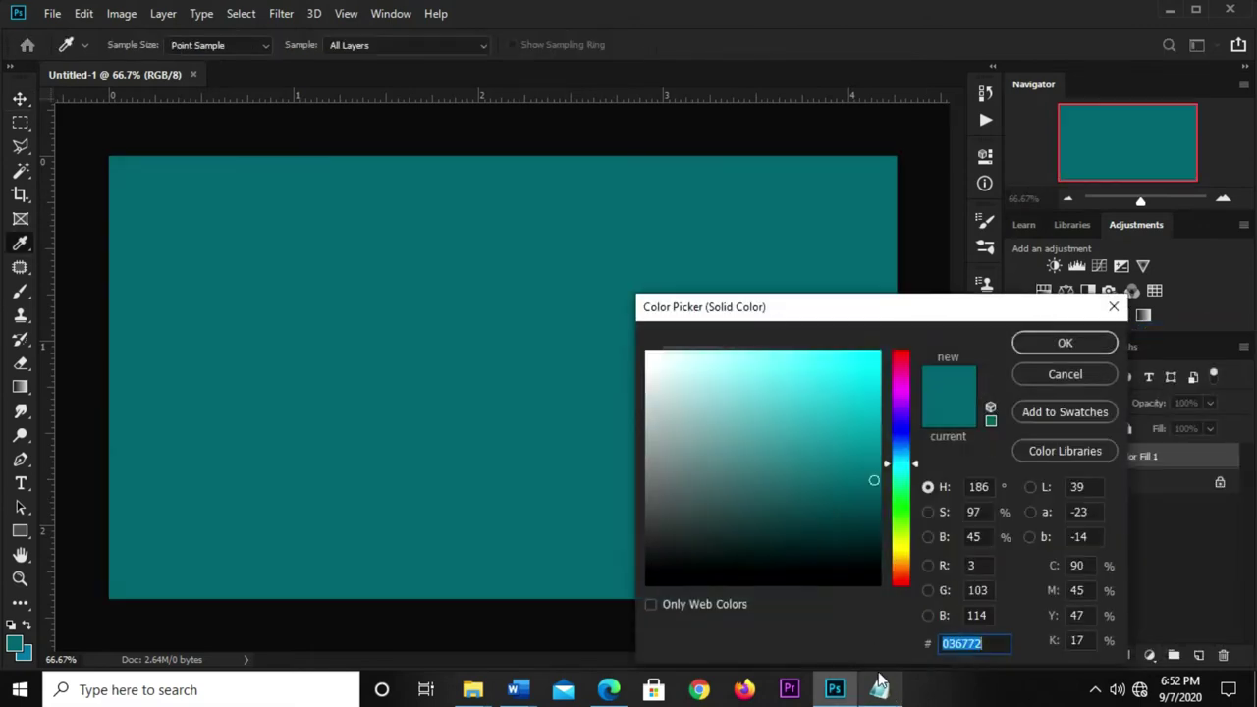
{"action": "left_click", "coordinate": [879, 690]}
{"action": "left_click_drag", "start_coordinate": [508, 456], "coordinate": [424, 455]}
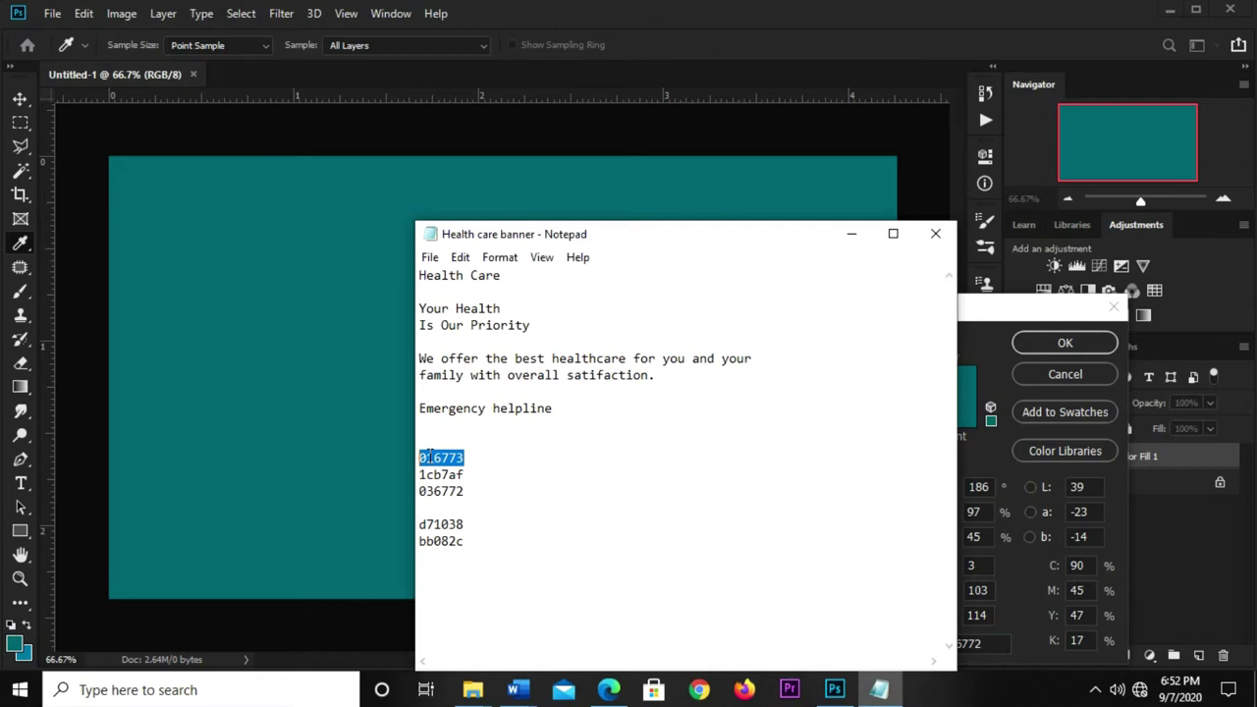
{"action": "right_click", "coordinate": [429, 458]}
{"action": "left_click", "coordinate": [481, 233]}
{"action": "left_click", "coordinate": [779, 75]}
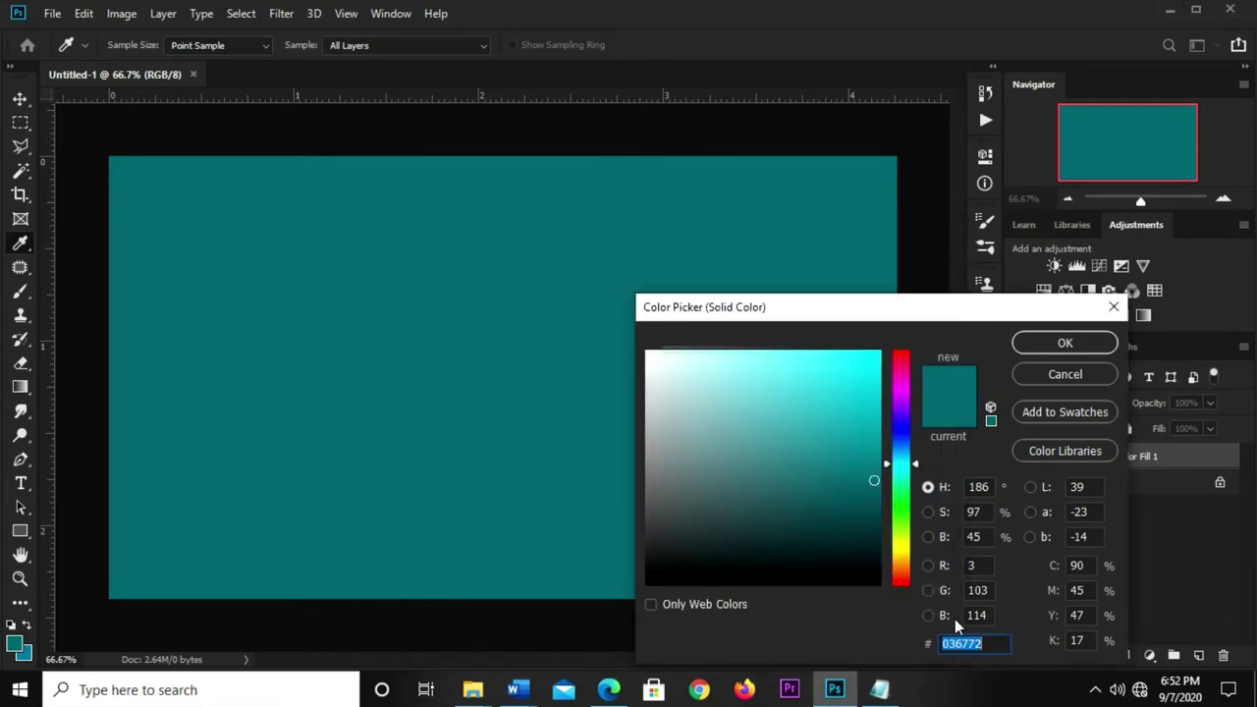
{"action": "right_click", "coordinate": [954, 645]}
{"action": "left_click", "coordinate": [982, 469]}
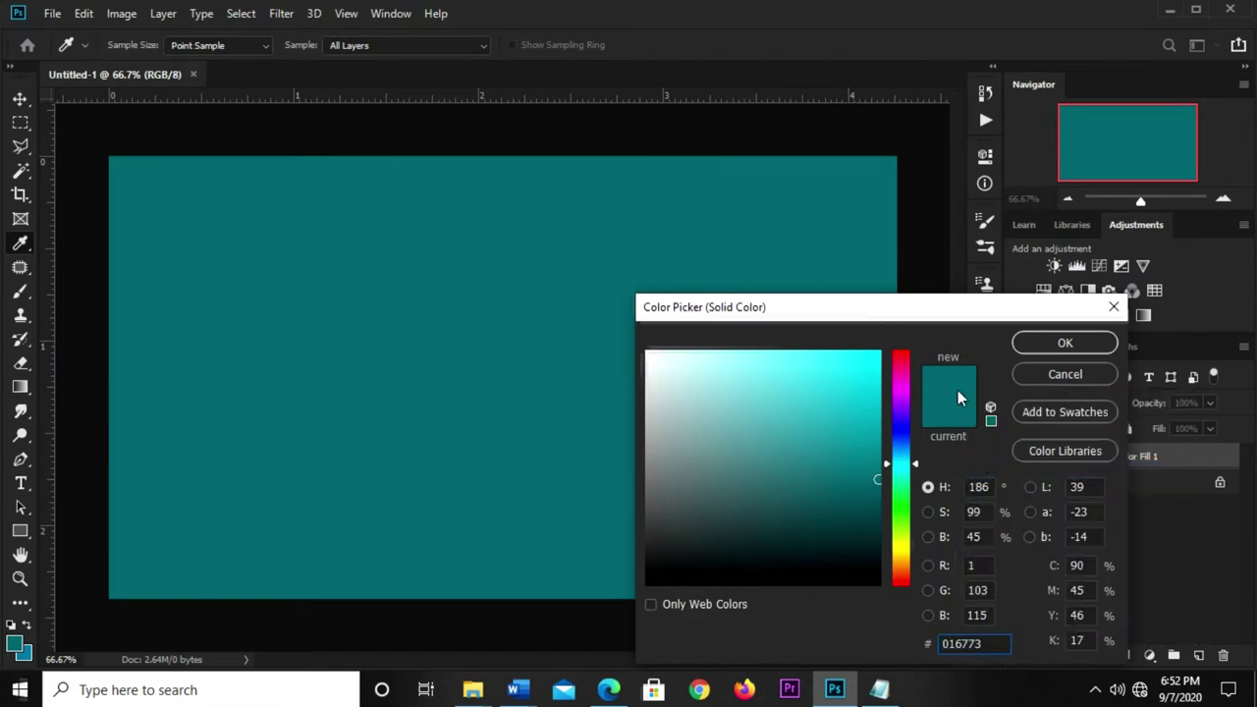
{"action": "left_click", "coordinate": [1038, 340]}
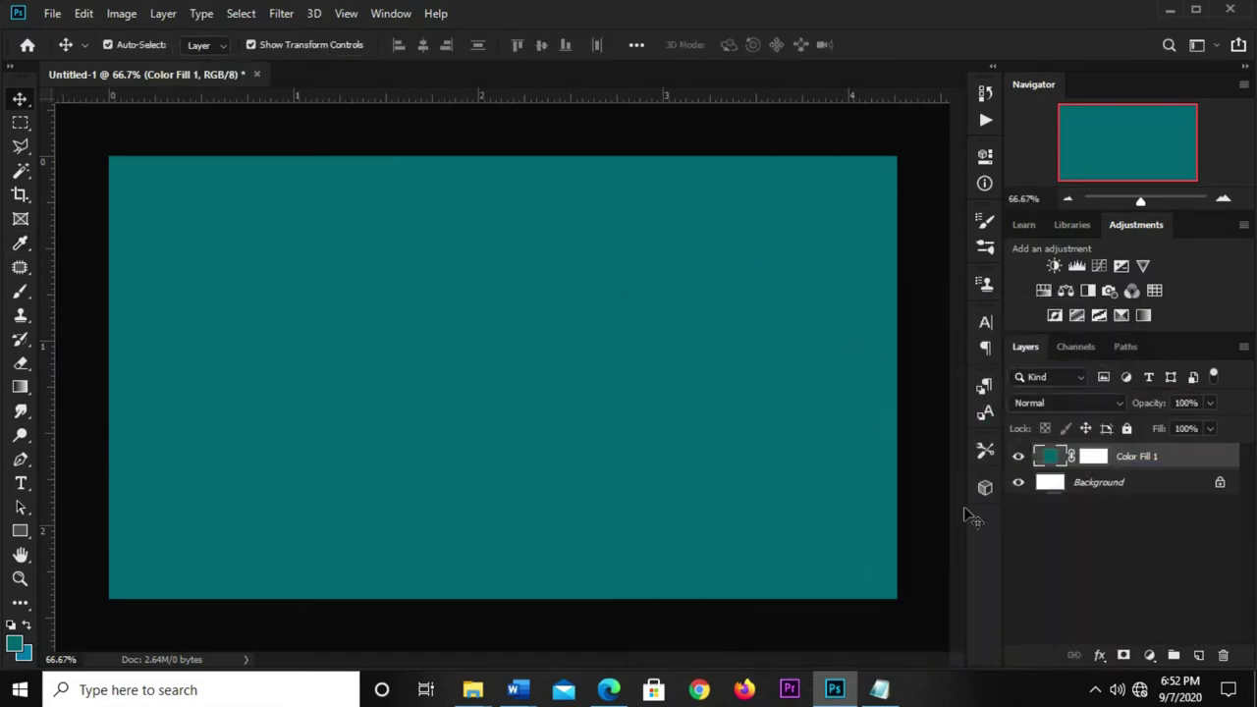
- Add a new Layer 1 and switch to the soft Brush tool
{"action": "left_click", "coordinate": [1199, 655]}
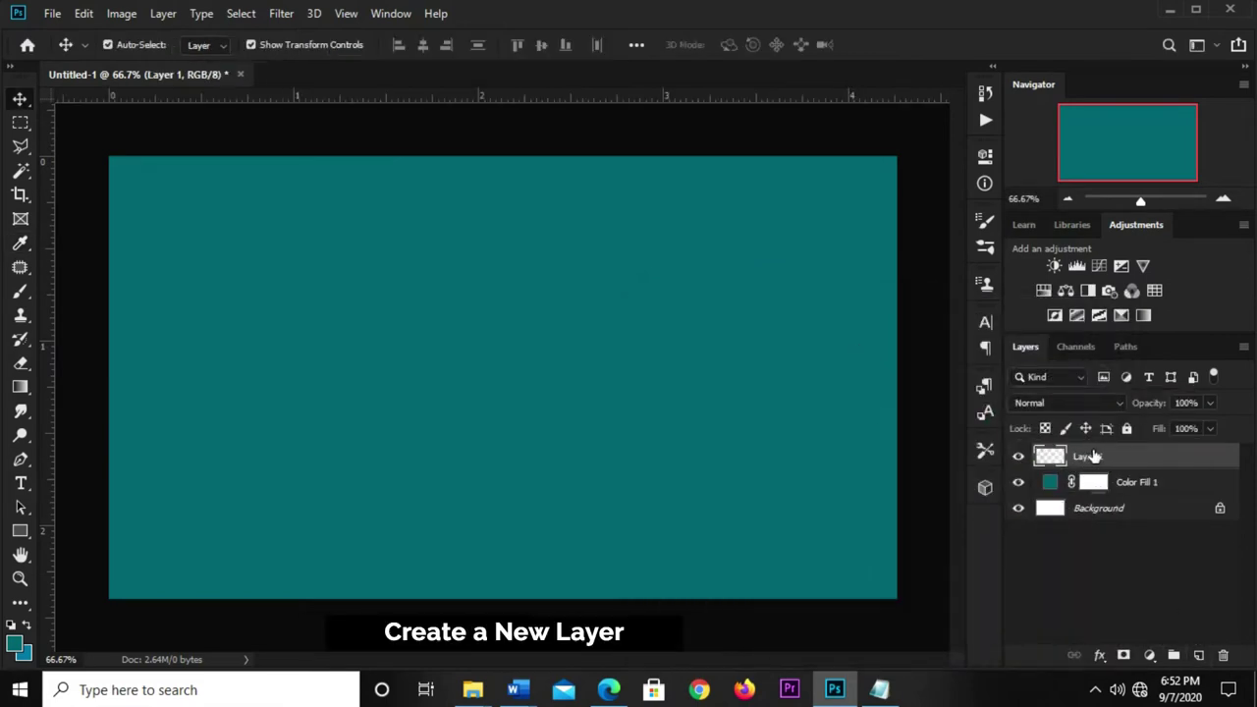
{"action": "right_click", "coordinate": [21, 292]}
{"action": "left_click", "coordinate": [80, 291]}
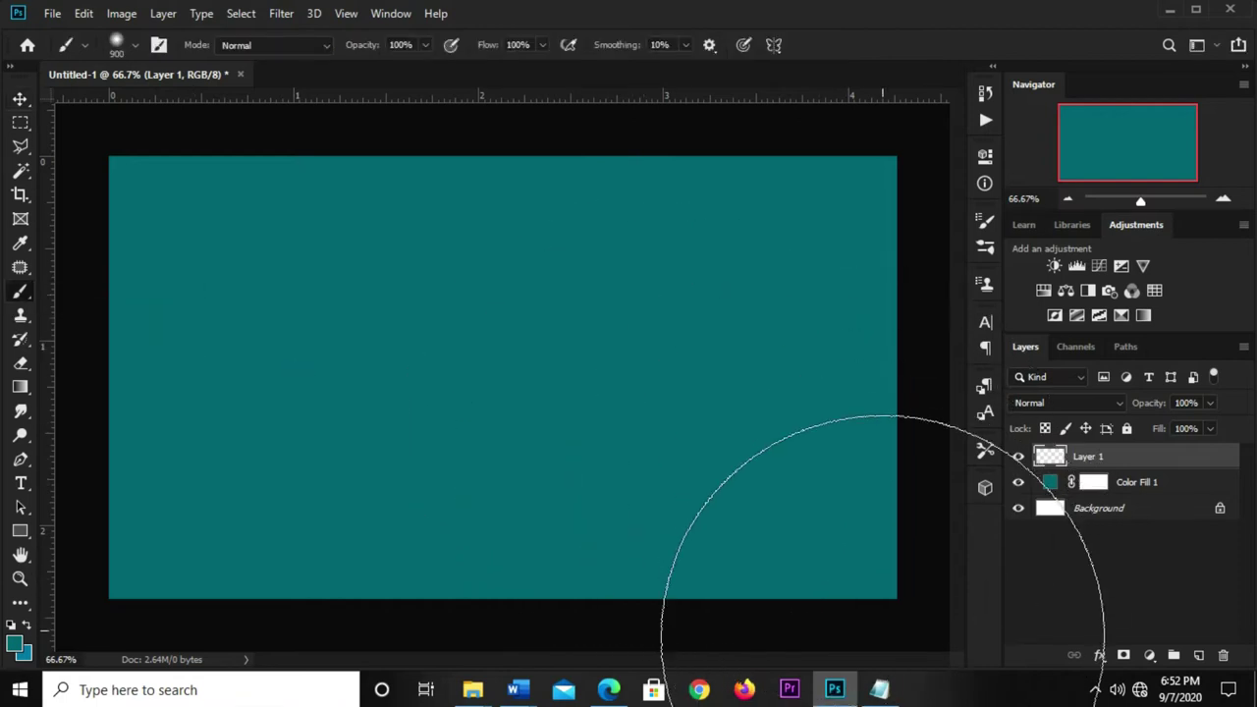
- Set the foreground colour to light teal 1cb7af, copied from the notes
{"action": "left_click", "coordinate": [825, 559]}
{"action": "left_click_drag", "start_coordinate": [466, 475], "coordinate": [412, 474]}
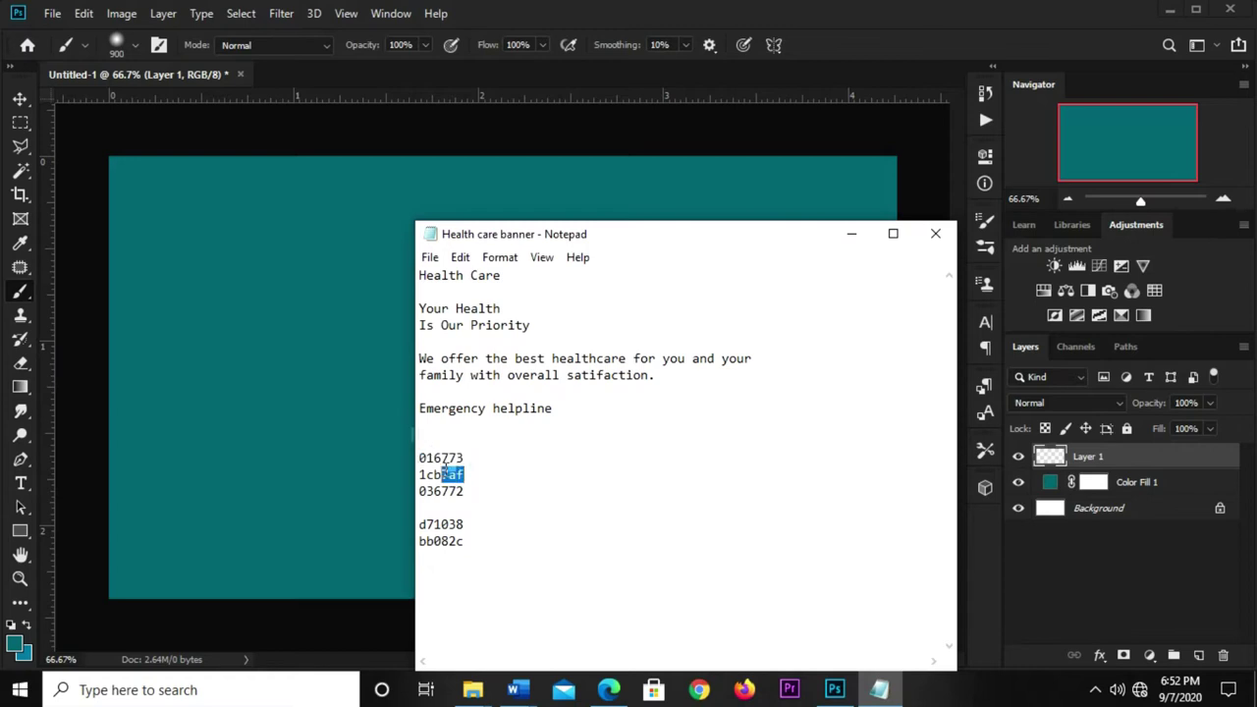
{"action": "right_click", "coordinate": [452, 476]}
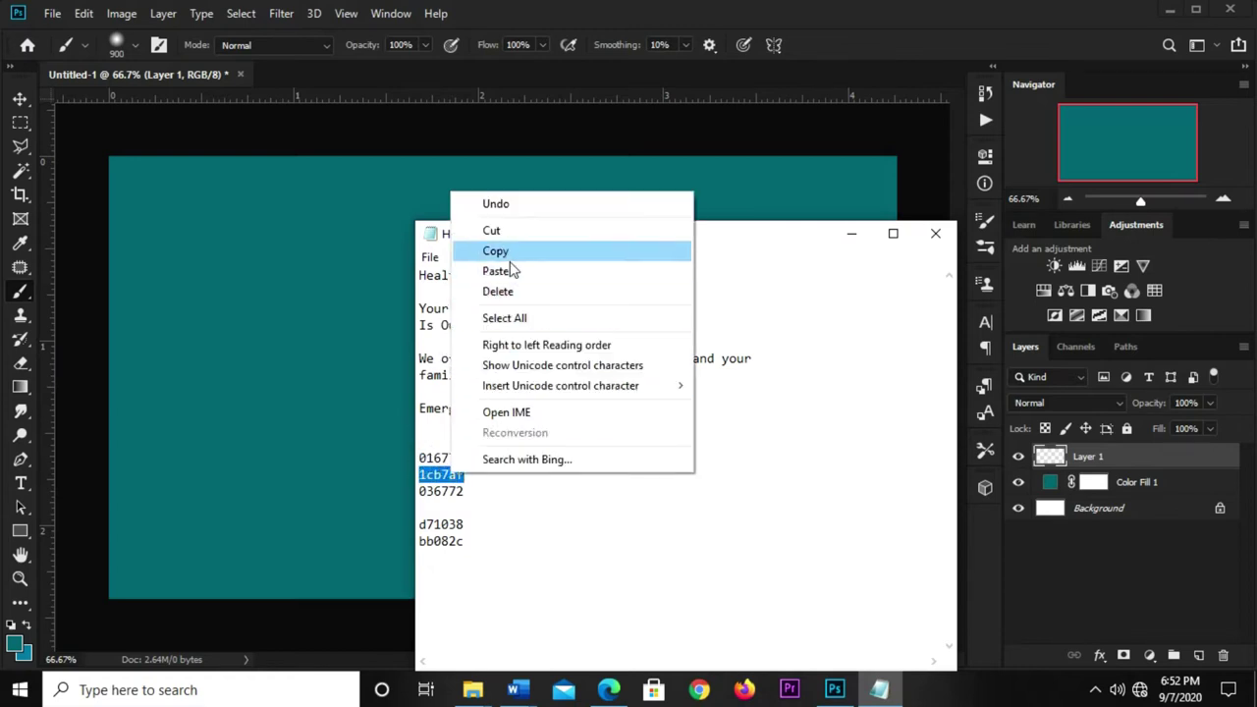
{"action": "left_click", "coordinate": [516, 253]}
{"action": "left_click", "coordinate": [814, 48]}
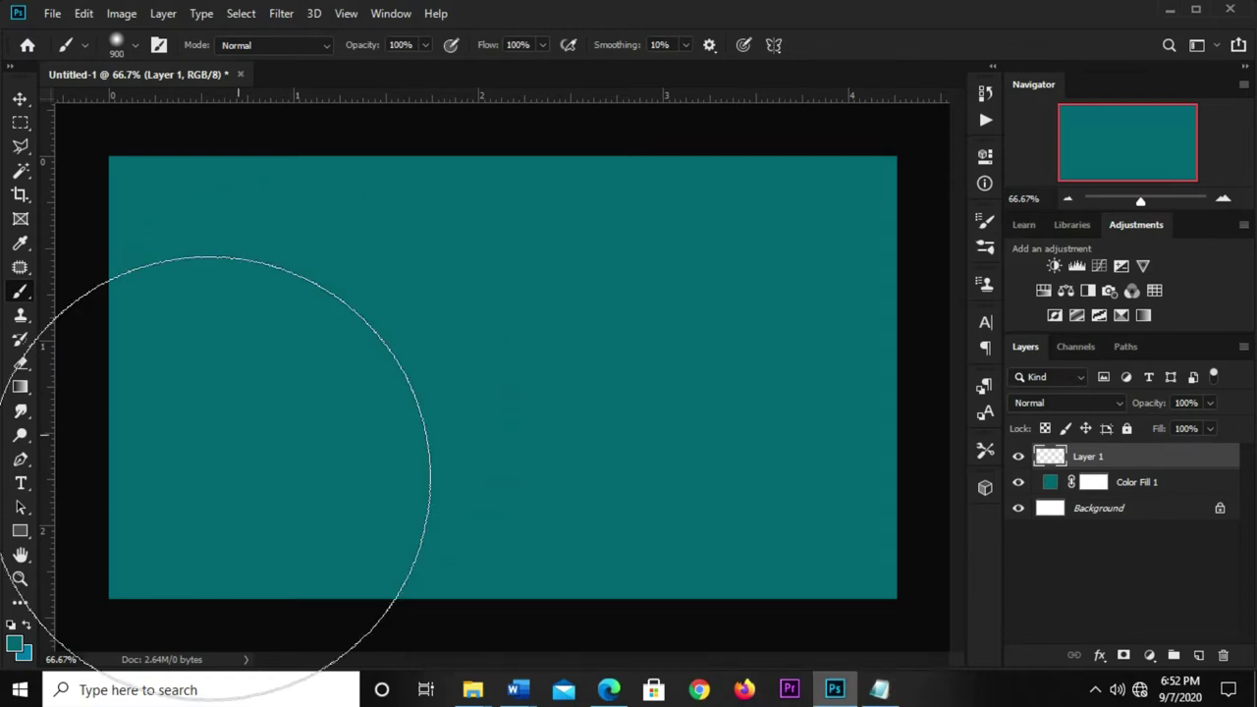
{"action": "left_click", "coordinate": [14, 646]}
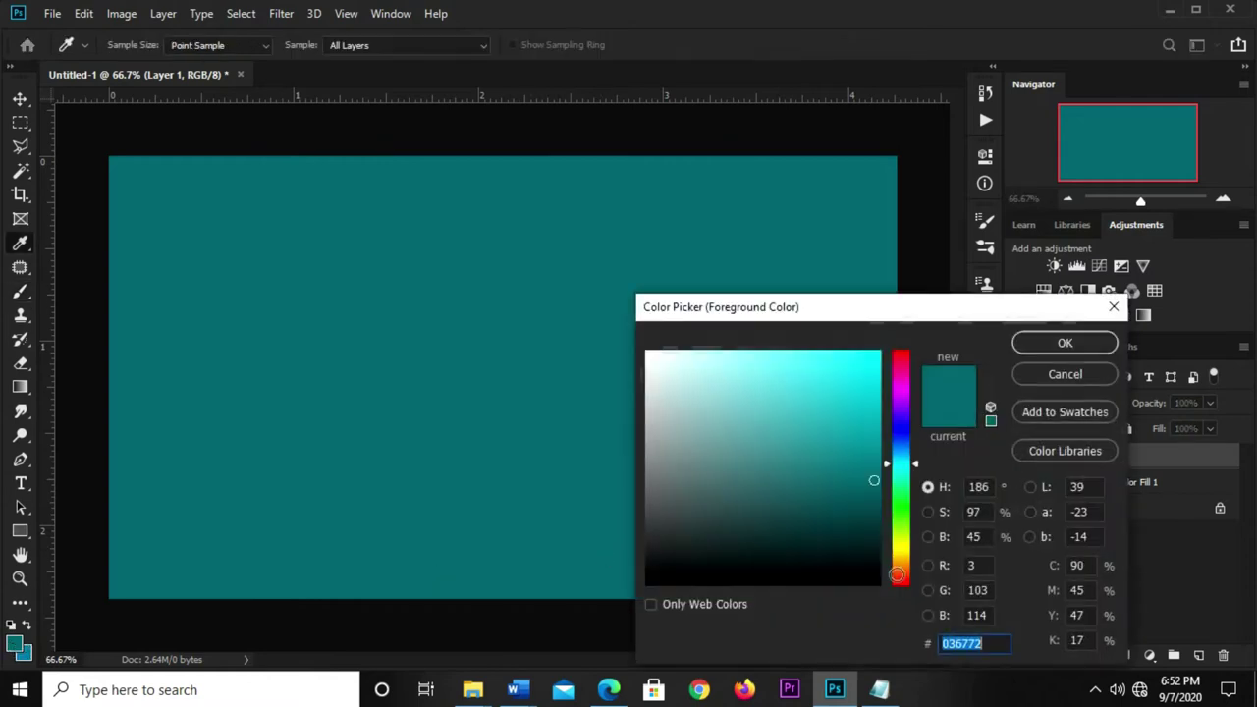
{"action": "right_click", "coordinate": [952, 647]}
{"action": "left_click", "coordinate": [993, 467]}
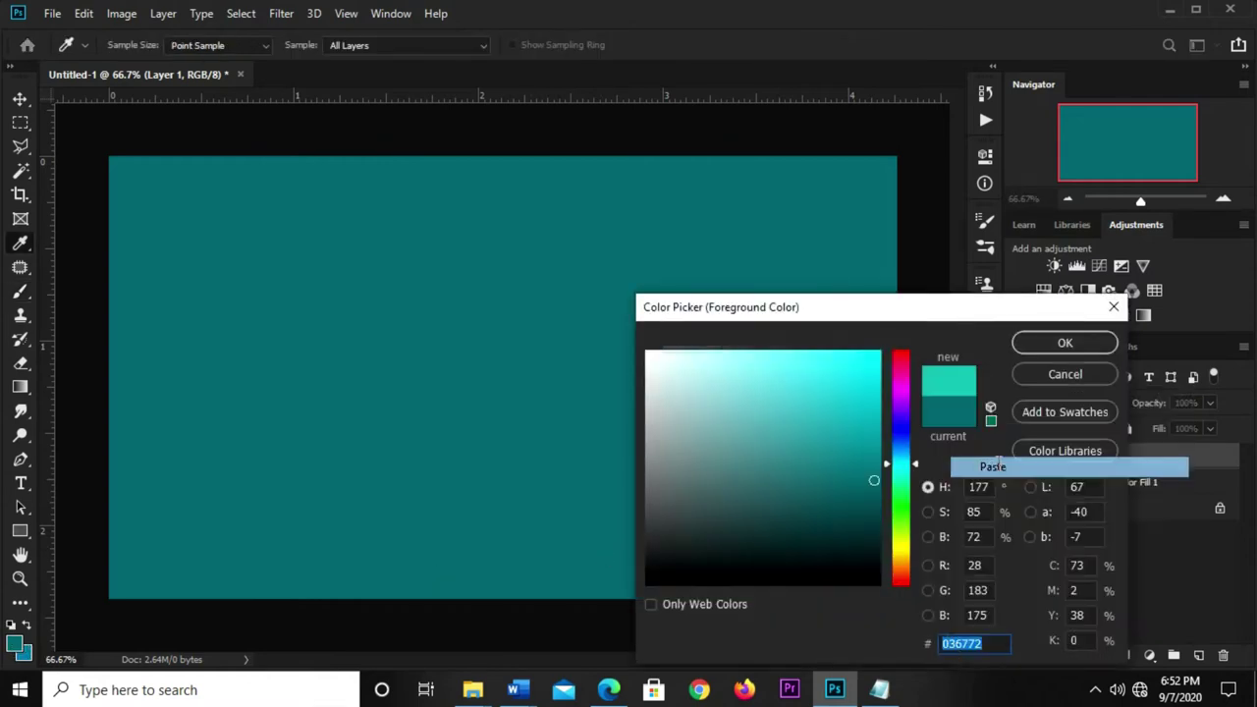
{"action": "key", "text": "Return"}
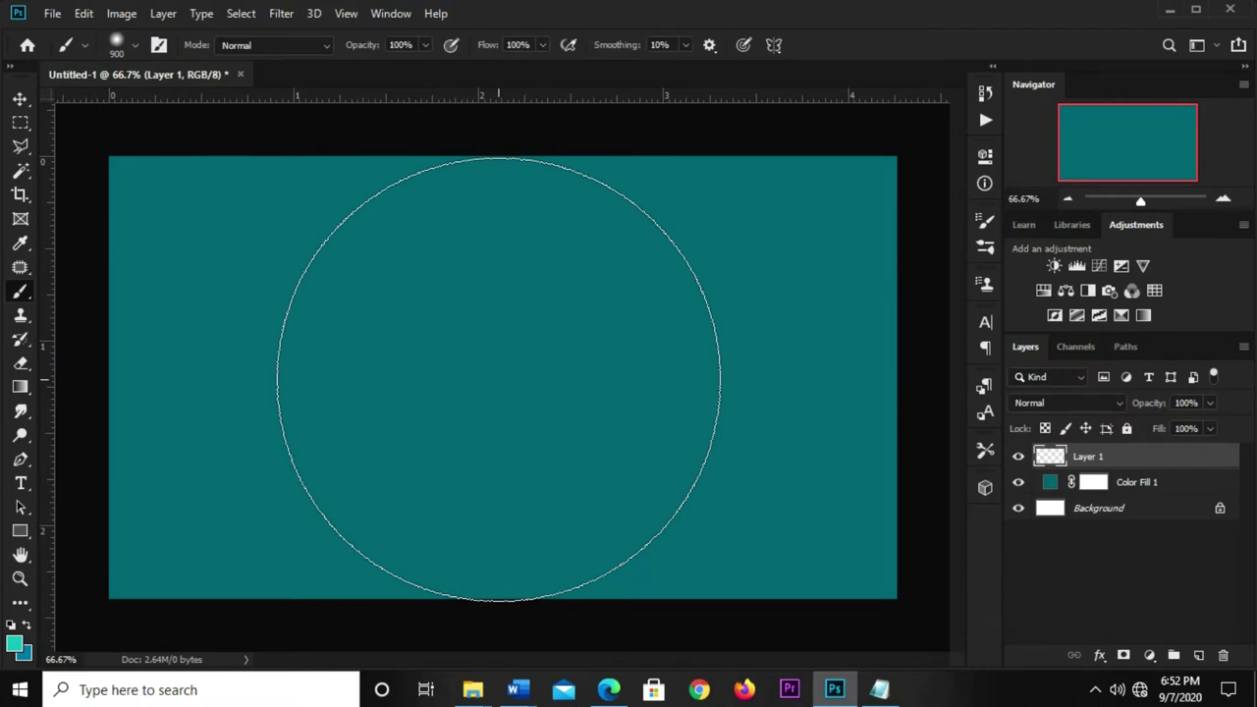
- Paint a soft 1cb7af glow at the canvas centre on Layer 1, then deselect
{"action": "left_click", "coordinate": [512, 332]}
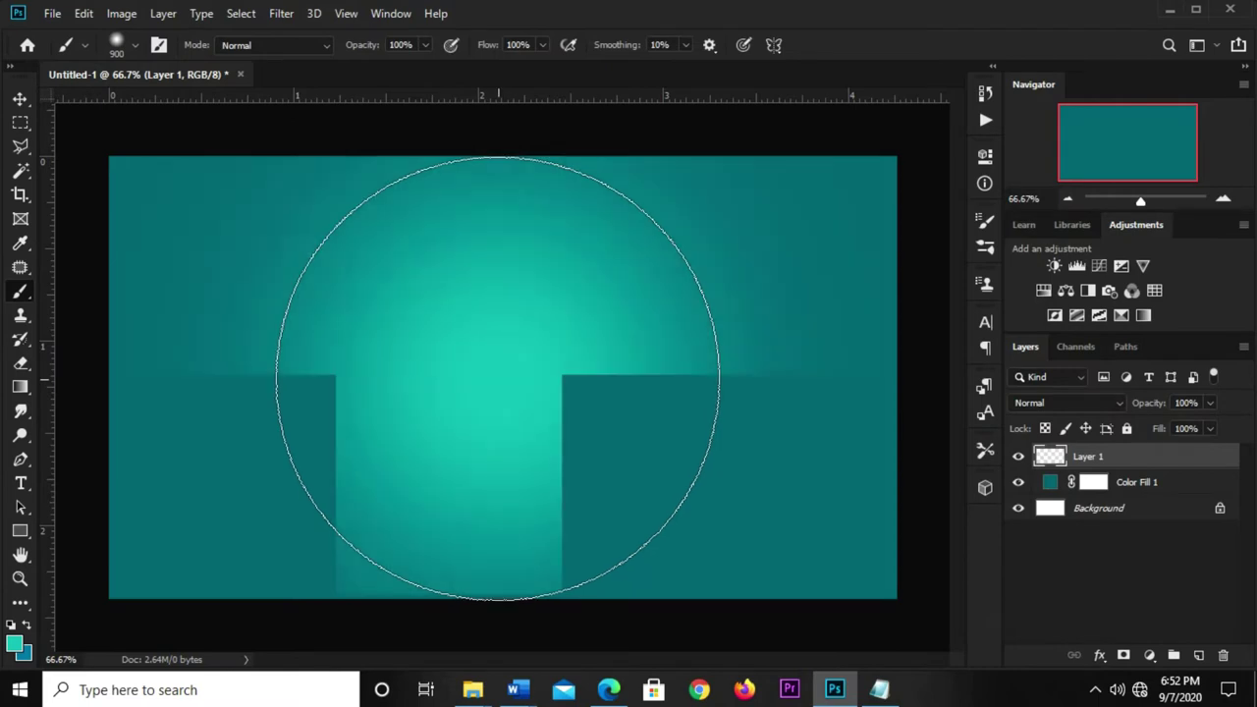
{"action": "key", "text": "v"}
{"action": "key", "text": "ctrl+d"}
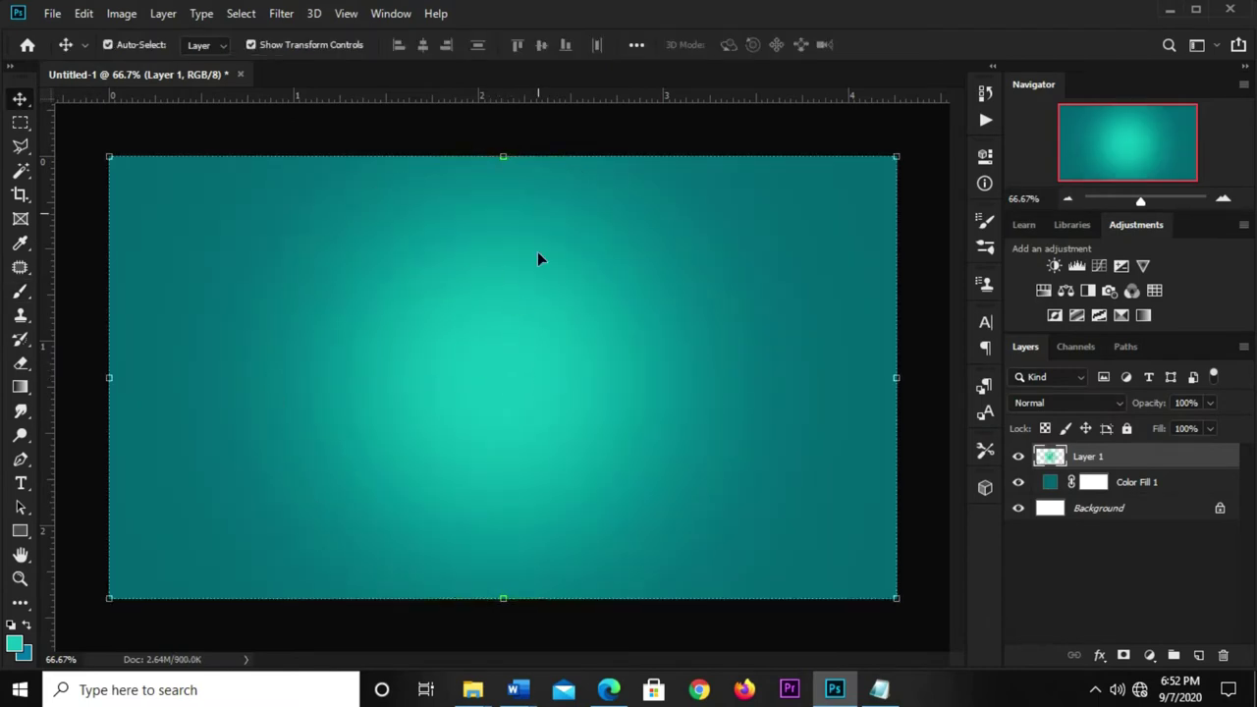
{"action": "left_click", "coordinate": [555, 128]}
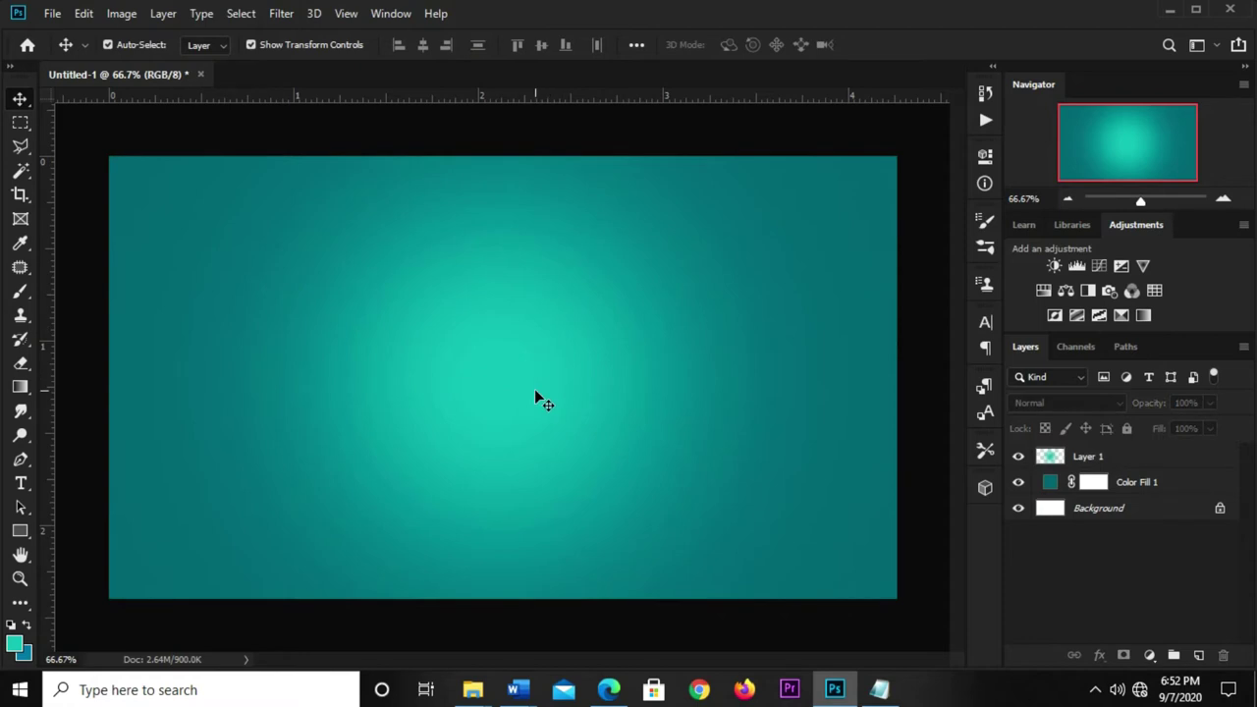
- Add an empty Layer 2, set Layer 1's opacity to 87%, and select Layer 2
{"action": "left_click", "coordinate": [1198, 656]}
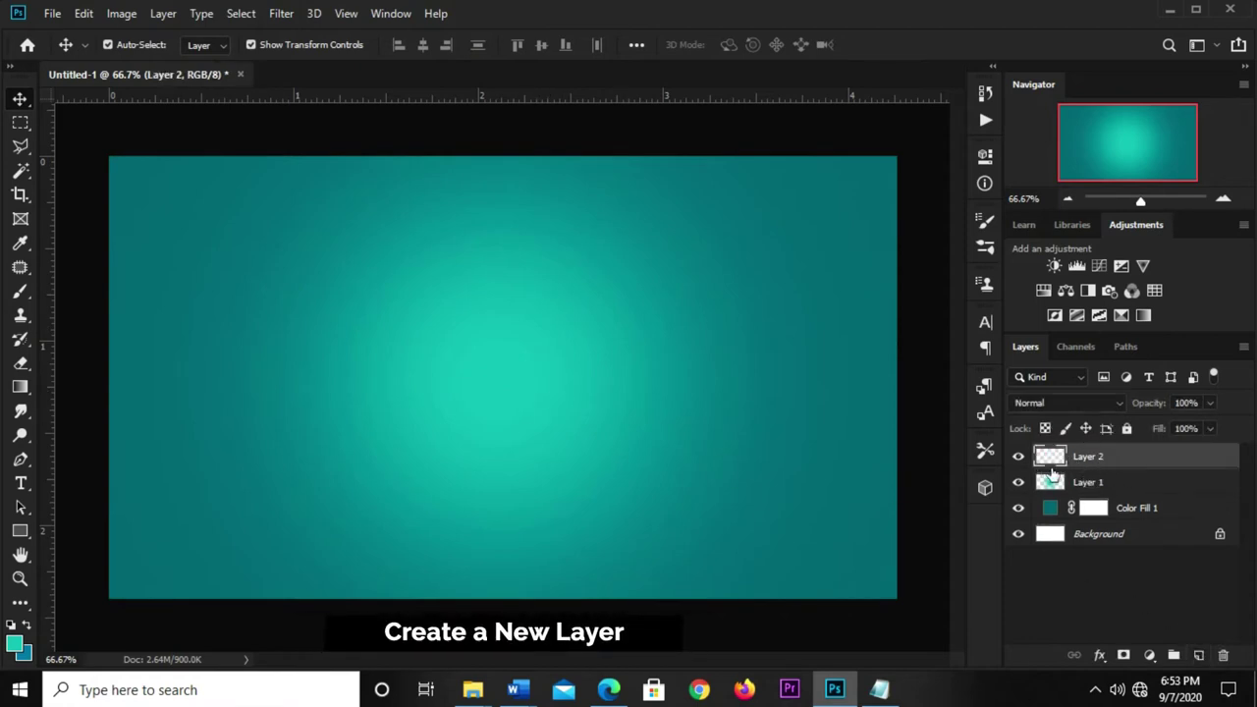
{"action": "left_click", "coordinate": [492, 422]}
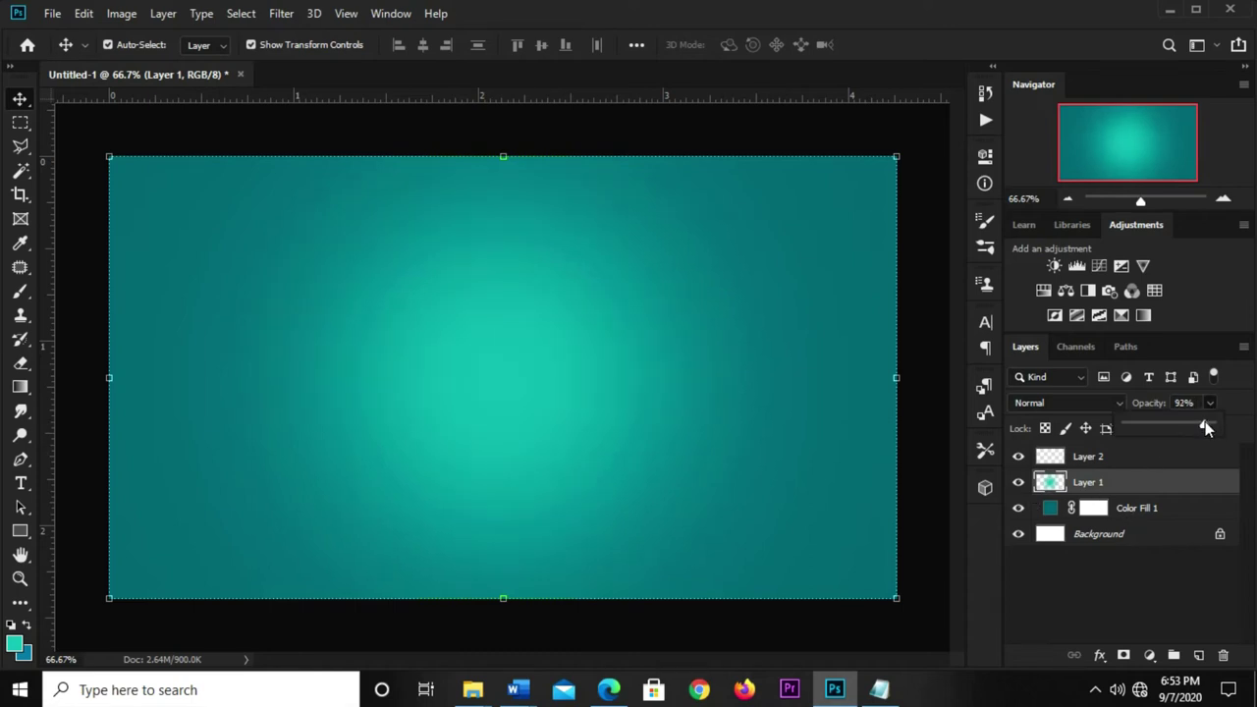
{"action": "left_click_drag", "start_coordinate": [1206, 421], "coordinate": [1191, 430]}
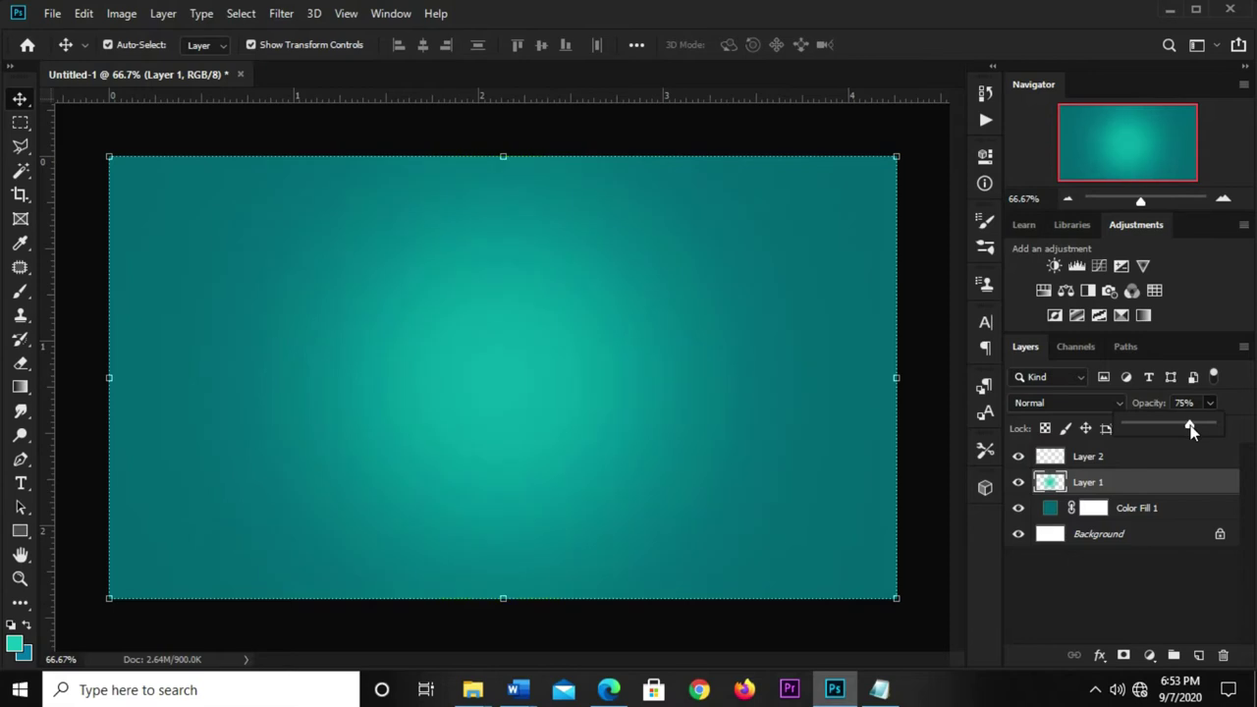
{"action": "left_click", "coordinate": [1192, 403]}
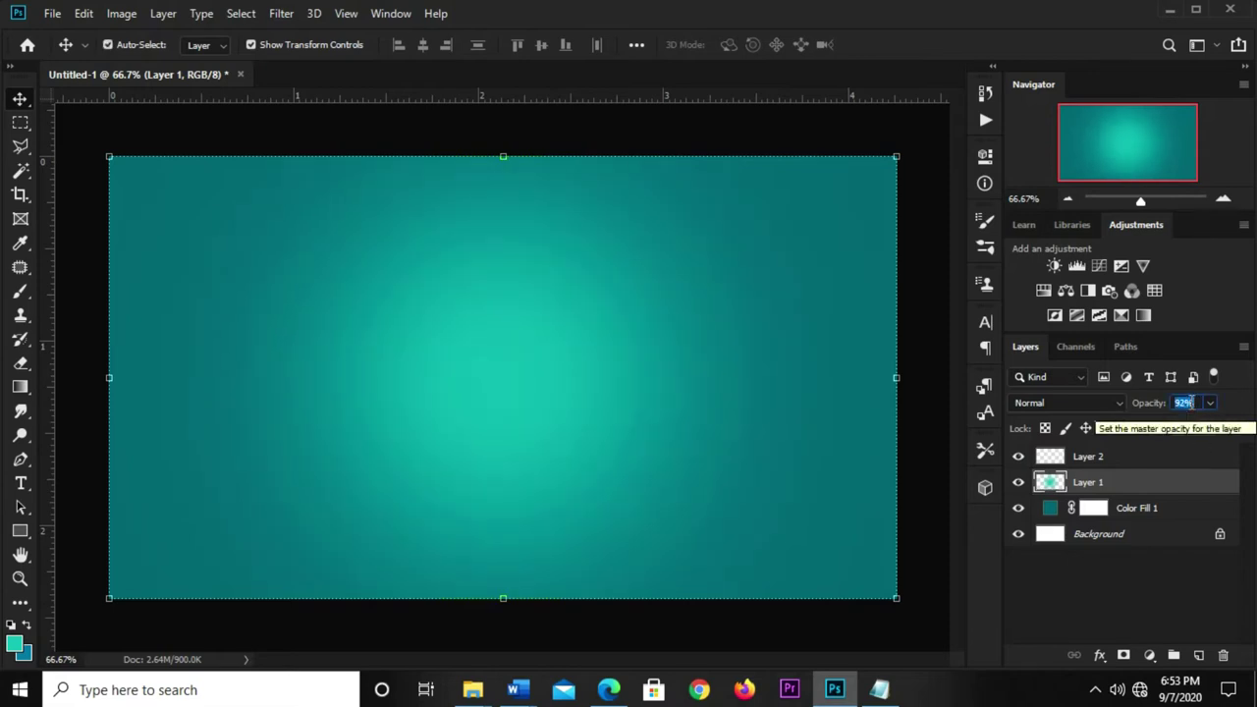
{"action": "type", "text": "87"}
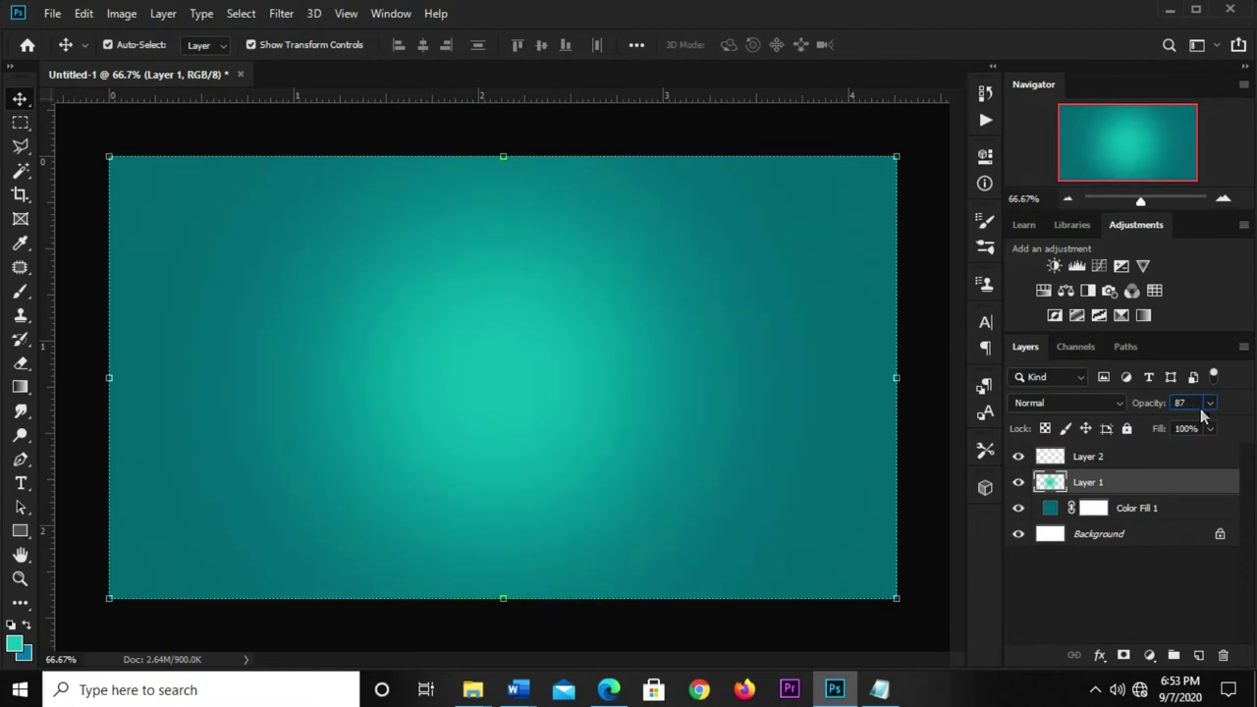
{"action": "left_click", "coordinate": [764, 133]}
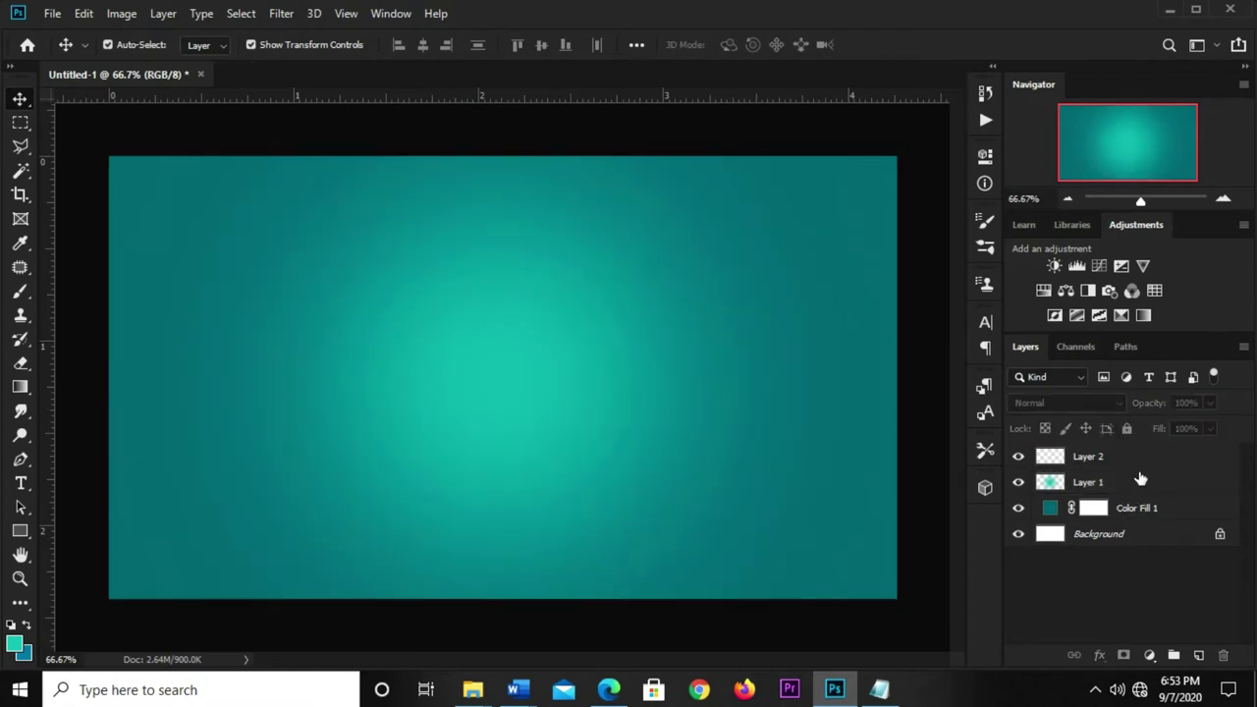
{"action": "left_click", "coordinate": [1139, 457]}
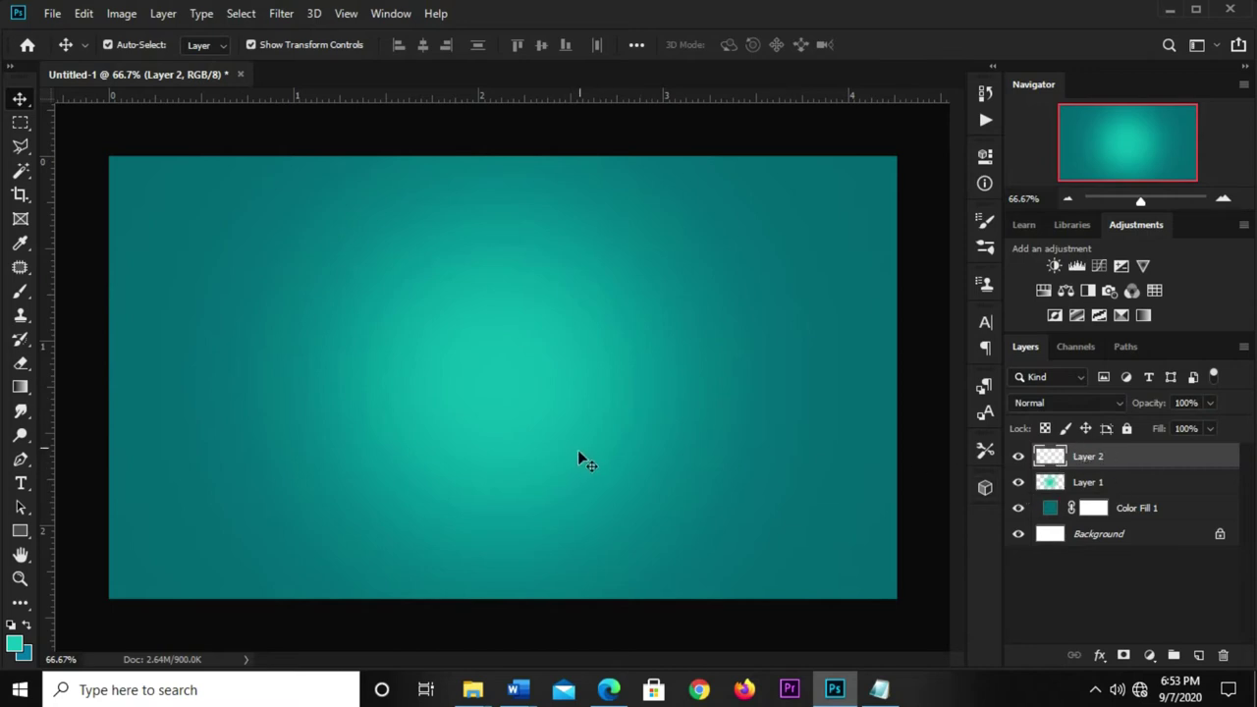
- Set the foreground colour to dark teal 036772, copied from the notes
{"action": "left_click", "coordinate": [879, 690]}
{"action": "left_click_drag", "start_coordinate": [468, 496], "coordinate": [423, 496]}
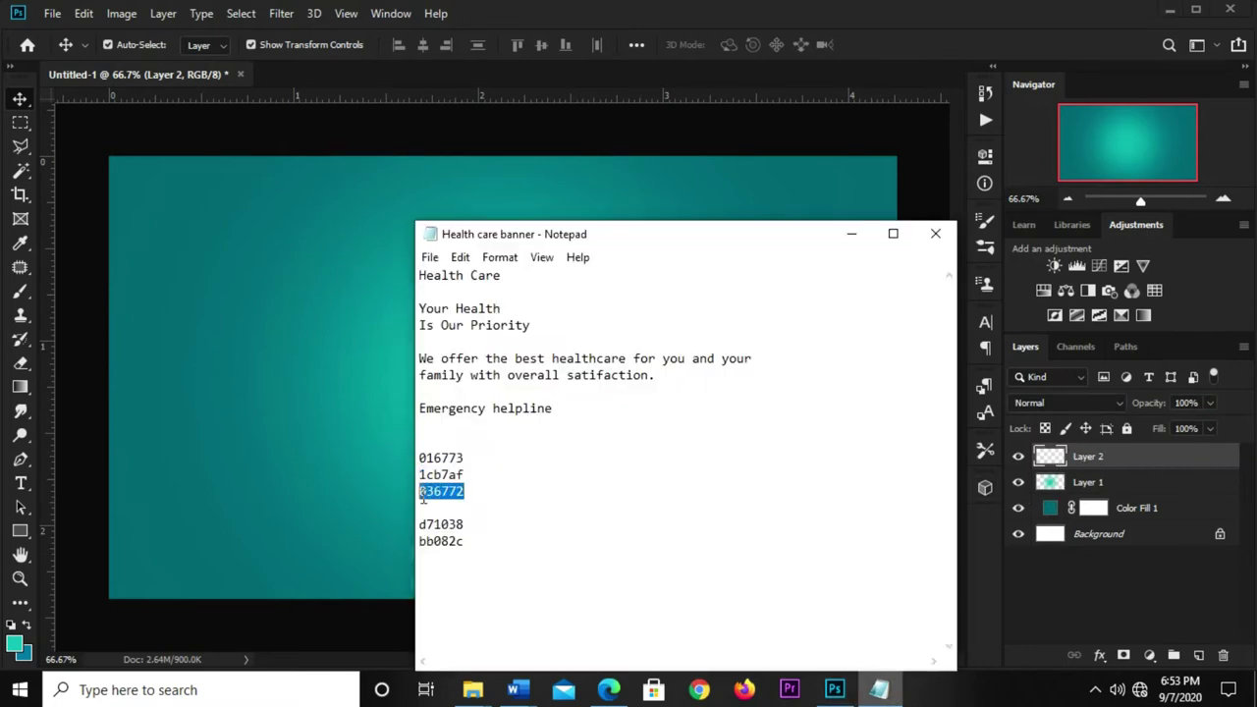
{"action": "right_click", "coordinate": [423, 496]}
{"action": "left_click", "coordinate": [499, 272]}
{"action": "left_click", "coordinate": [771, 61]}
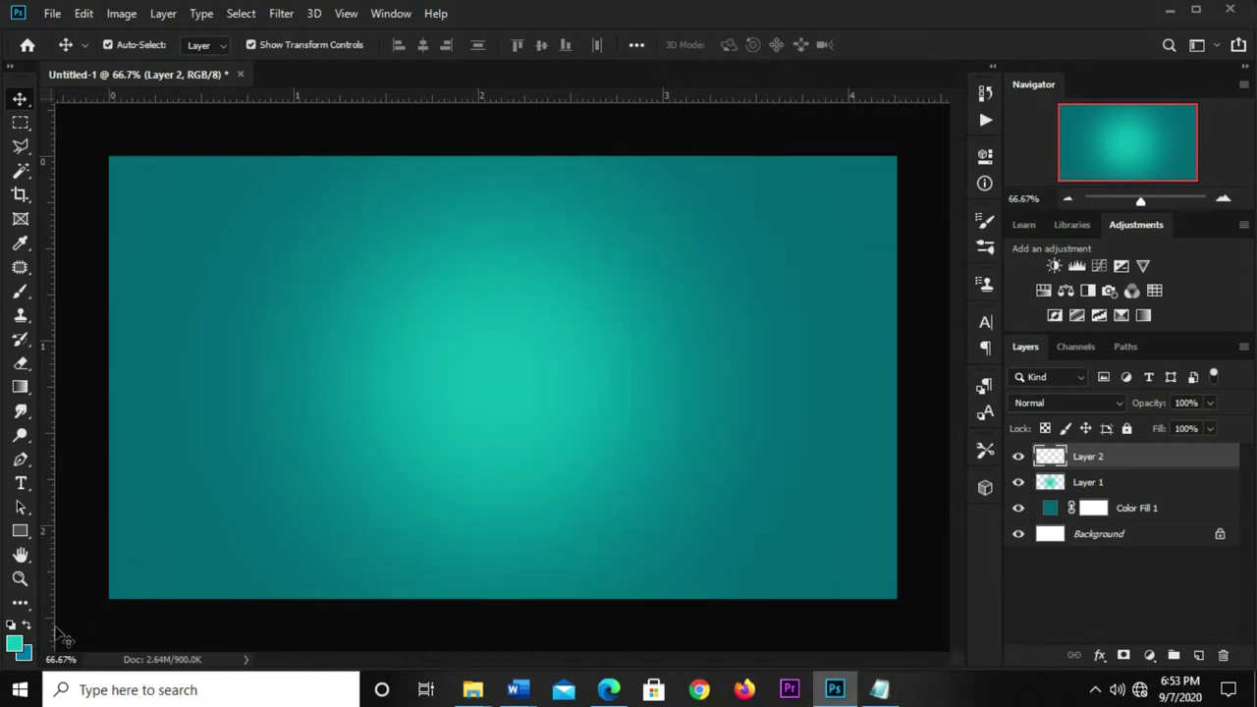
{"action": "left_click", "coordinate": [13, 643]}
{"action": "right_click", "coordinate": [957, 646]}
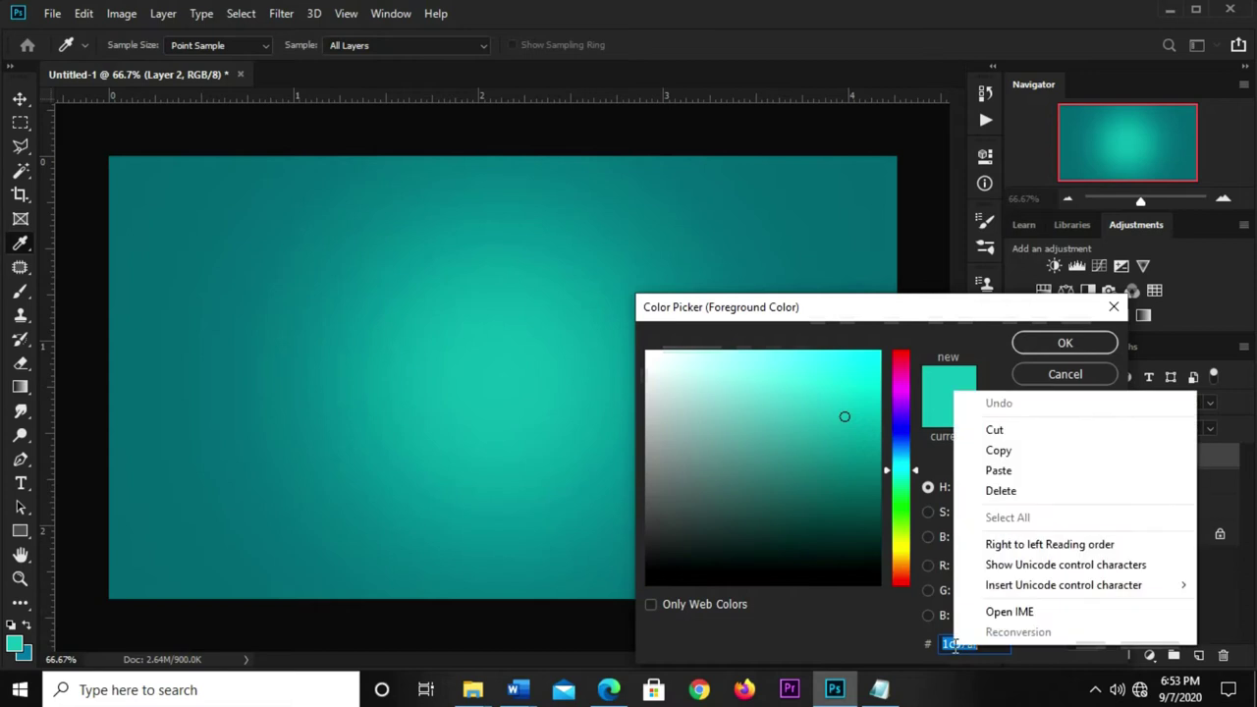
{"action": "left_click", "coordinate": [974, 473]}
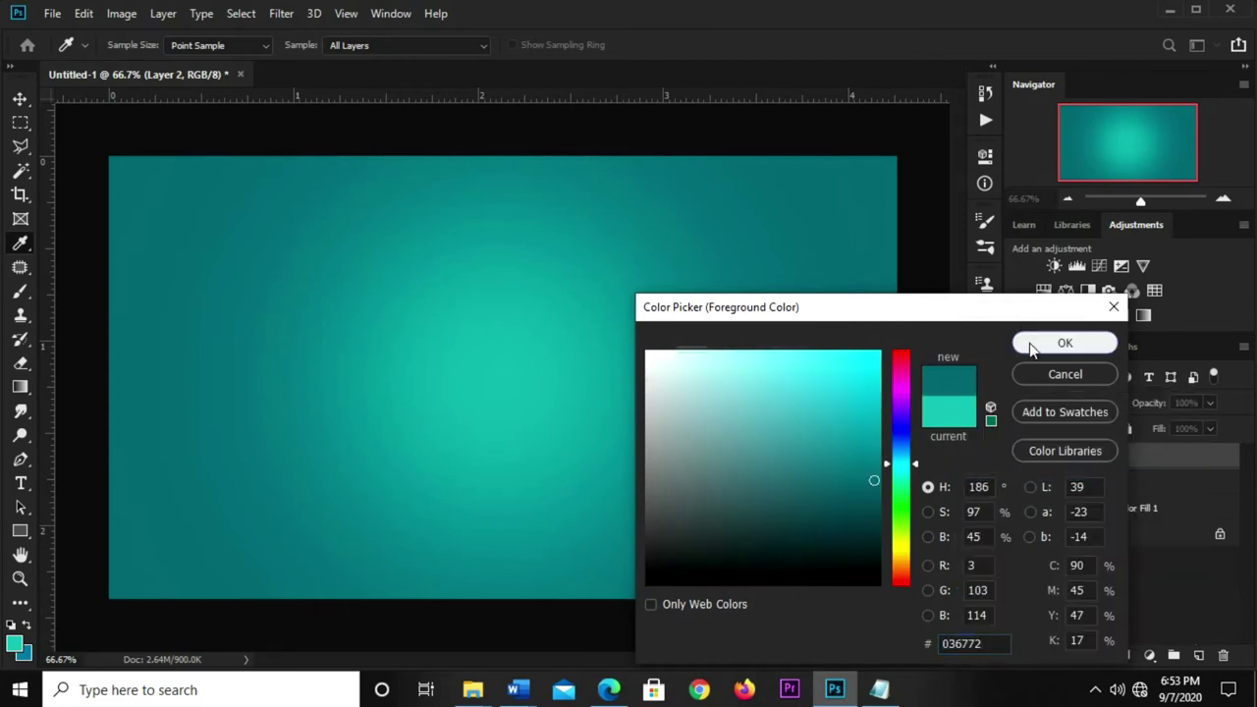
{"action": "left_click", "coordinate": [1031, 342]}
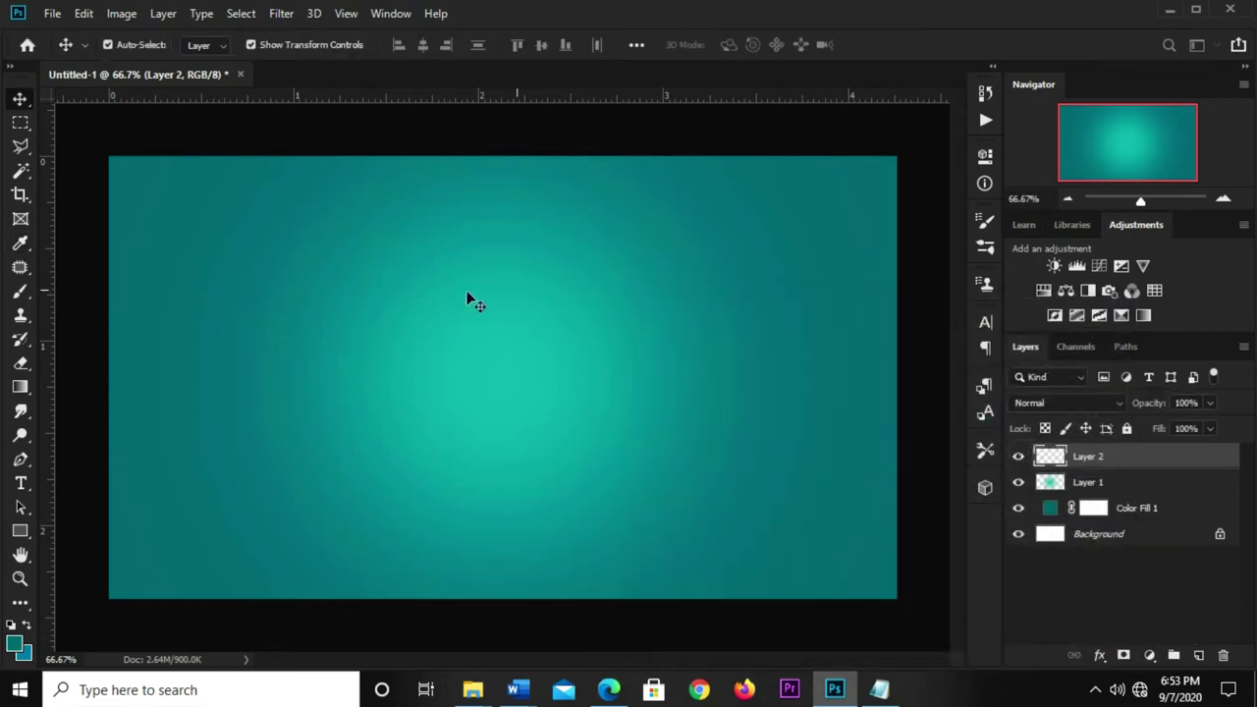
- Paint soft dark teal shading strokes across Layer 2 with the brush
{"action": "left_click", "coordinate": [21, 292]}
{"action": "left_click", "coordinate": [74, 289]}
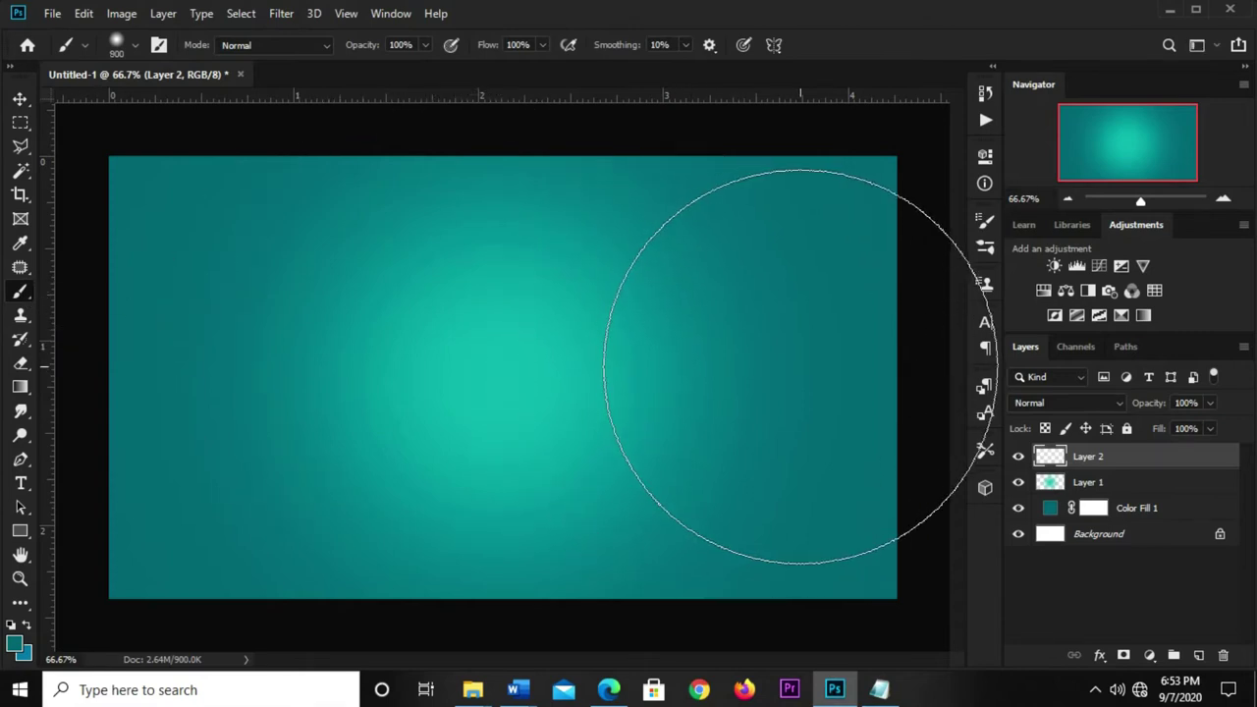
{"action": "left_click", "coordinate": [801, 366]}
{"action": "left_click_drag", "start_coordinate": [801, 366], "coordinate": [609, 380]}
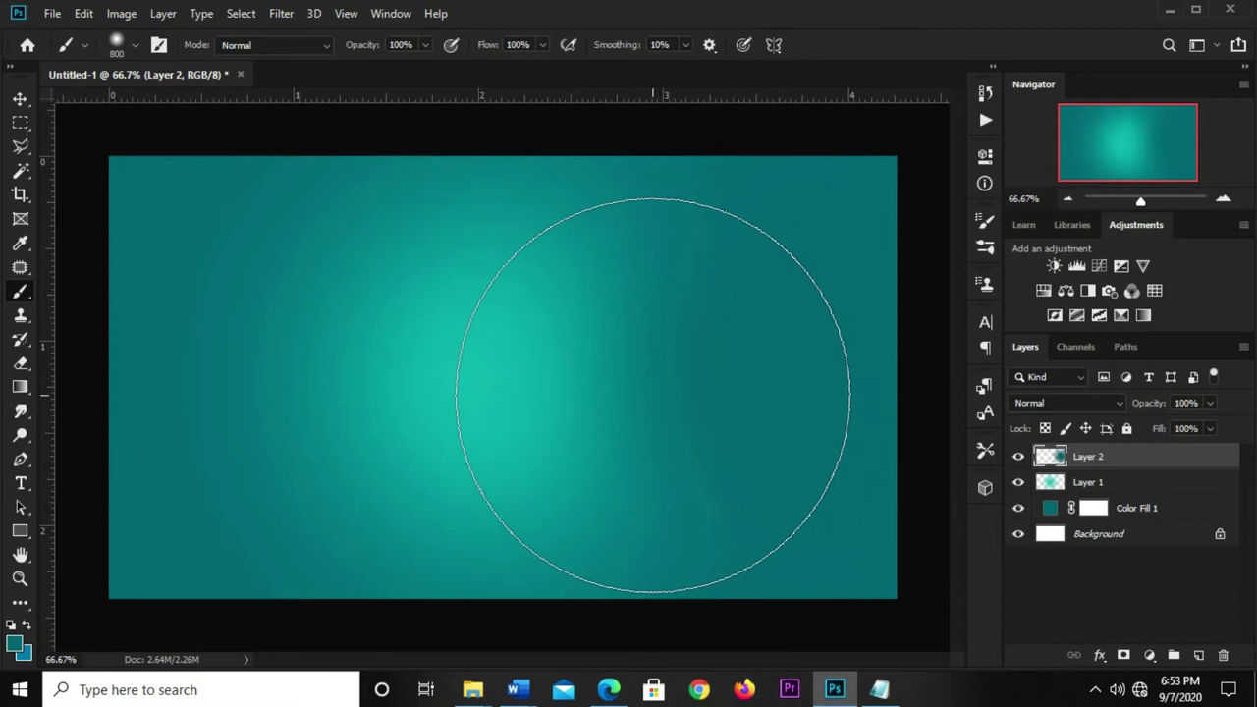
{"action": "key", "text": "v"}
{"action": "left_click", "coordinate": [1017, 457]}
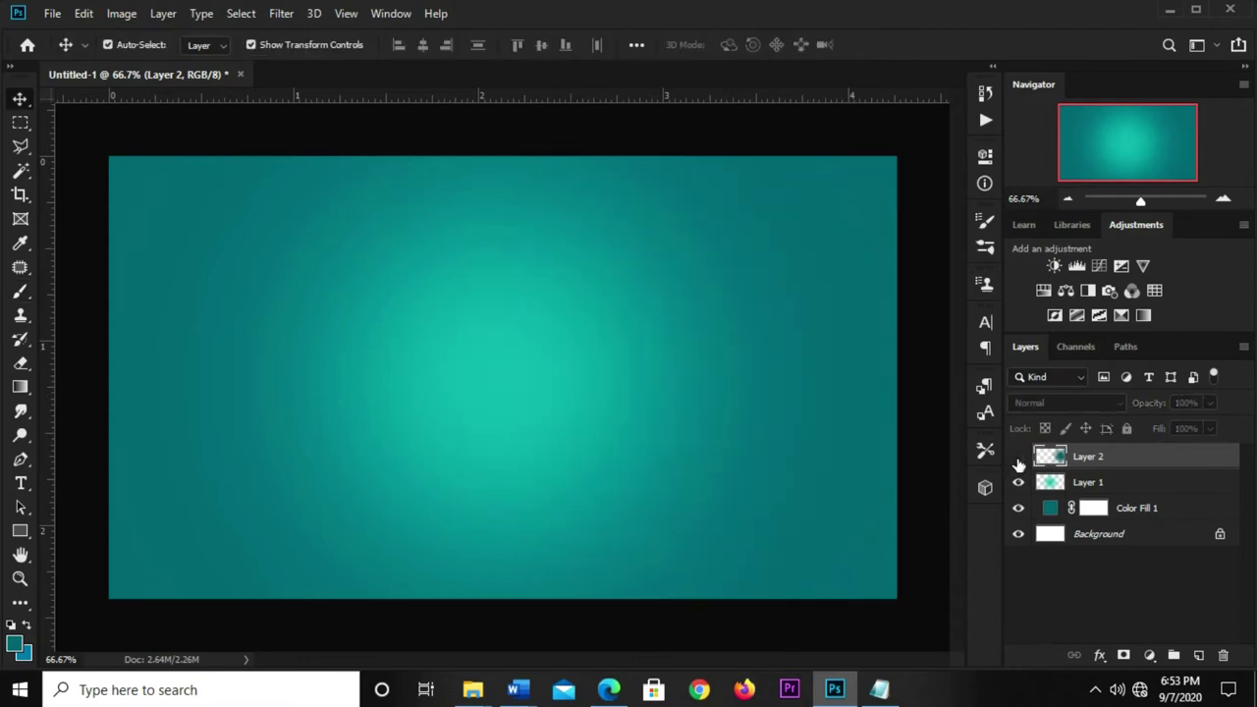
{"action": "scroll", "coordinate": [760, 289], "scroll_direction": "down", "scroll_amount": 1}
{"action": "scroll", "coordinate": [759, 290], "scroll_direction": "down", "scroll_amount": 1}
- Enlarge the Layer 2 shading to about 120% past the right edge, then fit the view
{"action": "key", "text": "ctrl+t"}
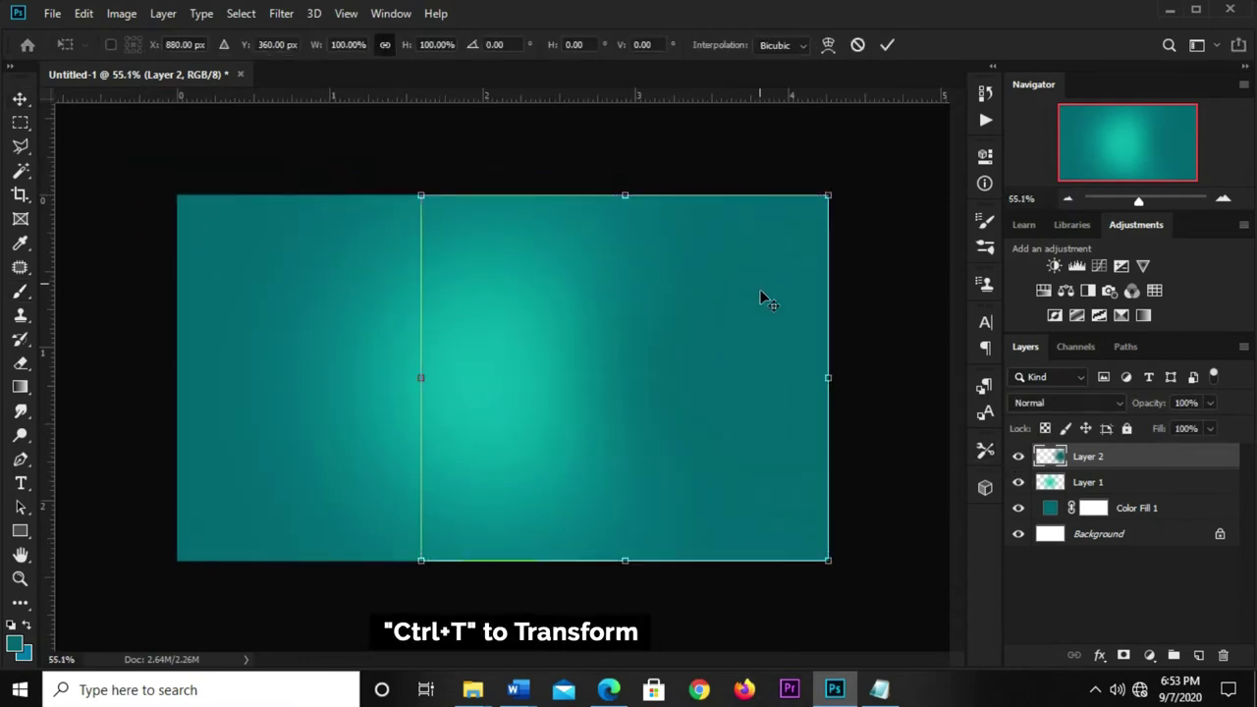
{"action": "left_click_drag", "start_coordinate": [827, 198], "coordinate": [885, 143]}
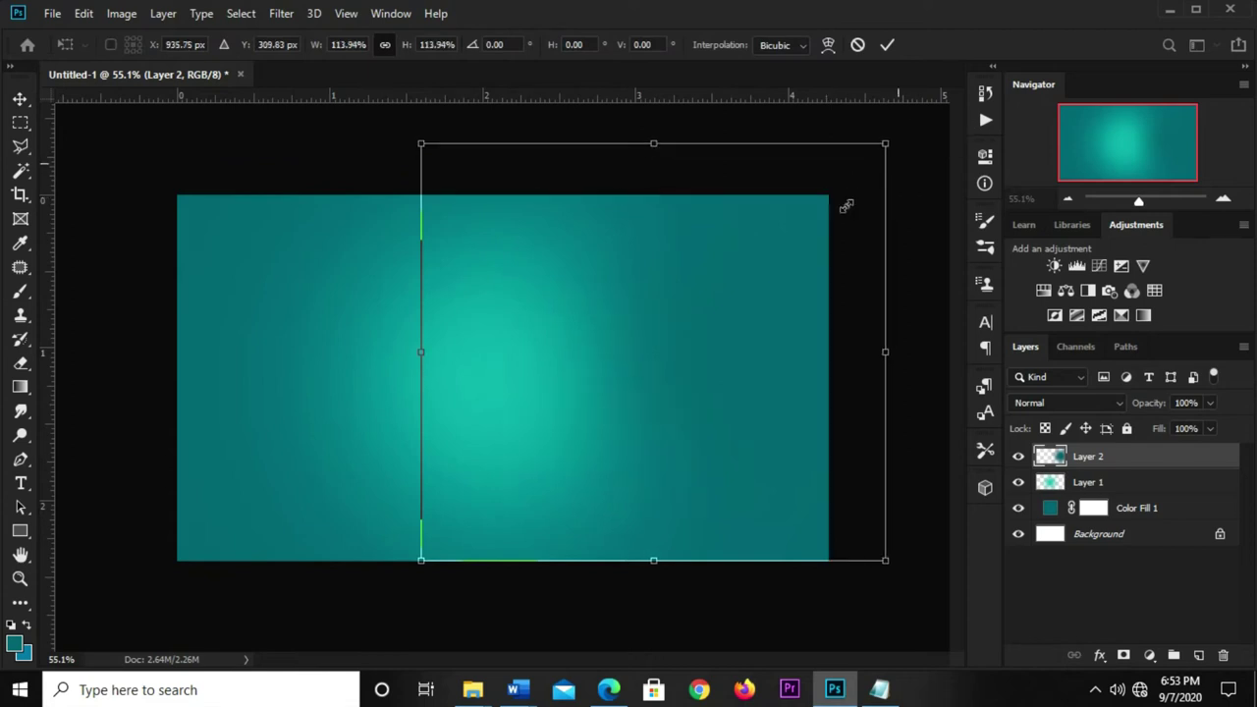
{"action": "left_click_drag", "start_coordinate": [655, 558], "coordinate": [654, 583]}
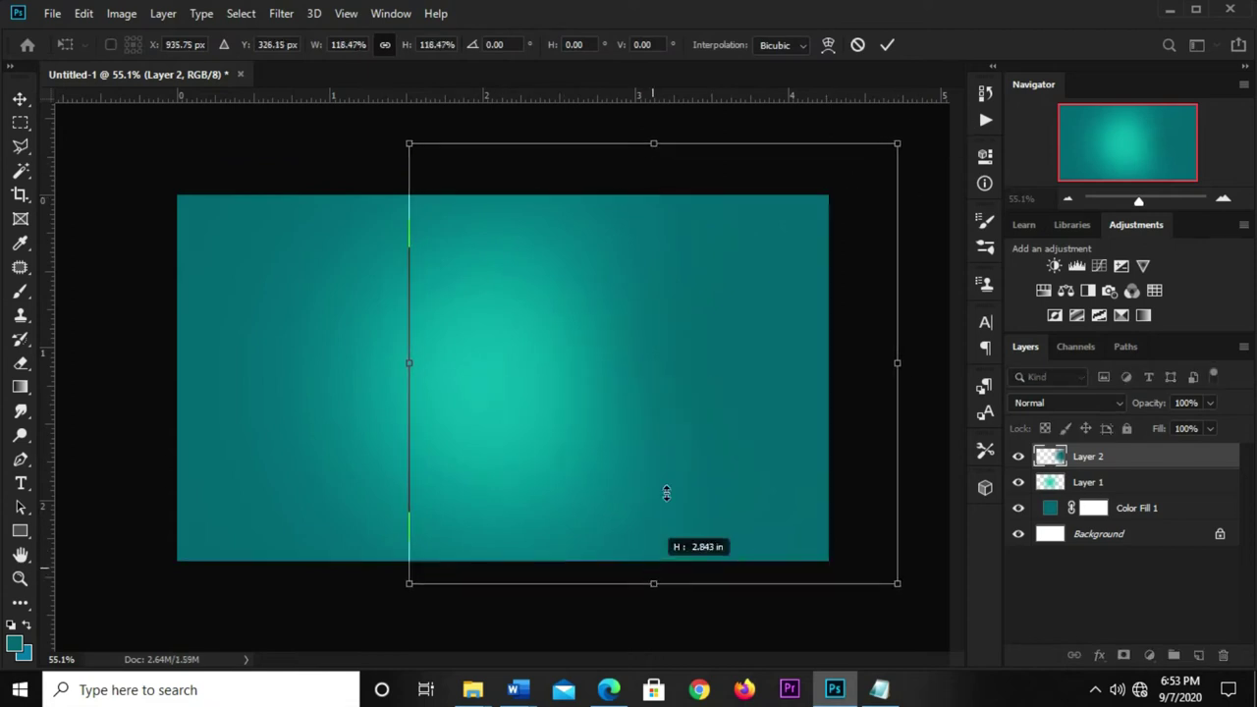
{"action": "left_click_drag", "start_coordinate": [710, 416], "coordinate": [725, 388]}
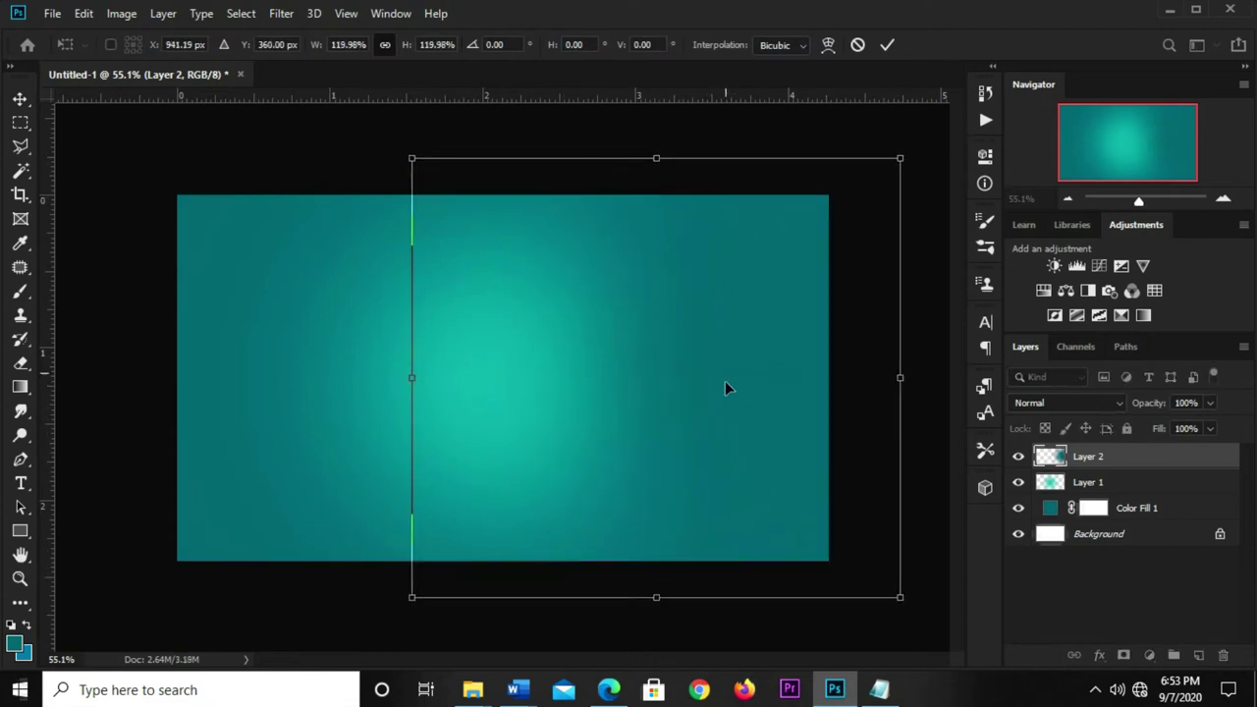
{"action": "left_click", "coordinate": [887, 45]}
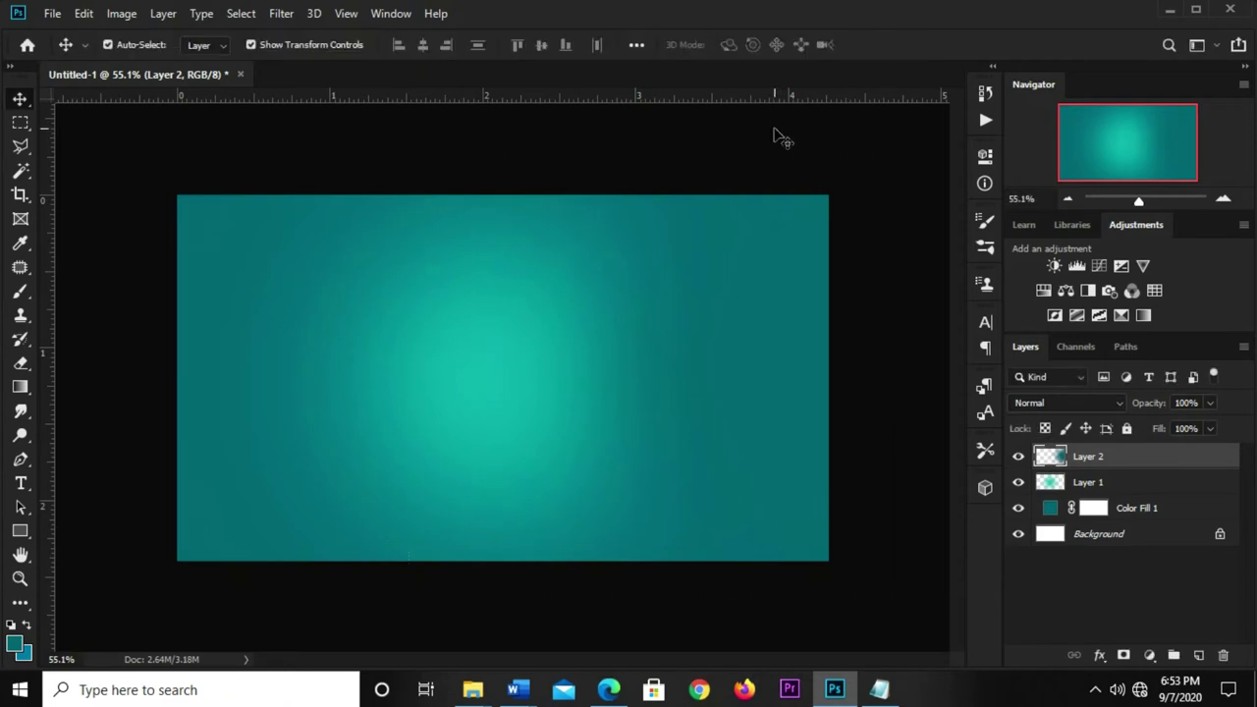
{"action": "key", "text": "ctrl+0"}
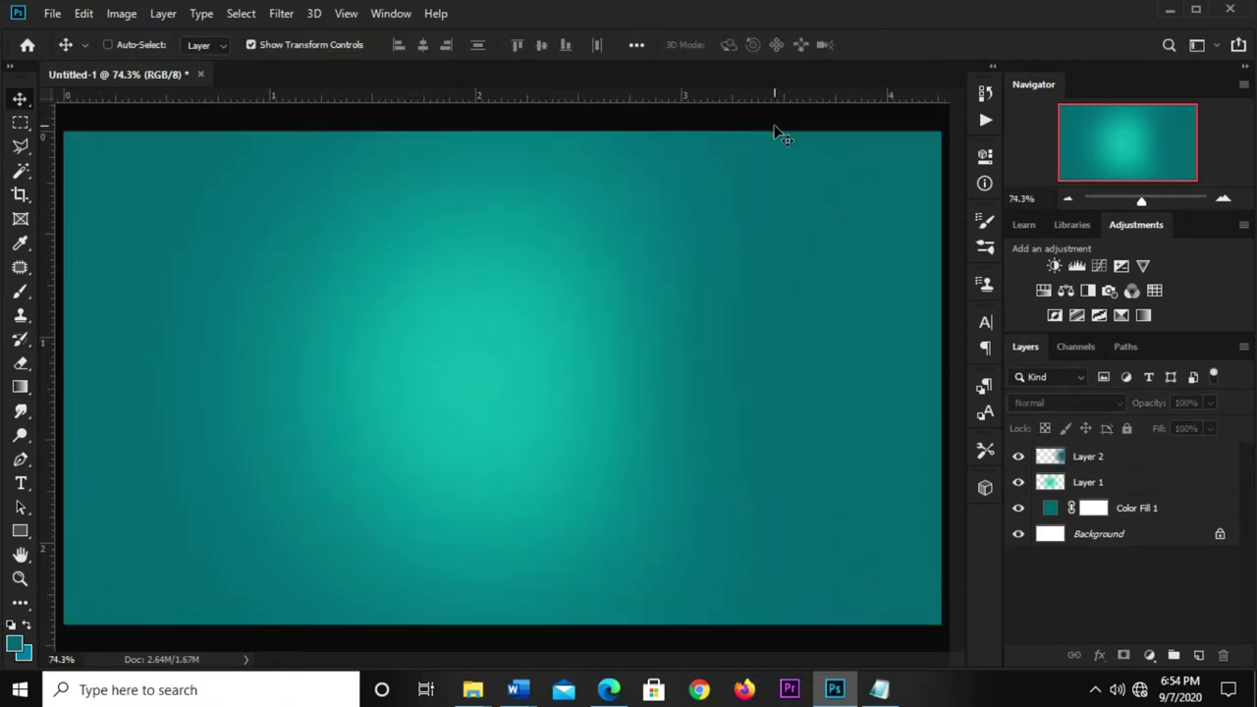
{"action": "scroll", "coordinate": [753, 197], "scroll_direction": "down", "scroll_amount": 1}
{"action": "scroll", "coordinate": [752, 202], "scroll_direction": "down", "scroll_amount": 1}
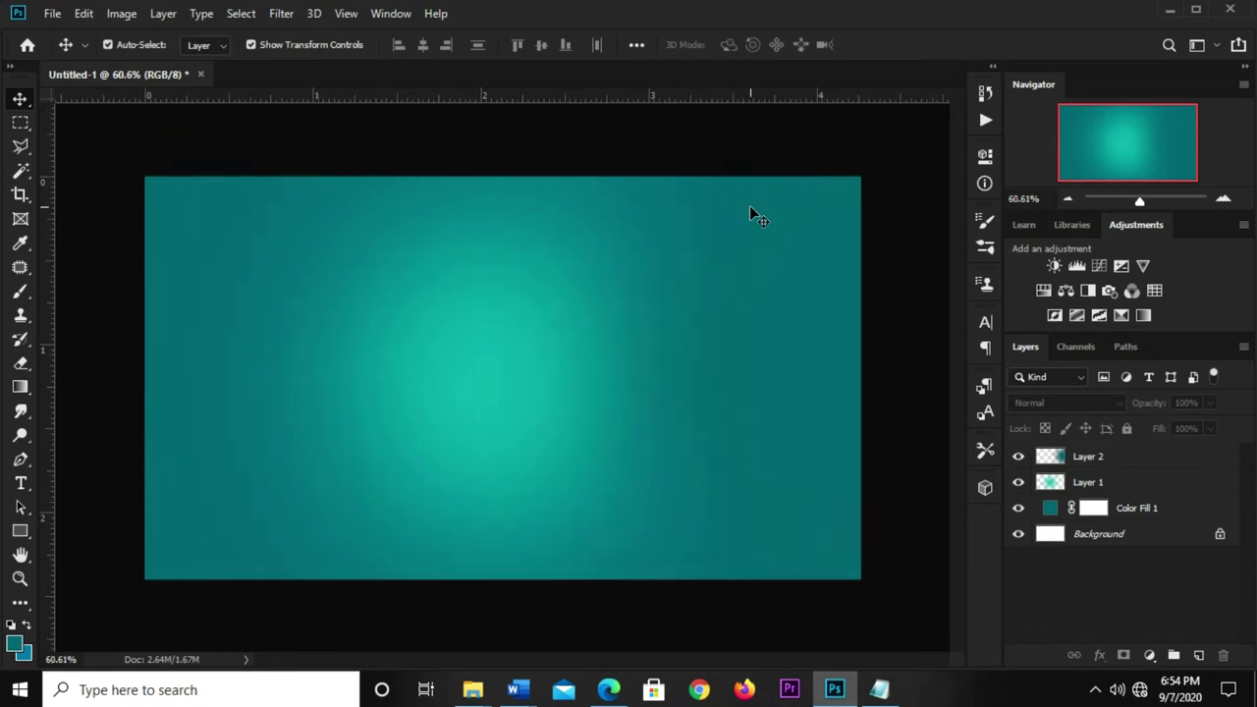
{"action": "left_click", "coordinate": [52, 13]}
{"action": "mouse_move", "coordinate": [88, 121]}
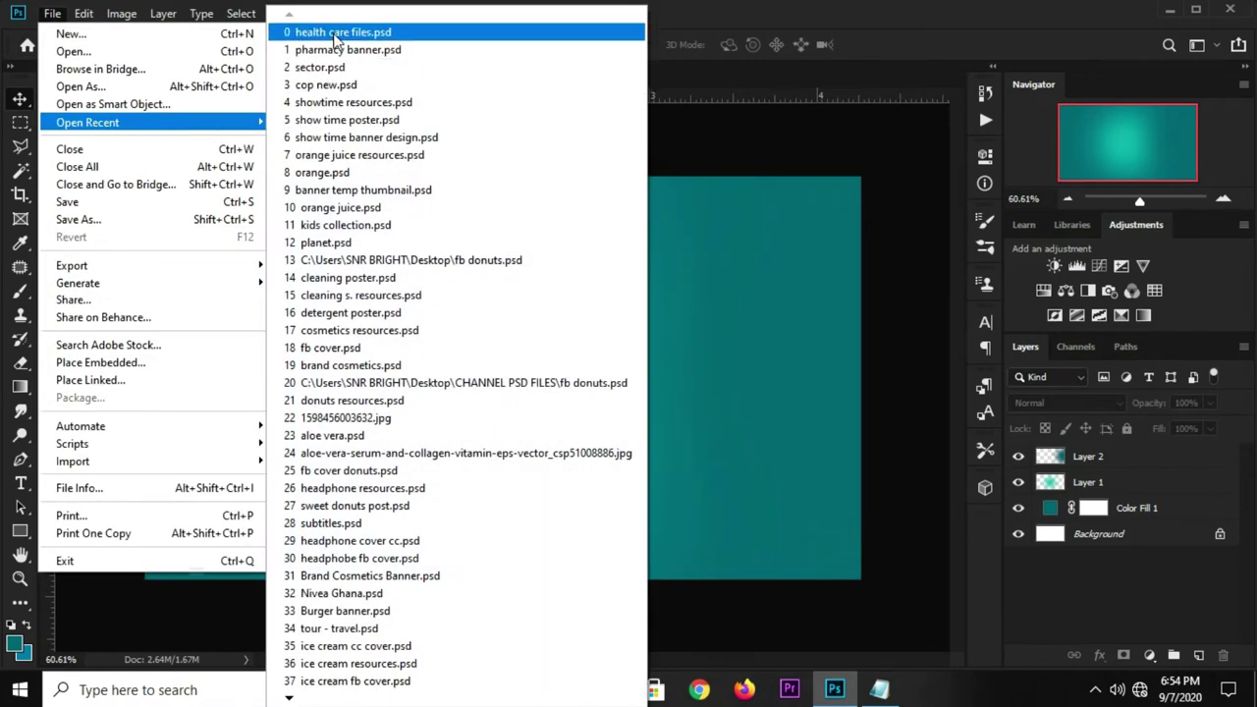
- Copy the doctor photo from health care files.psd into the banner and move it right
{"action": "left_click", "coordinate": [313, 32]}
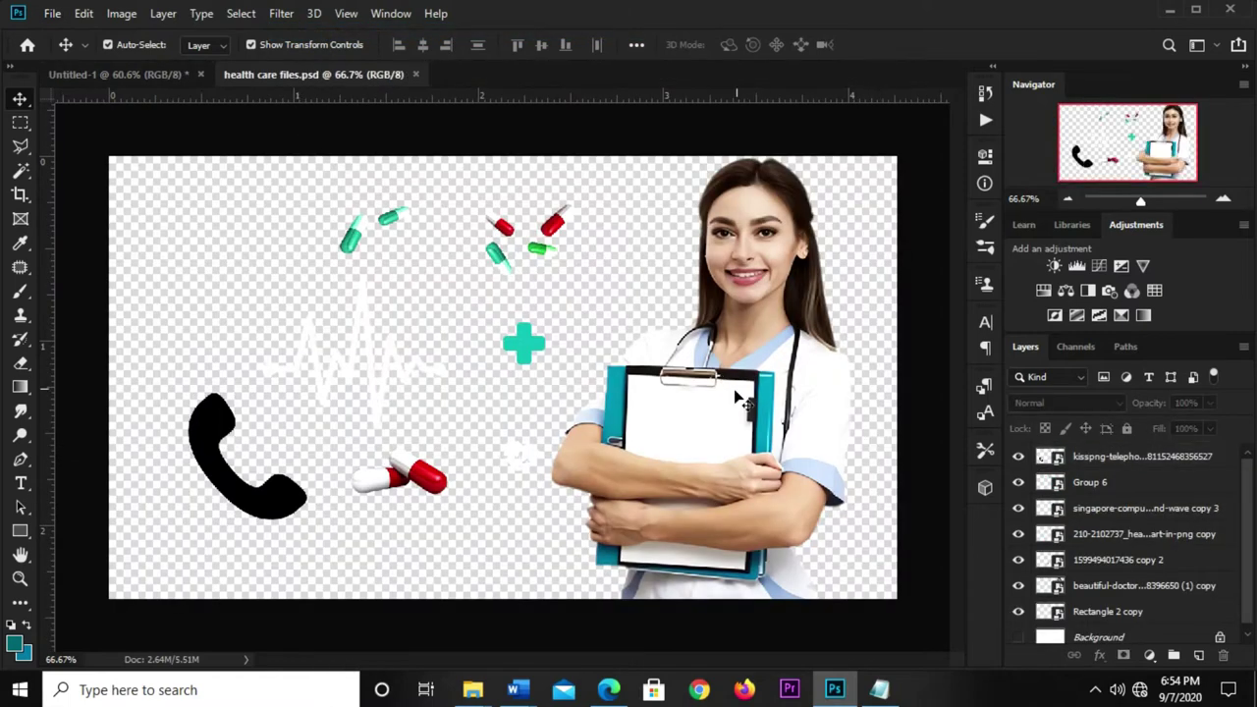
{"action": "left_click_drag", "start_coordinate": [763, 337], "coordinate": [753, 353]}
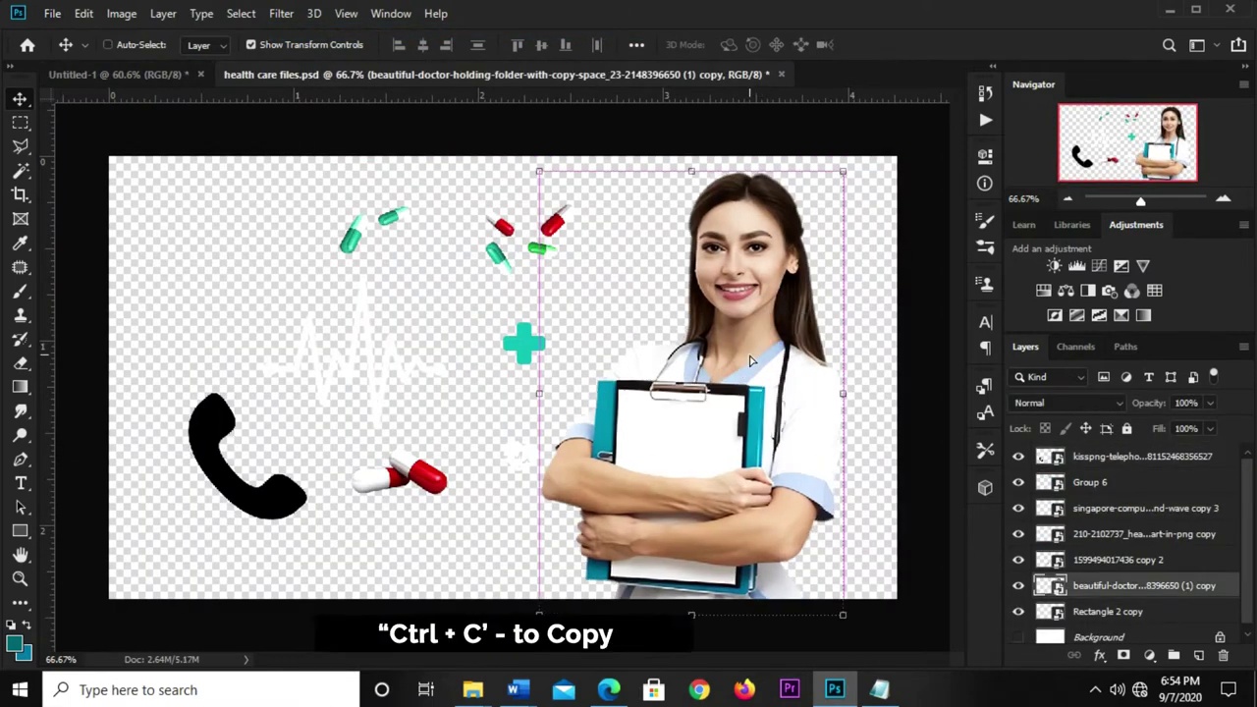
{"action": "left_click", "coordinate": [119, 75]}
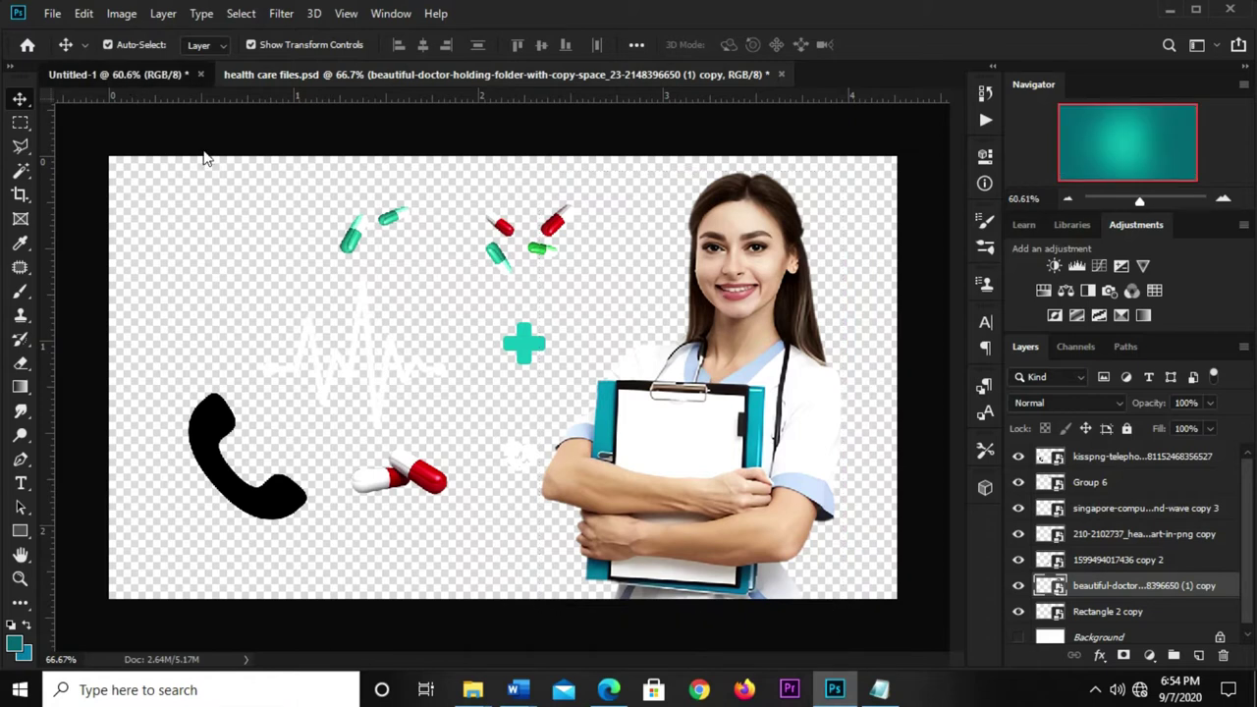
{"action": "key", "text": "ctrl+v"}
{"action": "left_click_drag", "start_coordinate": [469, 311], "coordinate": [677, 366]}
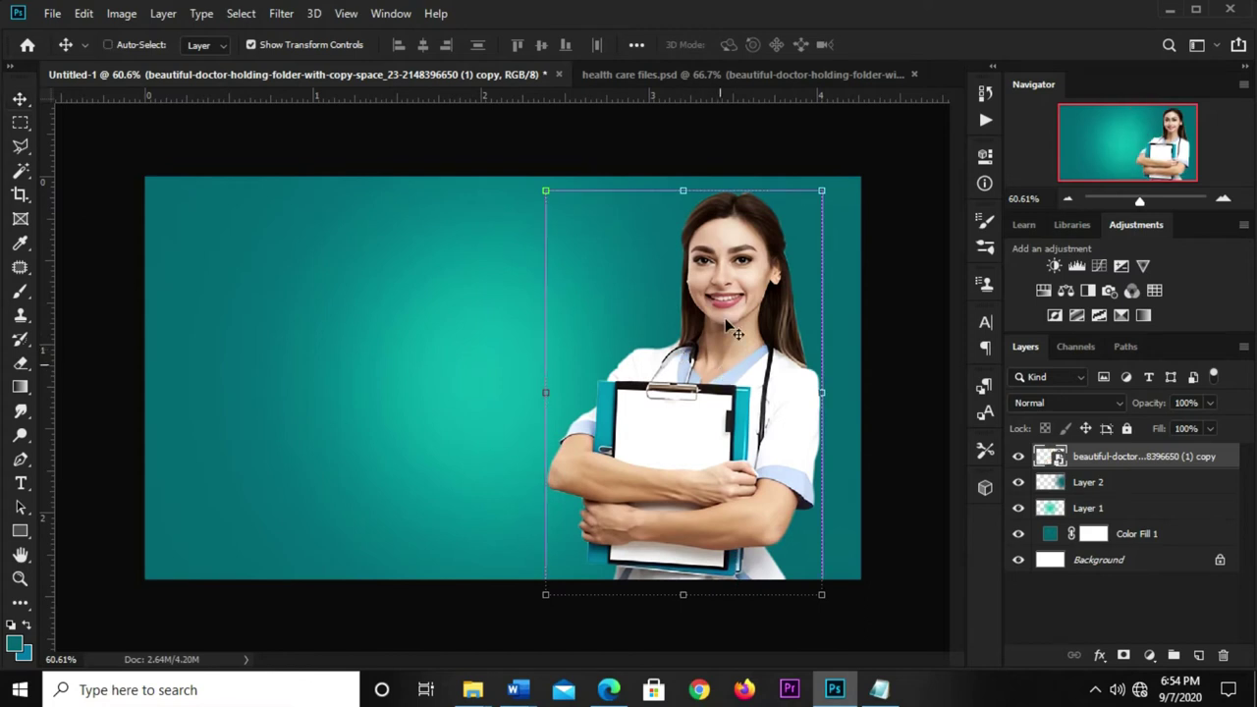
- Shrink the doctor photo slightly with Free Transform and drag it into place
{"action": "key", "text": "ctrl+t"}
{"action": "left_click_drag", "start_coordinate": [815, 197], "coordinate": [806, 213]}
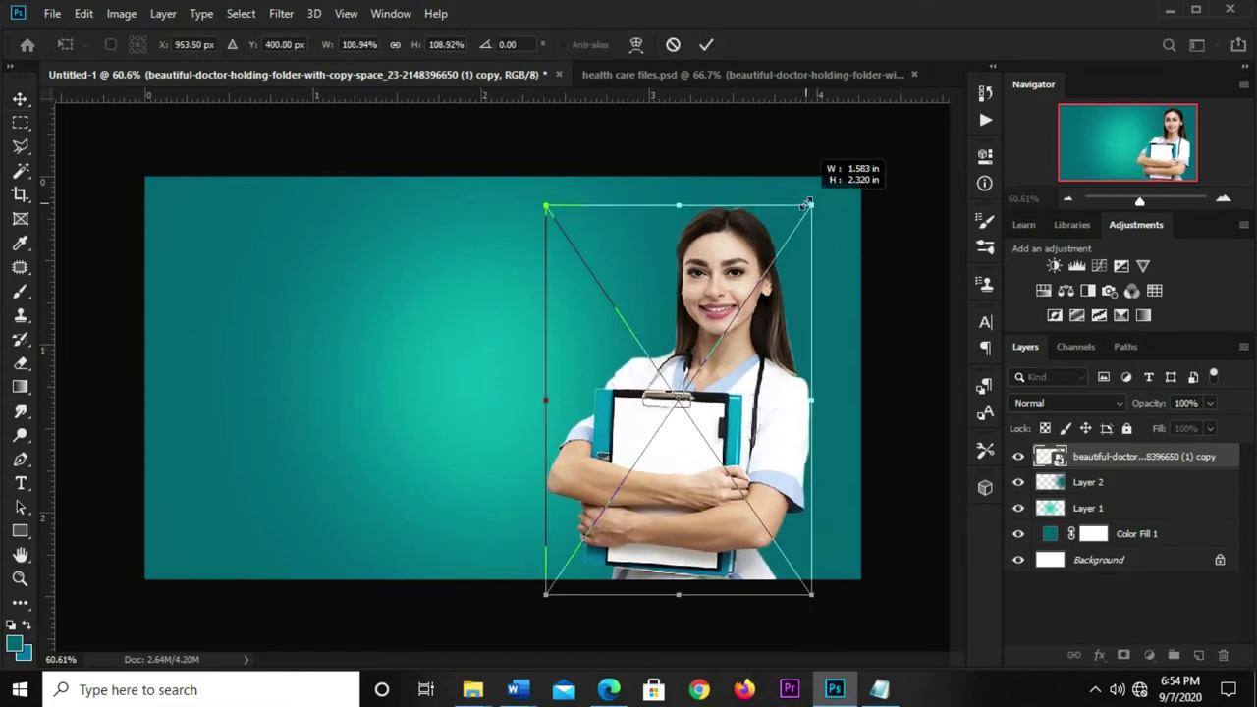
{"action": "left_click", "coordinate": [709, 44]}
{"action": "mouse_move", "coordinate": [704, 367]}
{"action": "left_mouse_down"}
{"action": "mouse_move", "coordinate": [704, 357]}
{"action": "mouse_move", "coordinate": [704, 368]}
{"action": "left_mouse_up"}
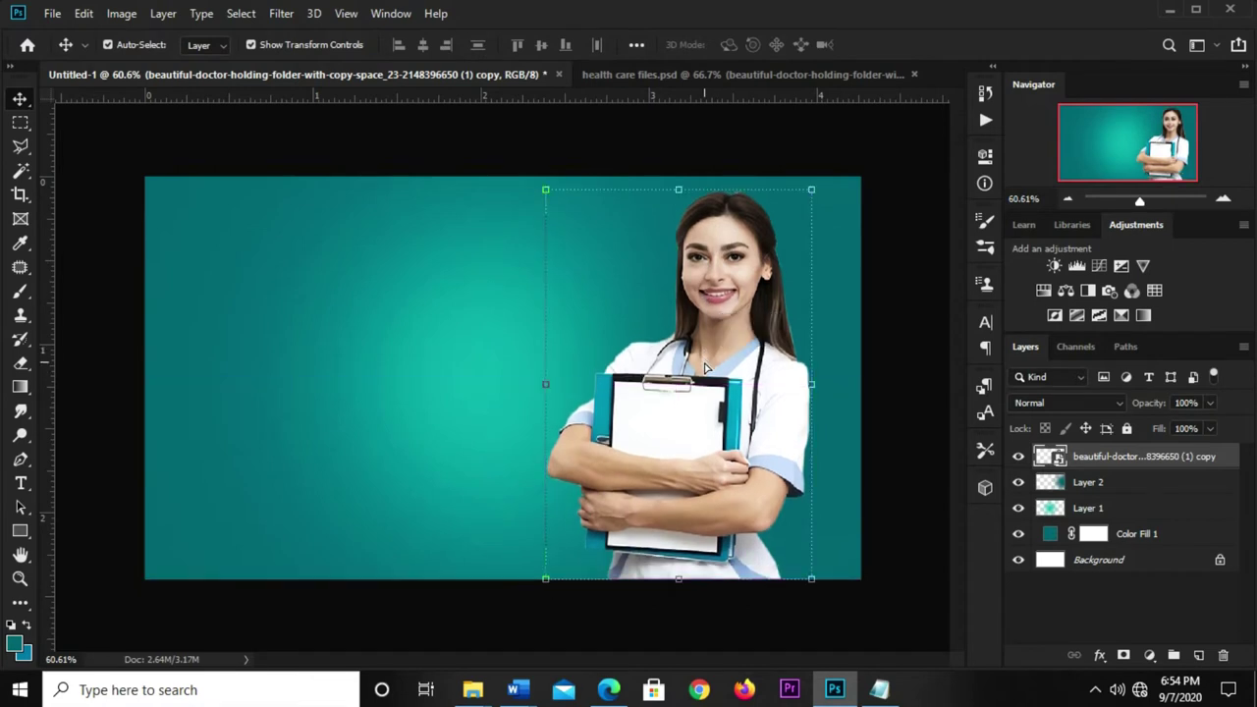
- Nudge the doctor photo down and left to the bottom edge, then reselect its layer
{"action": "key", "text": "Down"}
{"action": "key", "text": "Down"}
{"action": "key", "text": "Down"}
{"action": "key", "text": "Down"}
{"action": "key", "text": "Down"}
{"action": "key", "text": "Down"}
{"action": "key", "text": "Down"}
{"action": "key", "text": "Down"}
{"action": "key", "text": "Down"}
{"action": "key", "text": "Down"}
{"action": "key", "text": "Down"}
{"action": "key", "text": "Left"}
{"action": "key", "text": "Left"}
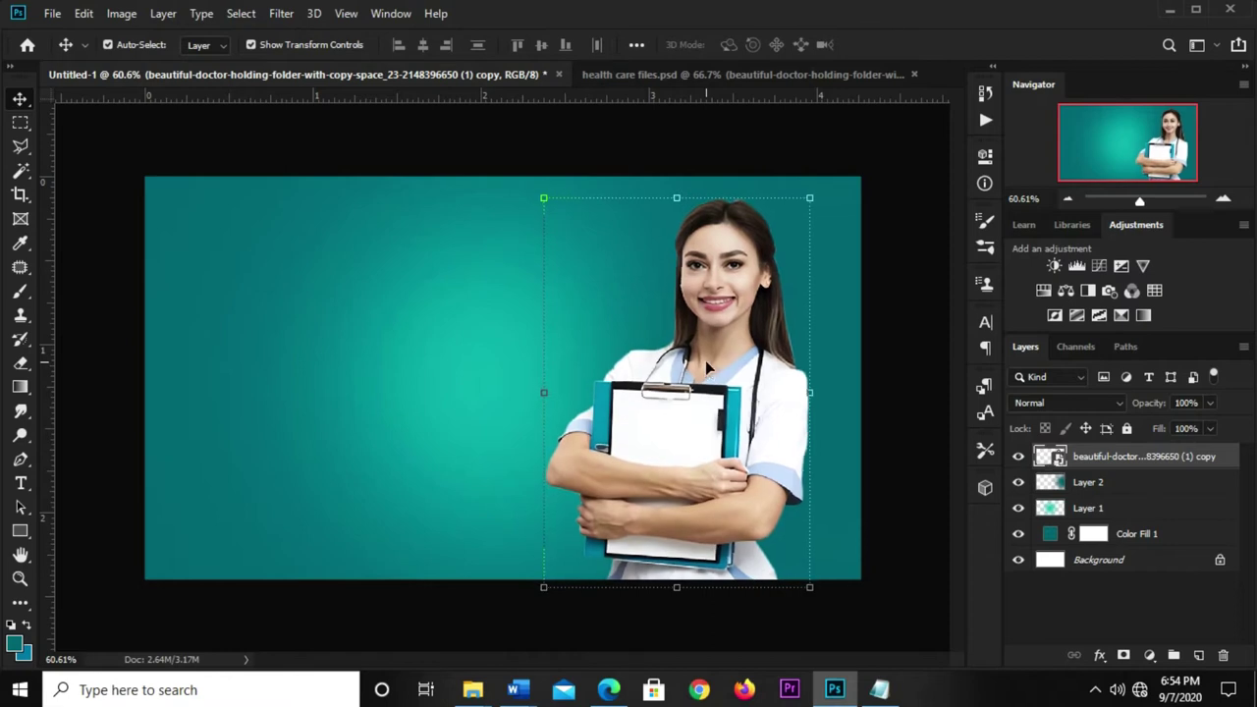
{"action": "key", "text": "Left"}
{"action": "key", "text": "Left"}
{"action": "key", "text": "Left"}
{"action": "key", "text": "Down"}
{"action": "key", "text": "Down"}
{"action": "key", "text": "Left"}
{"action": "key", "text": "Left"}
{"action": "key", "text": "Left"}
{"action": "key", "text": "Left"}
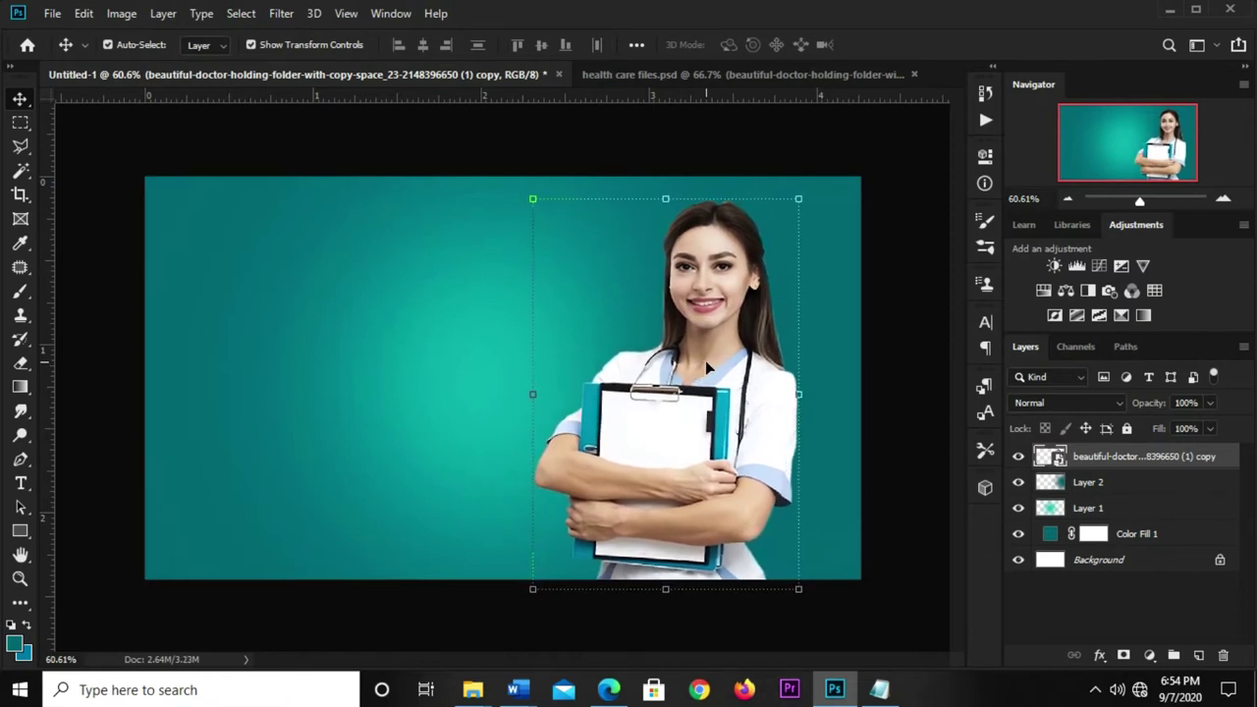
{"action": "key", "text": "Down"}
{"action": "key", "text": "Left"}
{"action": "key", "text": "Down"}
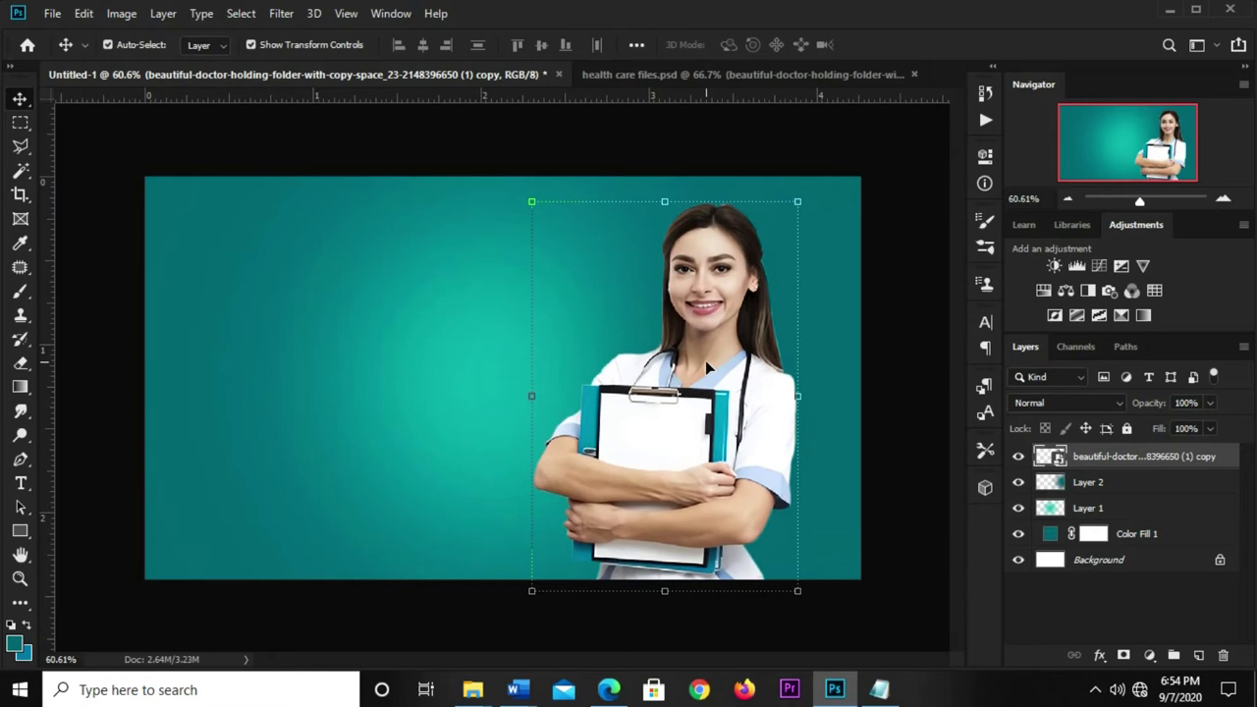
{"action": "left_click", "coordinate": [612, 138]}
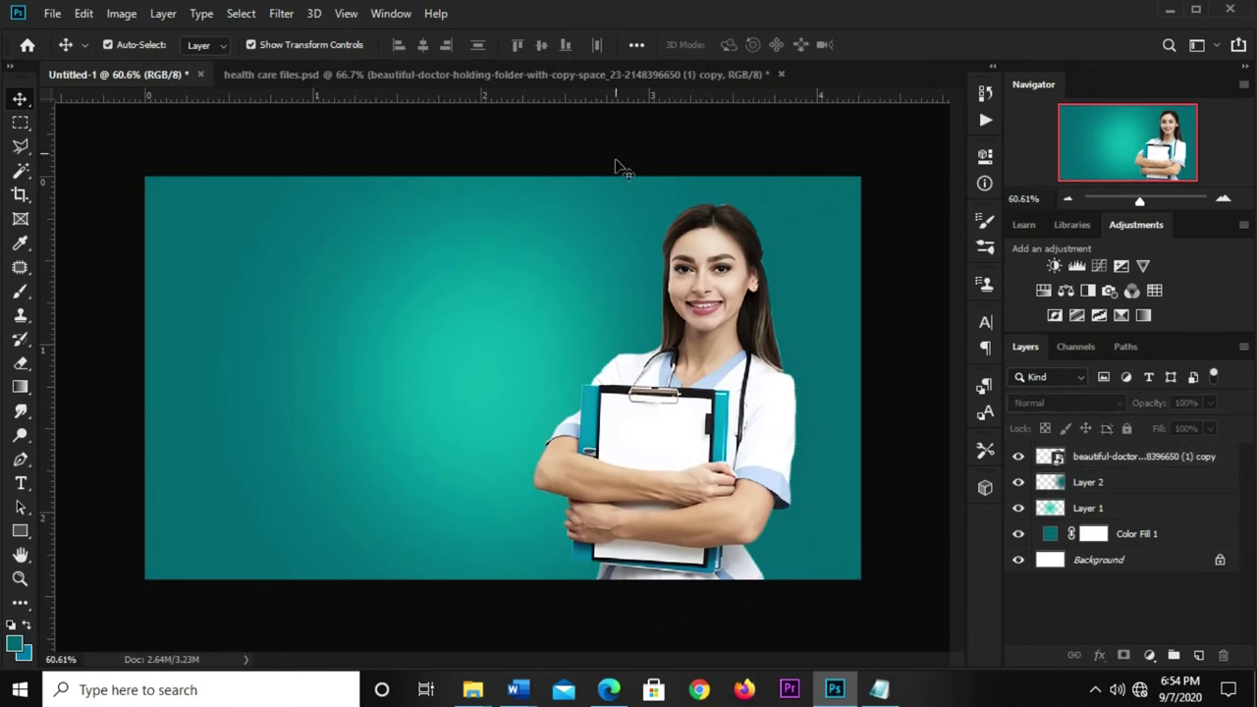
{"action": "left_click", "coordinate": [700, 305]}
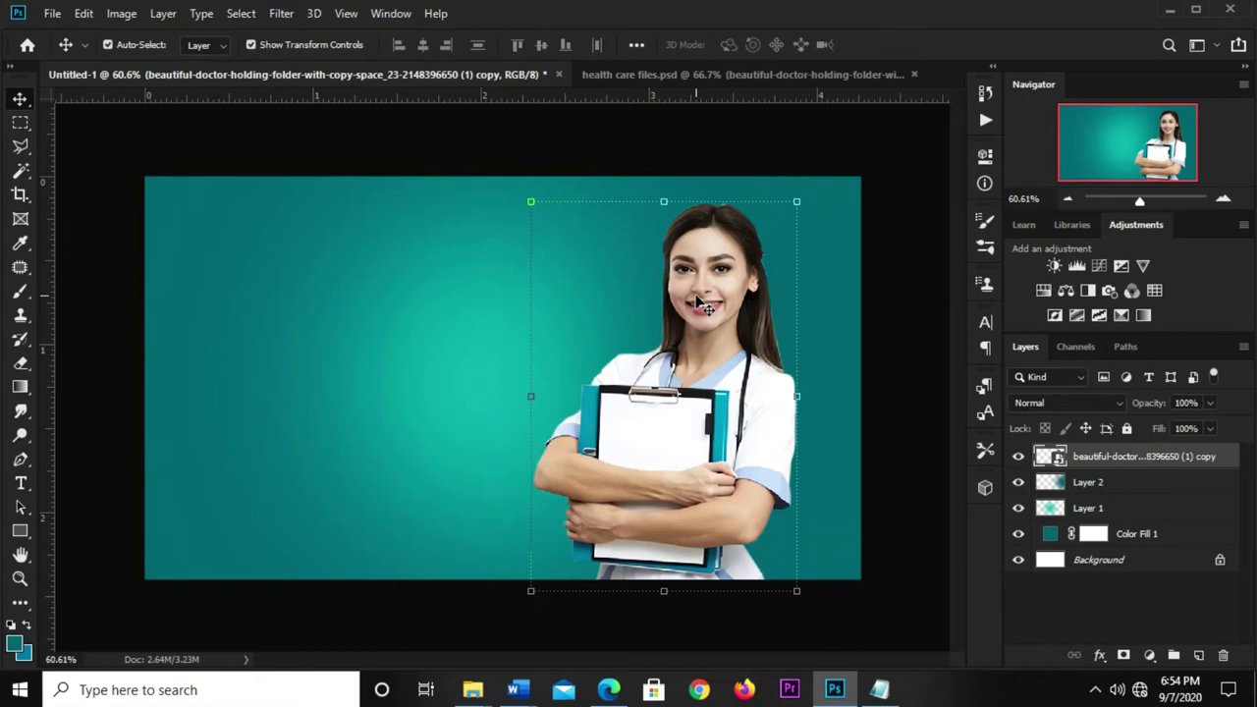
{"action": "left_click", "coordinate": [840, 160]}
{"action": "left_click", "coordinate": [1086, 457]}
- Add a pulled-down Curves adjustment clipped to the doctor layer to darken only her
{"action": "left_click", "coordinate": [1150, 656]}
{"action": "left_click", "coordinate": [1150, 425]}
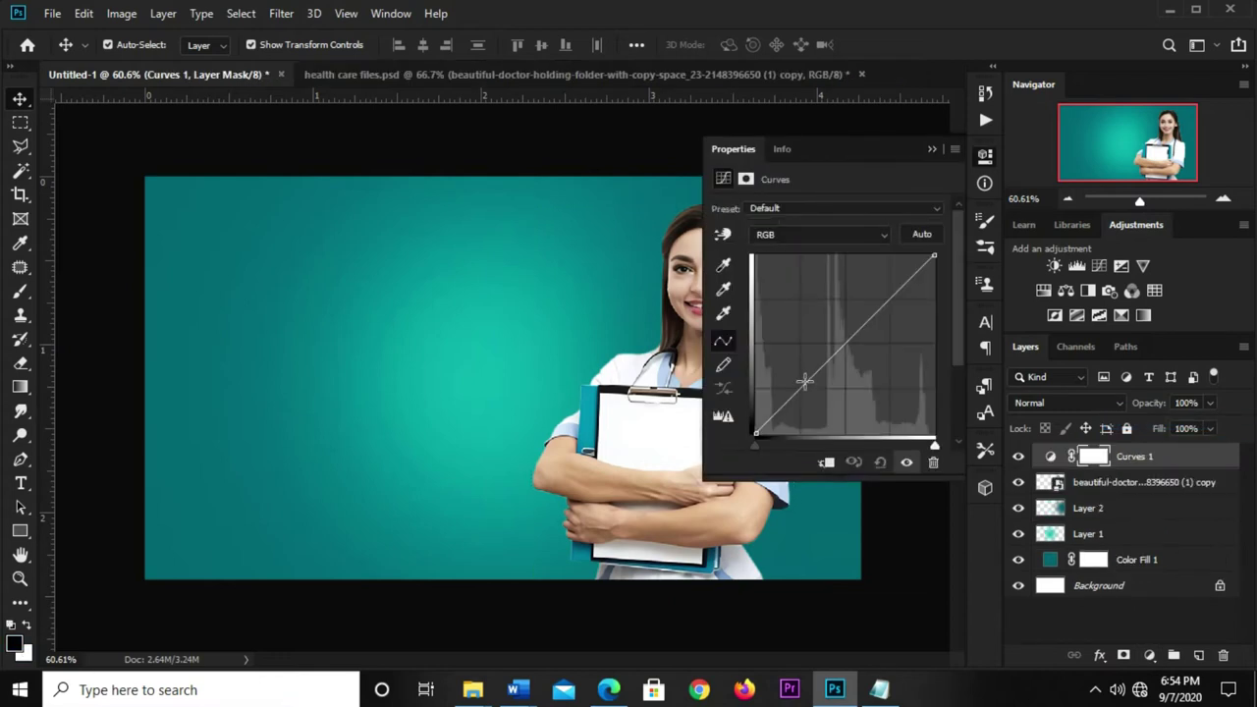
{"action": "left_click_drag", "start_coordinate": [805, 381], "coordinate": [815, 388]}
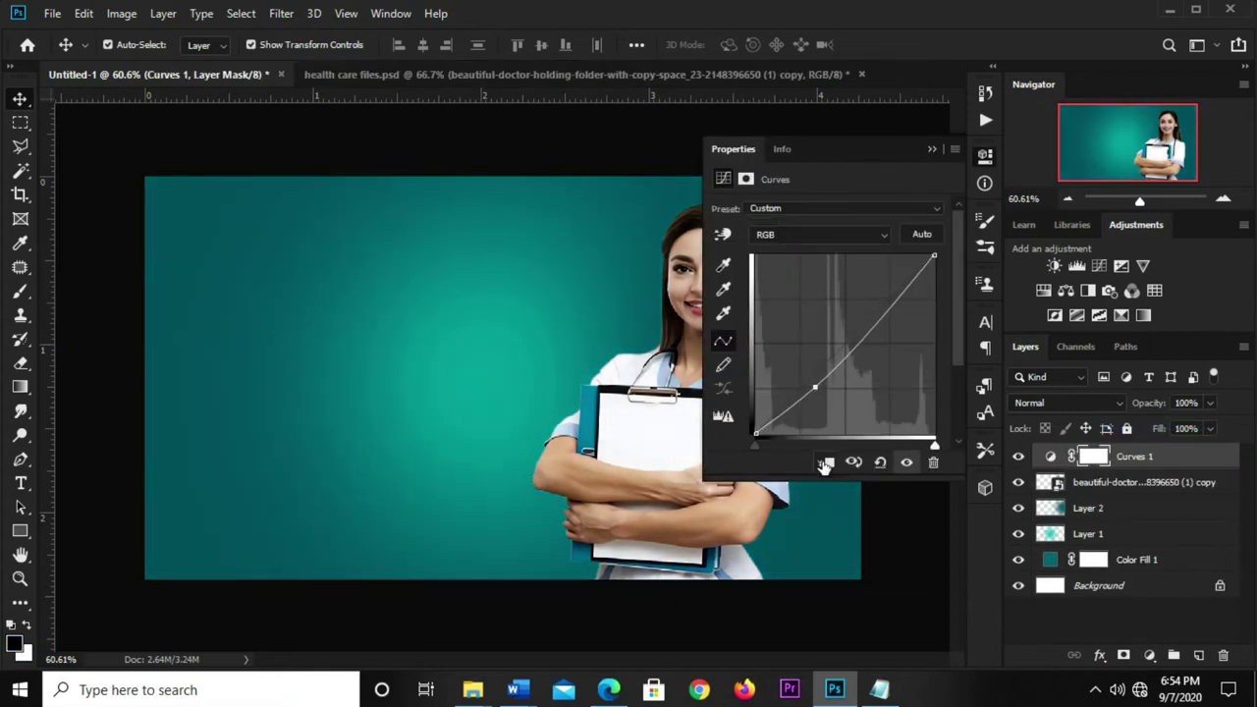
{"action": "left_click", "coordinate": [825, 463]}
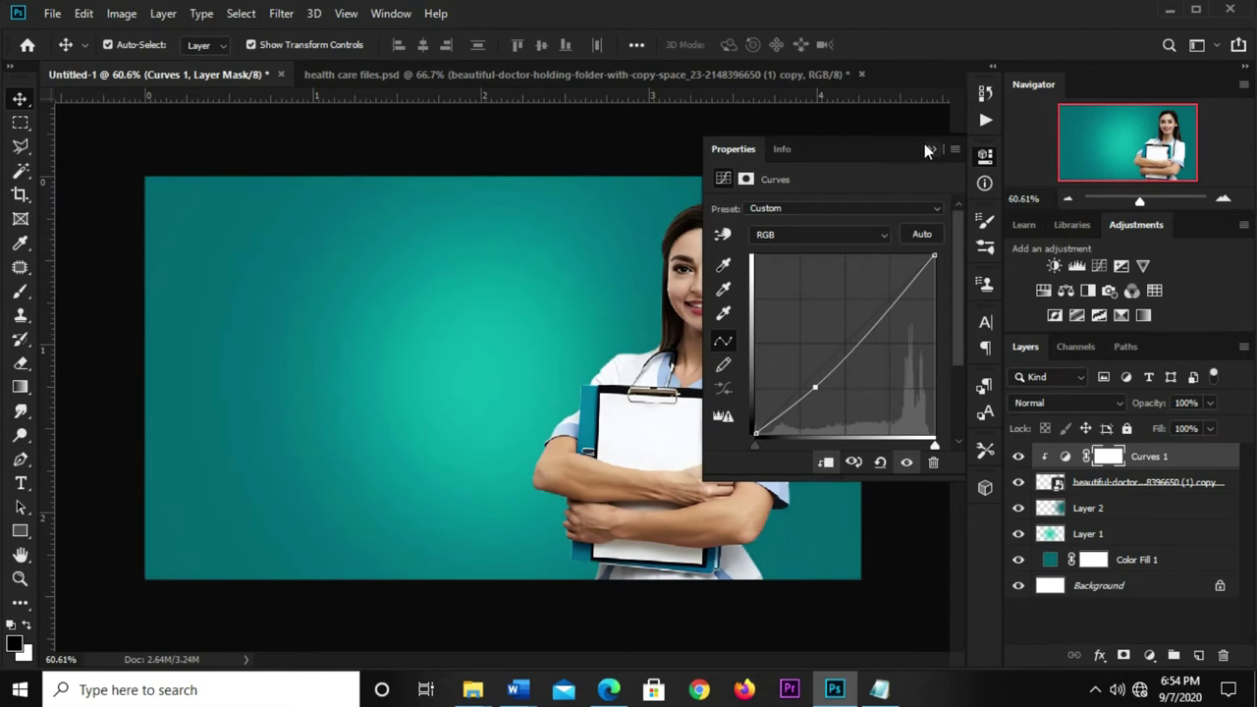
{"action": "left_click", "coordinate": [934, 147]}
{"action": "left_click", "coordinate": [1017, 457]}
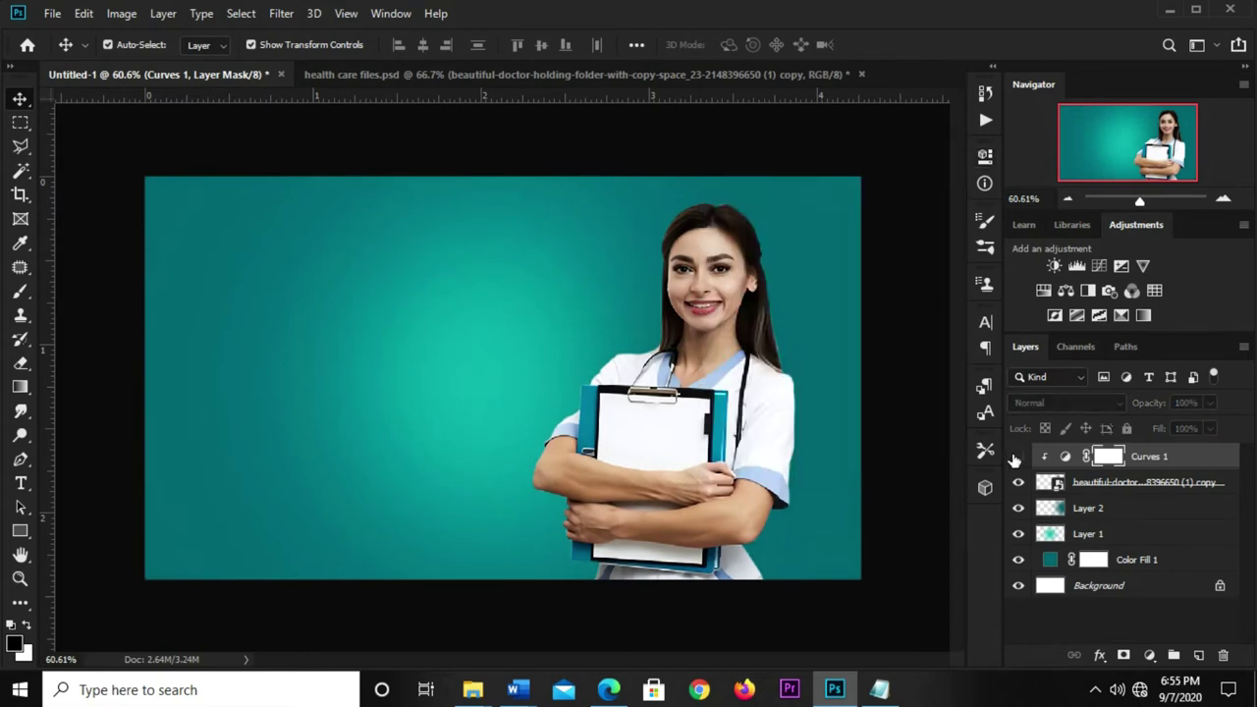
{"action": "left_click", "coordinate": [702, 426]}
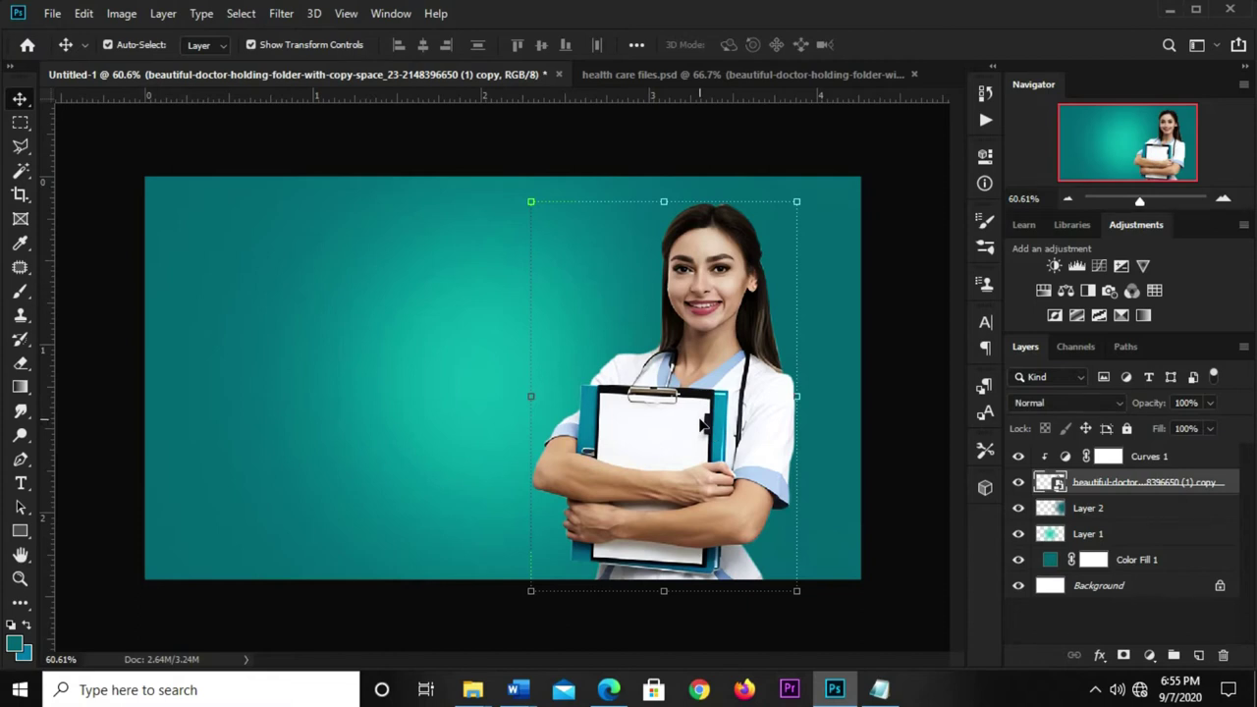
{"action": "left_click", "coordinate": [491, 140]}
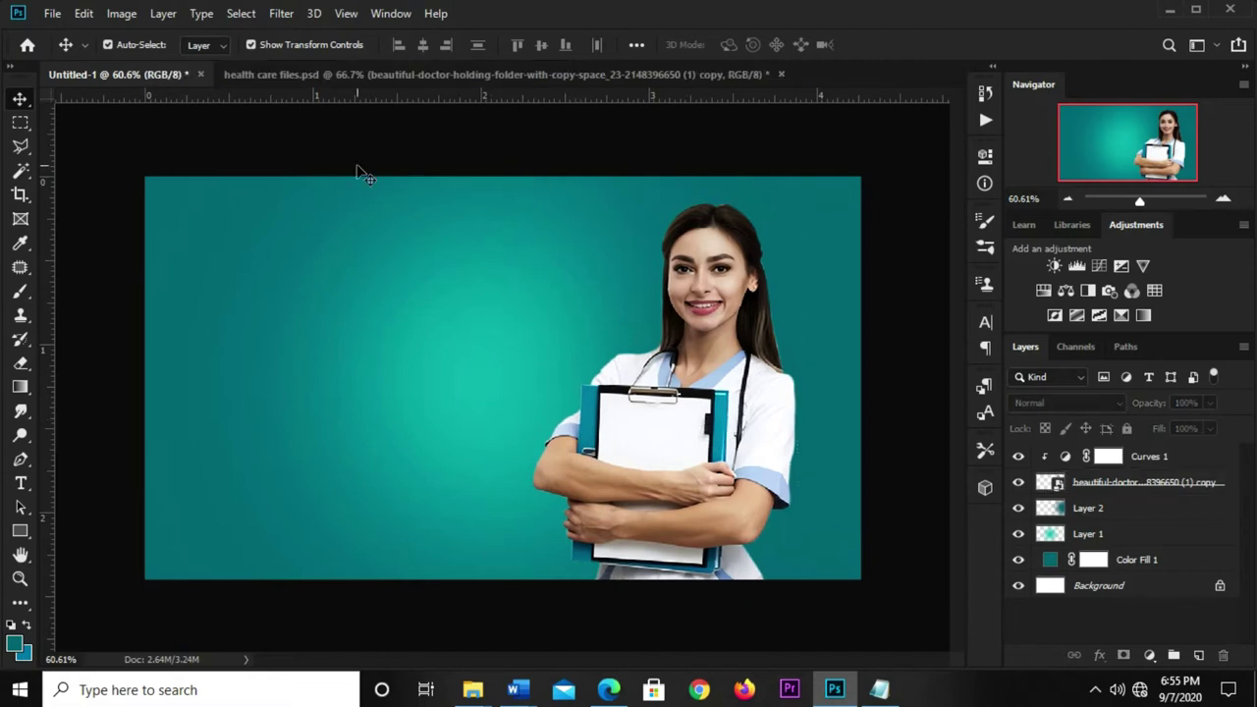
- Select the Ellipse tool, place a vertical guide near the left edge, and set fill to white
{"action": "left_click", "coordinate": [25, 529]}
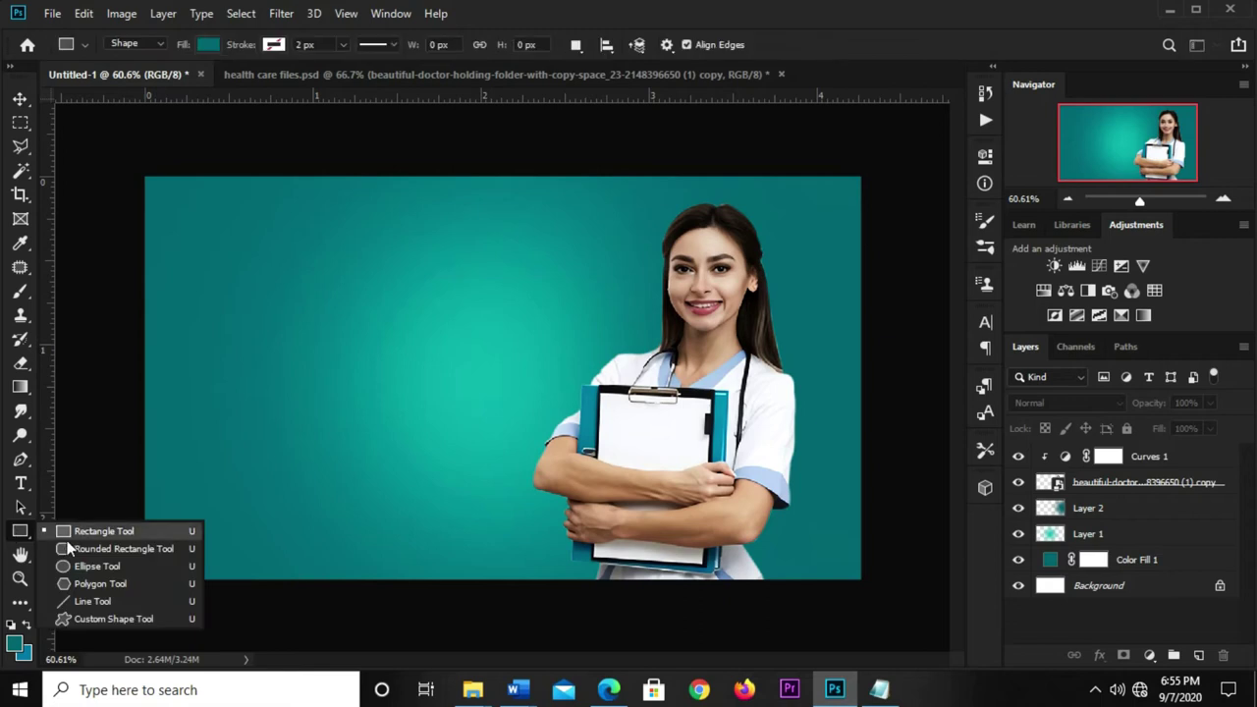
{"action": "left_click", "coordinate": [70, 568]}
{"action": "left_click_drag", "start_coordinate": [49, 366], "coordinate": [193, 393]}
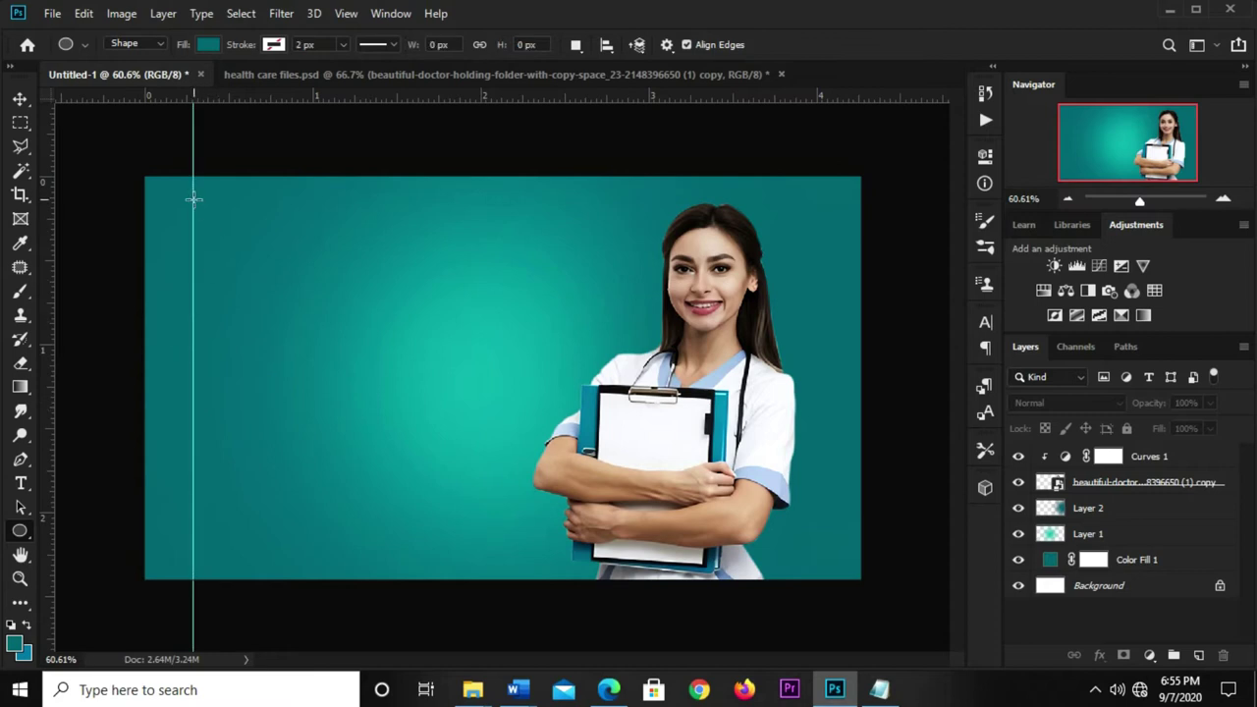
{"action": "left_click", "coordinate": [209, 46]}
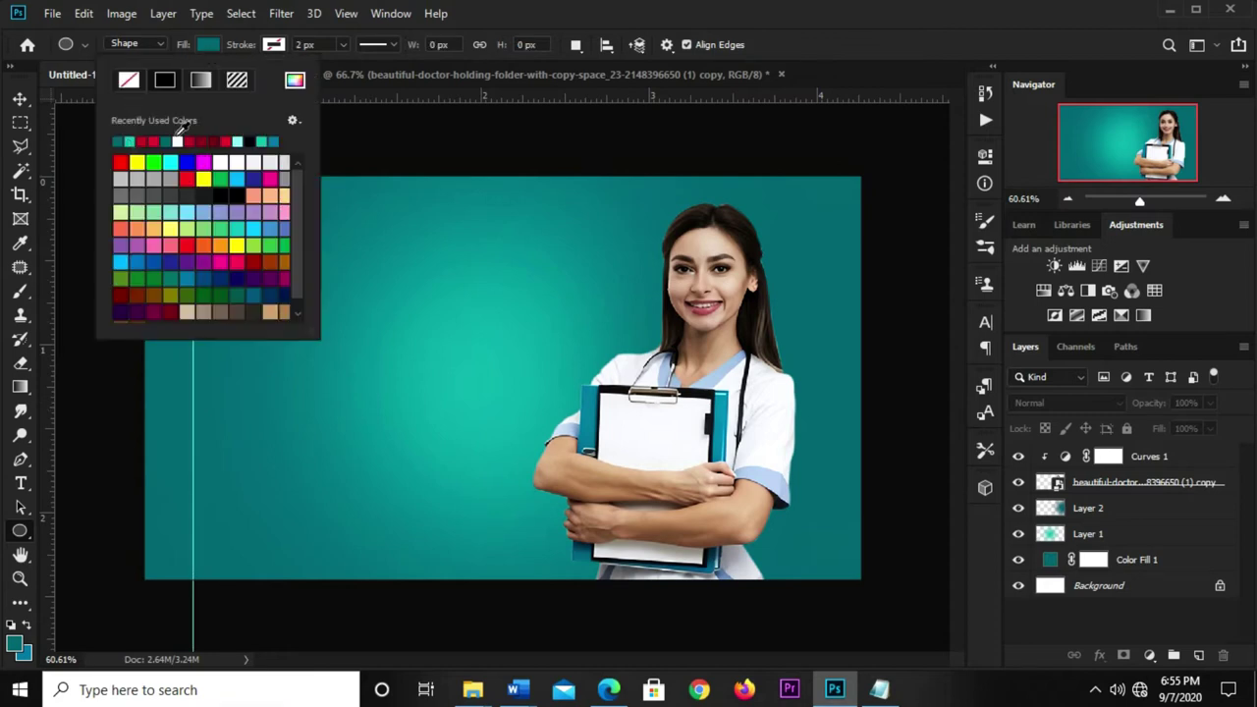
{"action": "left_click", "coordinate": [179, 141]}
{"action": "left_click", "coordinate": [813, 64]}
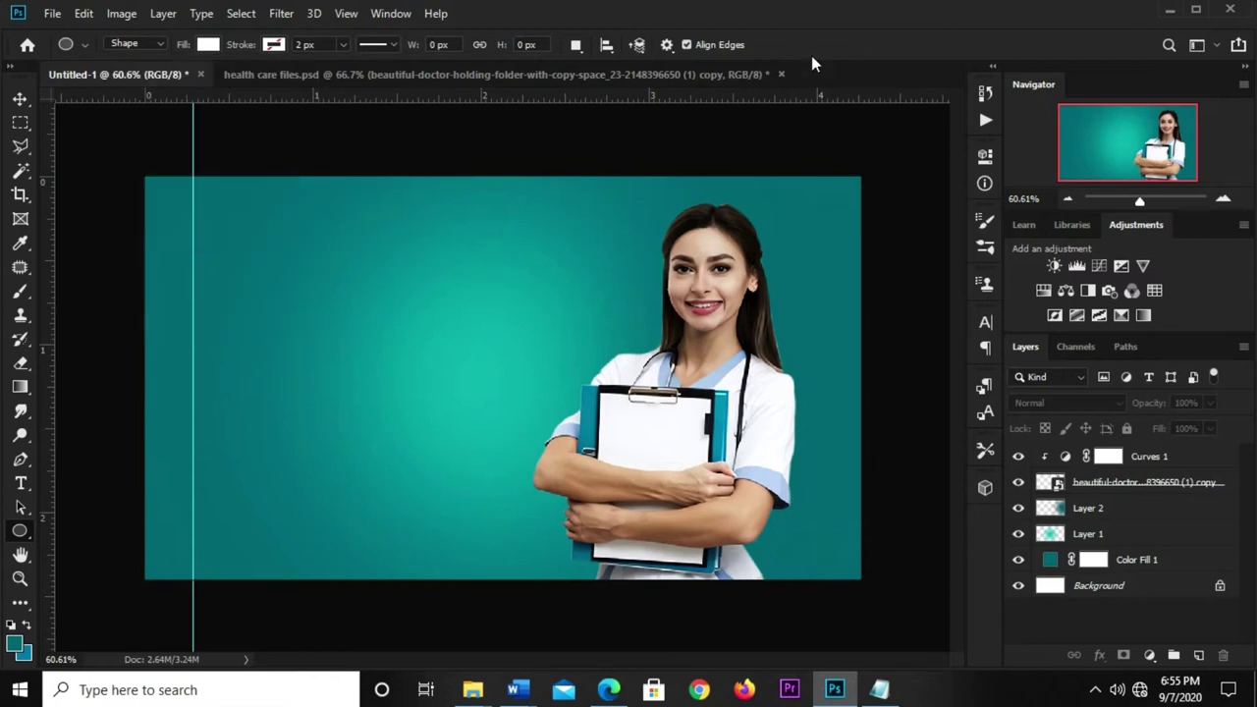
- Draw a white circle beside the guide and scale it down to about 80%
{"action": "left_click_drag", "start_coordinate": [197, 210], "coordinate": [262, 289]}
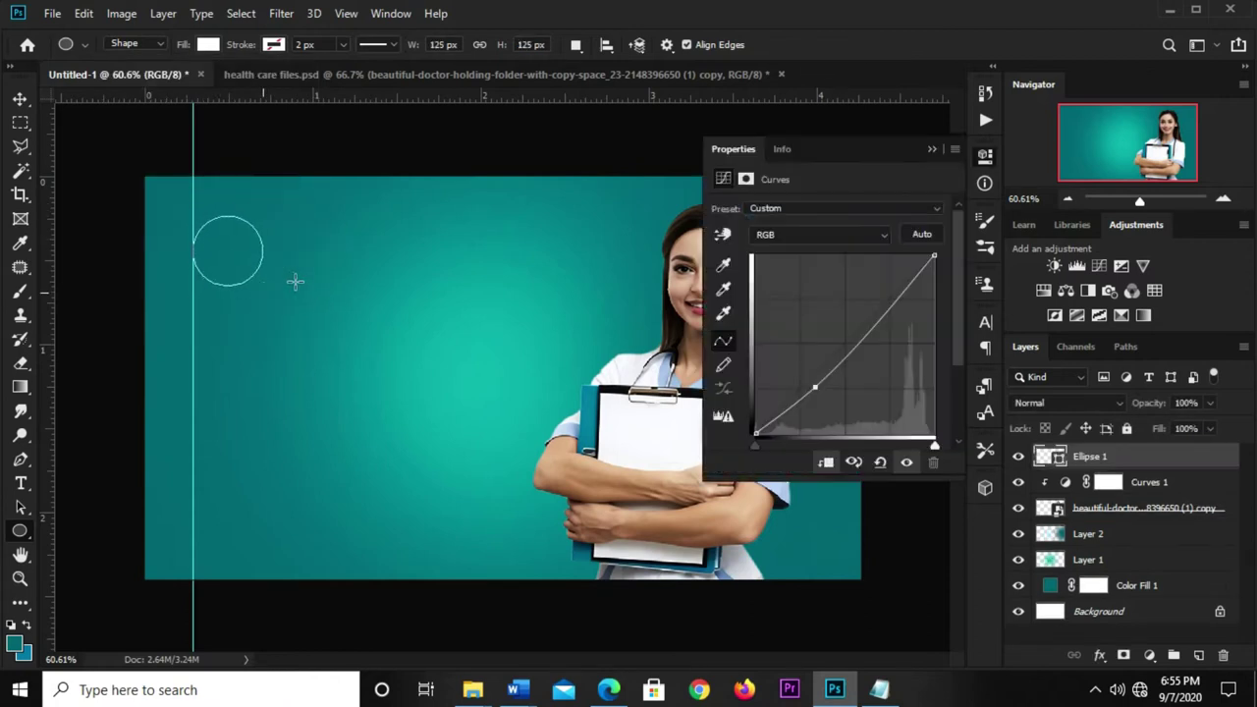
{"action": "left_click", "coordinate": [932, 151]}
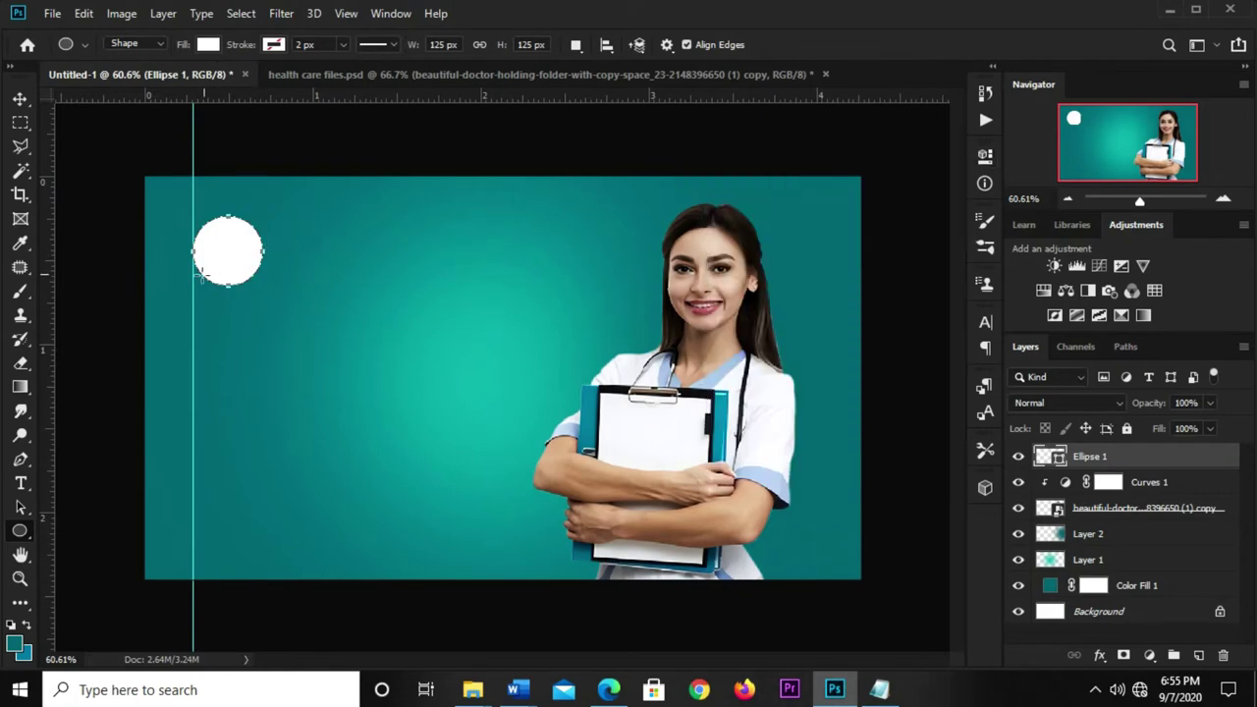
{"action": "key", "text": "v"}
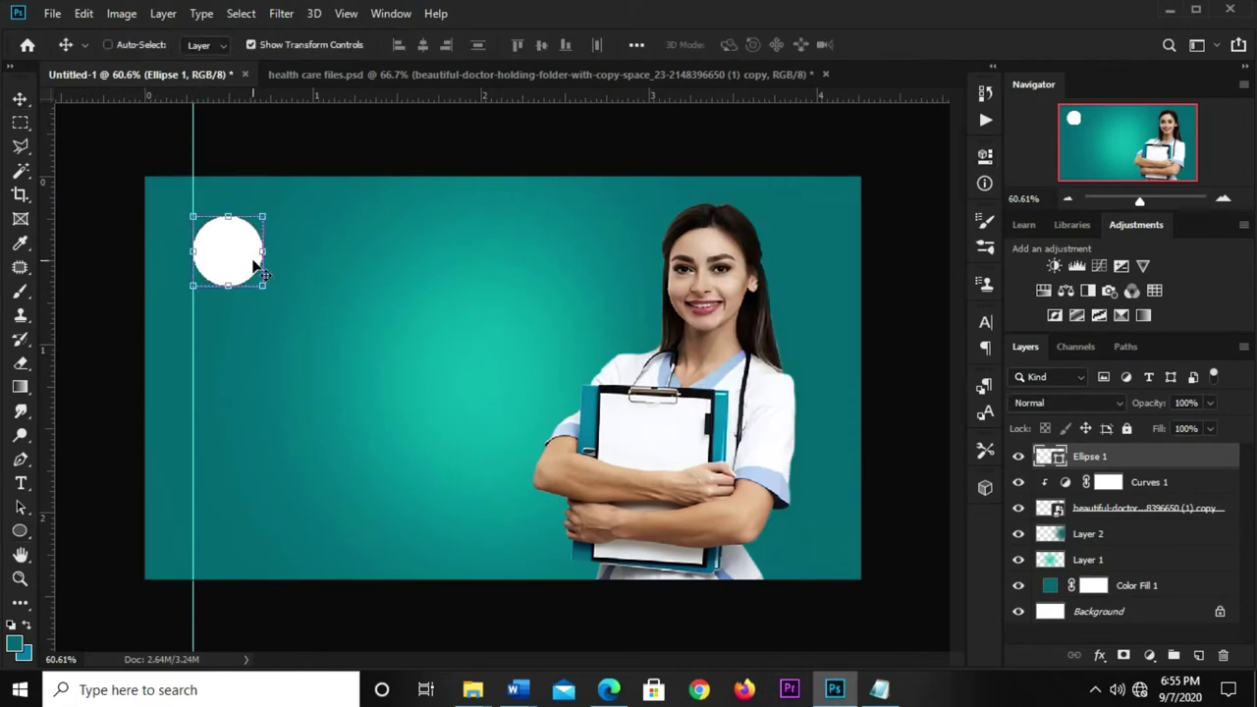
{"action": "key", "text": "ctrl+t"}
{"action": "left_click_drag", "start_coordinate": [263, 288], "coordinate": [233, 241]}
{"action": "key", "text": "Return"}
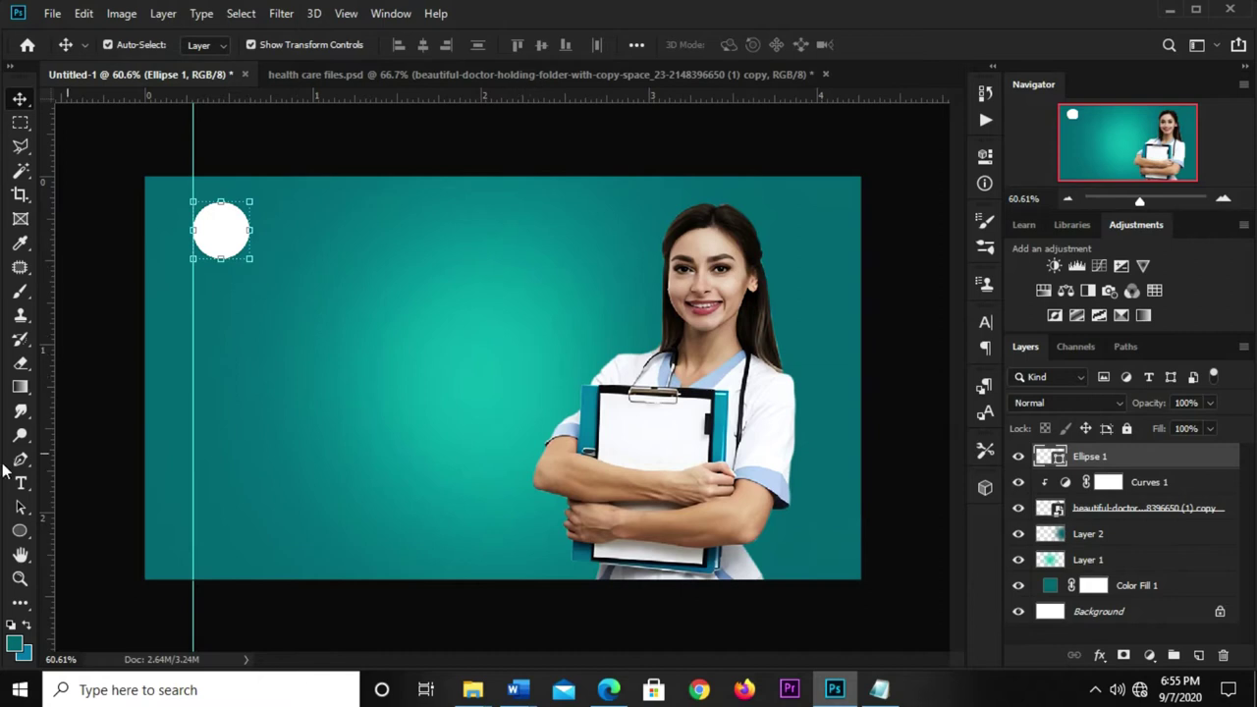
- Open the circle's fill colour picker and copy the code d71038 from the notes
{"action": "left_click", "coordinate": [18, 533]}
{"action": "left_click", "coordinate": [207, 44]}
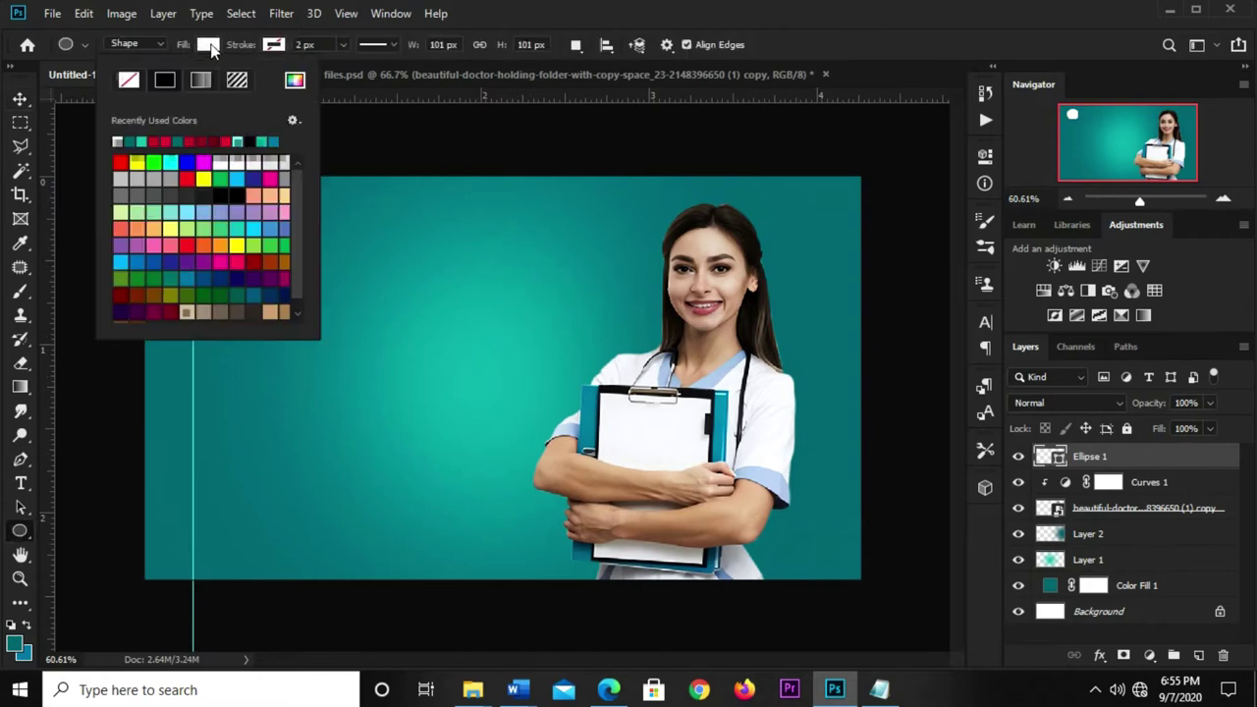
{"action": "left_click", "coordinate": [295, 81]}
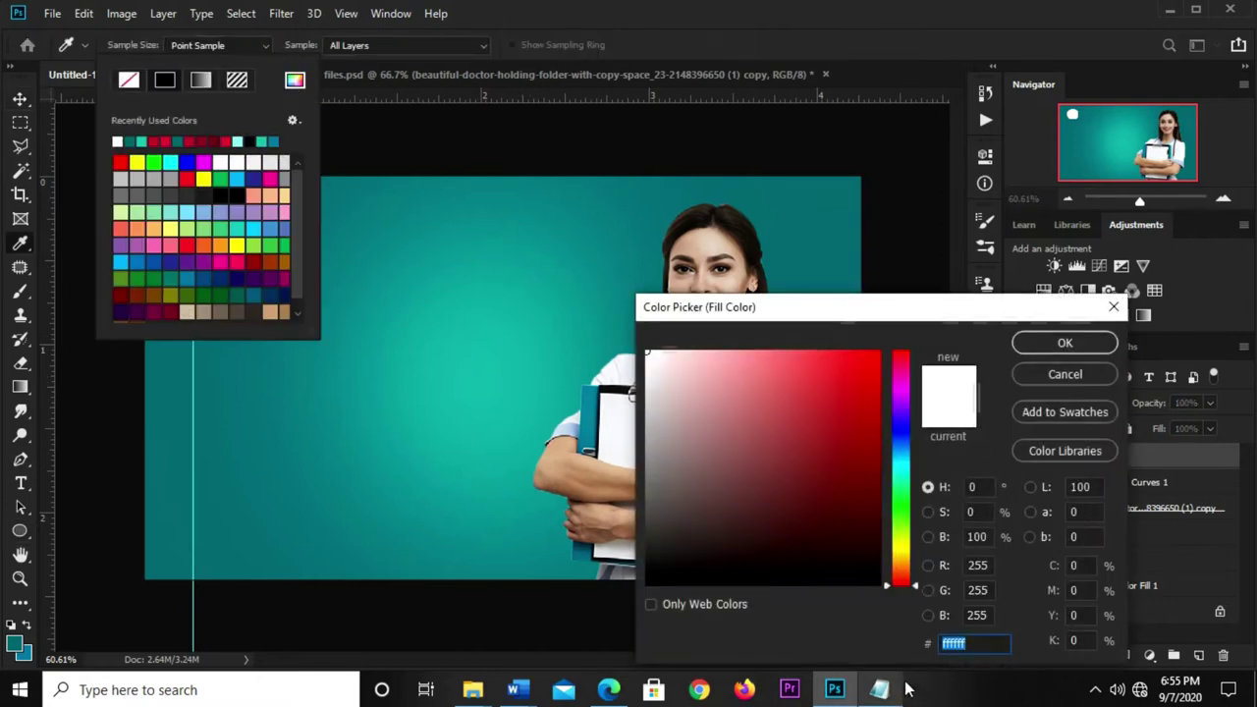
{"action": "left_click", "coordinate": [880, 689]}
{"action": "double_click", "coordinate": [458, 524]}
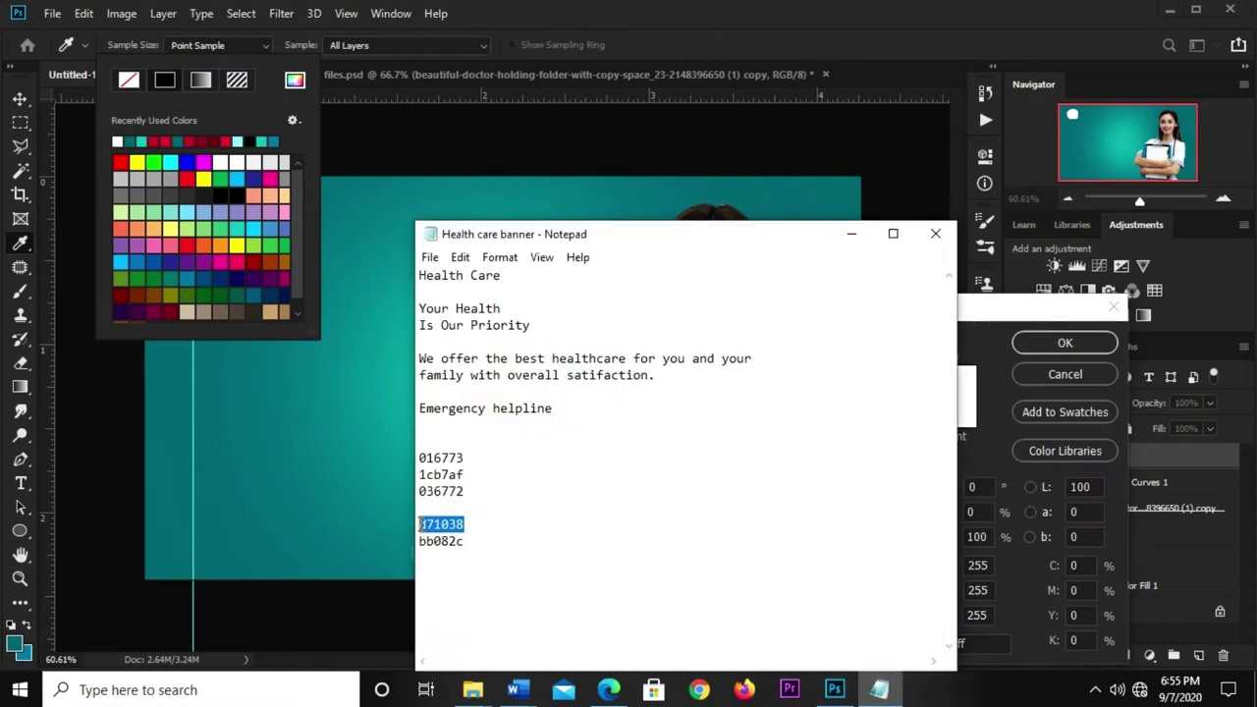
{"action": "right_click", "coordinate": [420, 523]}
{"action": "left_click", "coordinate": [479, 304]}
- Apply d71038 as the circle's red fill and select the circle on the canvas
{"action": "left_click", "coordinate": [1007, 609]}
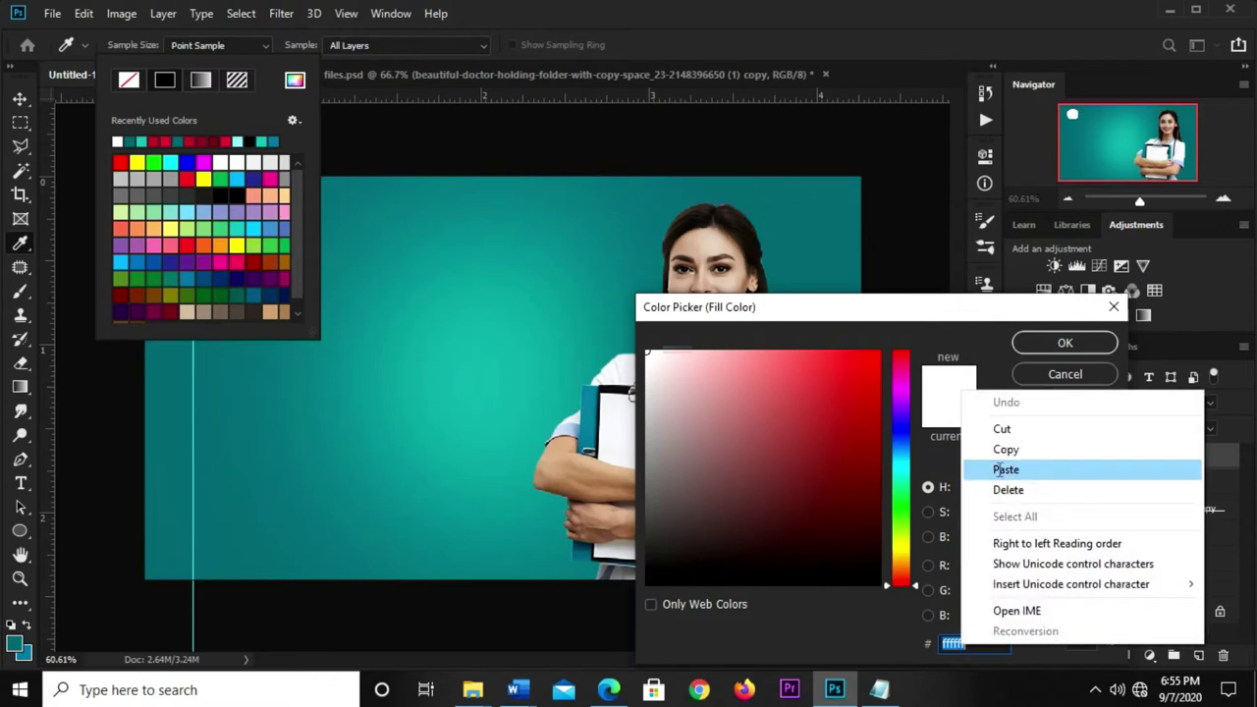
{"action": "left_click", "coordinate": [1007, 470]}
{"action": "key", "text": "Return"}
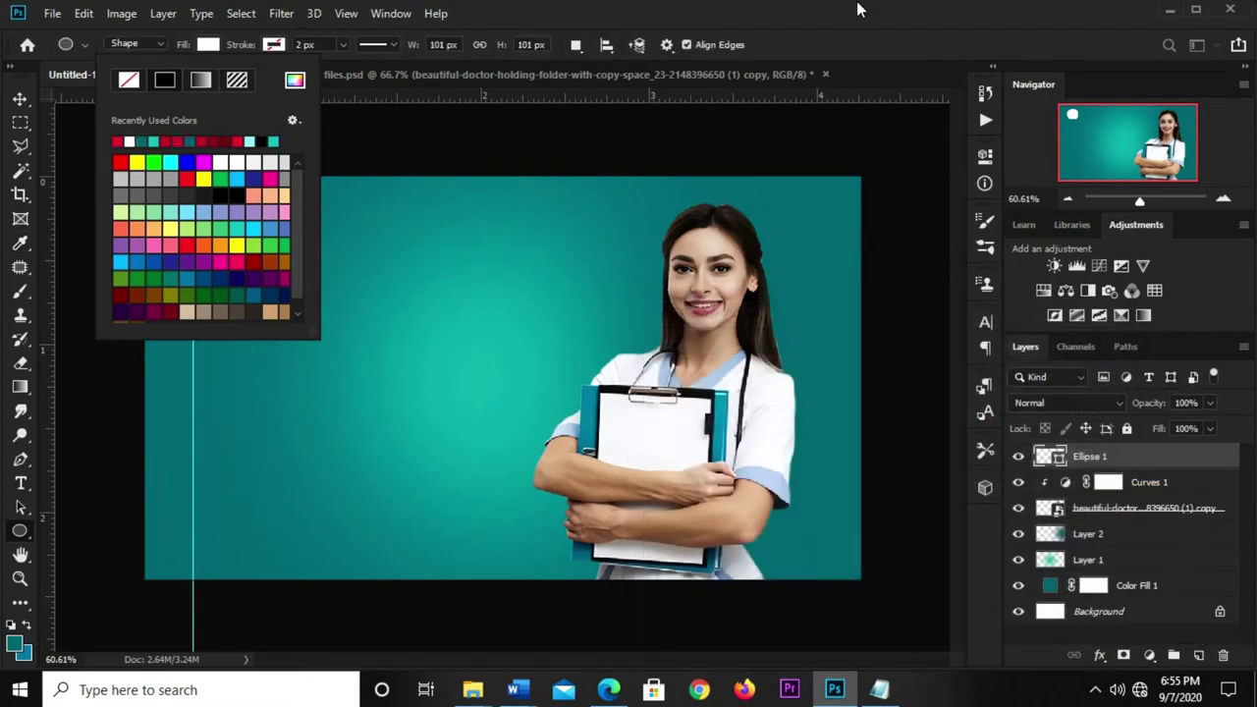
{"action": "left_click", "coordinate": [874, 19]}
{"action": "key", "text": "v"}
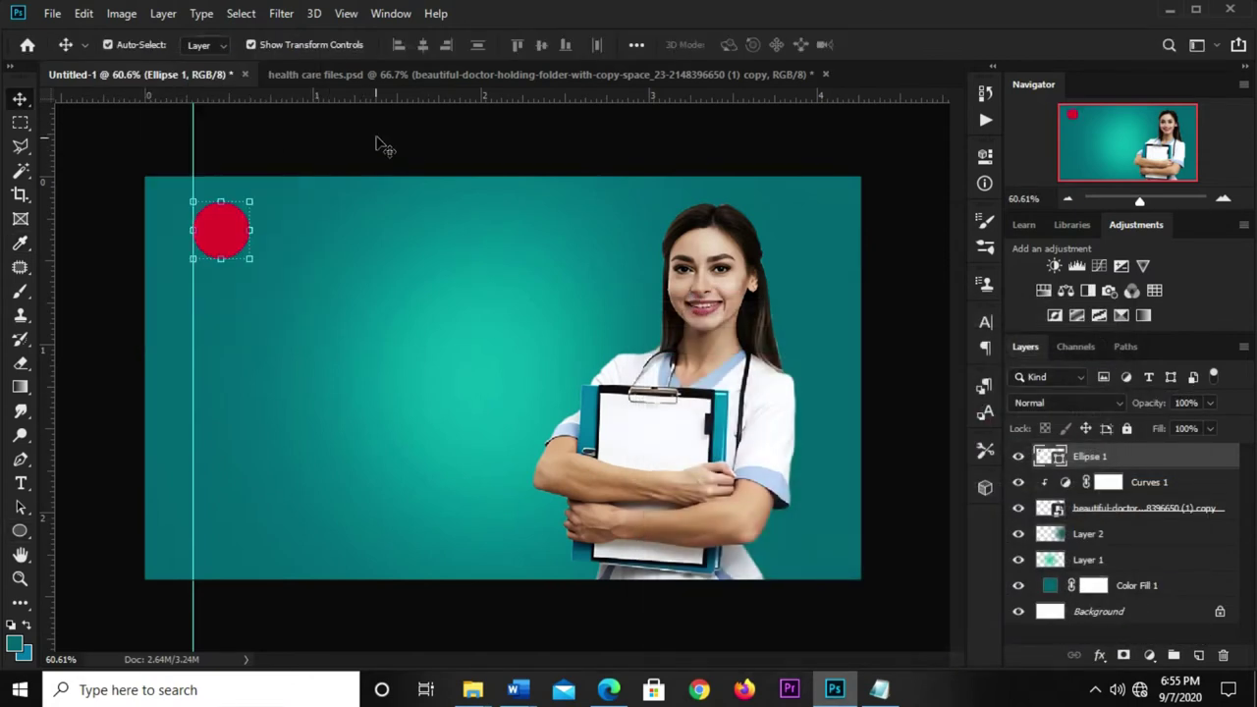
{"action": "left_click", "coordinate": [232, 216]}
- Duplicate the red circle and offset the copy slightly down and right
{"action": "key", "text": "ctrl+j"}
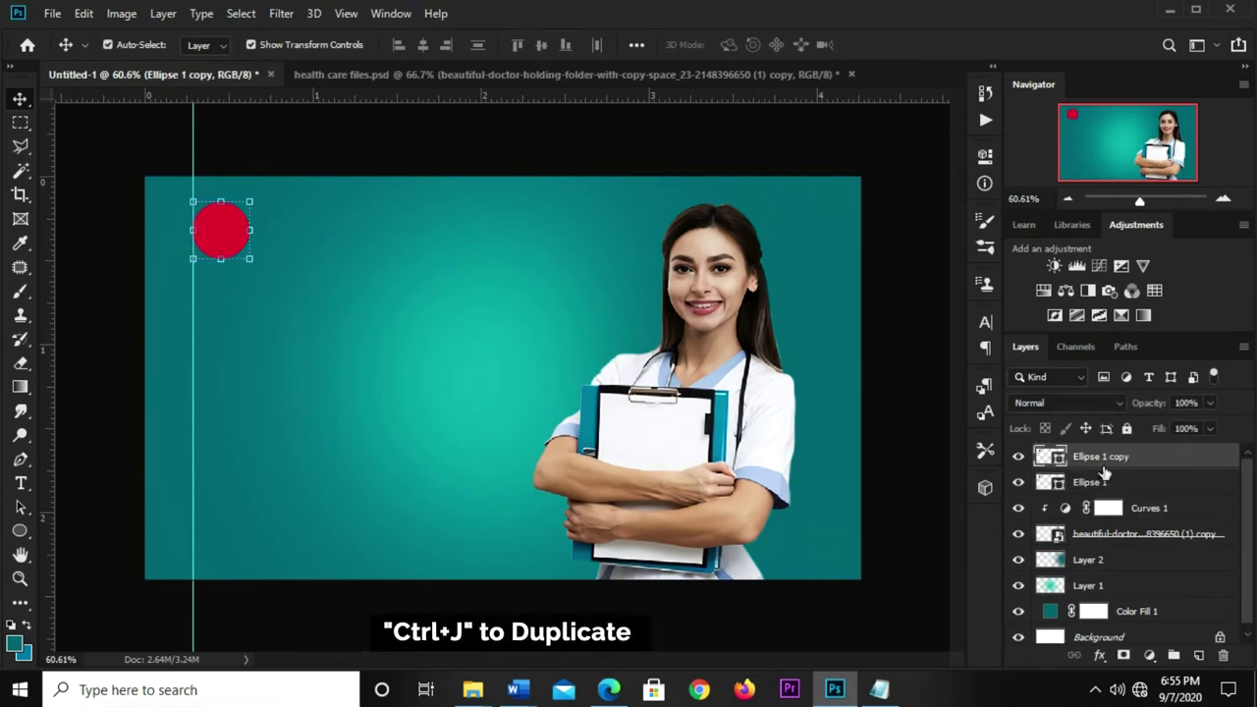
{"action": "left_click_drag", "start_coordinate": [199, 232], "coordinate": [239, 246]}
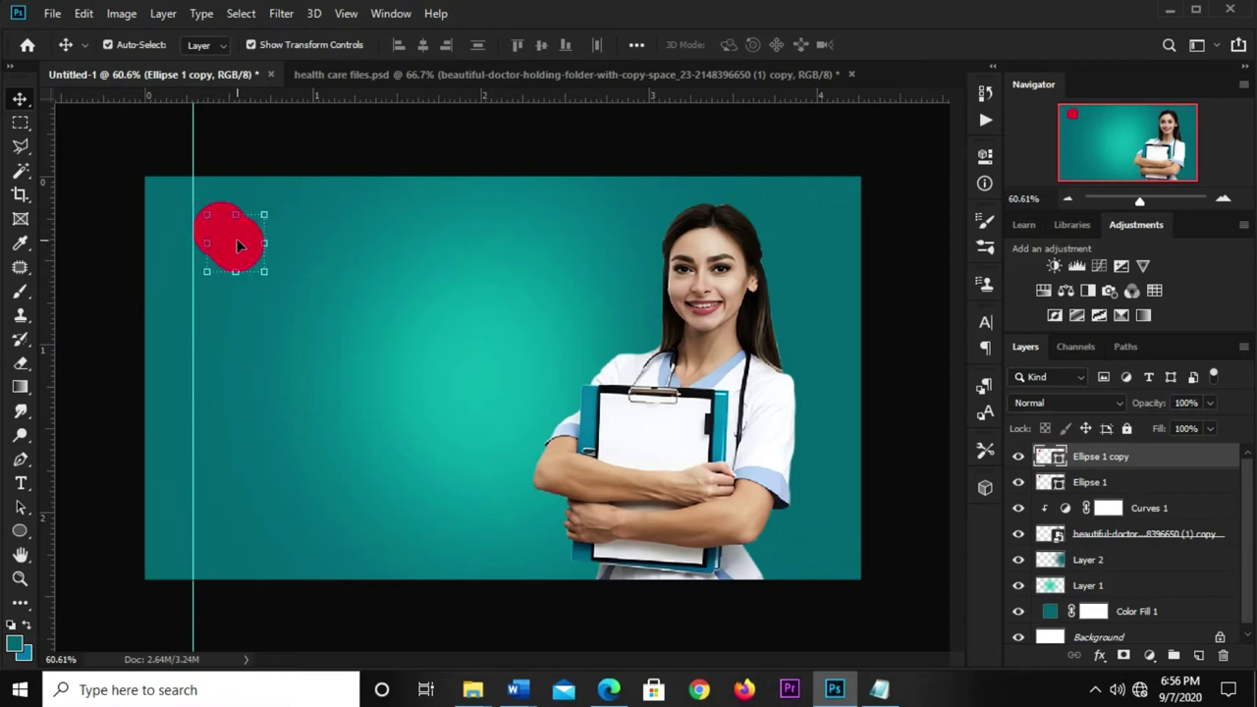
{"action": "key", "text": "Left"}
{"action": "key", "text": "Left"}
{"action": "key", "text": "Left"}
- Set the circle copy's fill to darker red bb082c, copied from the notes
{"action": "left_click", "coordinate": [20, 530]}
{"action": "left_click", "coordinate": [208, 44]}
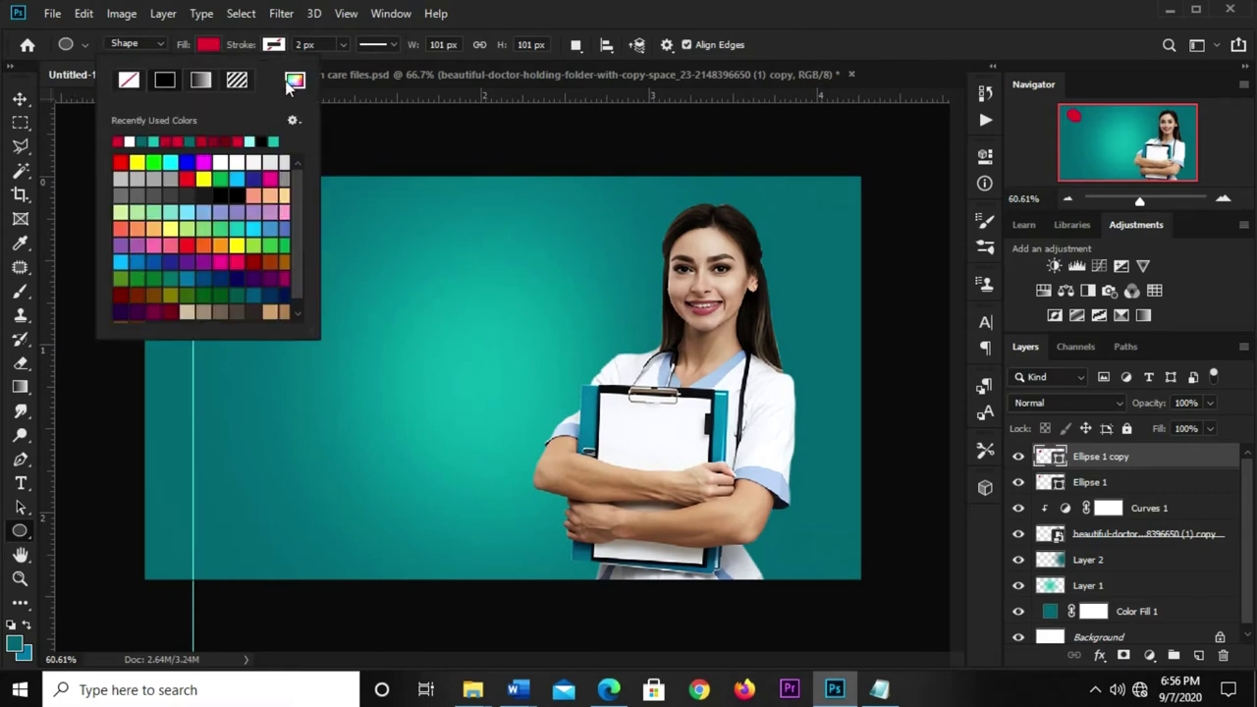
{"action": "left_click", "coordinate": [294, 80]}
{"action": "left_click", "coordinate": [879, 689]}
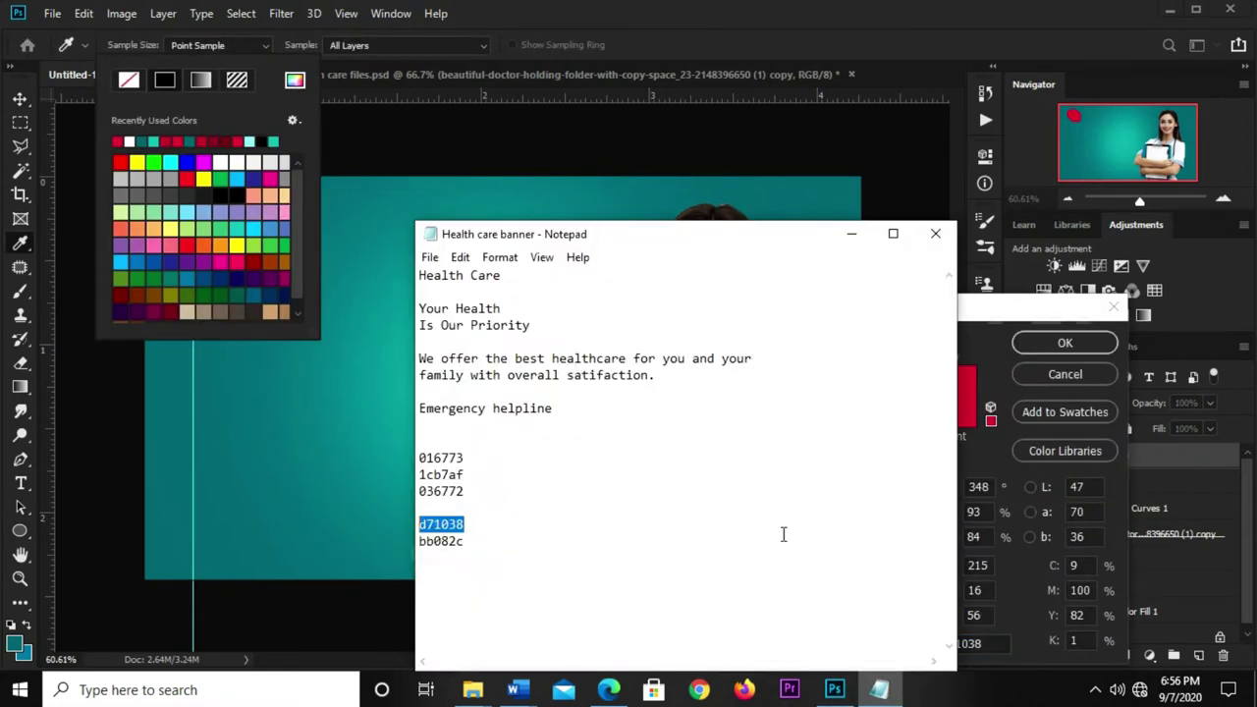
{"action": "left_click_drag", "start_coordinate": [490, 546], "coordinate": [411, 546]}
{"action": "right_click", "coordinate": [442, 541]}
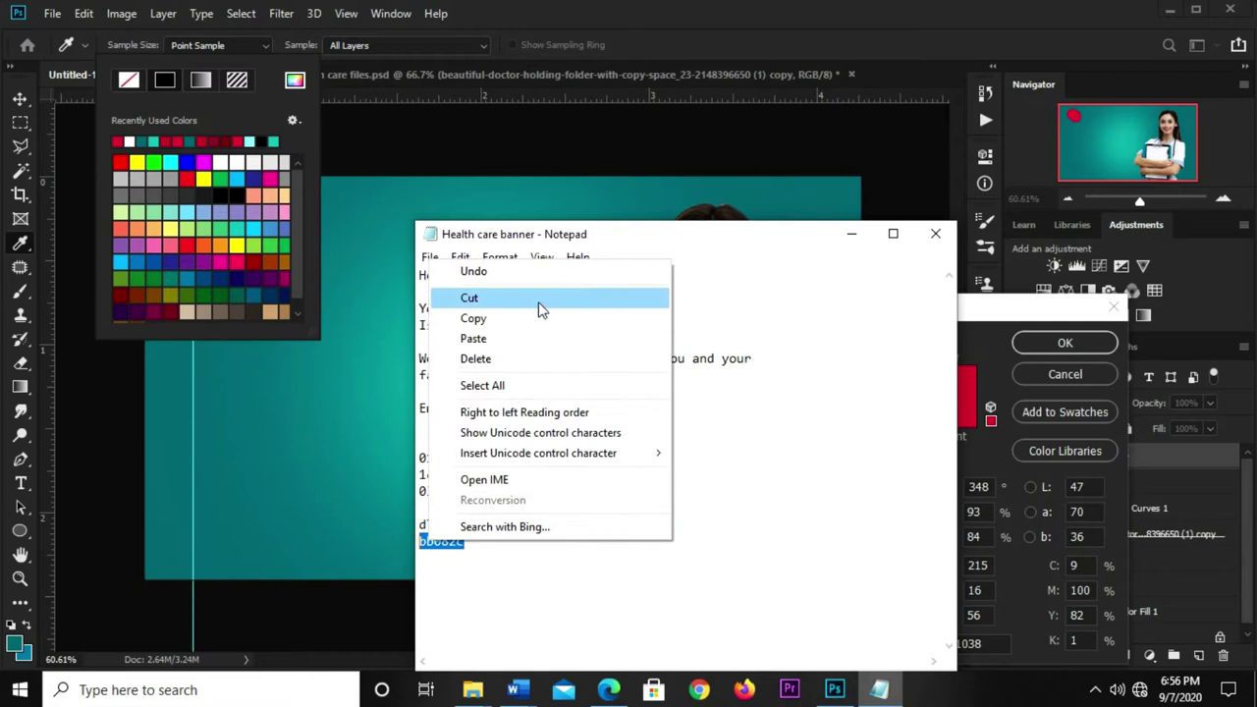
{"action": "left_click", "coordinate": [520, 319]}
{"action": "left_click", "coordinate": [1033, 365]}
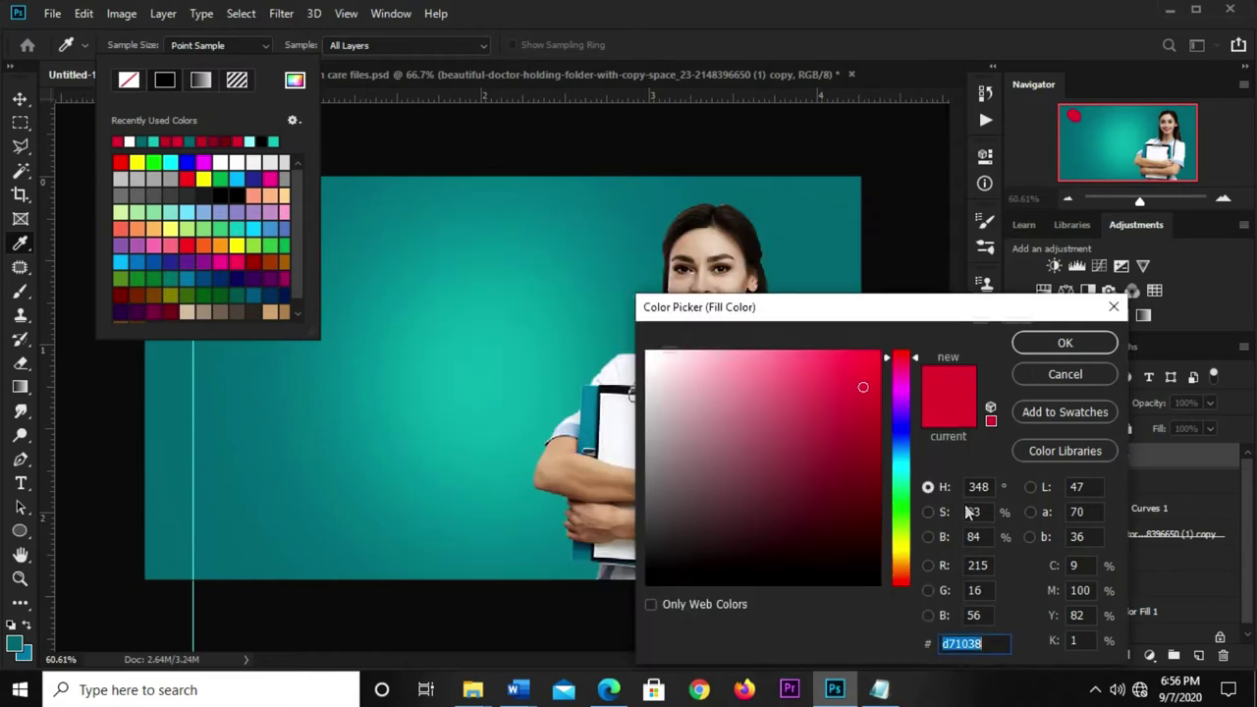
{"action": "right_click", "coordinate": [955, 640]}
{"action": "left_click", "coordinate": [996, 465]}
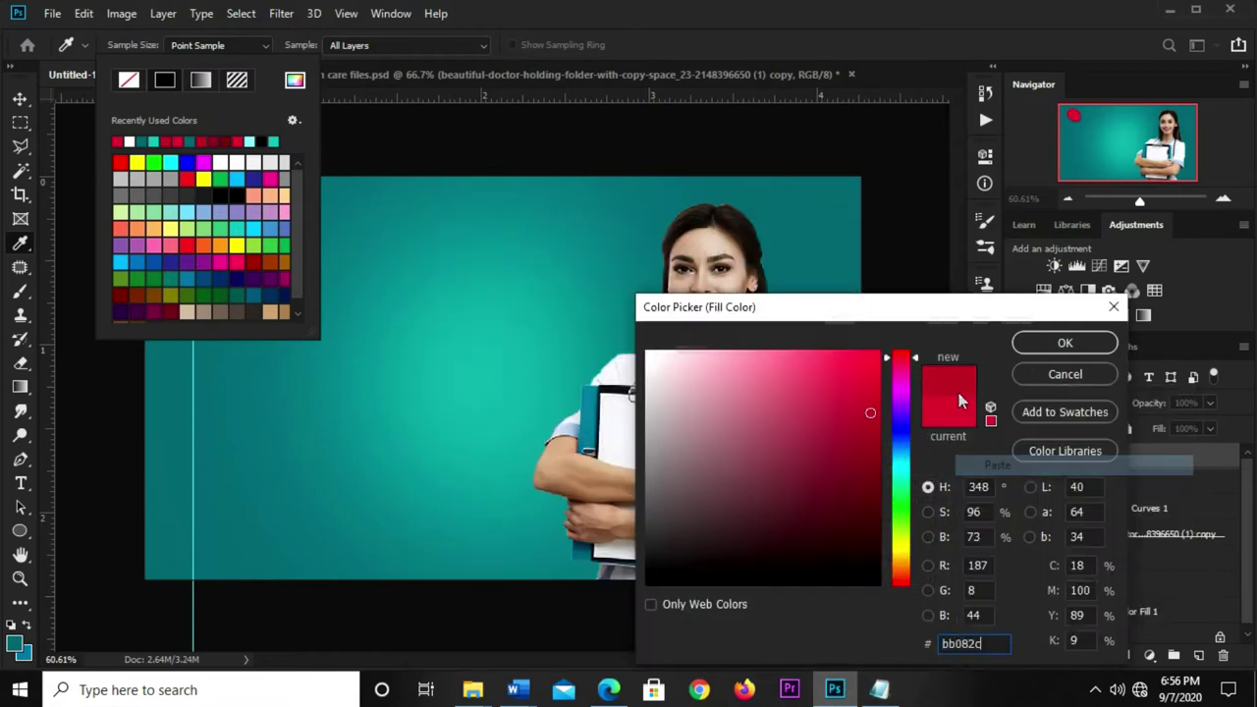
{"action": "left_click", "coordinate": [1029, 342]}
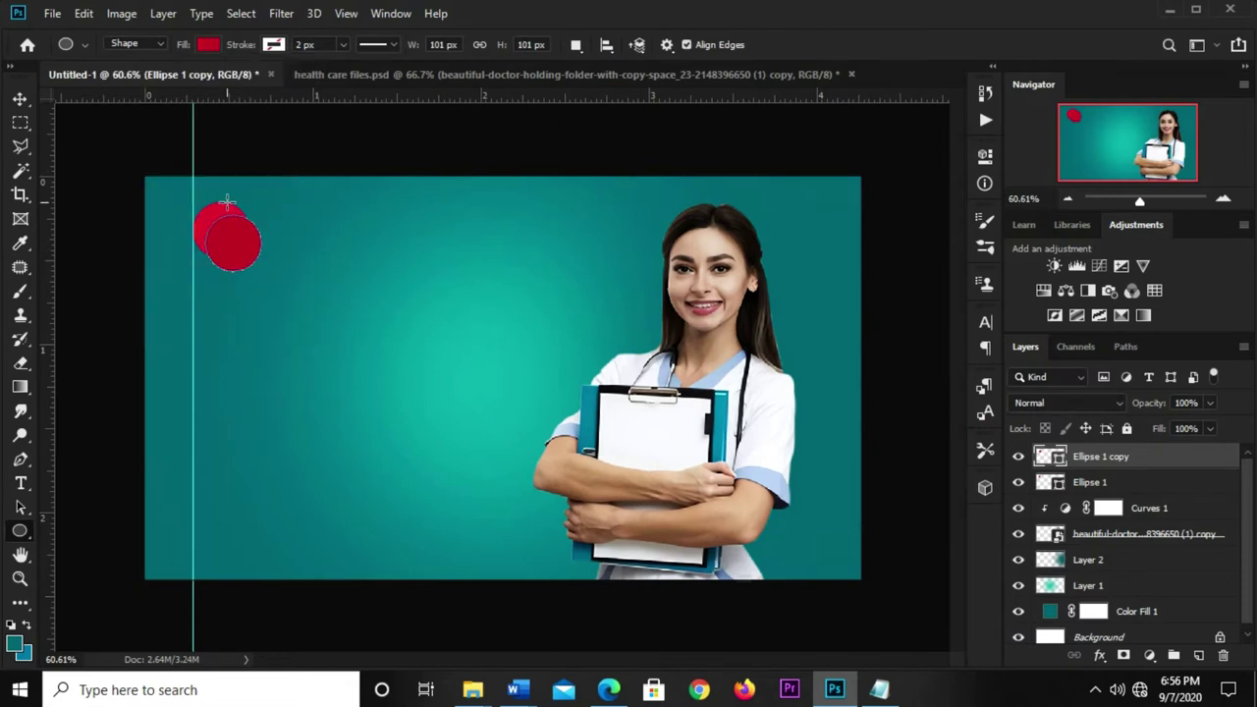
- Clip the darker copy to Ellipse 1 and shift it up about 12 px
{"action": "key", "text": "v"}
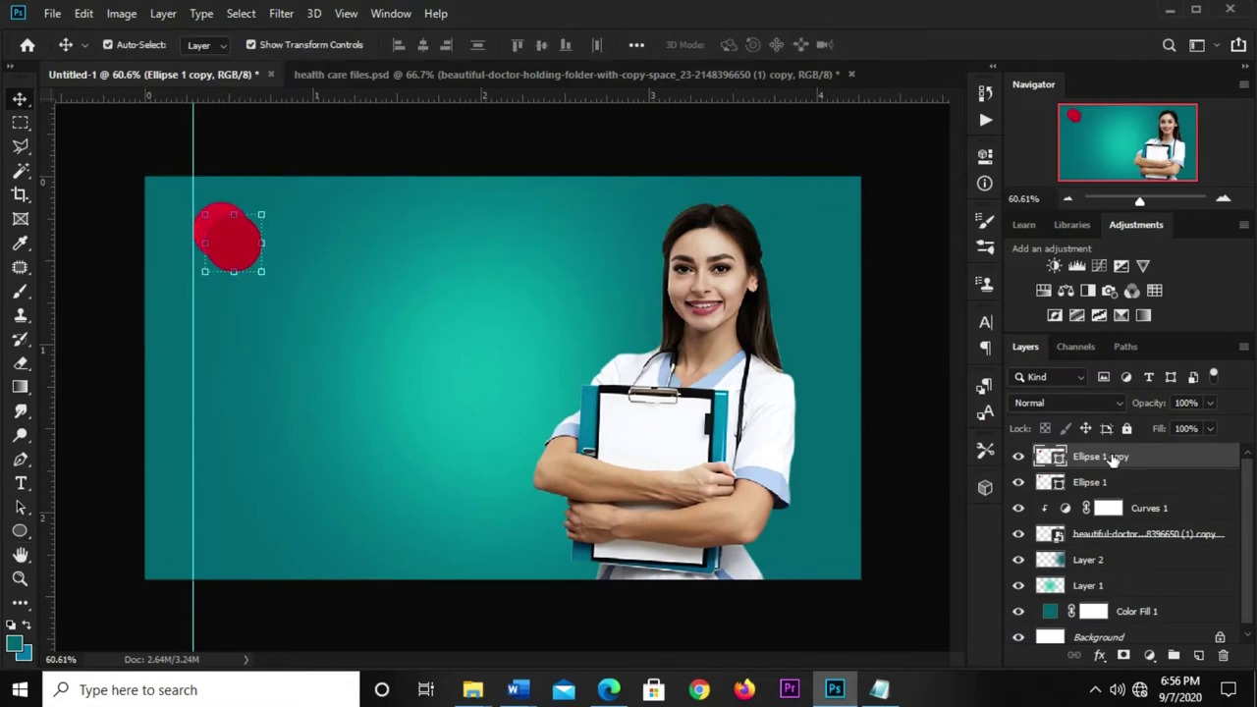
{"action": "right_click", "coordinate": [1098, 459]}
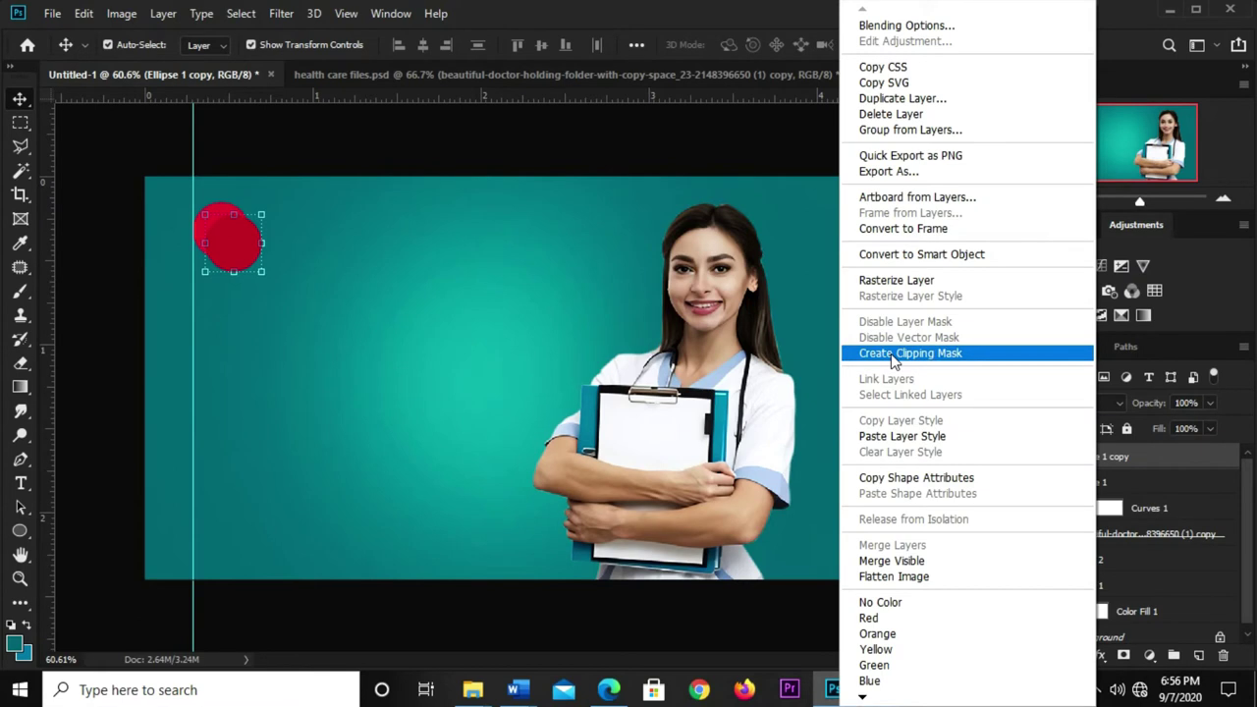
{"action": "left_click", "coordinate": [889, 356]}
{"action": "left_click_drag", "start_coordinate": [225, 239], "coordinate": [239, 261]}
{"action": "key", "text": "ctrl+t"}
{"action": "left_click_drag", "start_coordinate": [232, 230], "coordinate": [232, 222]}
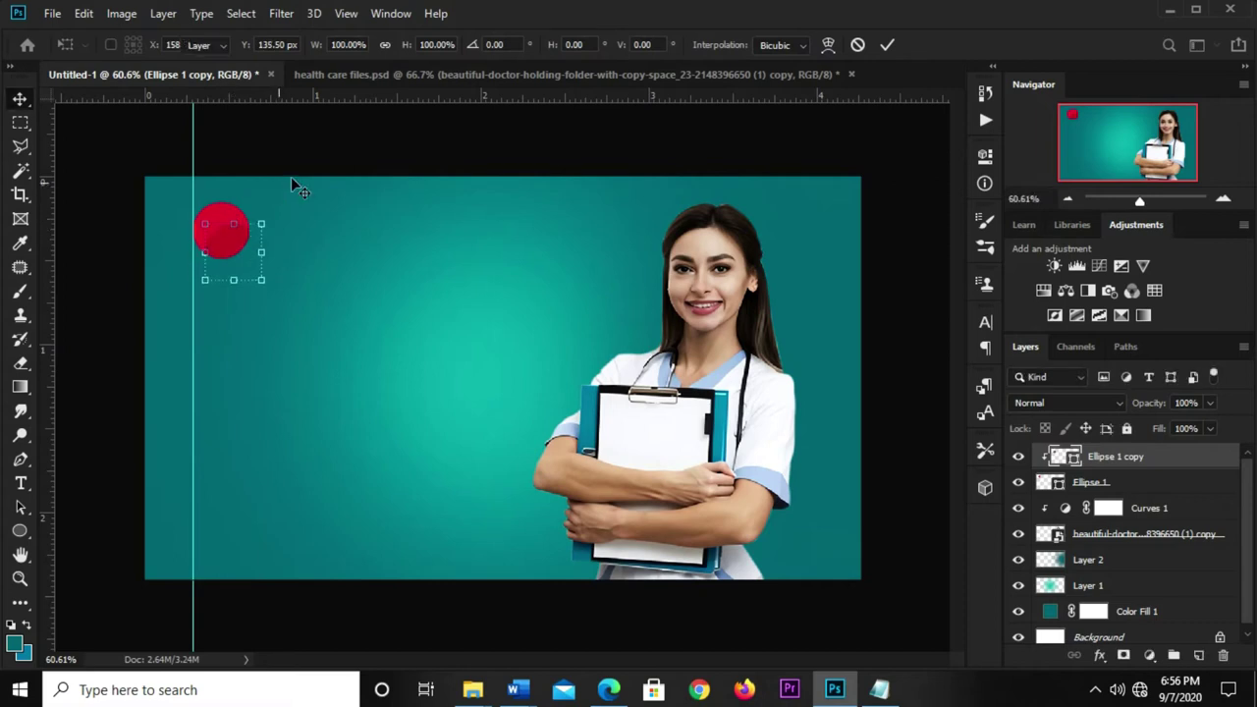
{"action": "key", "text": "Return"}
- Bring the teal cross from health care files.psd into the banner, centred on the red circle
{"action": "left_click", "coordinate": [333, 81]}
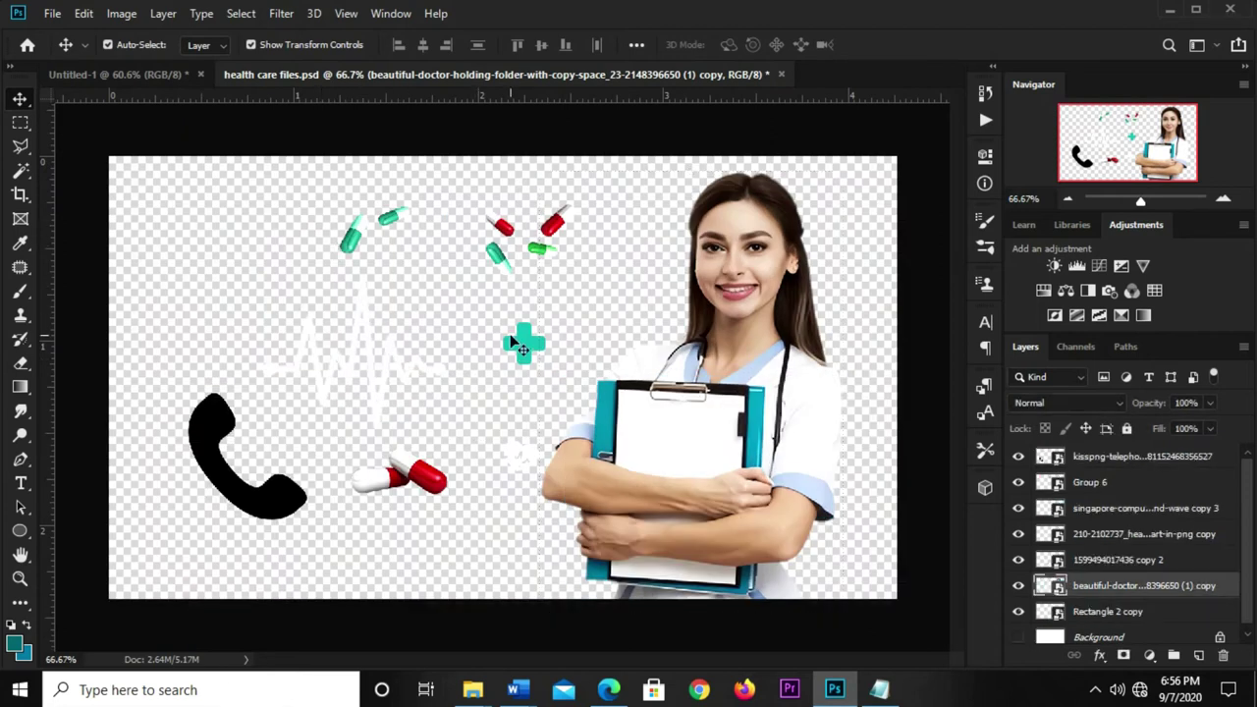
{"action": "left_click", "coordinate": [524, 347]}
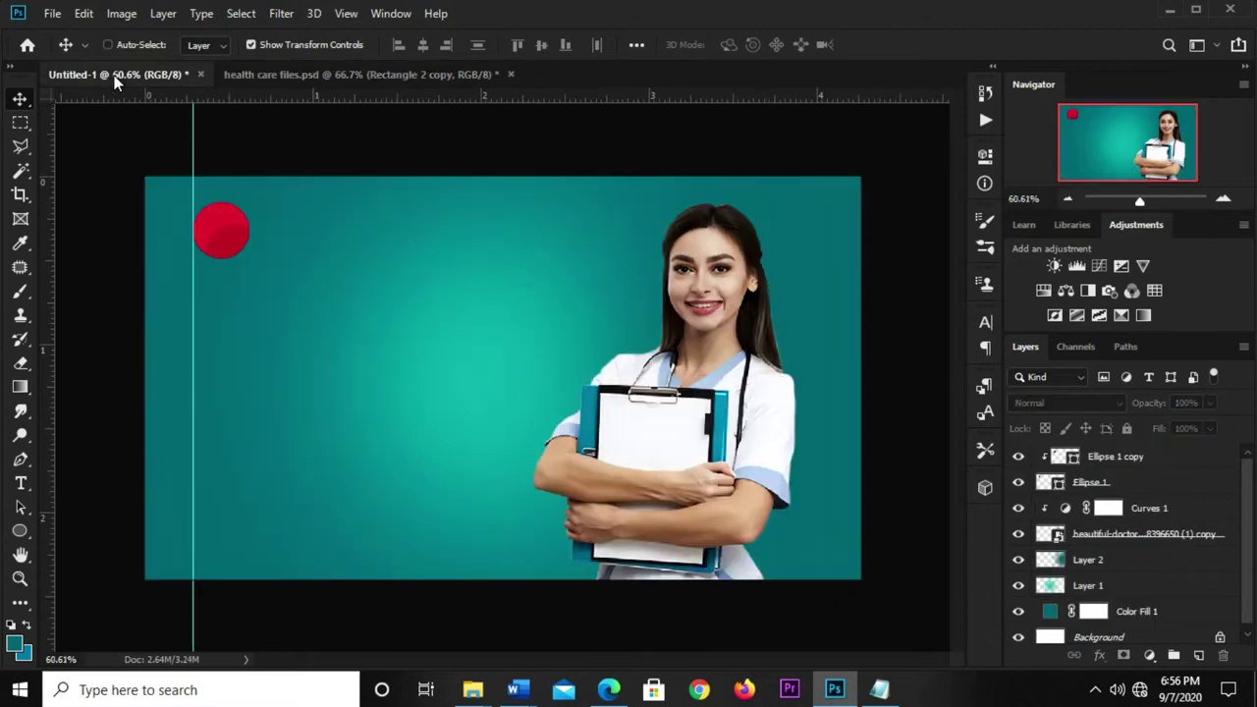
{"action": "left_click_drag", "start_coordinate": [114, 83], "coordinate": [118, 76]}
{"action": "left_click_drag", "start_coordinate": [504, 376], "coordinate": [226, 236]}
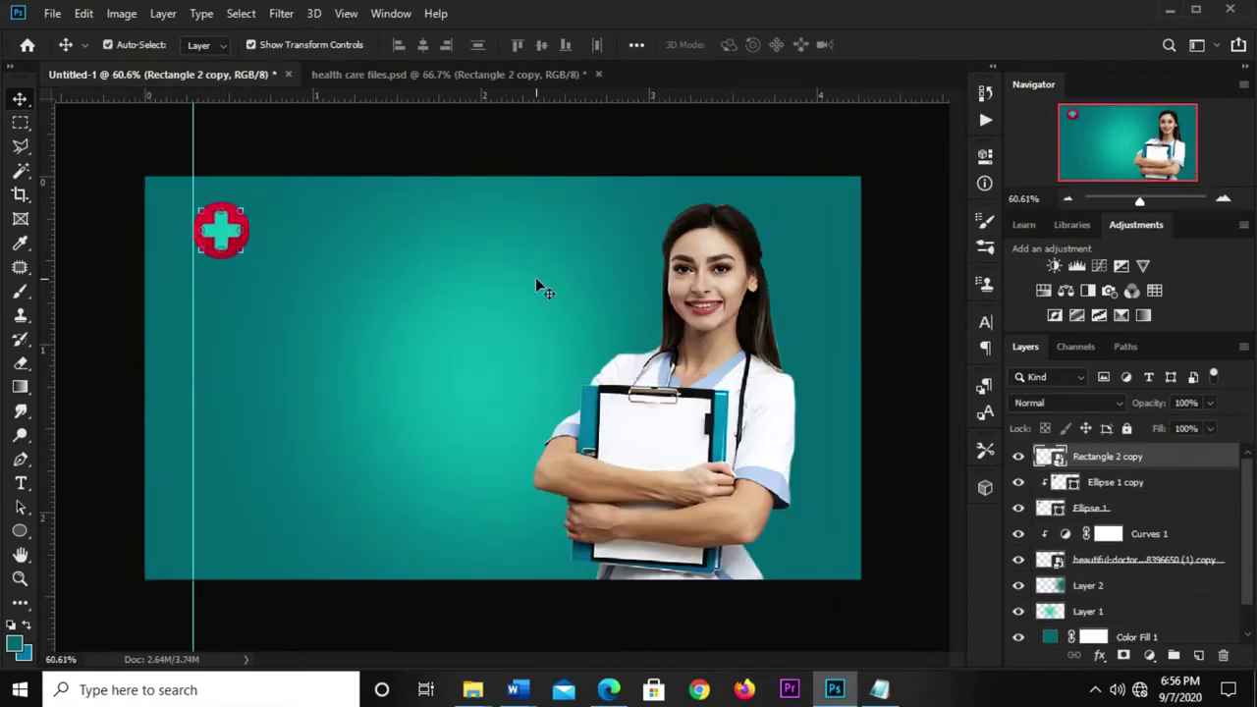
{"action": "left_click", "coordinate": [305, 169]}
- Give the Rectangle 2 copy cross a white ffffff Color Overlay through Blending Options
{"action": "left_click", "coordinate": [1139, 459]}
{"action": "left_click", "coordinate": [1100, 655]}
{"action": "left_click", "coordinate": [1110, 479]}
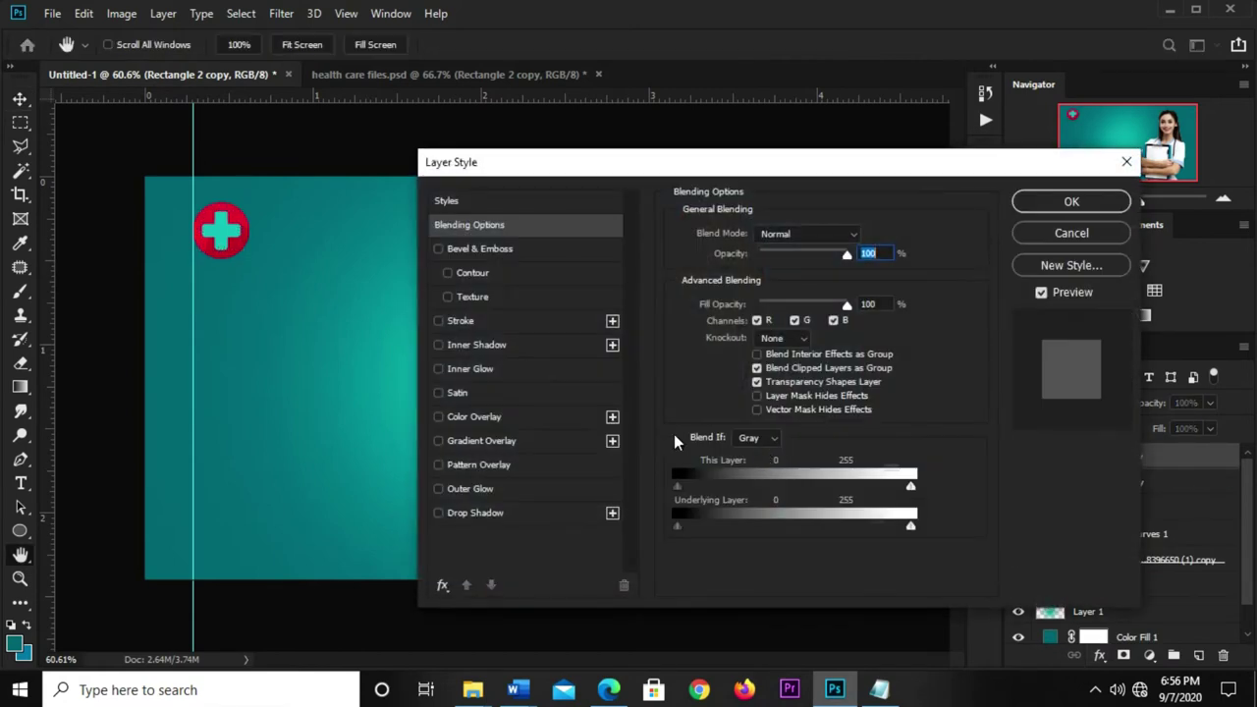
{"action": "left_click", "coordinate": [473, 419]}
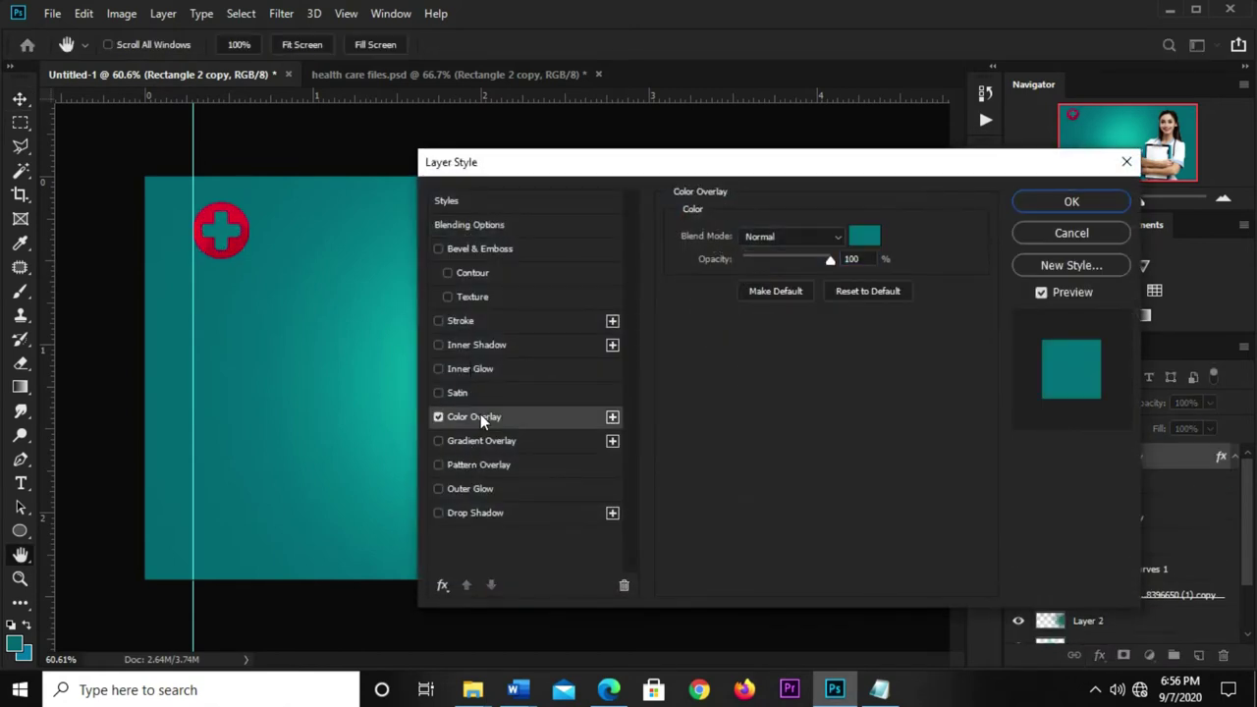
{"action": "left_click", "coordinate": [863, 243]}
{"action": "type", "text": "ffffff"}
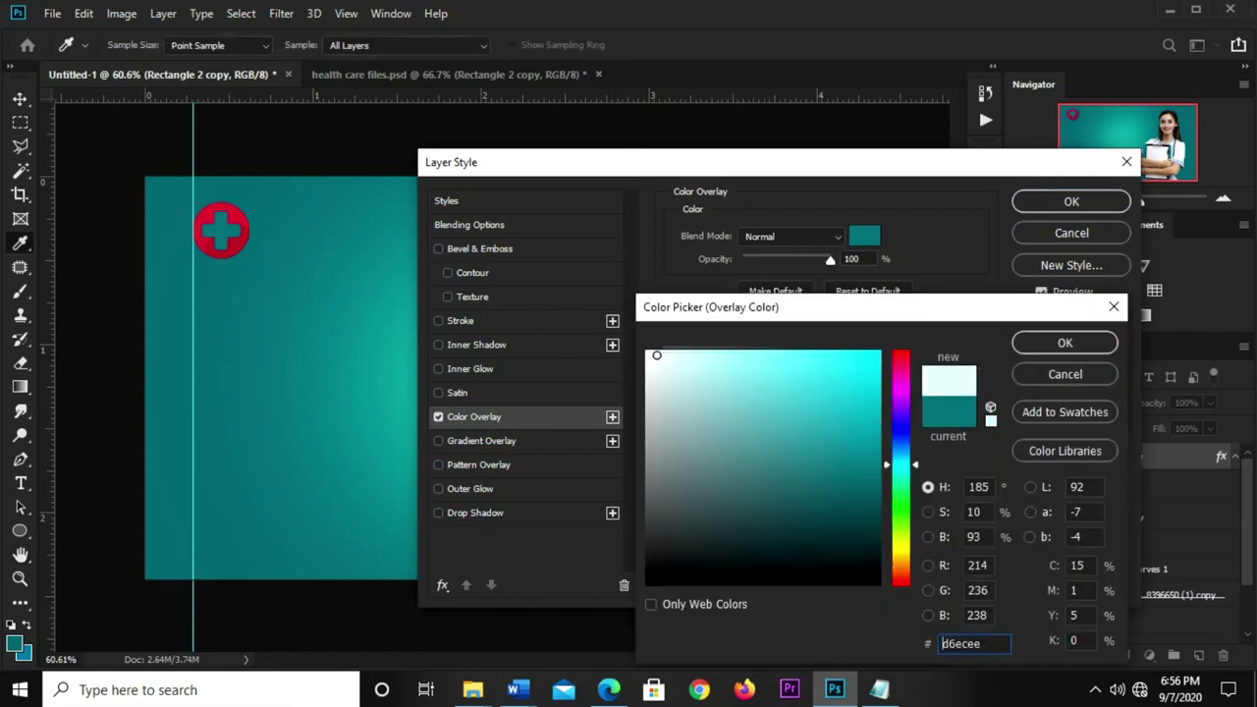
{"action": "left_click", "coordinate": [1032, 339]}
{"action": "left_click", "coordinate": [1032, 203]}
{"action": "left_click", "coordinate": [544, 148]}
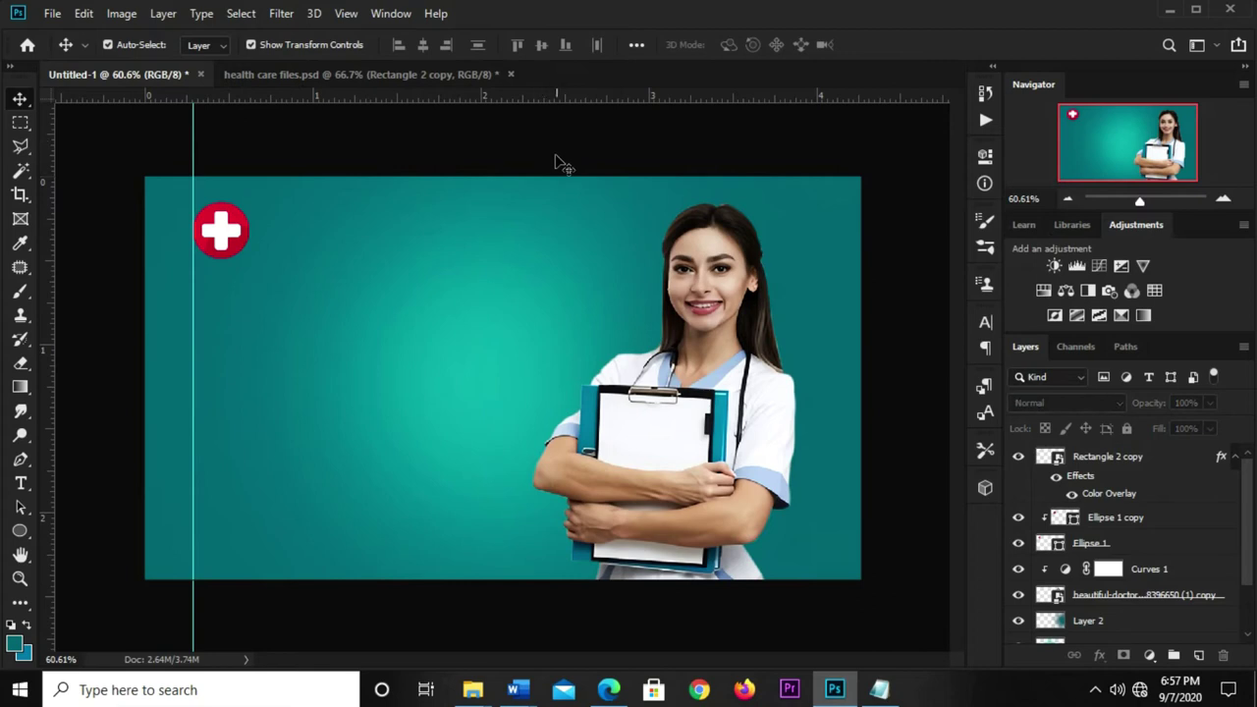
{"action": "left_click", "coordinate": [1106, 548]}
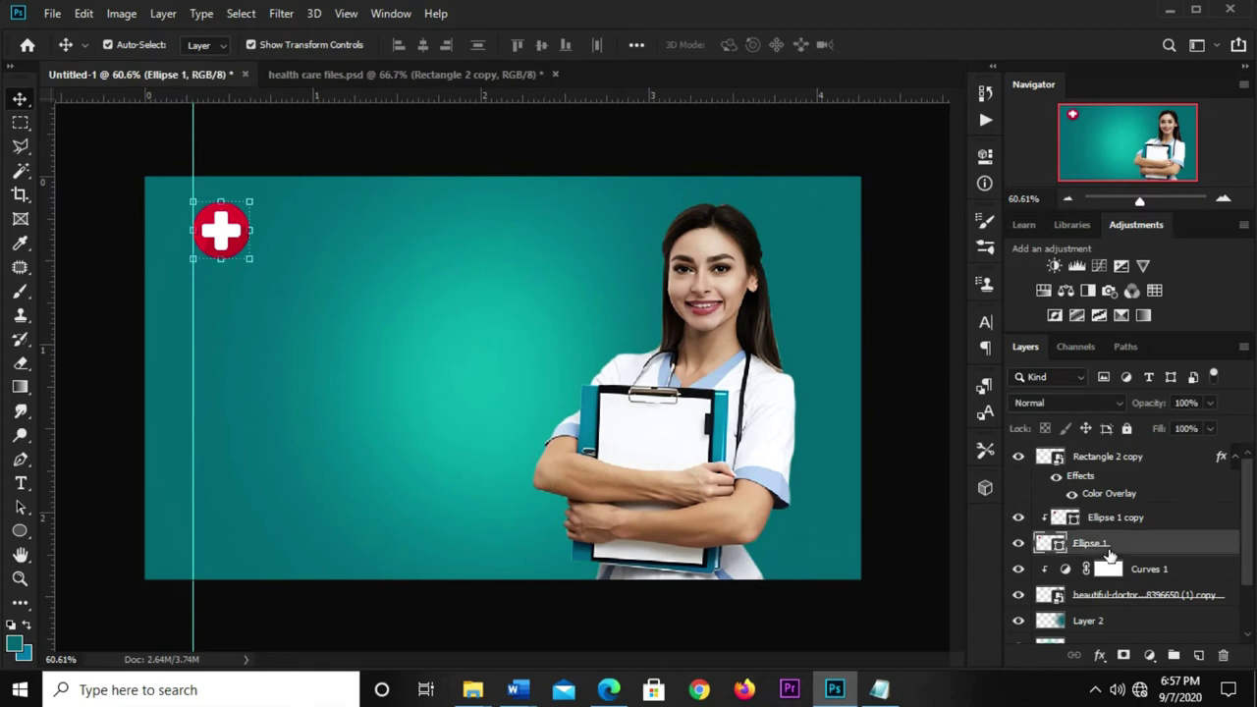
- Group the circle, shaded copy and white cross into Group 1, scaled to about 92%
{"action": "left_click", "coordinate": [1103, 461], "text": "shift"}
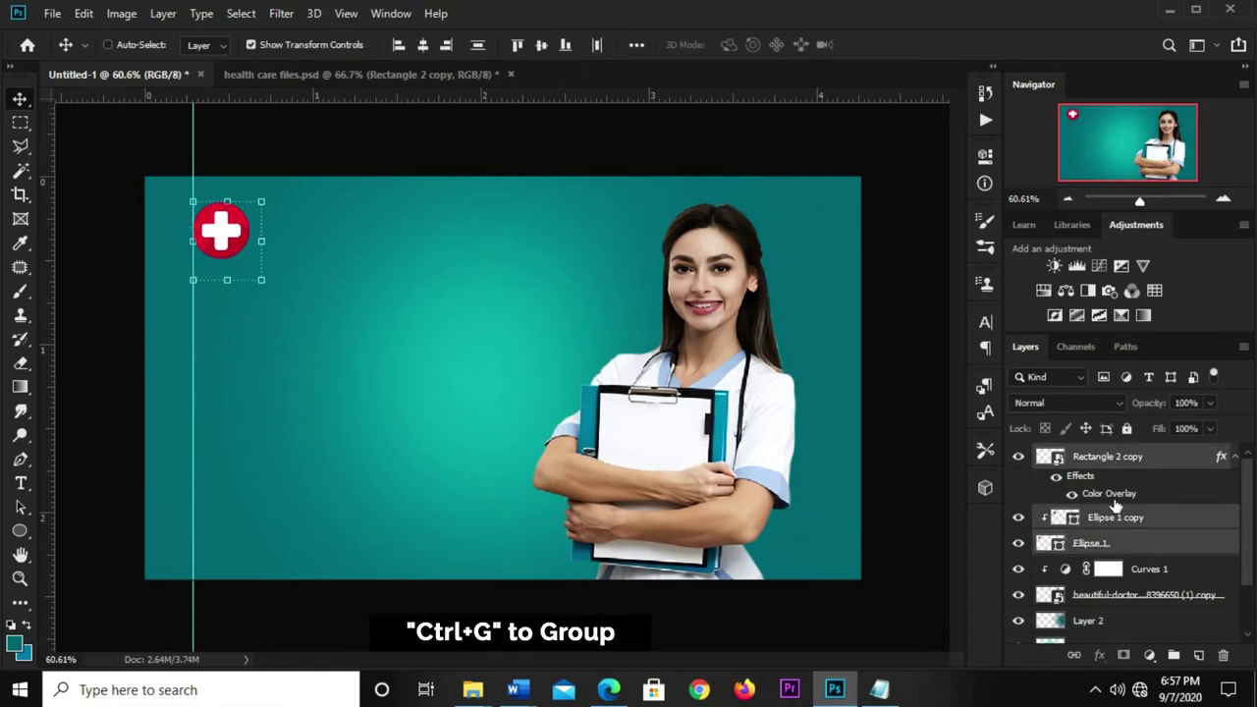
{"action": "key", "text": "ctrl+g"}
{"action": "left_click", "coordinate": [1019, 456]}
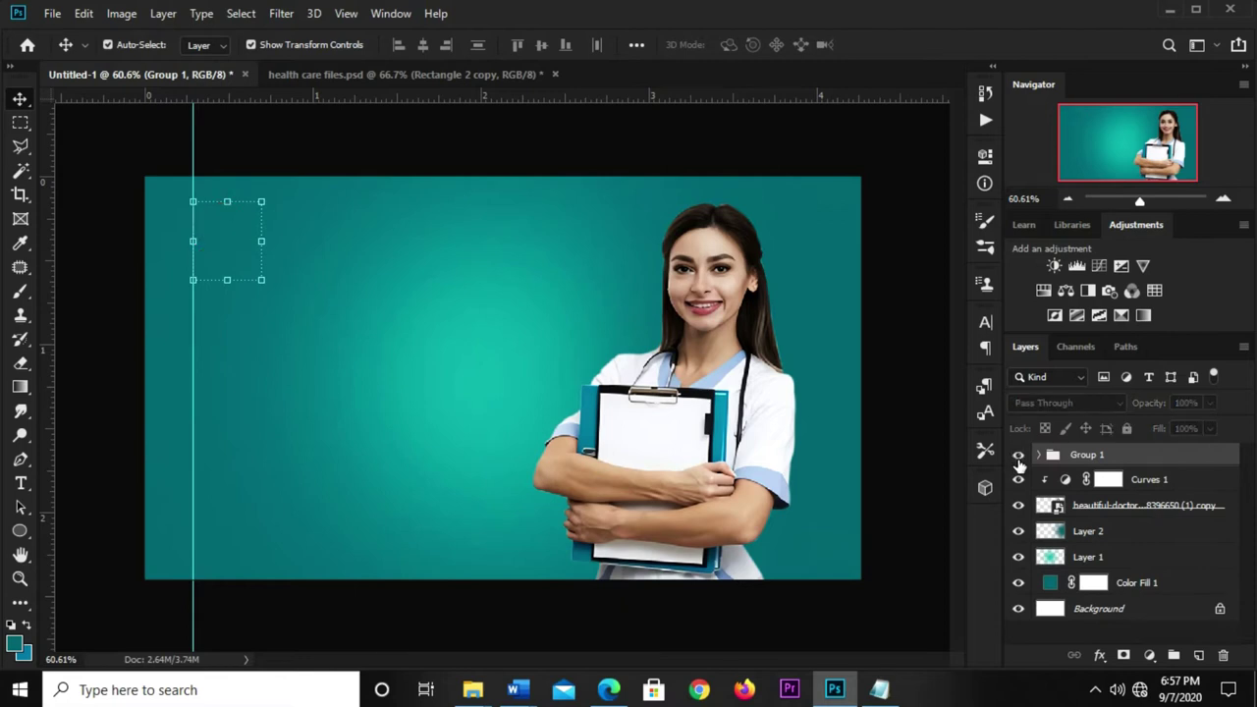
{"action": "key", "text": "ctrl+t"}
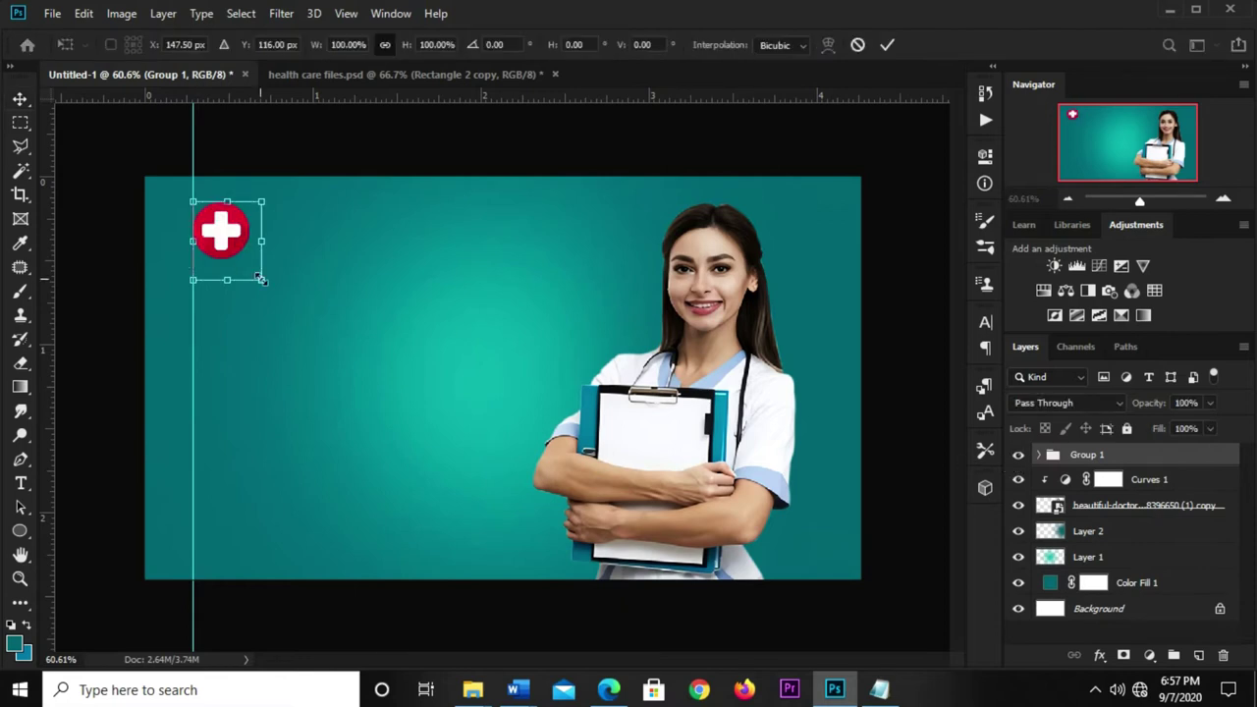
{"action": "left_click_drag", "start_coordinate": [261, 280], "coordinate": [255, 274]}
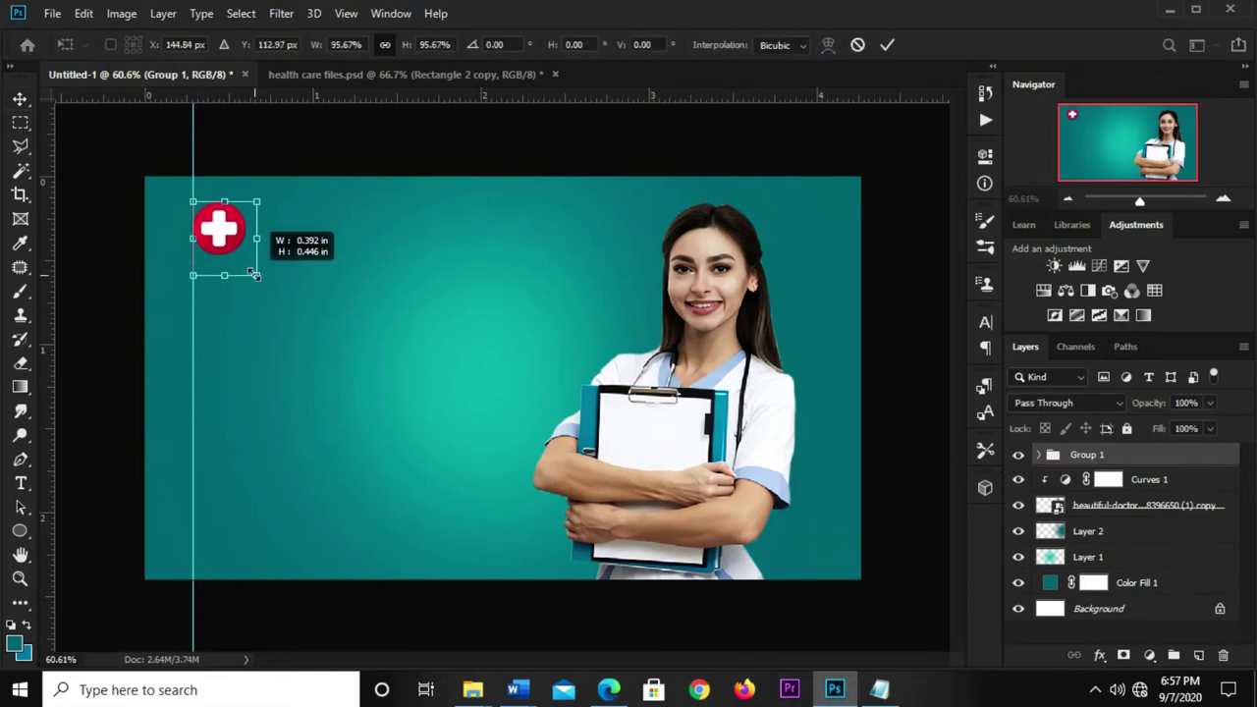
{"action": "left_click", "coordinate": [889, 49]}
{"action": "left_click", "coordinate": [629, 165]}
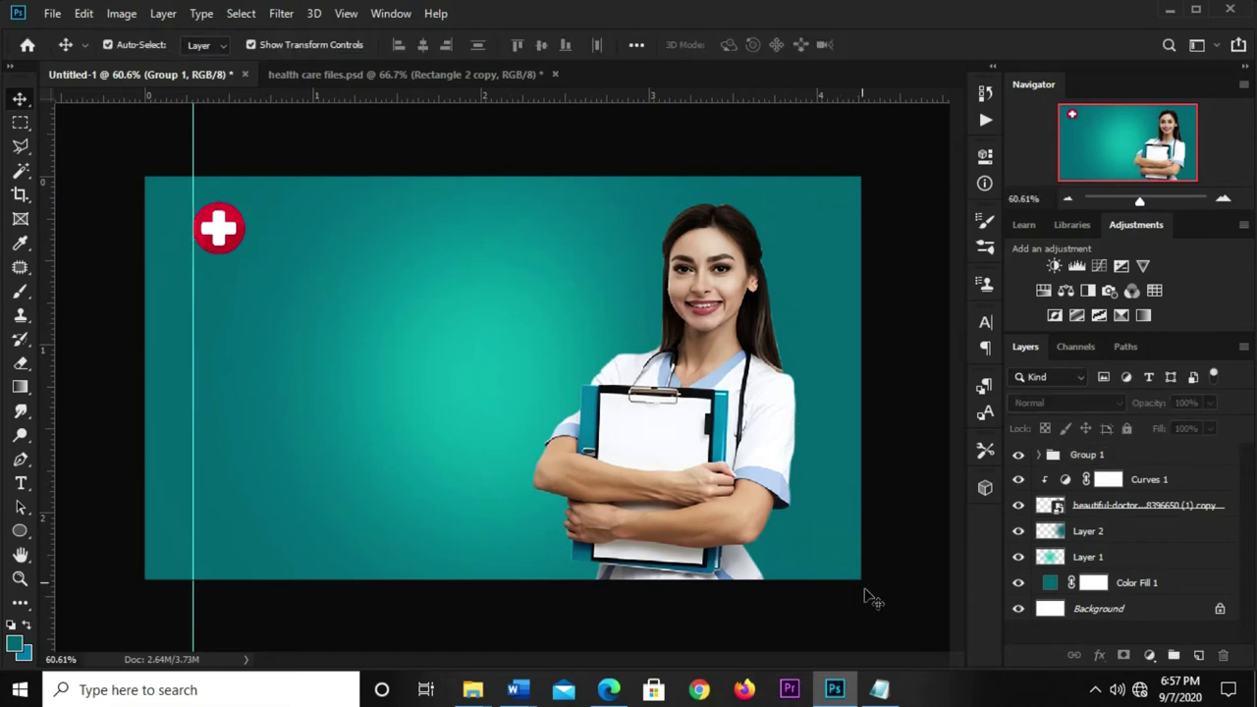
- Copy the words 'Health Care' from the banner text notes
{"action": "left_click", "coordinate": [880, 687]}
{"action": "left_click_drag", "start_coordinate": [502, 276], "coordinate": [420, 276]}
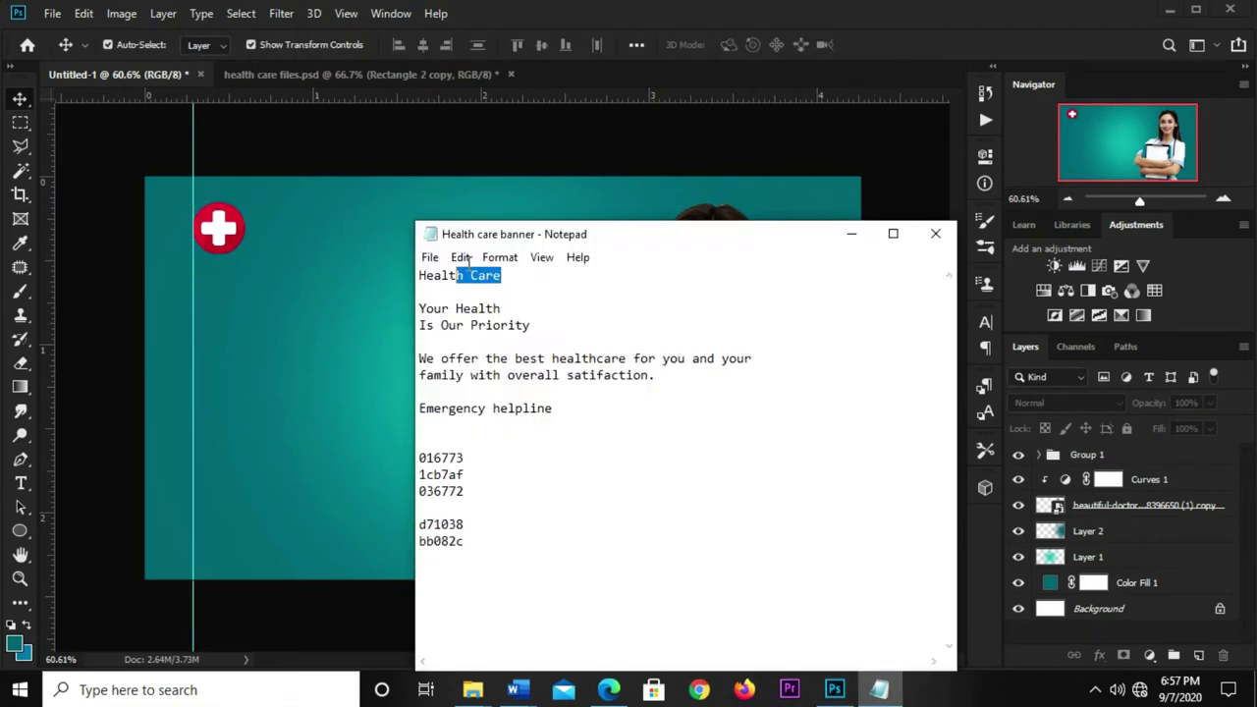
{"action": "right_click", "coordinate": [442, 276]}
{"action": "left_click", "coordinate": [500, 339]}
{"action": "left_click", "coordinate": [310, 313]}
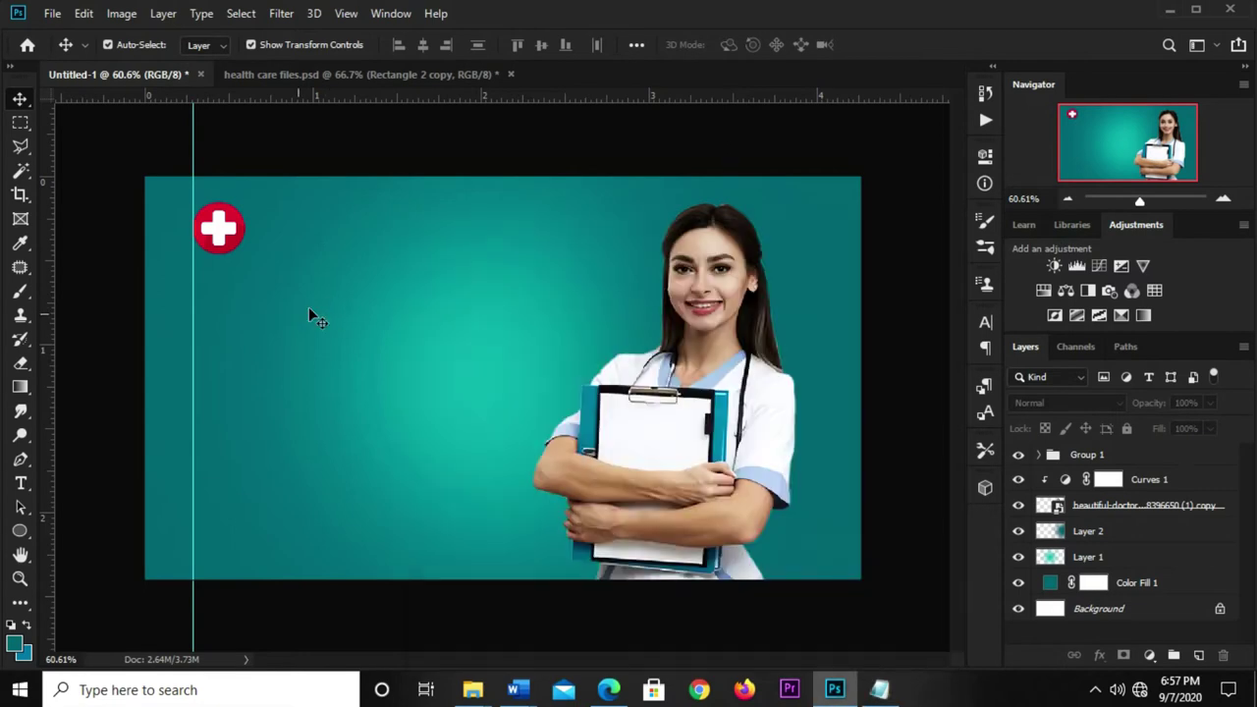
- Add white ffffff horizontal text 'Health Care' below the cross icon
{"action": "right_click", "coordinate": [20, 485]}
{"action": "left_click", "coordinate": [66, 482]}
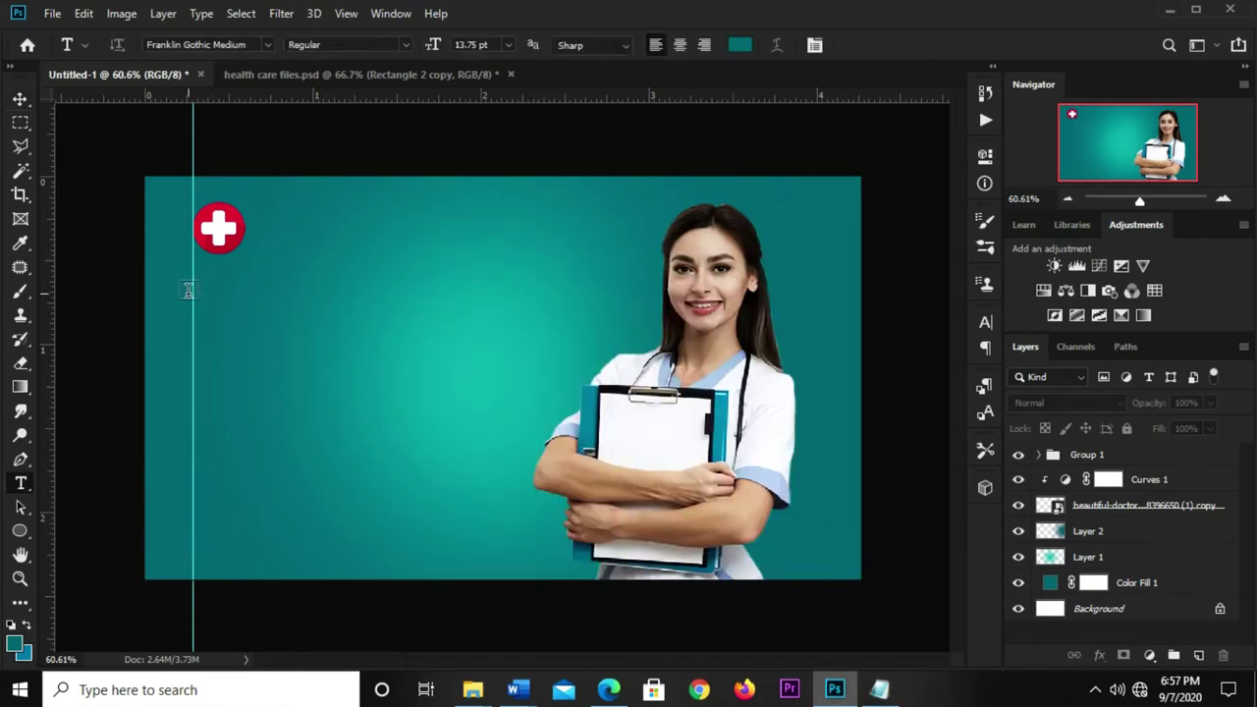
{"action": "left_click", "coordinate": [743, 49]}
{"action": "type", "text": "ffffff"}
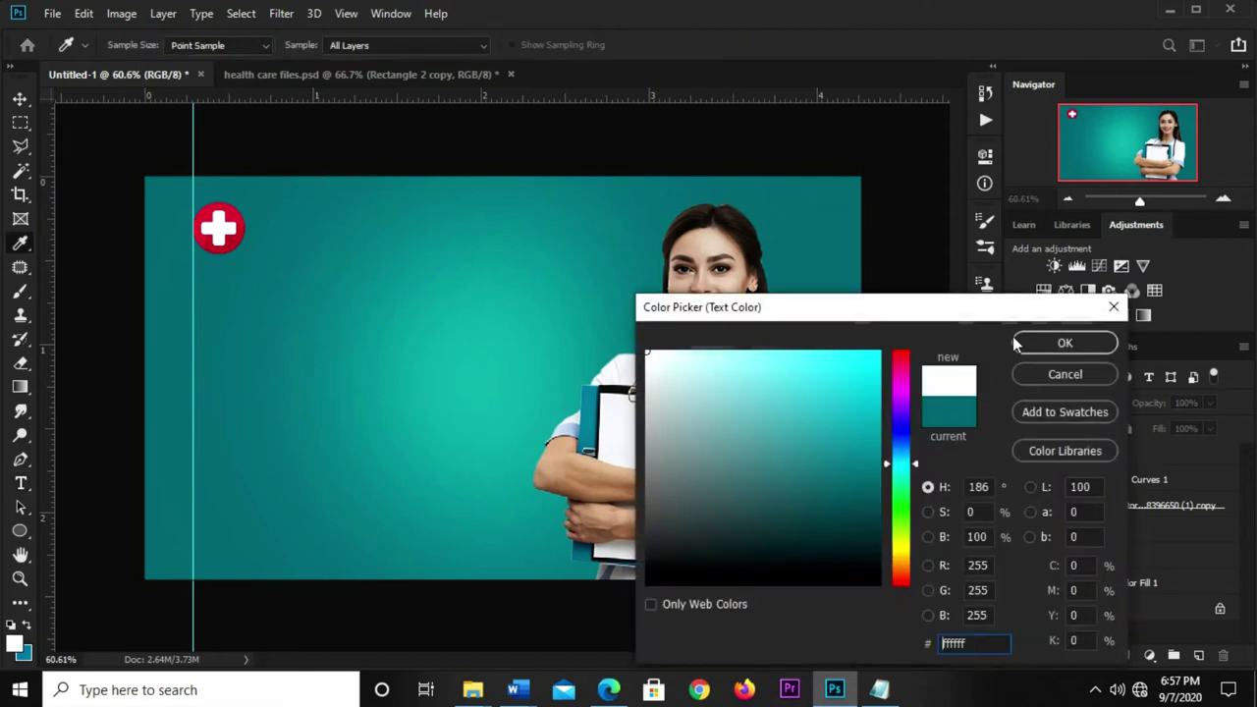
{"action": "left_click", "coordinate": [1018, 342]}
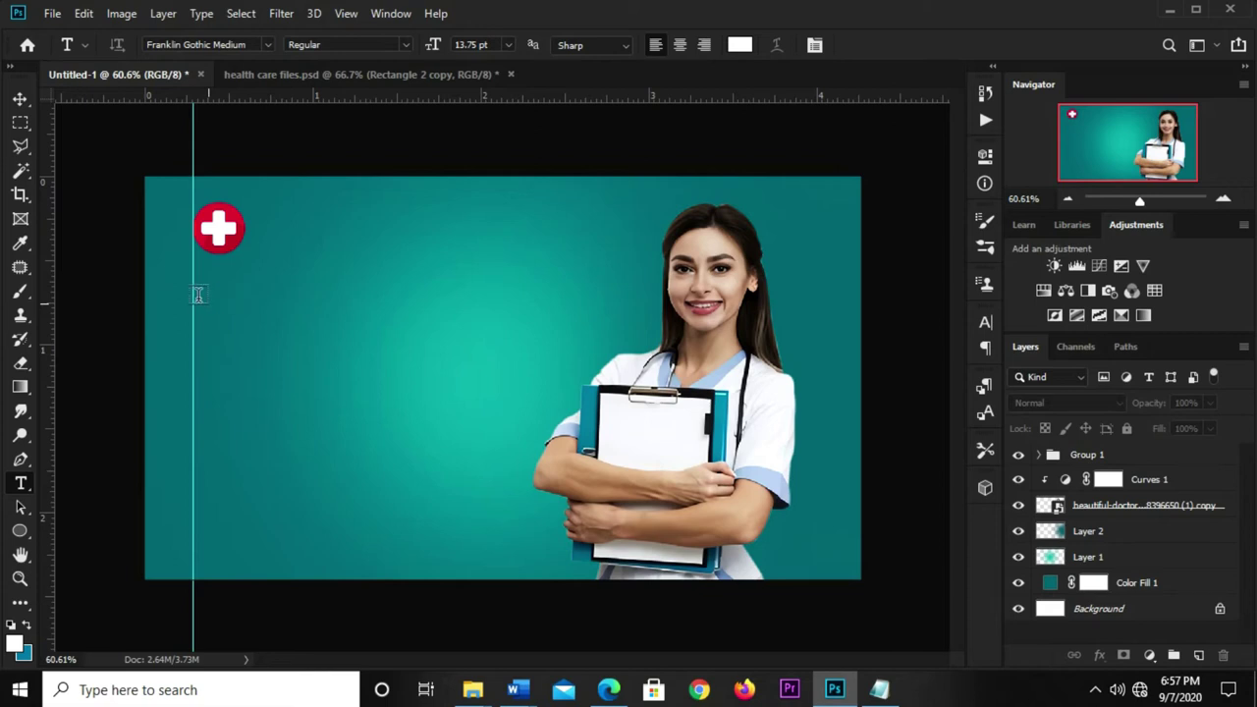
{"action": "left_click", "coordinate": [198, 295]}
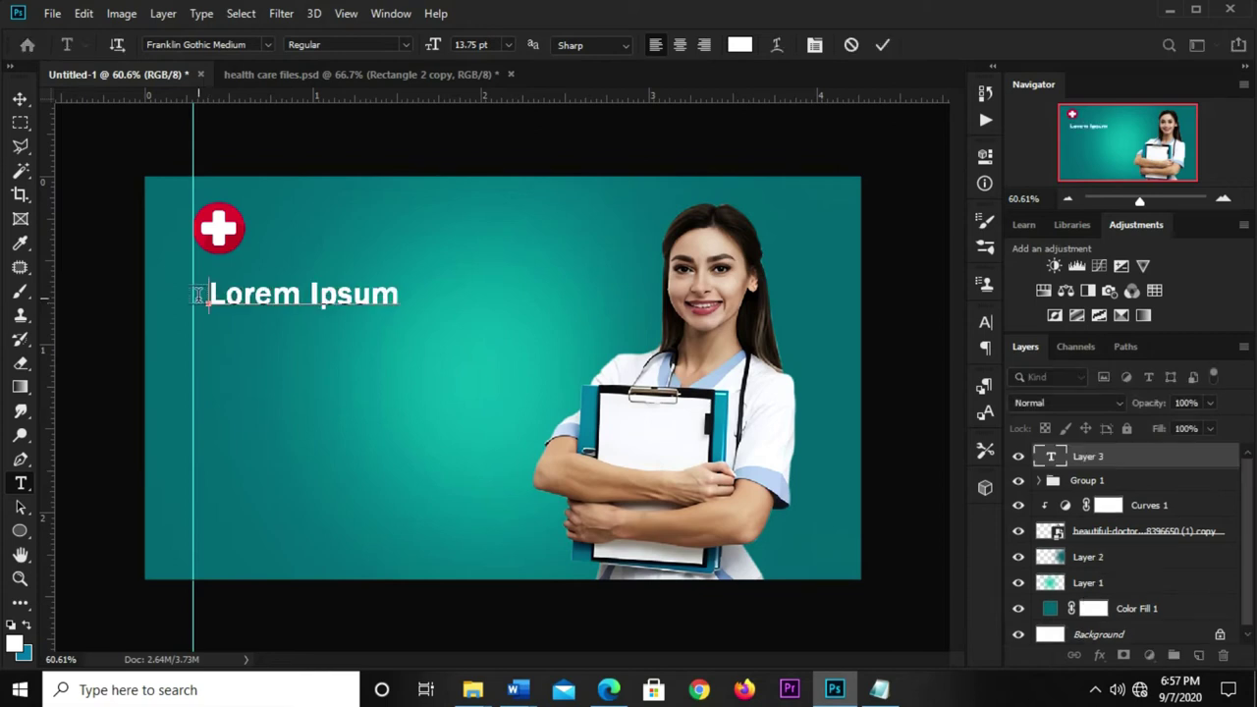
{"action": "type", "text": "Health Care"}
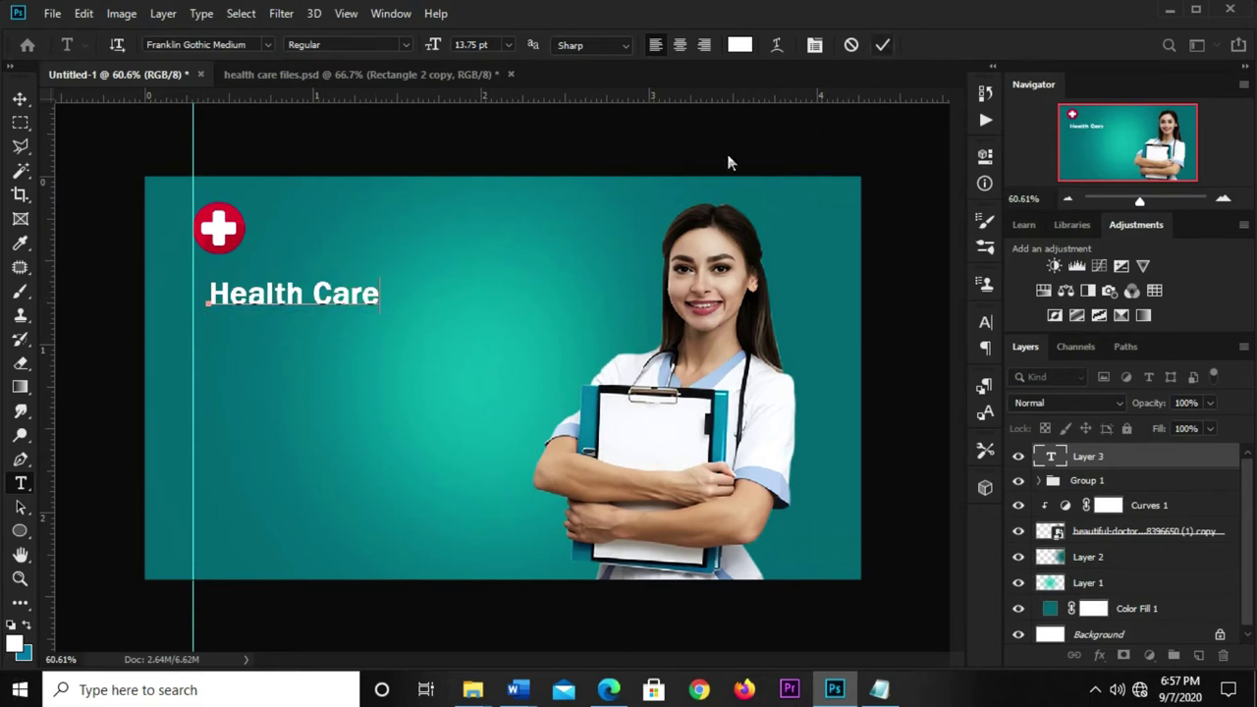
{"action": "key", "text": "ctrl+Return"}
- Set the Health Care headline to Raleway Black at 19 pt
{"action": "key", "text": "v"}
{"action": "left_click", "coordinate": [986, 322]}
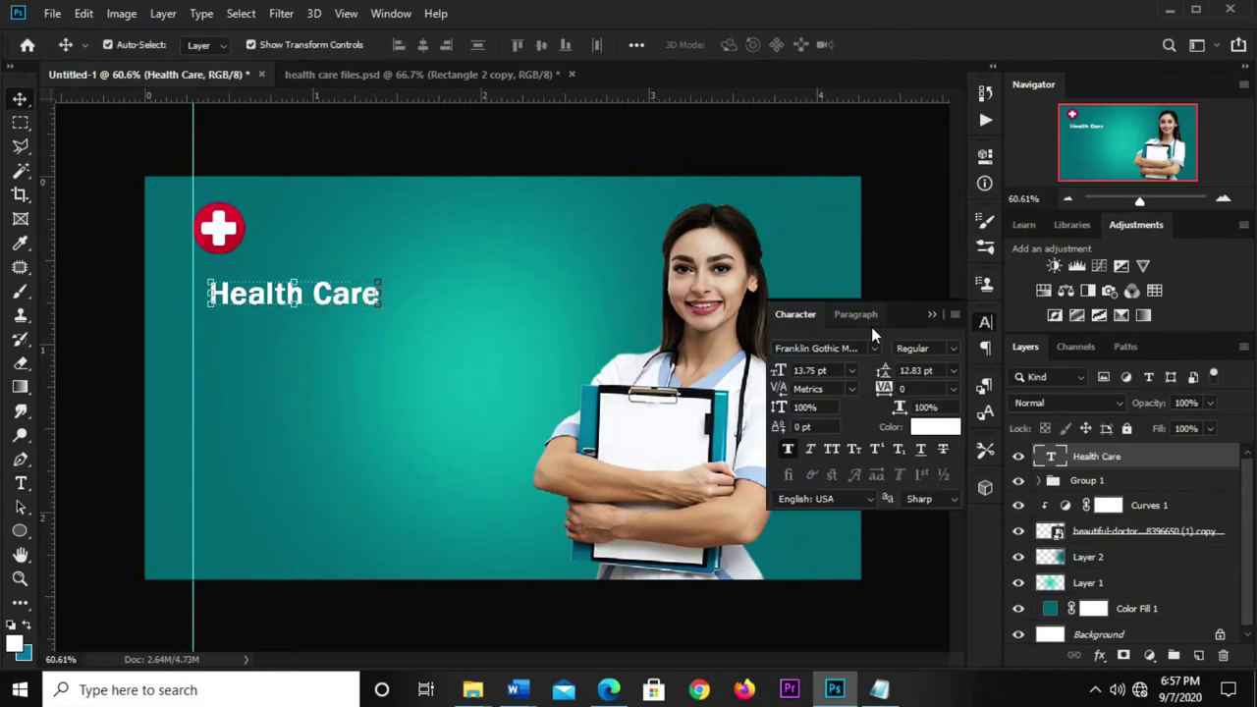
{"action": "left_click", "coordinate": [872, 349]}
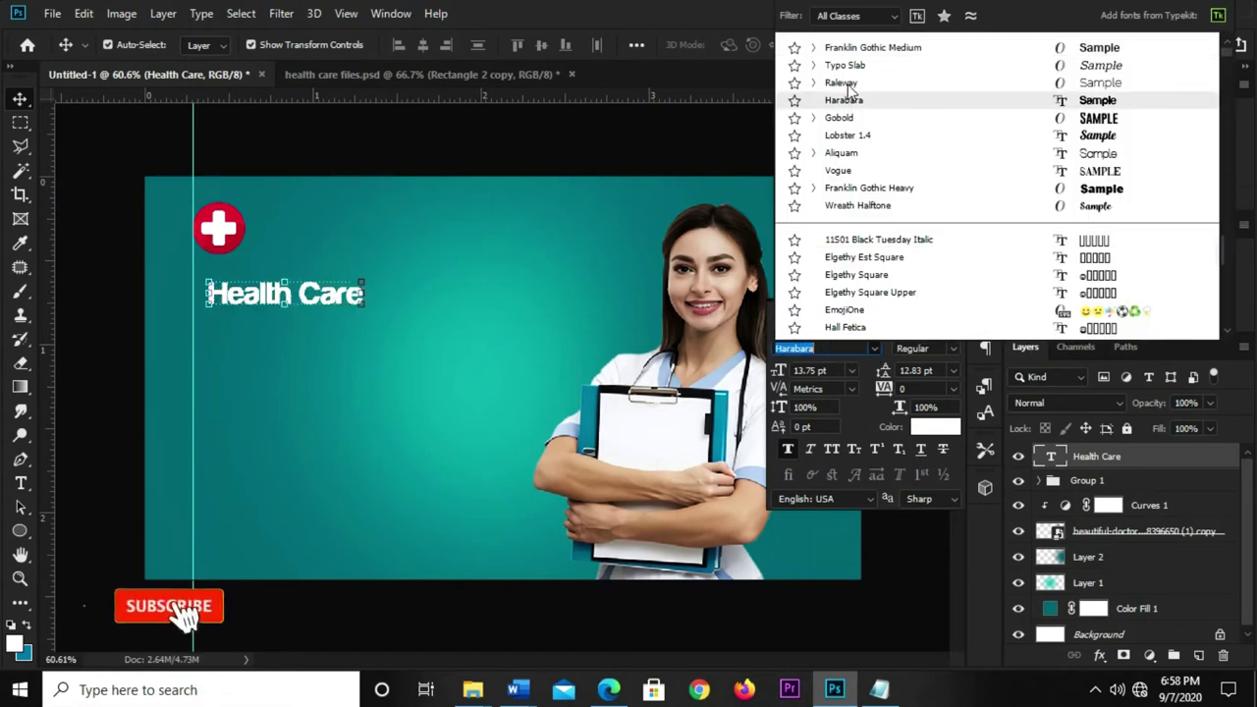
{"action": "left_click", "coordinate": [849, 85]}
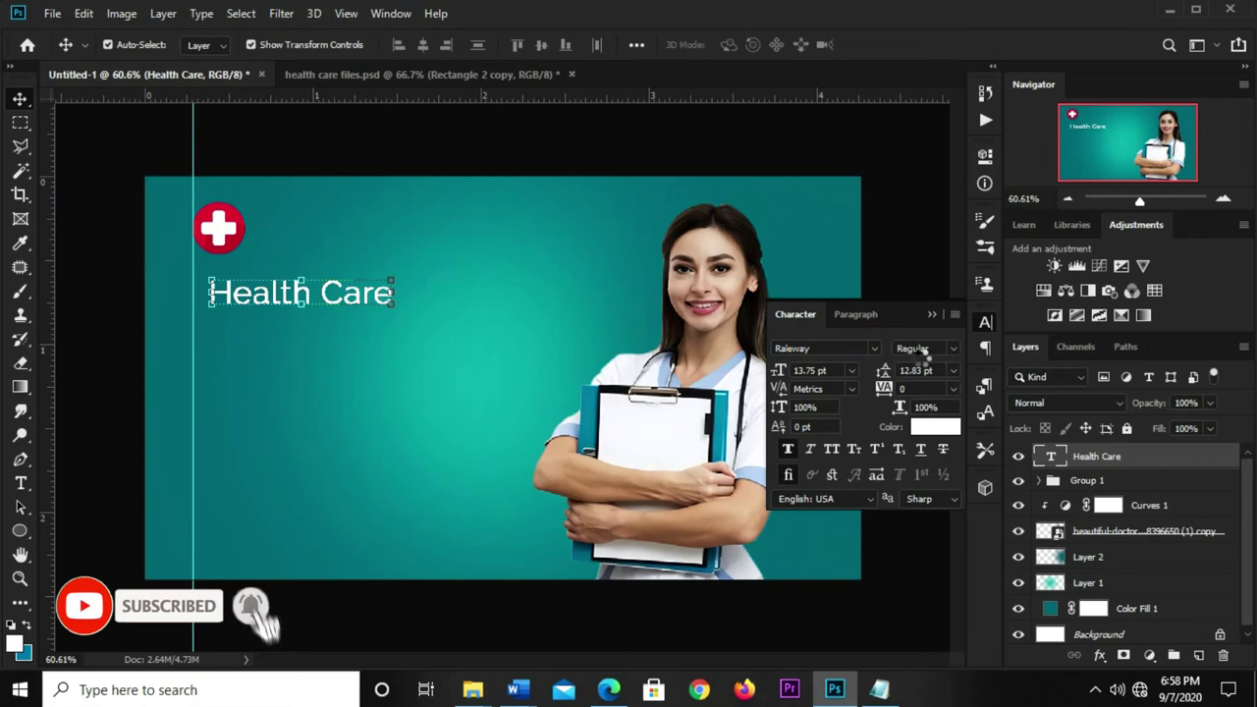
{"action": "left_click", "coordinate": [948, 349]}
{"action": "left_click", "coordinate": [919, 602]}
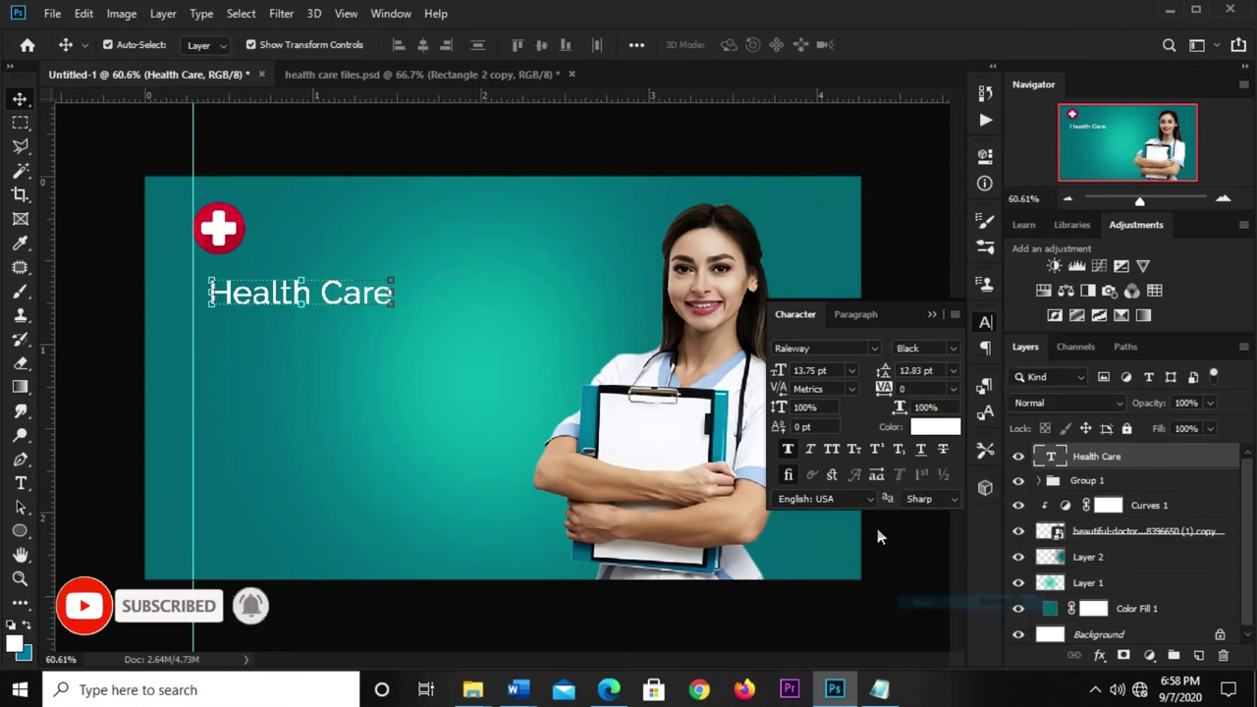
{"action": "left_click_drag", "start_coordinate": [835, 370], "coordinate": [798, 371]}
{"action": "type", "text": "19"}
{"action": "key", "text": "Return"}
{"action": "left_click", "coordinate": [929, 316]}
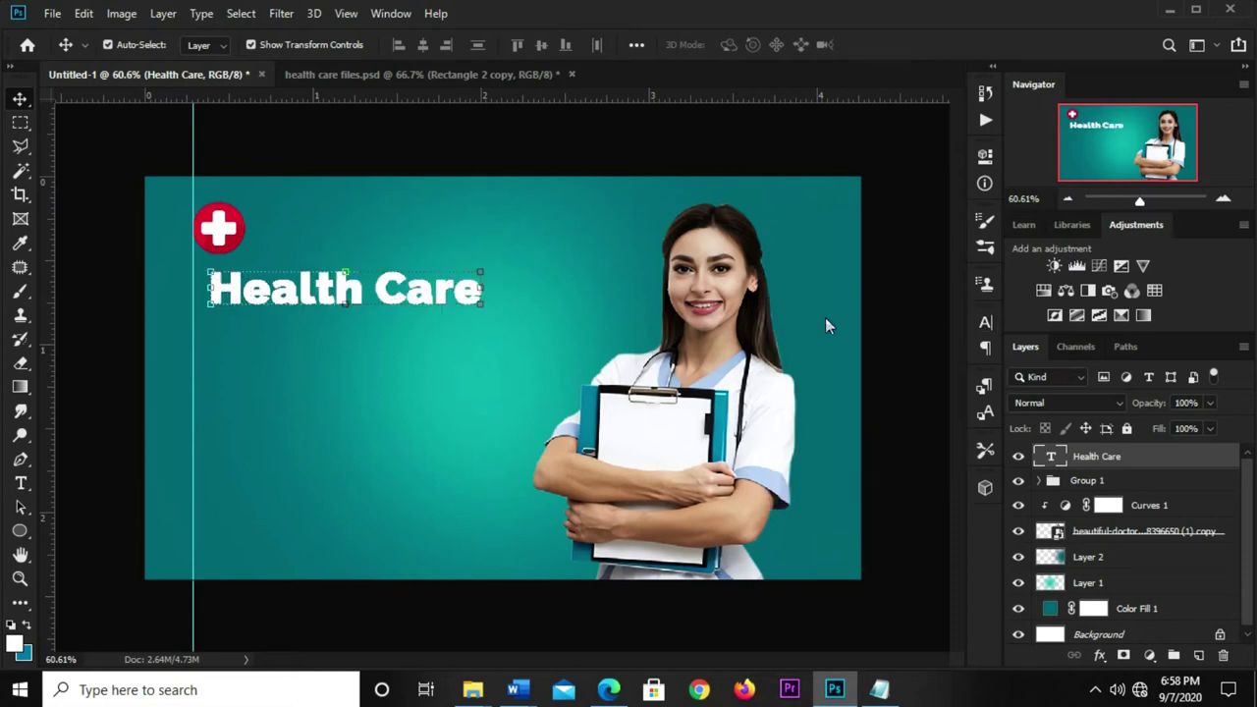
- Align the headline to the guide, enlarge it to about 105%, and duplicate it below
{"action": "mouse_move", "coordinate": [384, 292]}
{"action": "left_mouse_down"}
{"action": "mouse_move", "coordinate": [368, 298]}
{"action": "mouse_move", "coordinate": [365, 285]}
{"action": "left_mouse_up"}
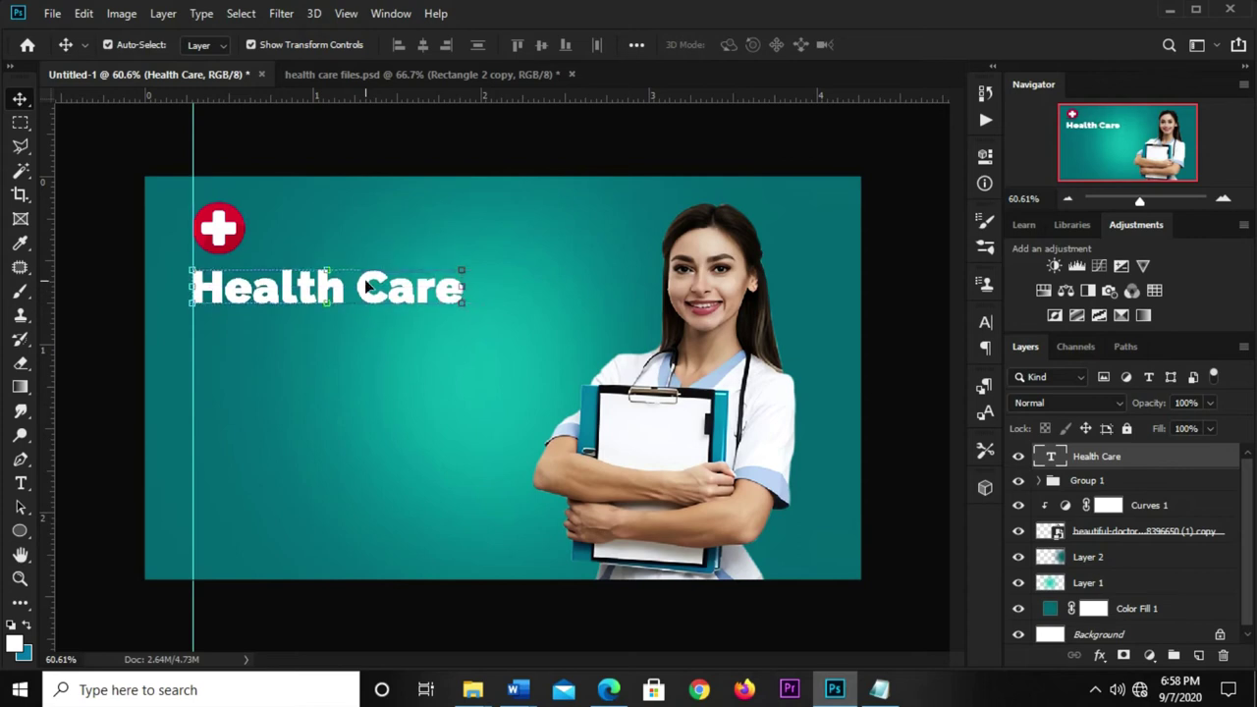
{"action": "key", "text": "ctrl+t"}
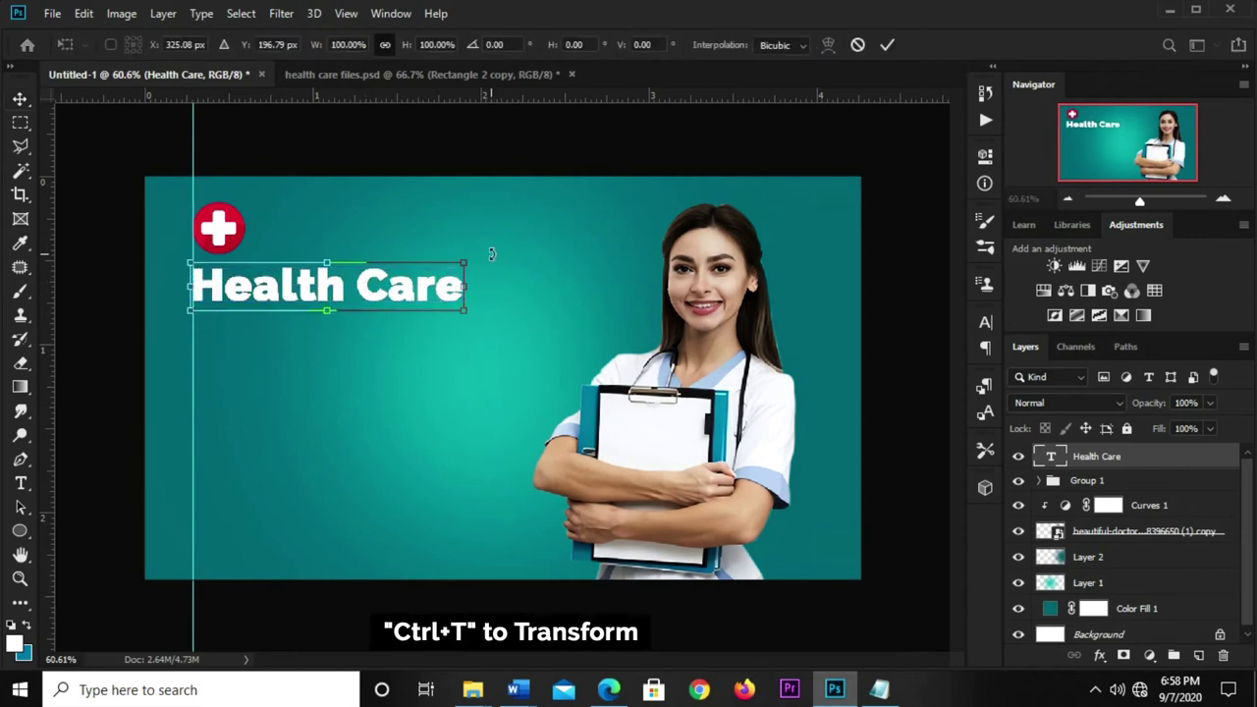
{"action": "left_click_drag", "start_coordinate": [463, 257], "coordinate": [479, 255]}
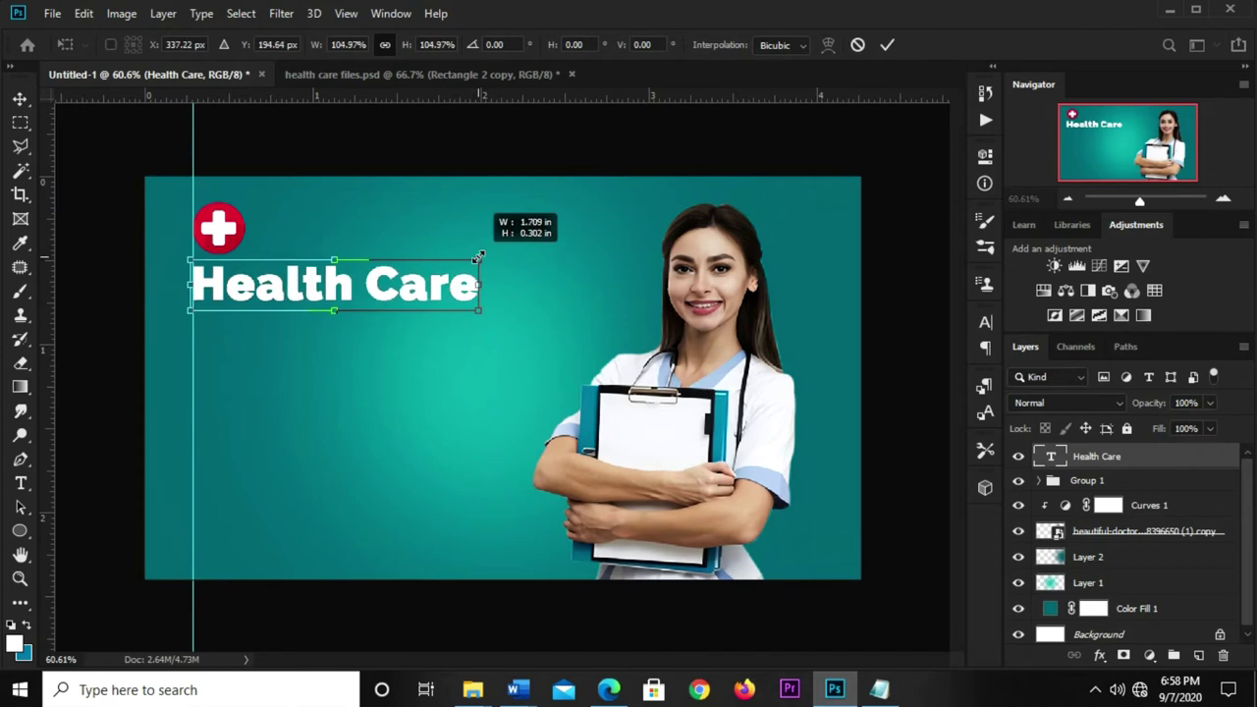
{"action": "key", "text": "Return"}
{"action": "left_click", "coordinate": [493, 161]}
{"action": "left_click", "coordinate": [371, 281]}
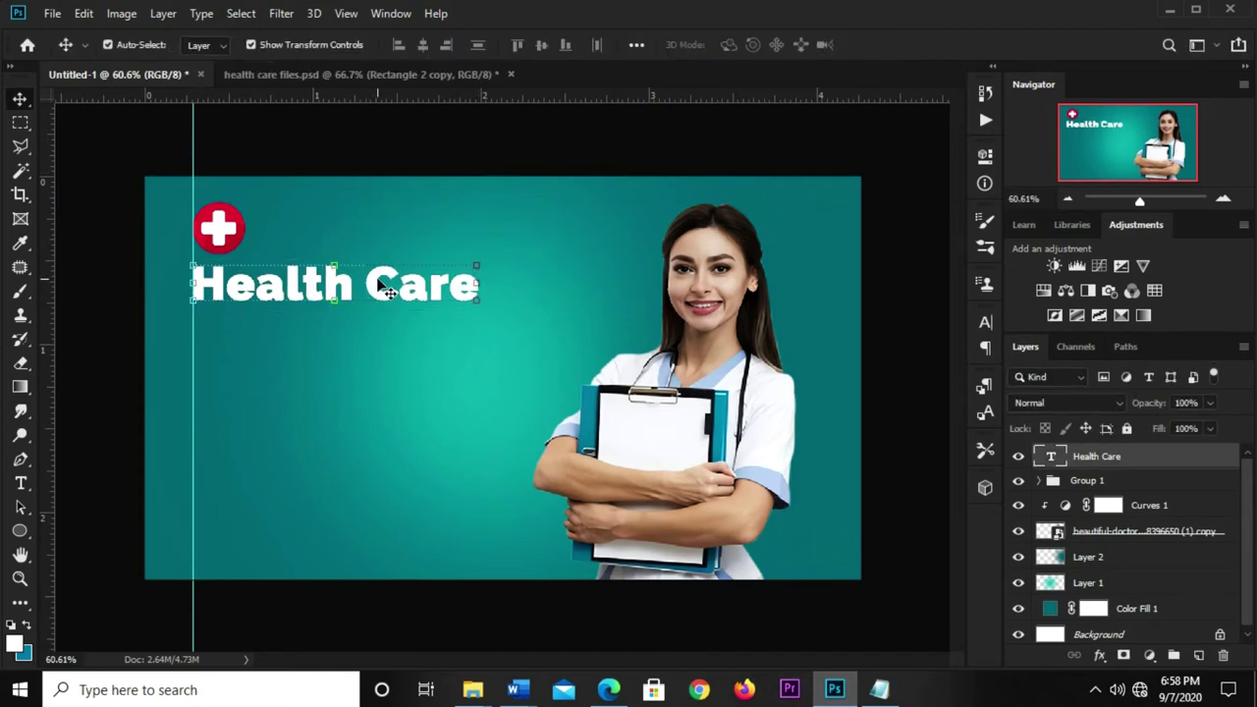
{"action": "left_click_drag", "start_coordinate": [369, 284], "coordinate": [371, 336]}
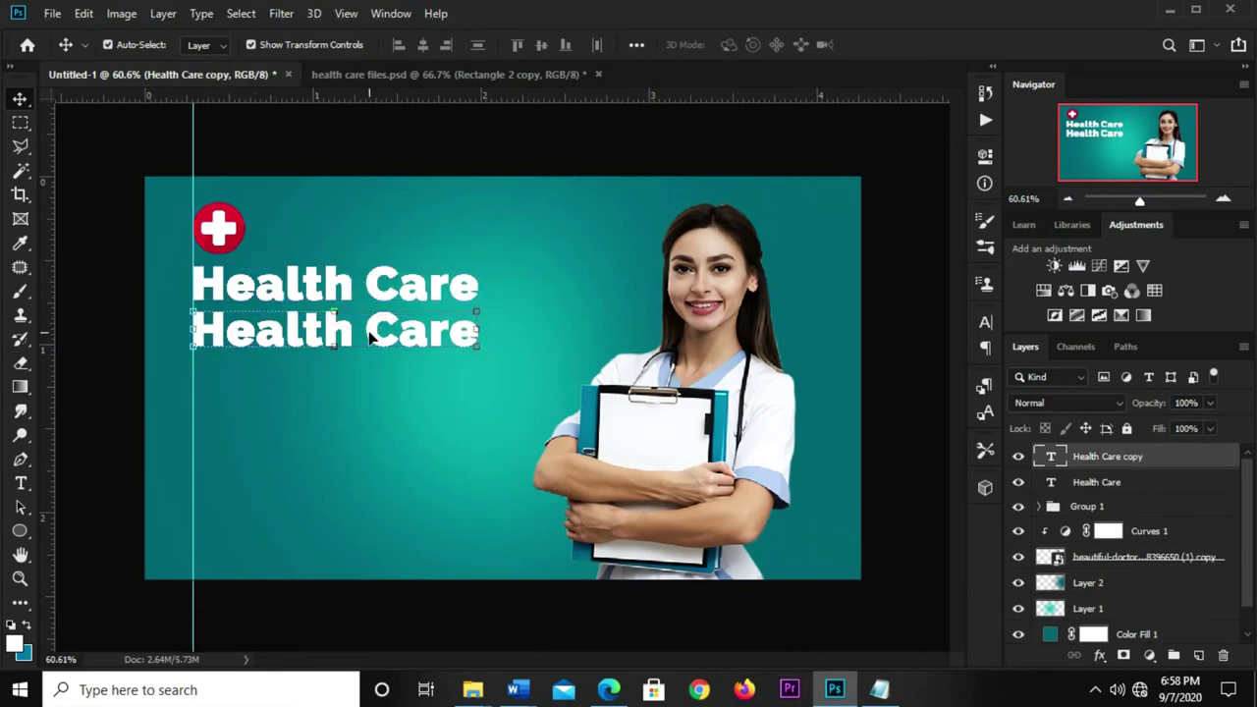
- Nudge the duplicate headline down and draw a thin 341 × 9 px bar under the first
{"action": "key", "text": "shift+Down"}
{"action": "left_click", "coordinate": [337, 154]}
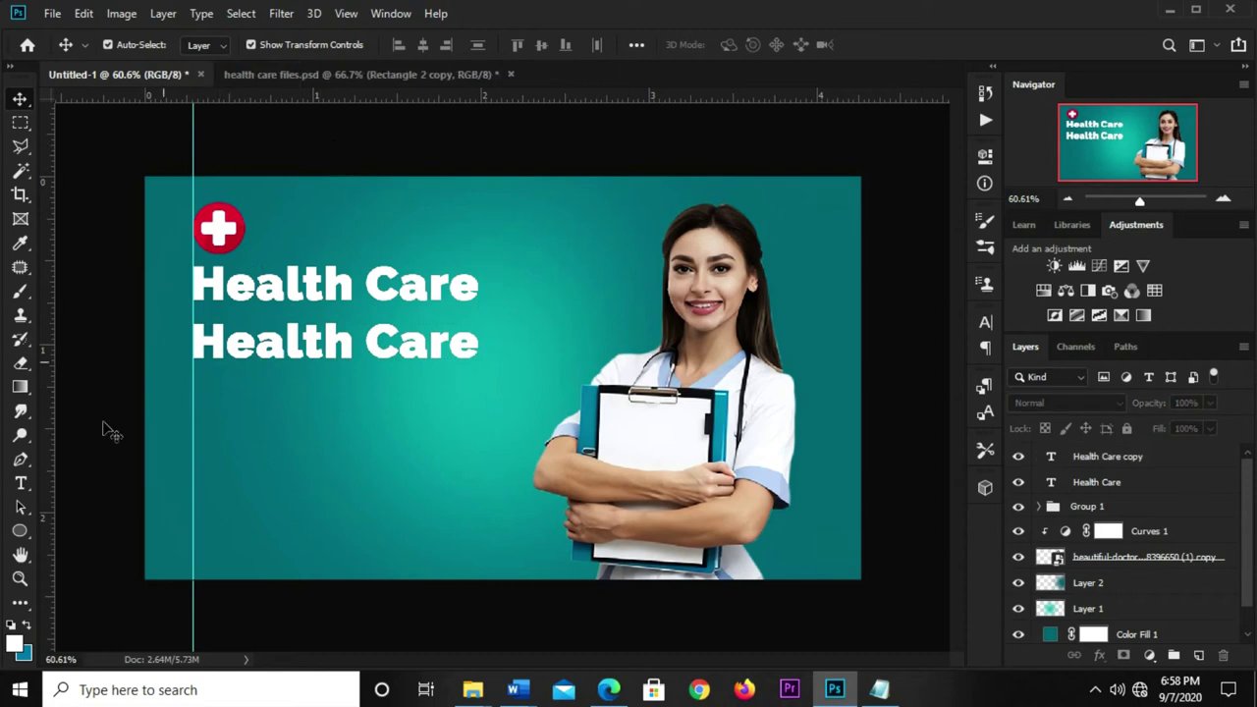
{"action": "left_click", "coordinate": [20, 531]}
{"action": "left_click", "coordinate": [67, 532]}
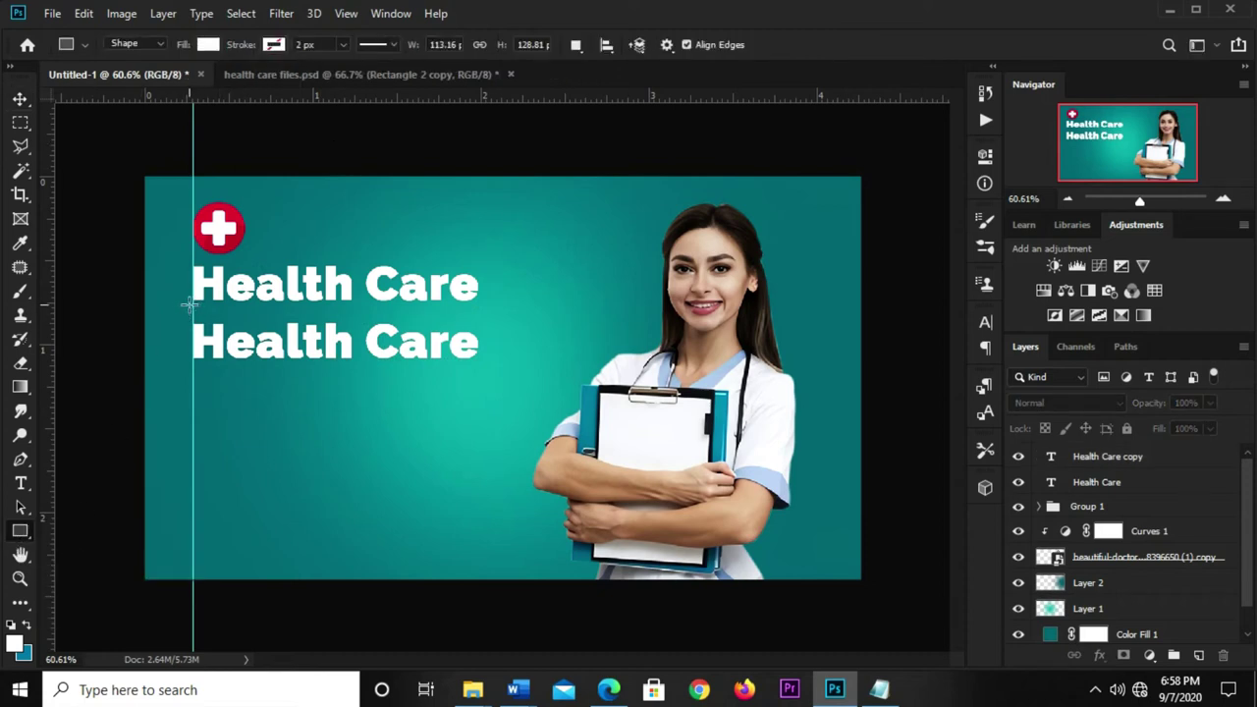
{"action": "left_click_drag", "start_coordinate": [192, 309], "coordinate": [384, 312]}
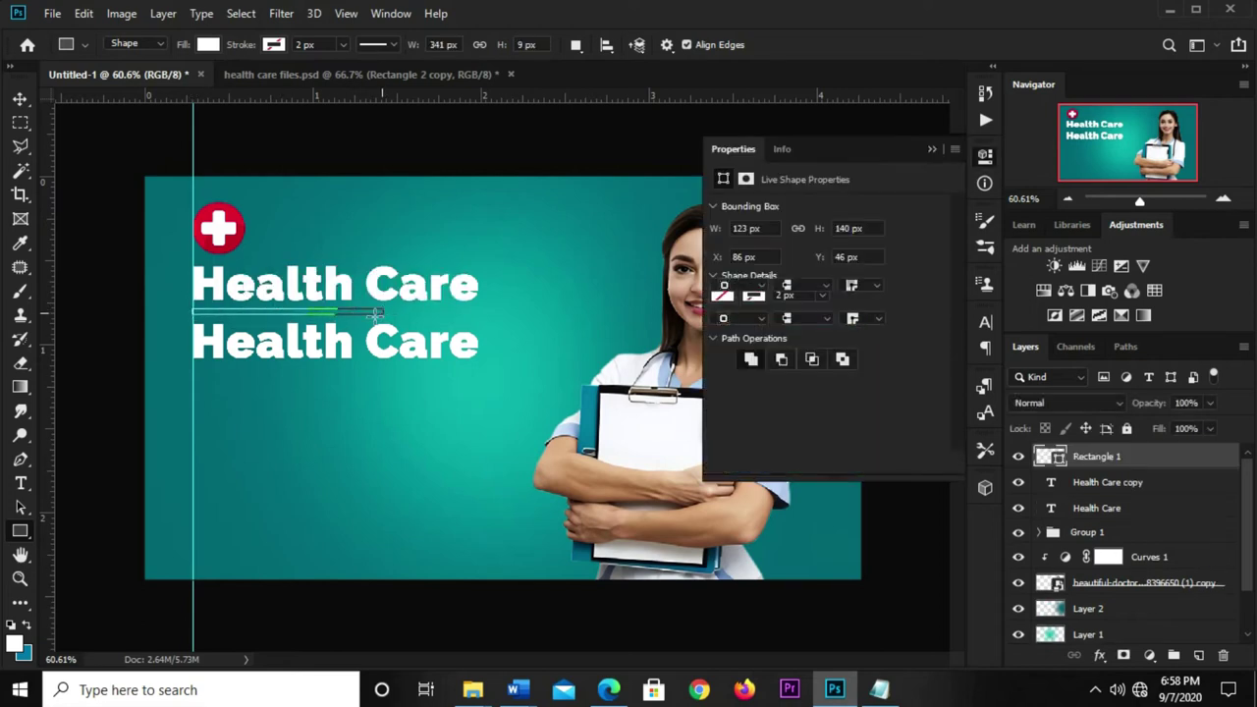
- Round the bar's corners to 4.5 px and verify the radius in Properties
{"action": "left_click_drag", "start_coordinate": [875, 332], "coordinate": [897, 336]}
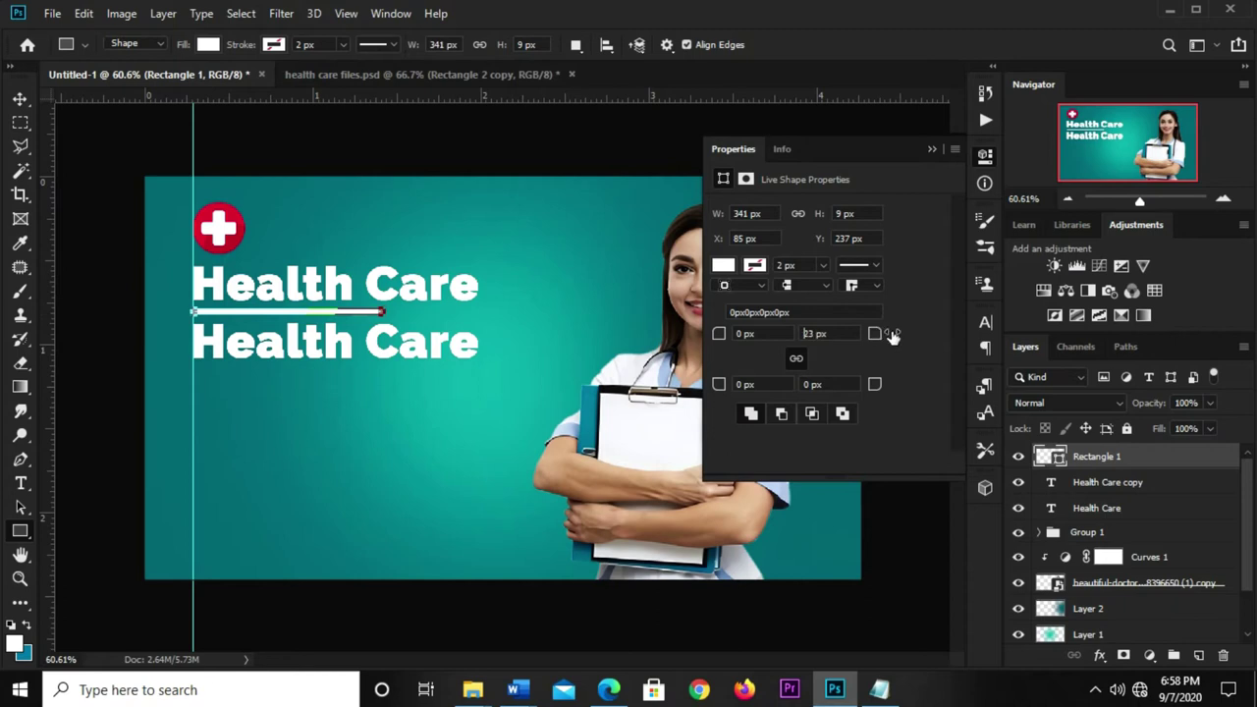
{"action": "left_click", "coordinate": [931, 149]}
{"action": "key", "text": "v"}
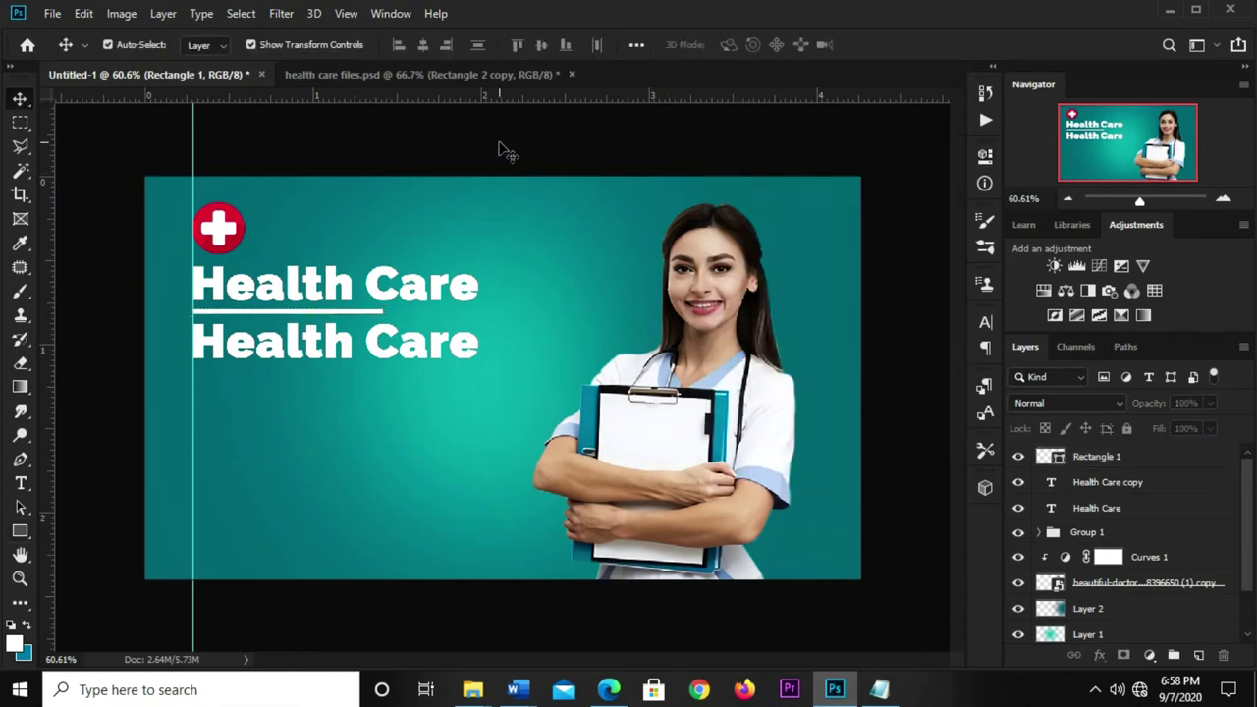
{"action": "left_click", "coordinate": [291, 312]}
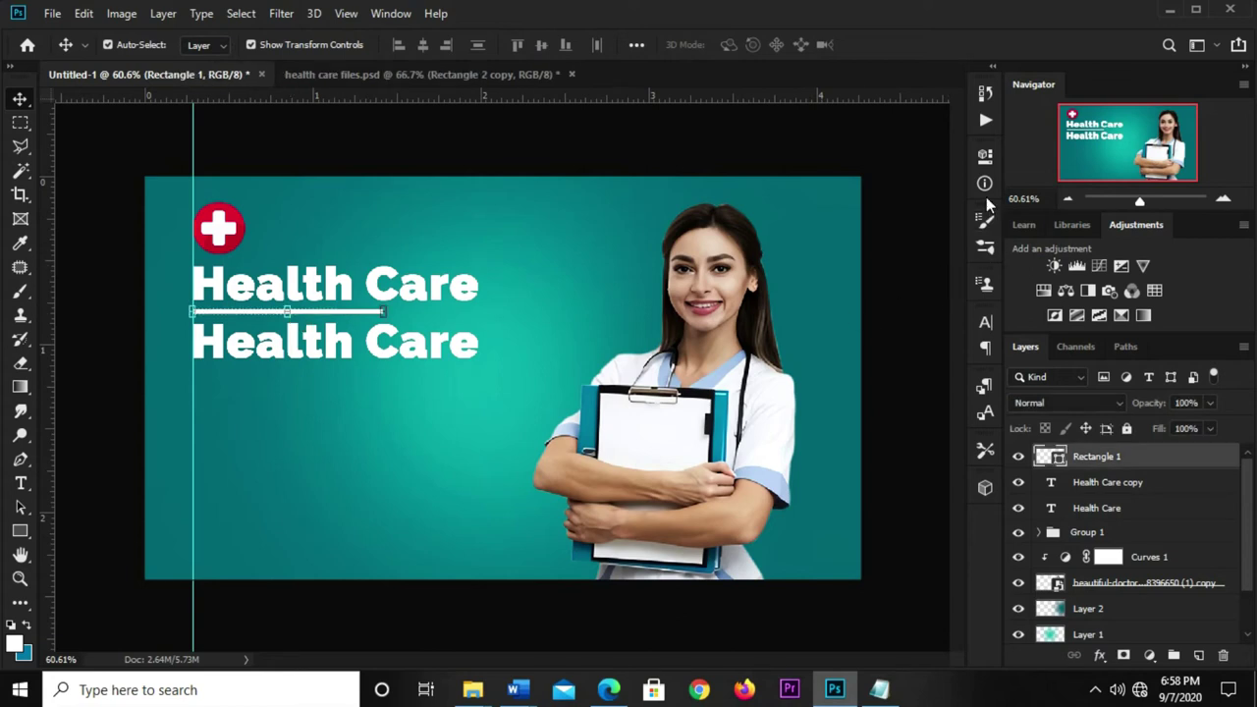
{"action": "left_click", "coordinate": [987, 159]}
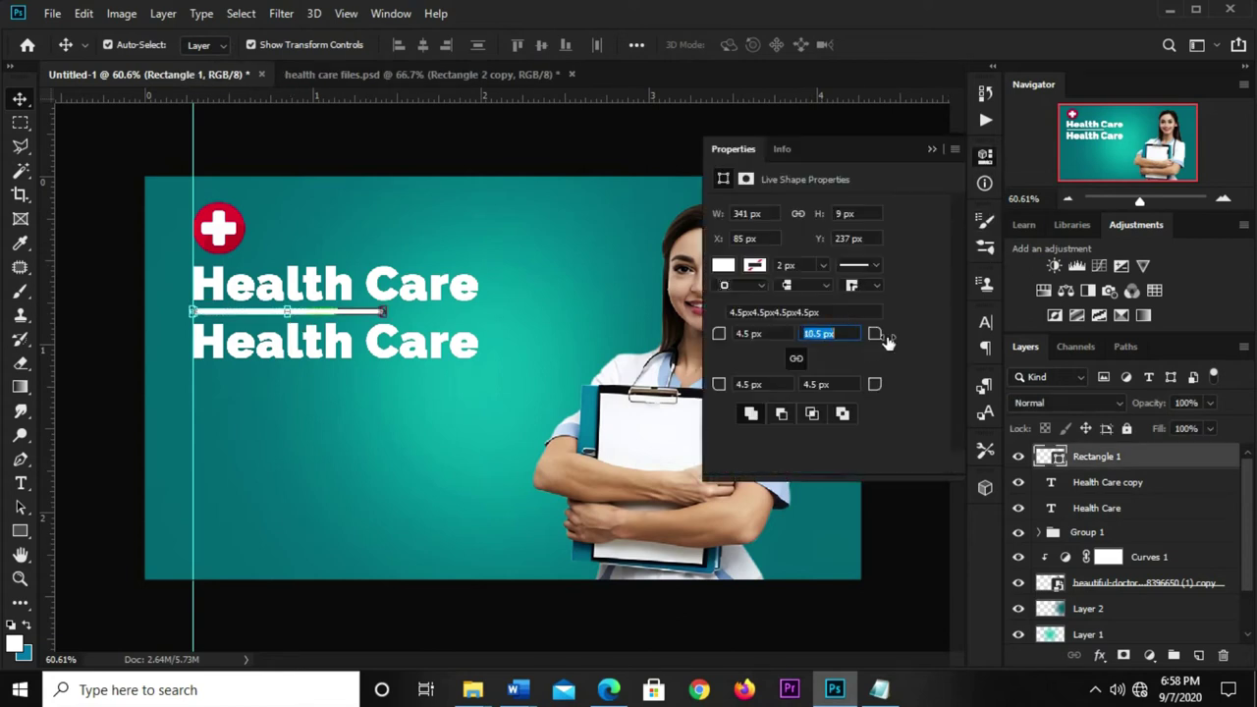
{"action": "key", "text": "Left"}
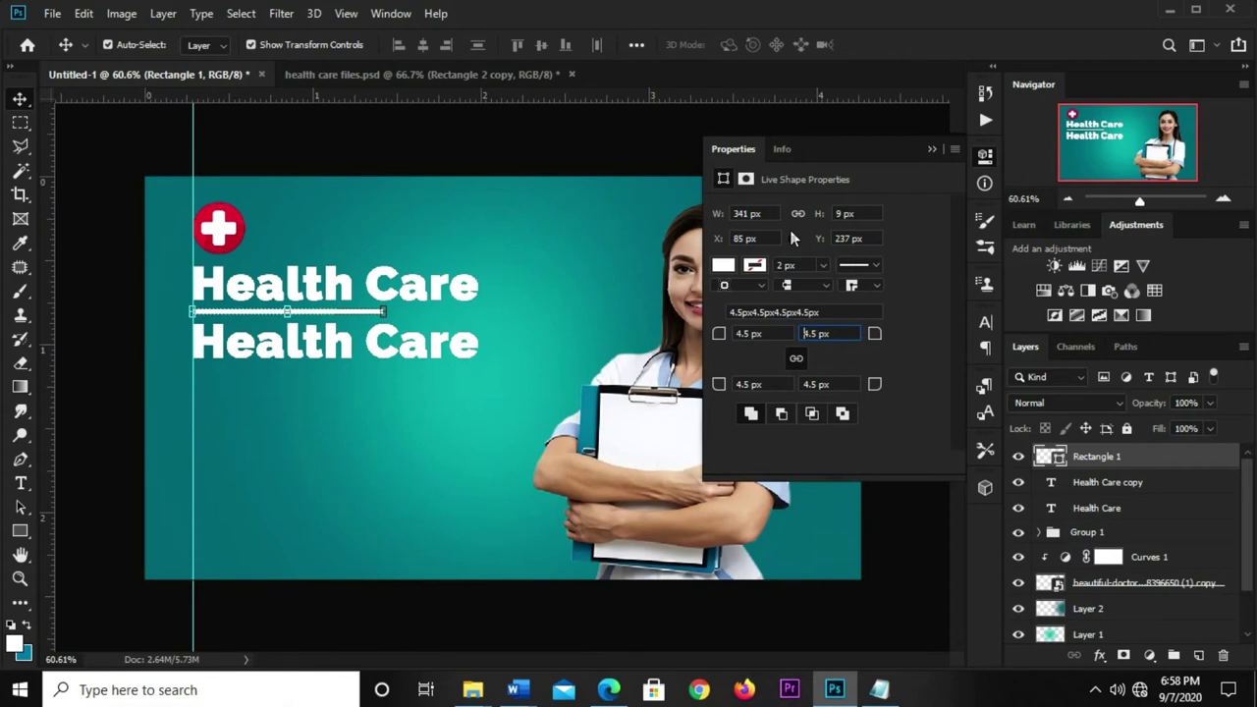
{"action": "left_click", "coordinate": [359, 165]}
{"action": "scroll", "coordinate": [251, 293], "scroll_direction": "up", "scroll_amount": 2}
- Set the second Health Care line to Franklin Gothic Medium at 12 pt
{"action": "scroll", "coordinate": [250, 314], "scroll_direction": "up", "scroll_amount": 2}
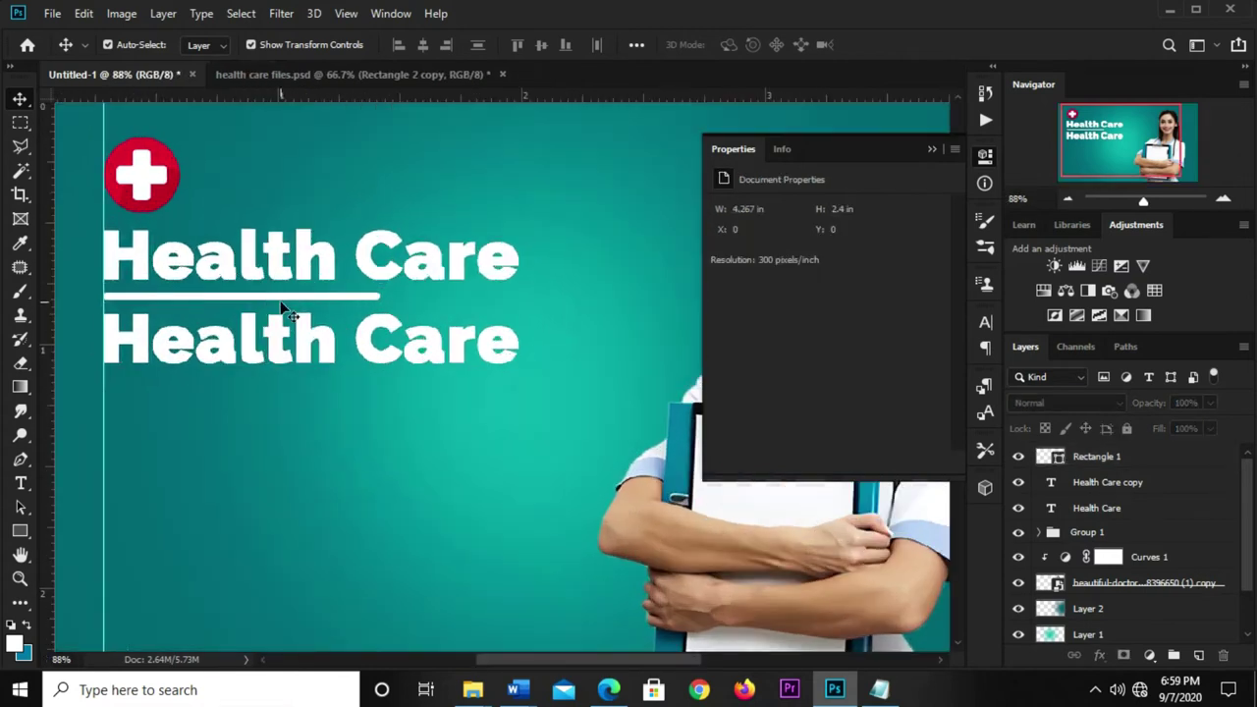
{"action": "scroll", "coordinate": [284, 312], "scroll_direction": "down", "scroll_amount": 2}
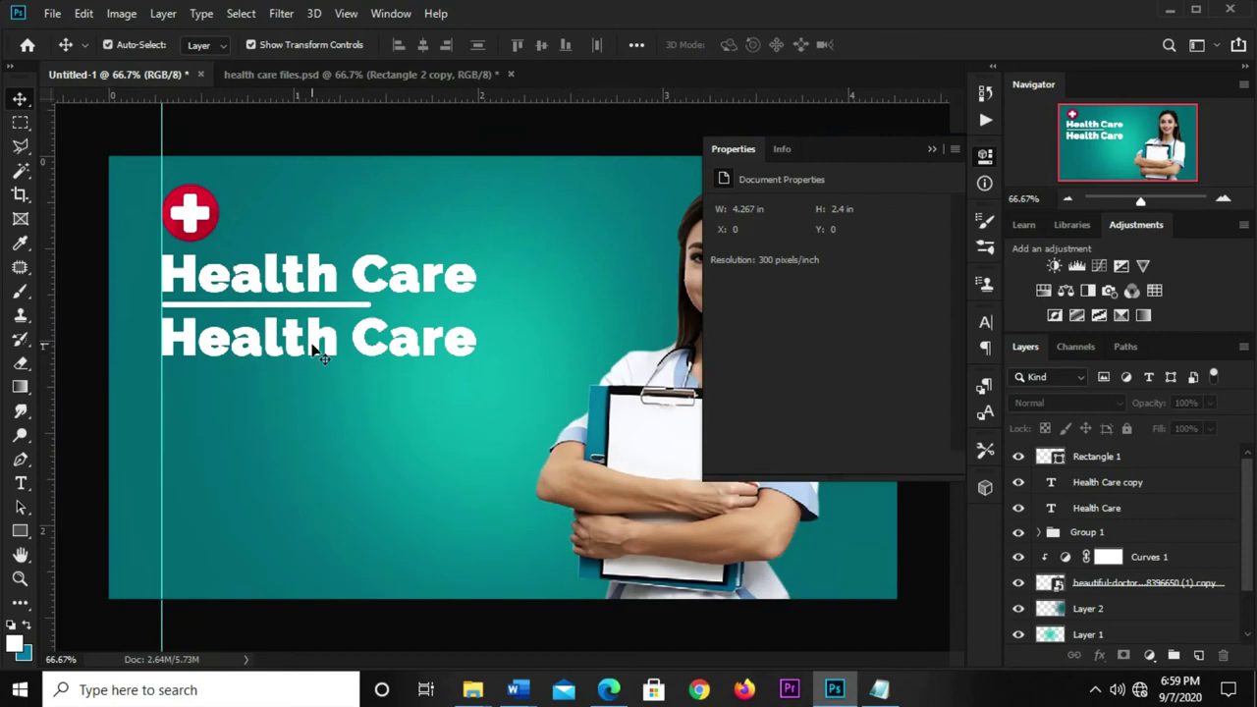
{"action": "left_click", "coordinate": [334, 346]}
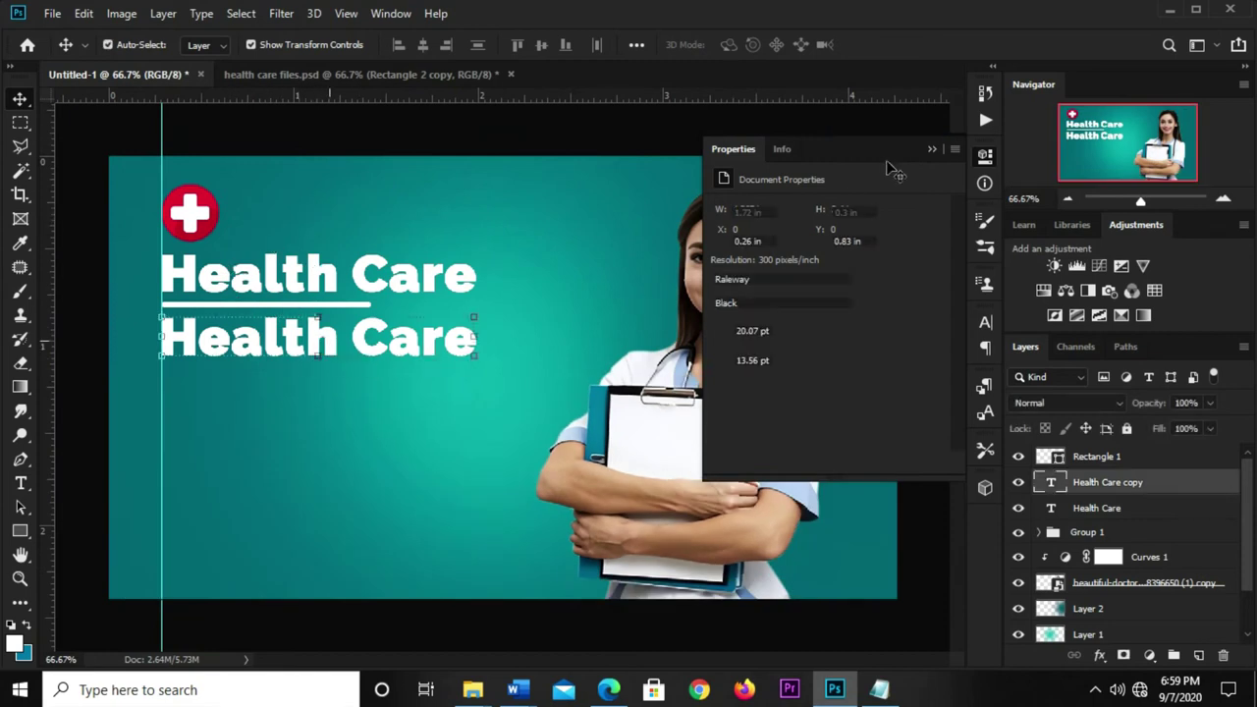
{"action": "left_click", "coordinate": [938, 151]}
{"action": "left_click", "coordinate": [986, 322]}
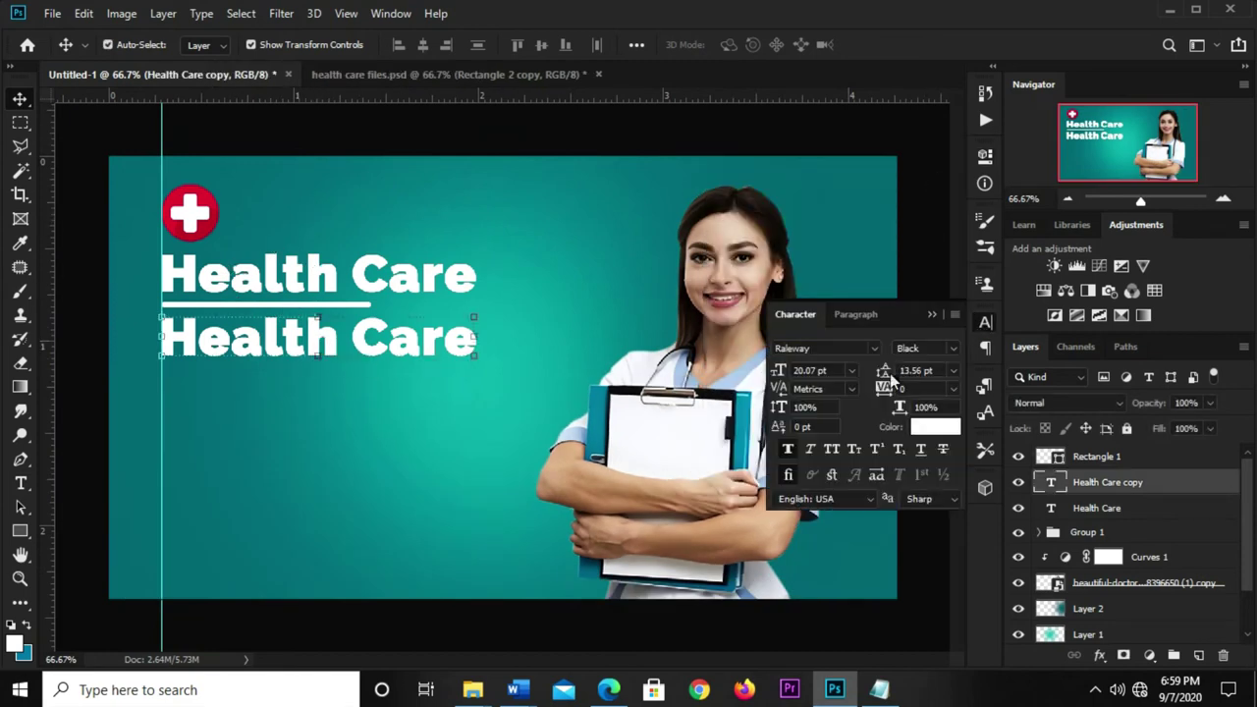
{"action": "left_click", "coordinate": [873, 348]}
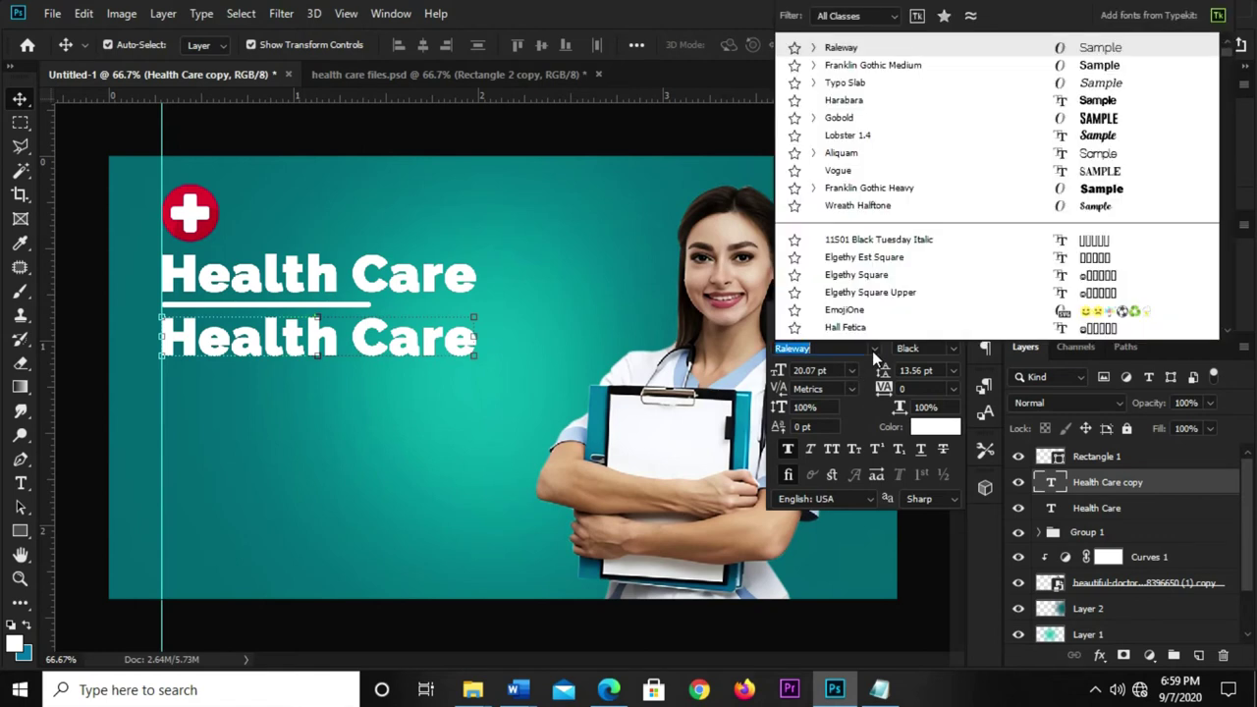
{"action": "left_click", "coordinate": [864, 65]}
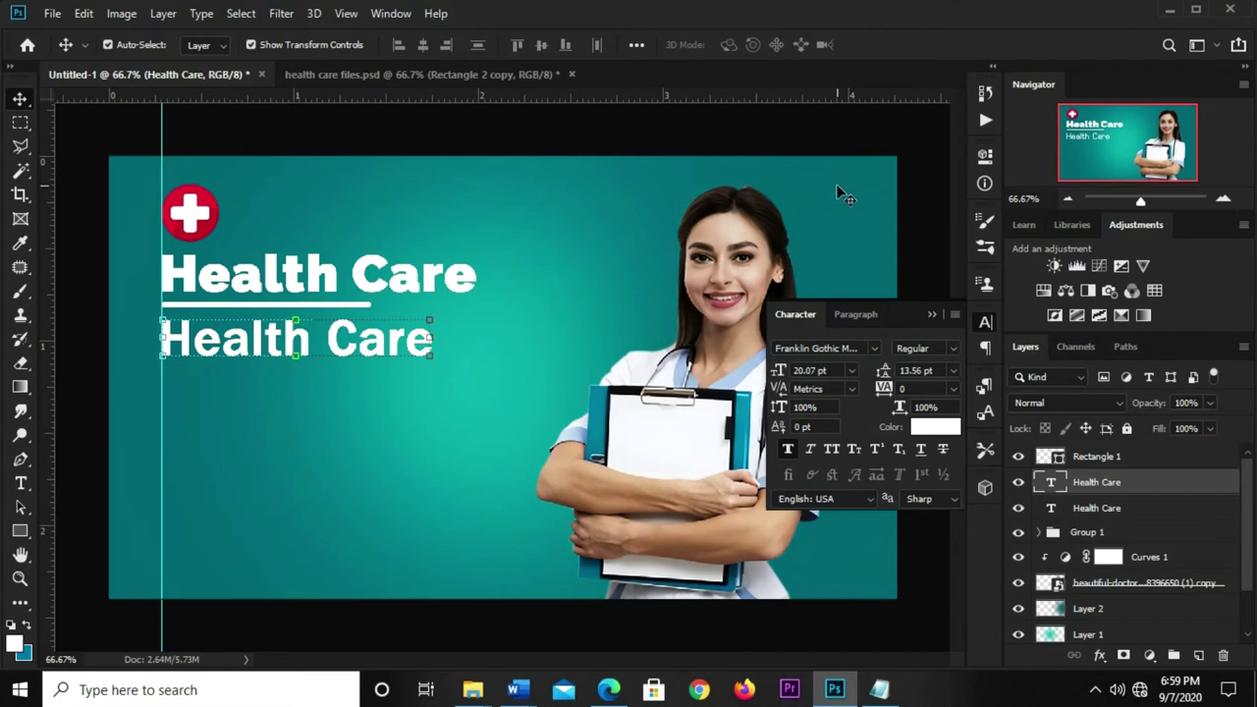
{"action": "left_click", "coordinate": [834, 369]}
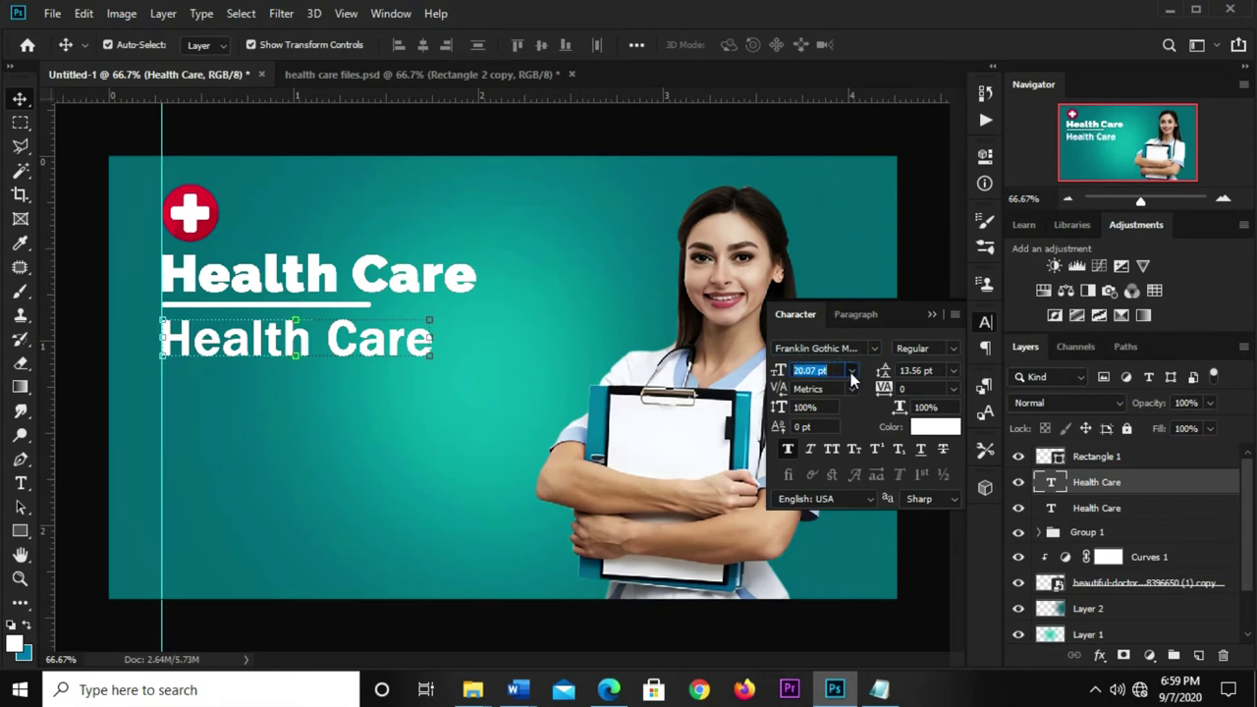
{"action": "left_click", "coordinate": [852, 371]}
{"action": "left_click", "coordinate": [834, 479]}
- Copy the 'Your Health / Is Our Priority' lines from the banner notes
{"action": "left_click", "coordinate": [879, 690]}
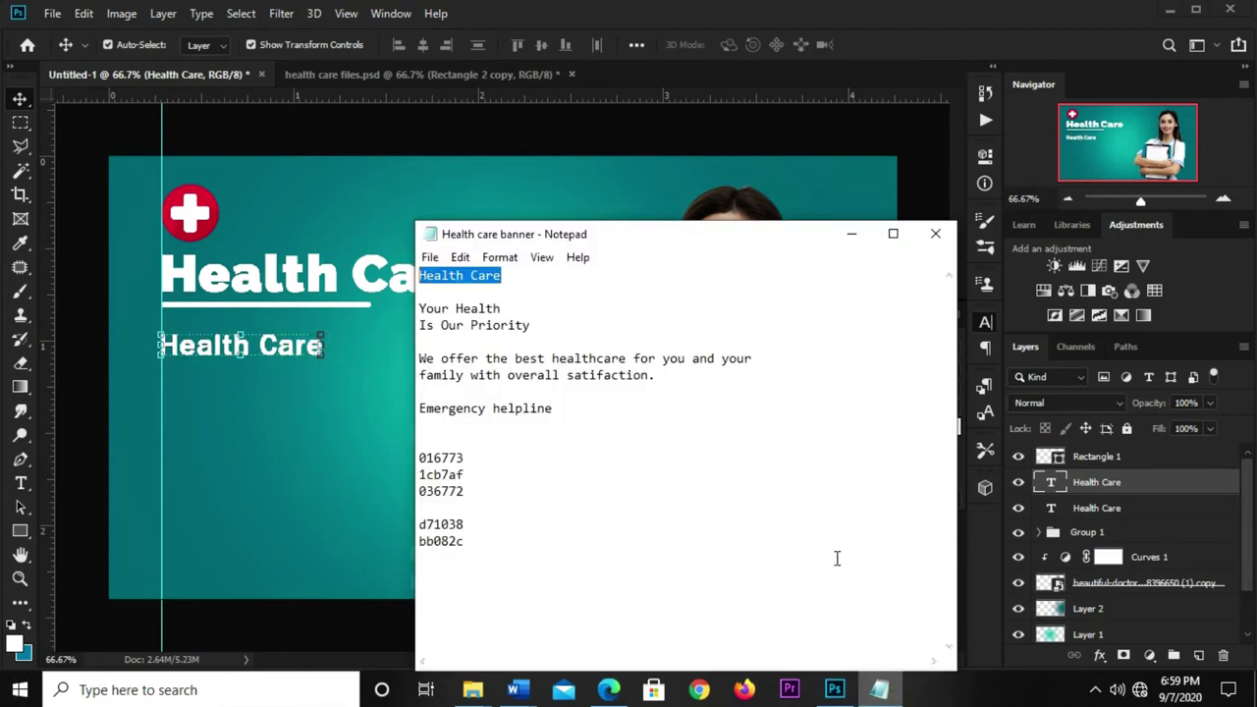
{"action": "left_click_drag", "start_coordinate": [539, 325], "coordinate": [422, 300]}
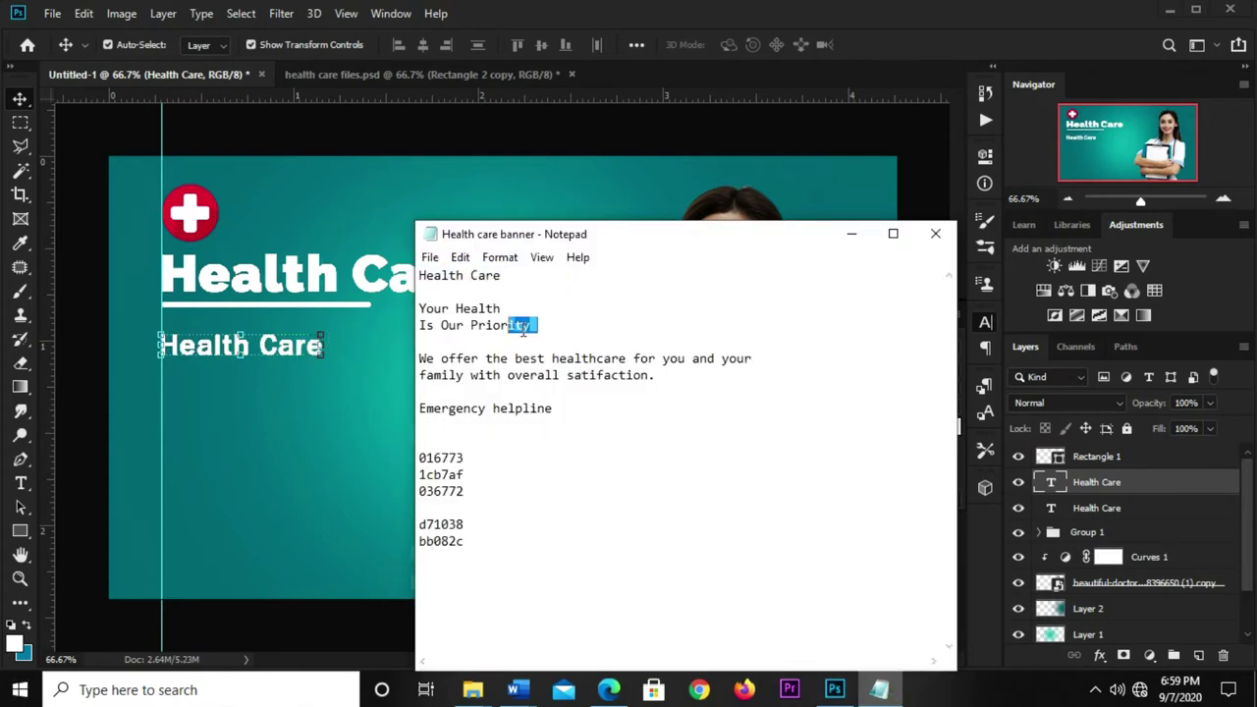
{"action": "right_click", "coordinate": [427, 305]}
{"action": "left_click", "coordinate": [491, 369]}
{"action": "left_click", "coordinate": [241, 372]}
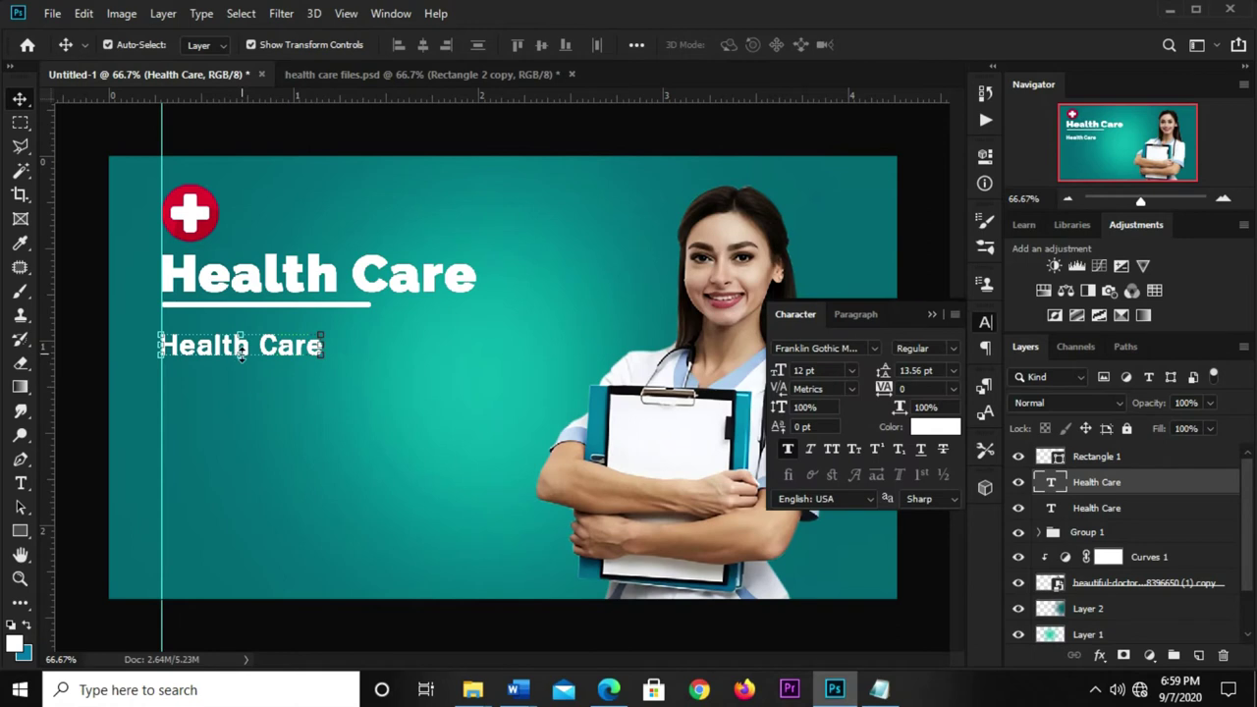
- Replace the second Health Care line's text with the pasted tagline
{"action": "left_click", "coordinate": [22, 484]}
{"action": "left_click", "coordinate": [82, 479]}
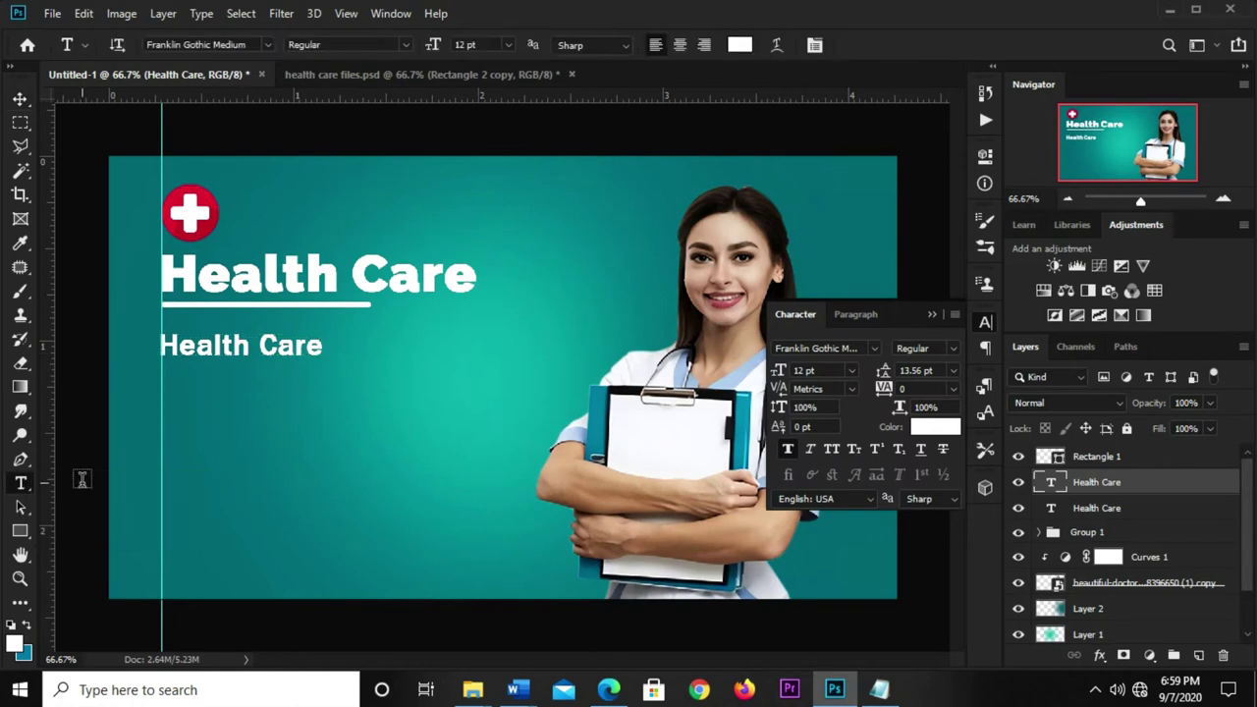
{"action": "left_click", "coordinate": [196, 346]}
{"action": "key", "text": "ctrl+a"}
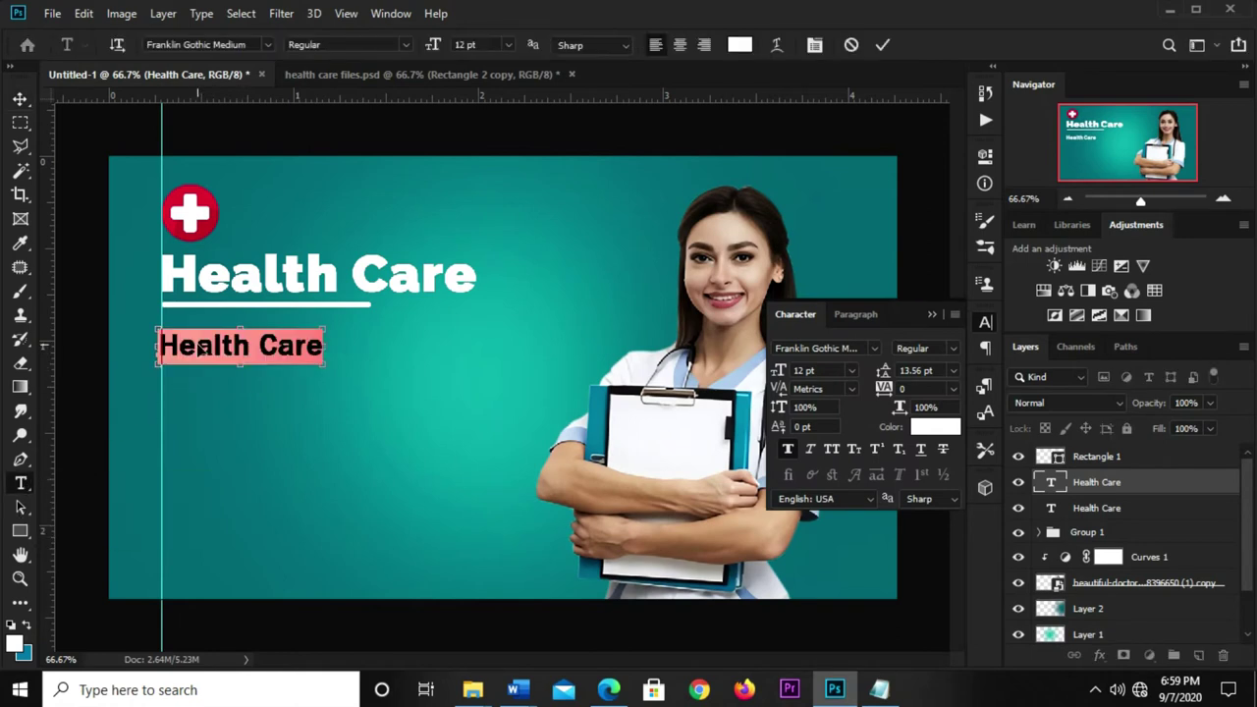
{"action": "key", "text": "ctrl+v"}
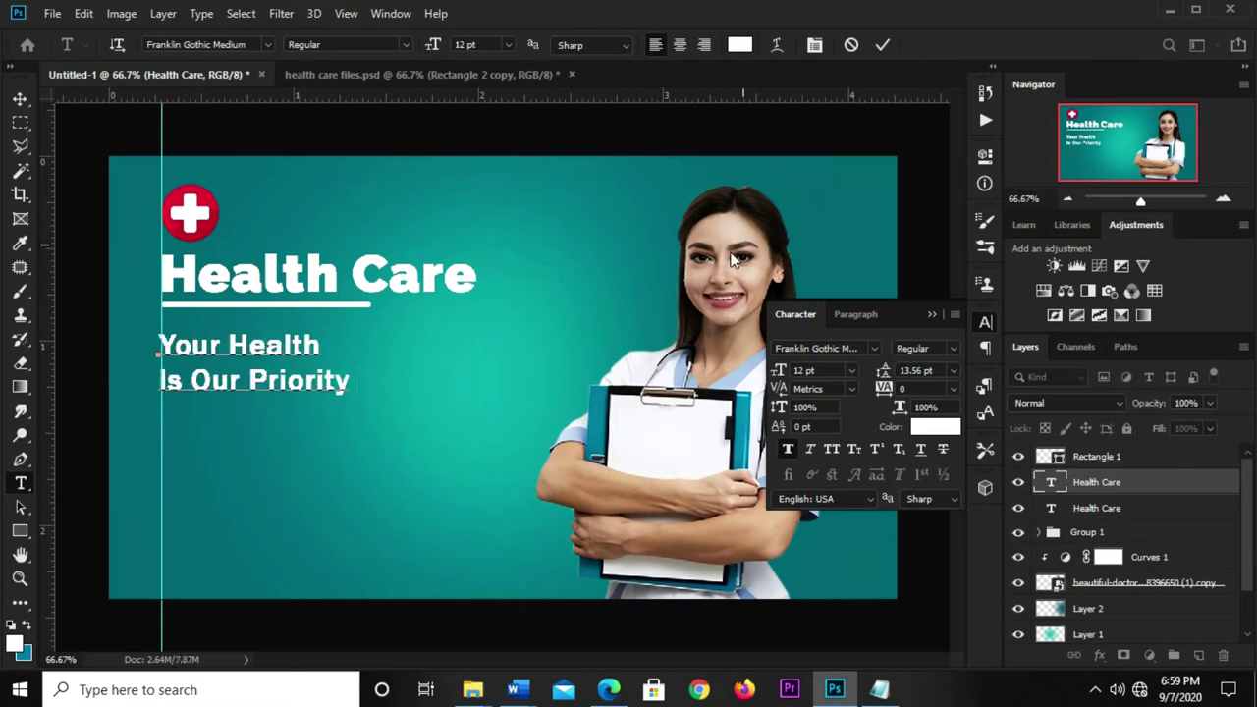
{"action": "key", "text": "ctrl+Return"}
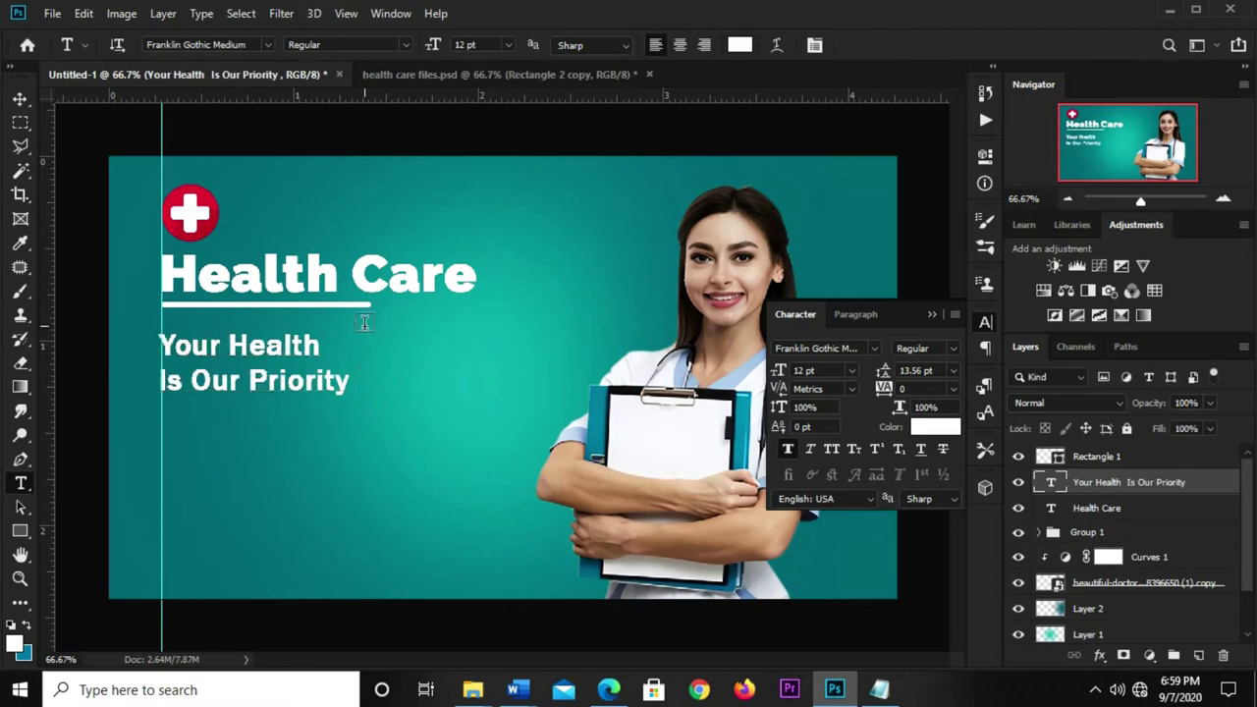
{"action": "key", "text": "v"}
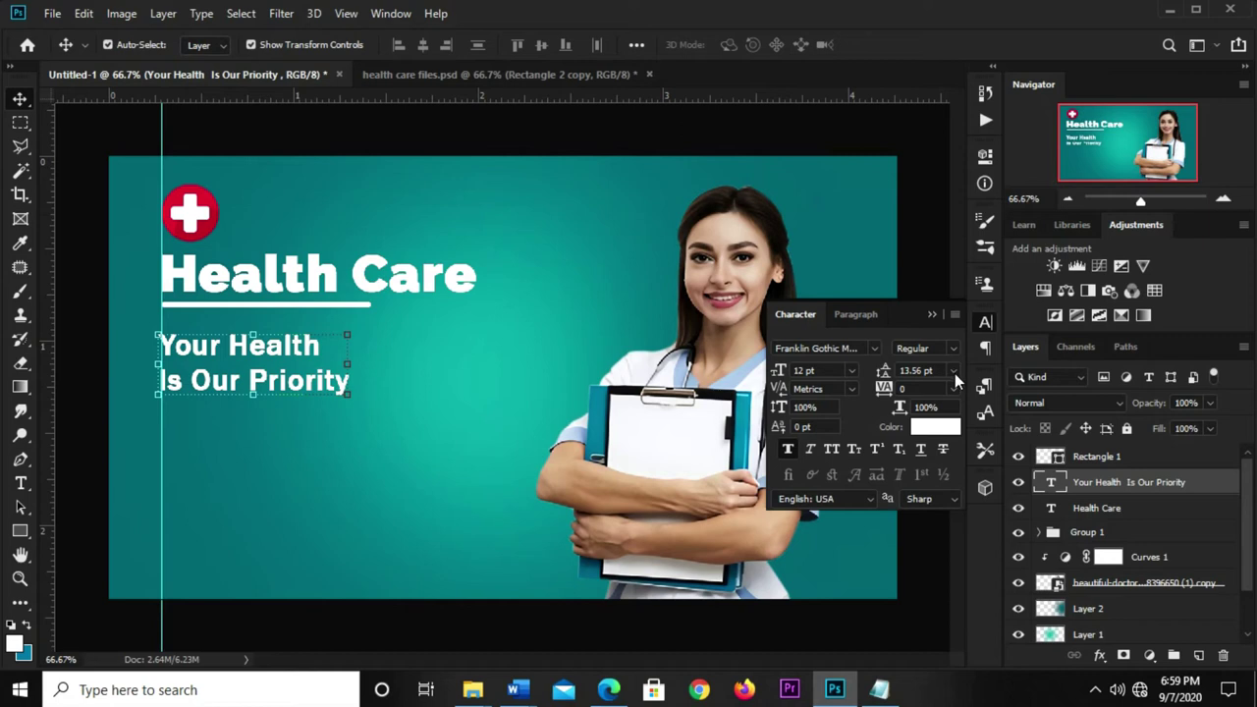
- Set the tagline's leading to 12 pt and nudge it up just under the bar
{"action": "left_click", "coordinate": [953, 372]}
{"action": "left_click", "coordinate": [929, 390]}
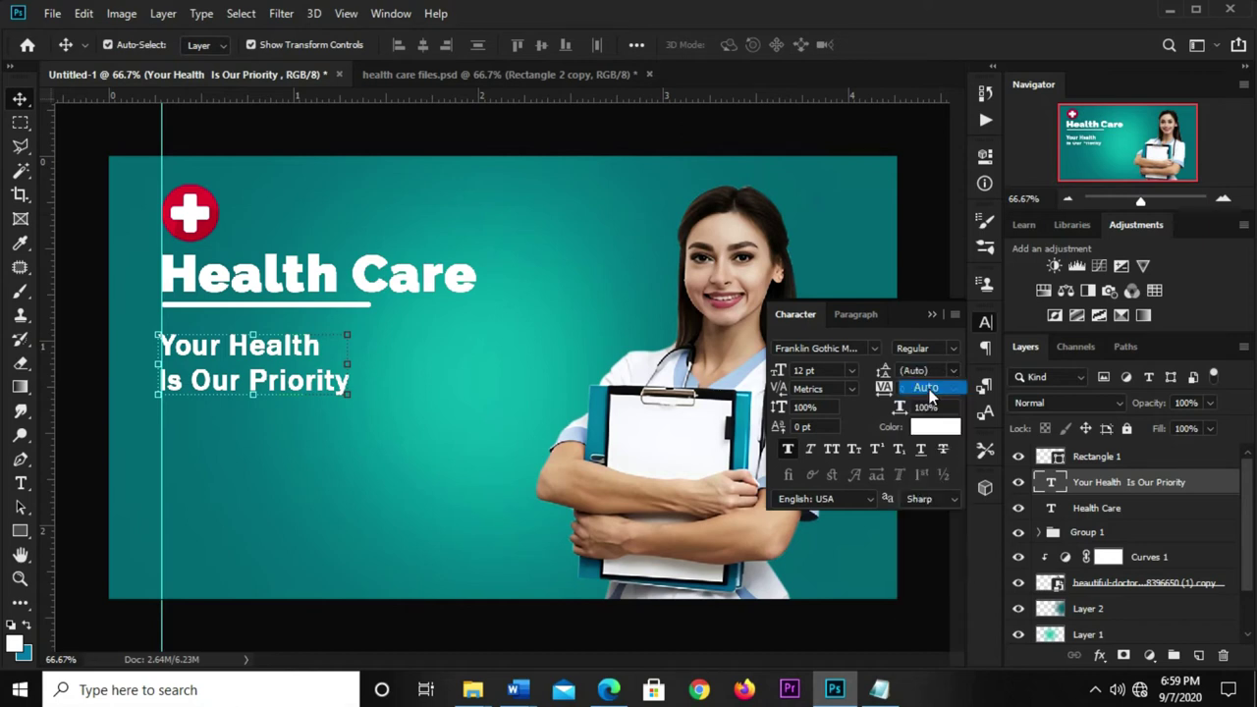
{"action": "left_click", "coordinate": [952, 373]}
{"action": "left_click", "coordinate": [924, 481]}
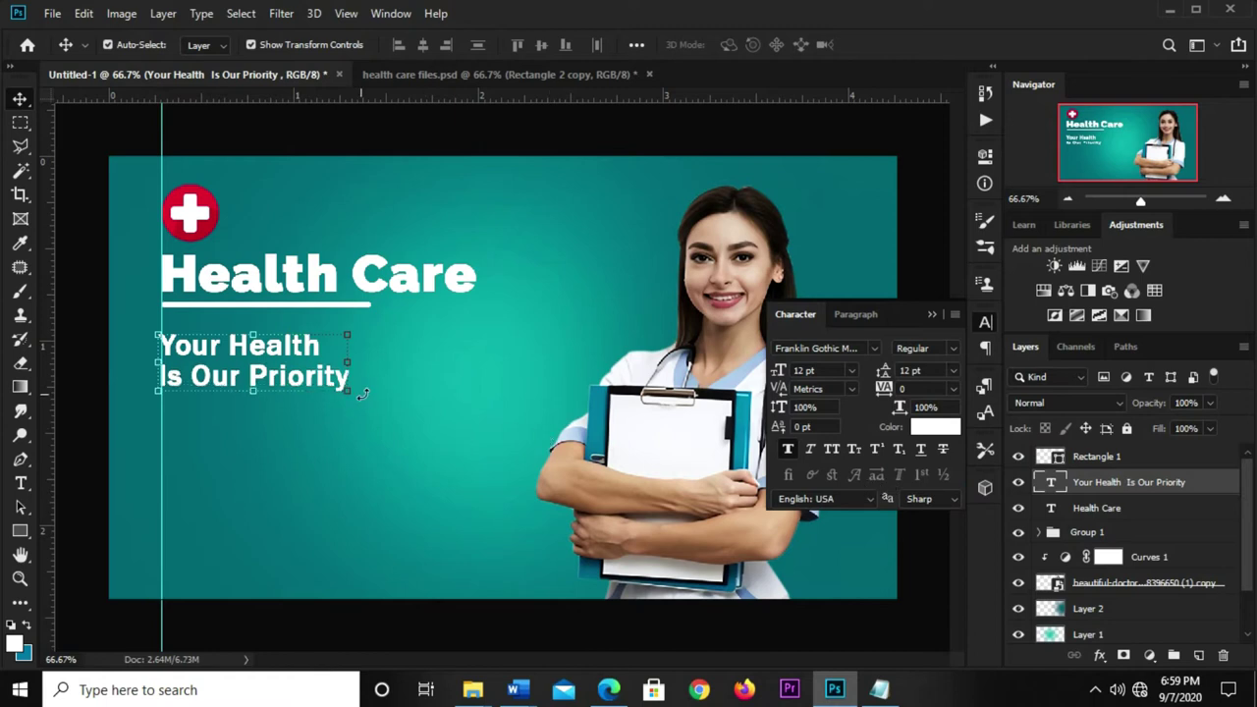
{"action": "key", "text": "Up"}
{"action": "key", "text": "Up"}
{"action": "key", "text": "Up"}
{"action": "key", "text": "Up"}
{"action": "key", "text": "Up"}
{"action": "key", "text": "Up"}
{"action": "key", "text": "Up"}
{"action": "key", "text": "Up"}
{"action": "key", "text": "Up"}
{"action": "key", "text": "Down"}
{"action": "key", "text": "Down"}
{"action": "key", "text": "Down"}
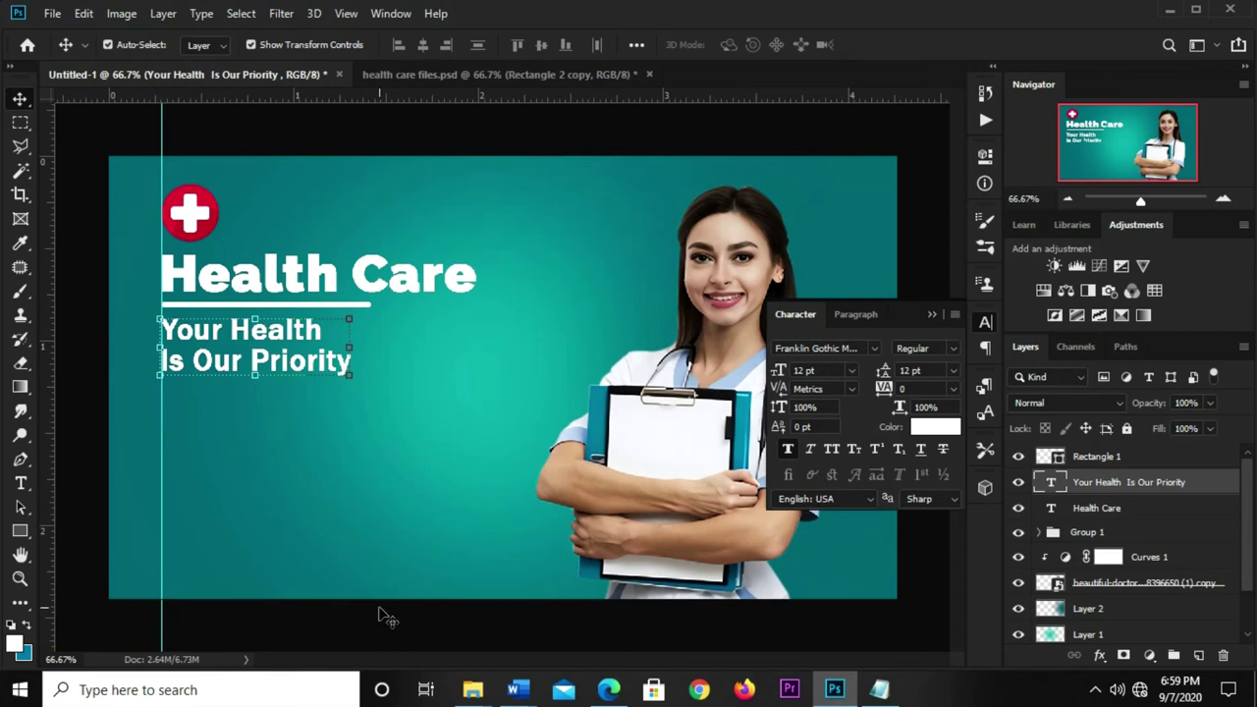
{"action": "key", "text": "Up"}
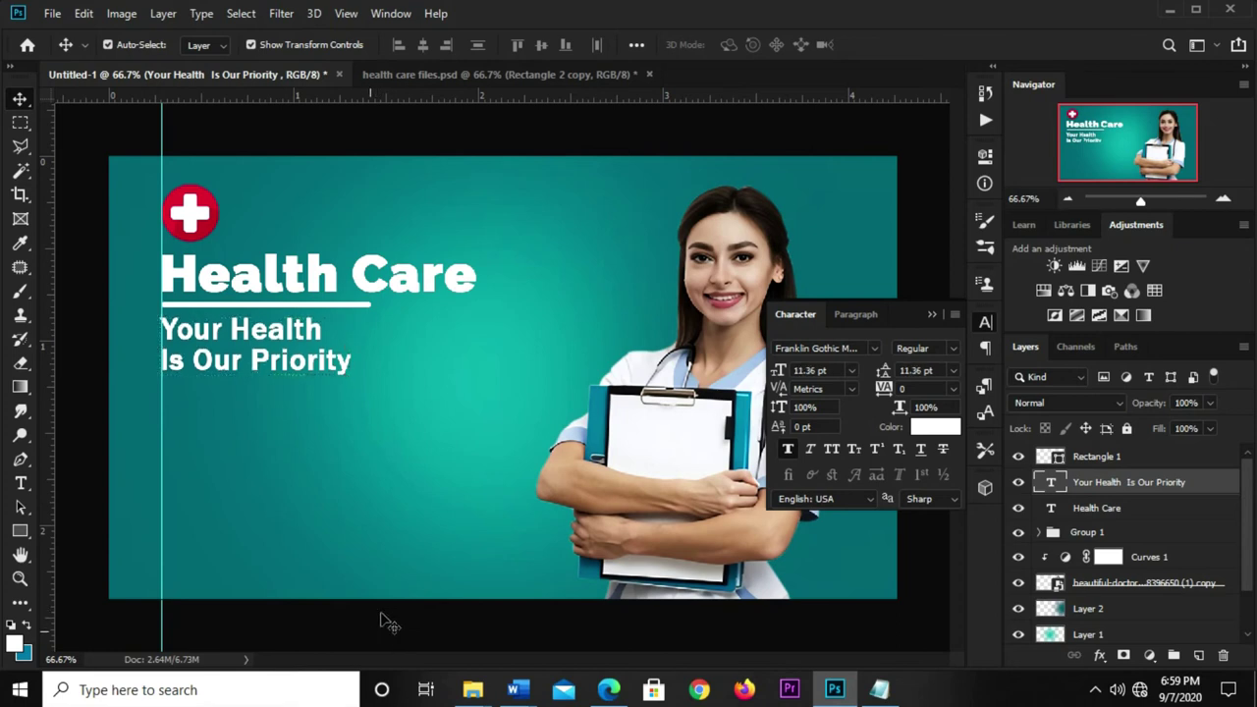
{"action": "left_click", "coordinate": [437, 607]}
{"action": "left_click", "coordinate": [295, 366]}
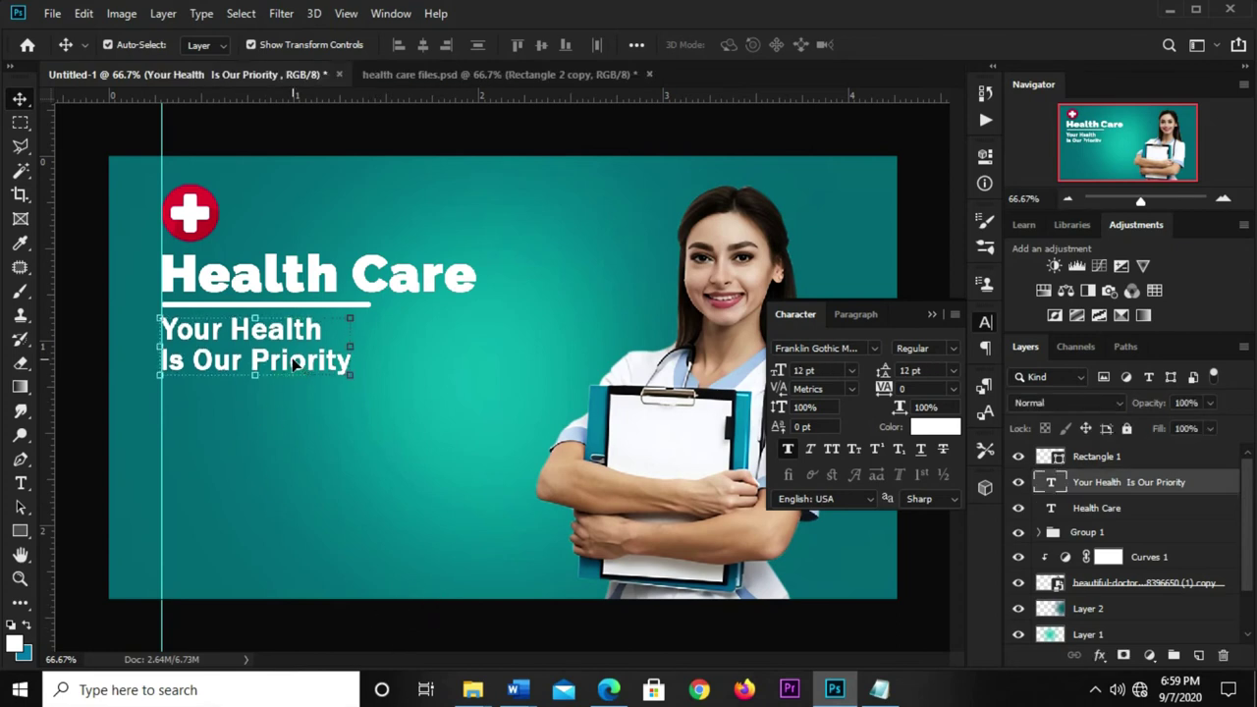
{"action": "left_click", "coordinate": [302, 640]}
{"action": "left_click", "coordinate": [298, 282]}
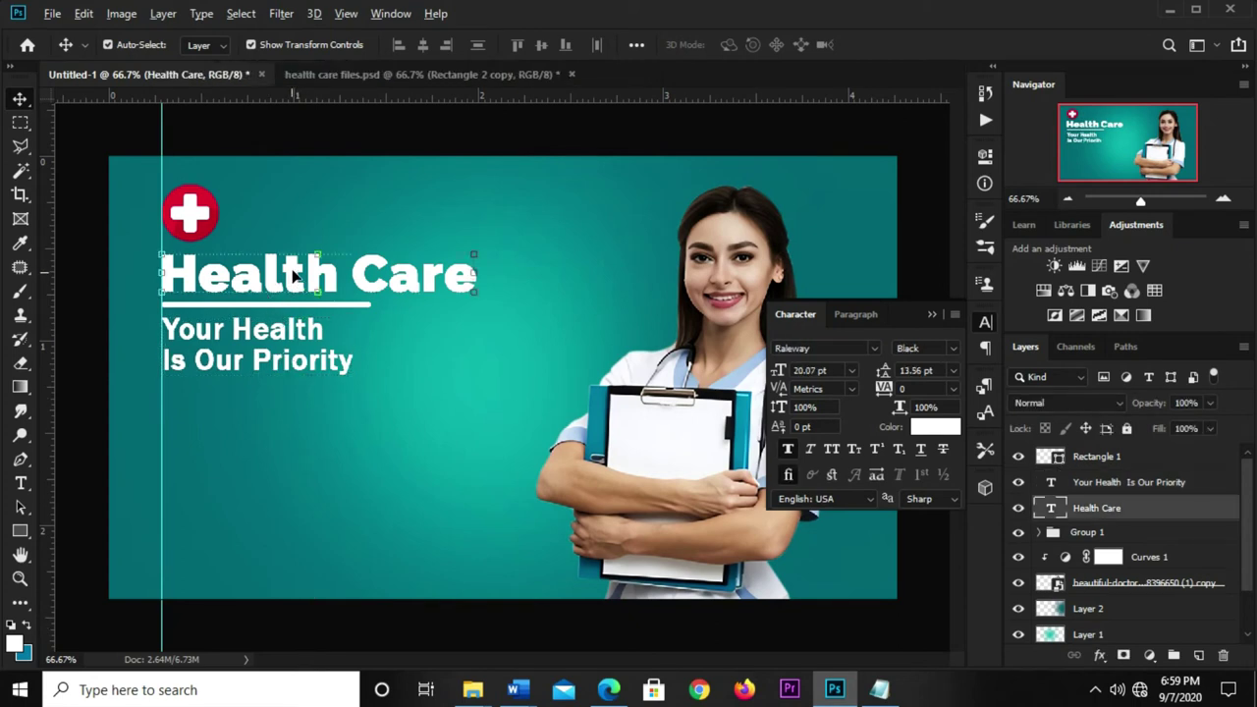
- Duplicate the Health Care headline below the tagline and make it SemiBold at 6 pt
{"action": "mouse_move", "coordinate": [298, 282]}
{"action": "left_mouse_down"}
{"action": "mouse_move", "coordinate": [387, 367]}
{"action": "mouse_move", "coordinate": [294, 412]}
{"action": "left_mouse_up"}
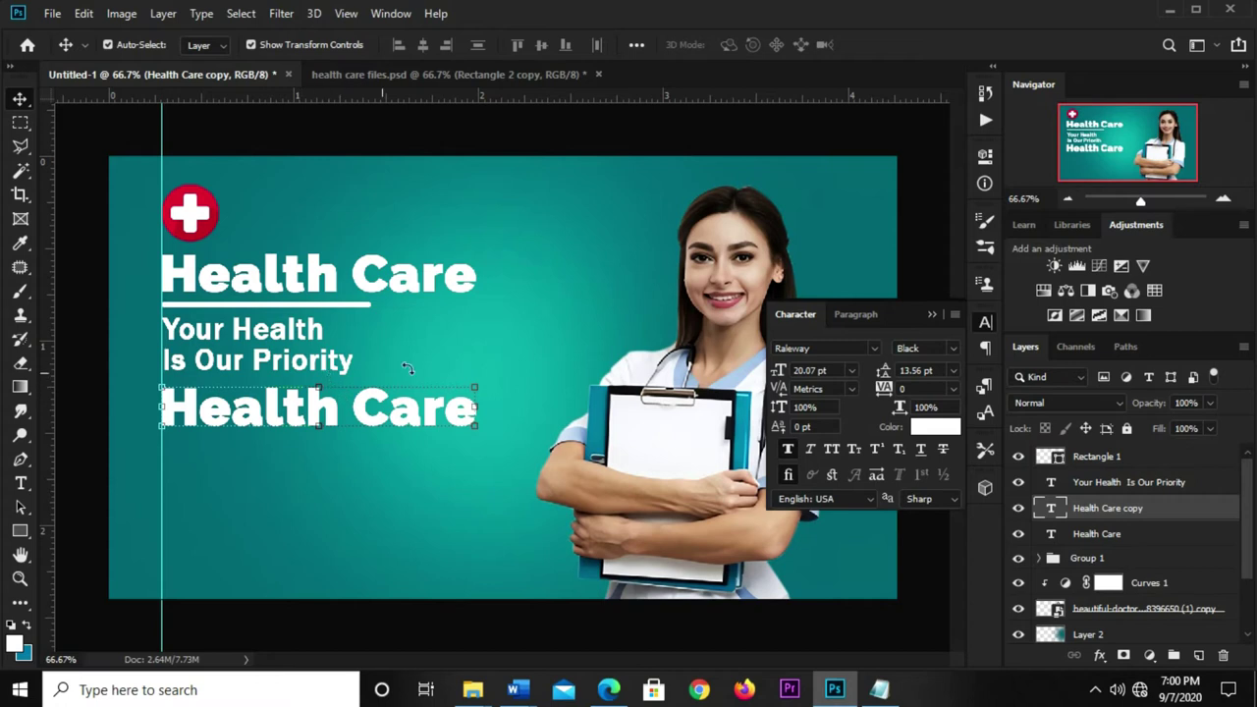
{"action": "left_click", "coordinate": [951, 351]}
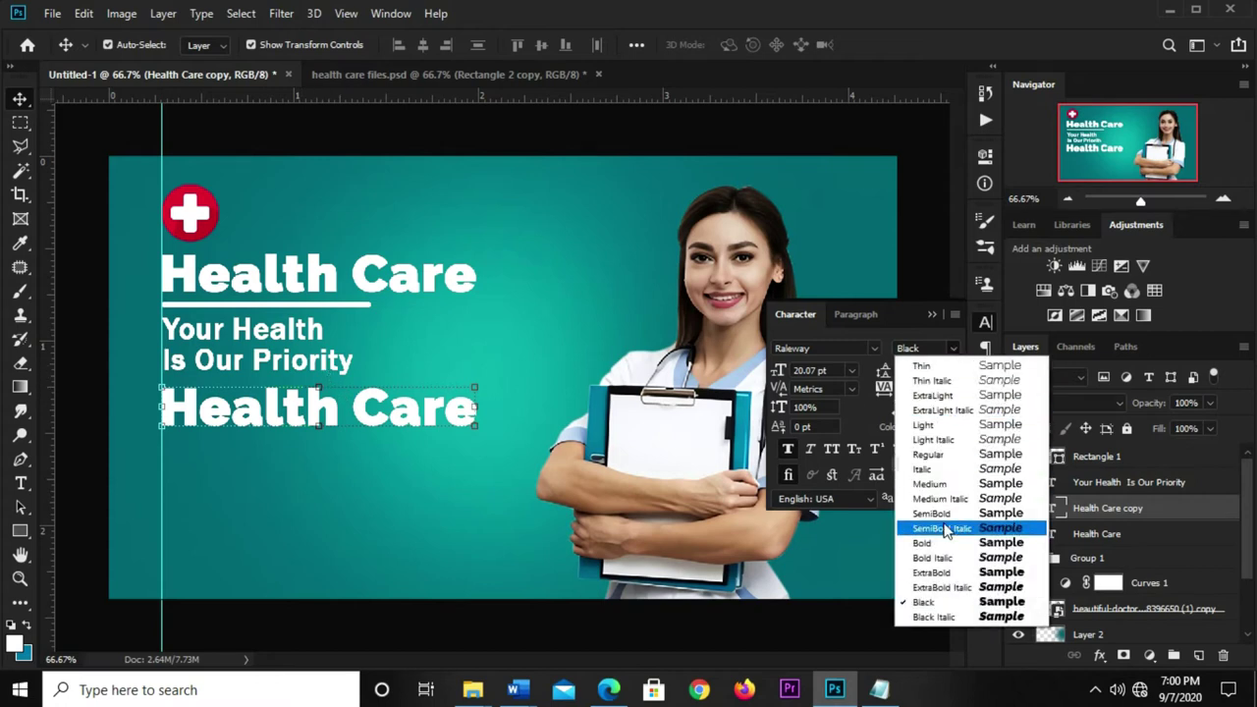
{"action": "left_click", "coordinate": [931, 512]}
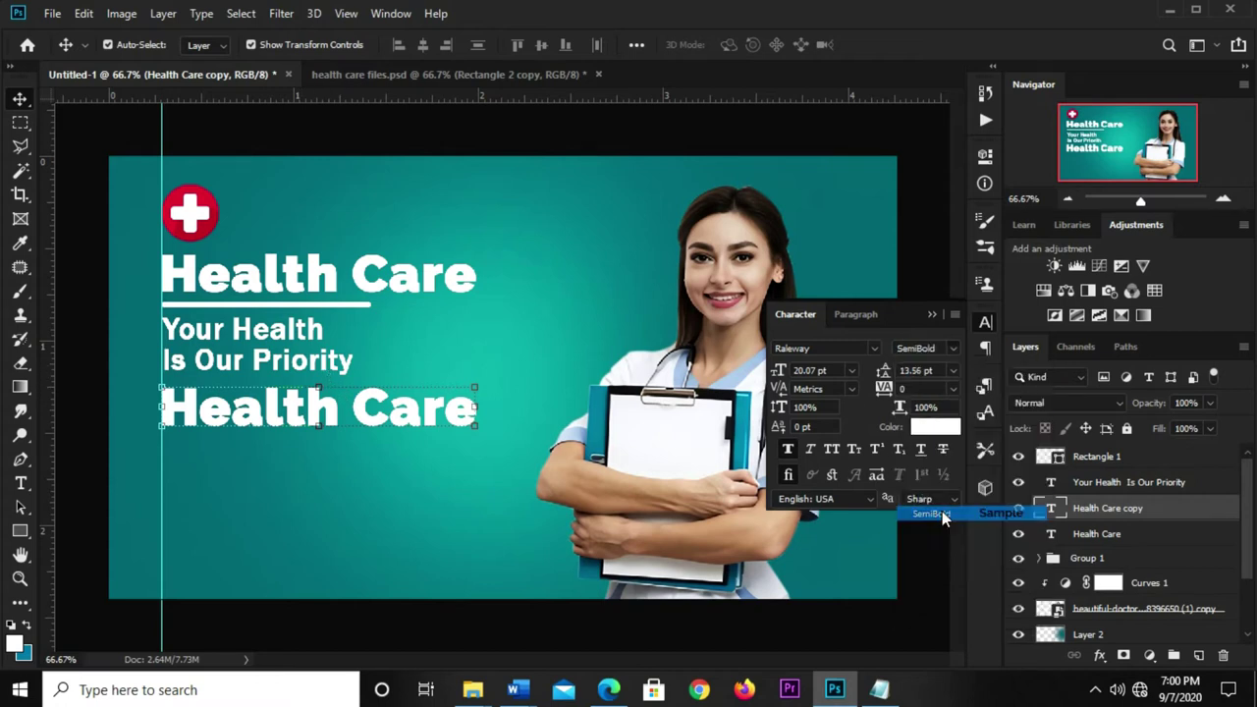
{"action": "left_click", "coordinate": [851, 371]}
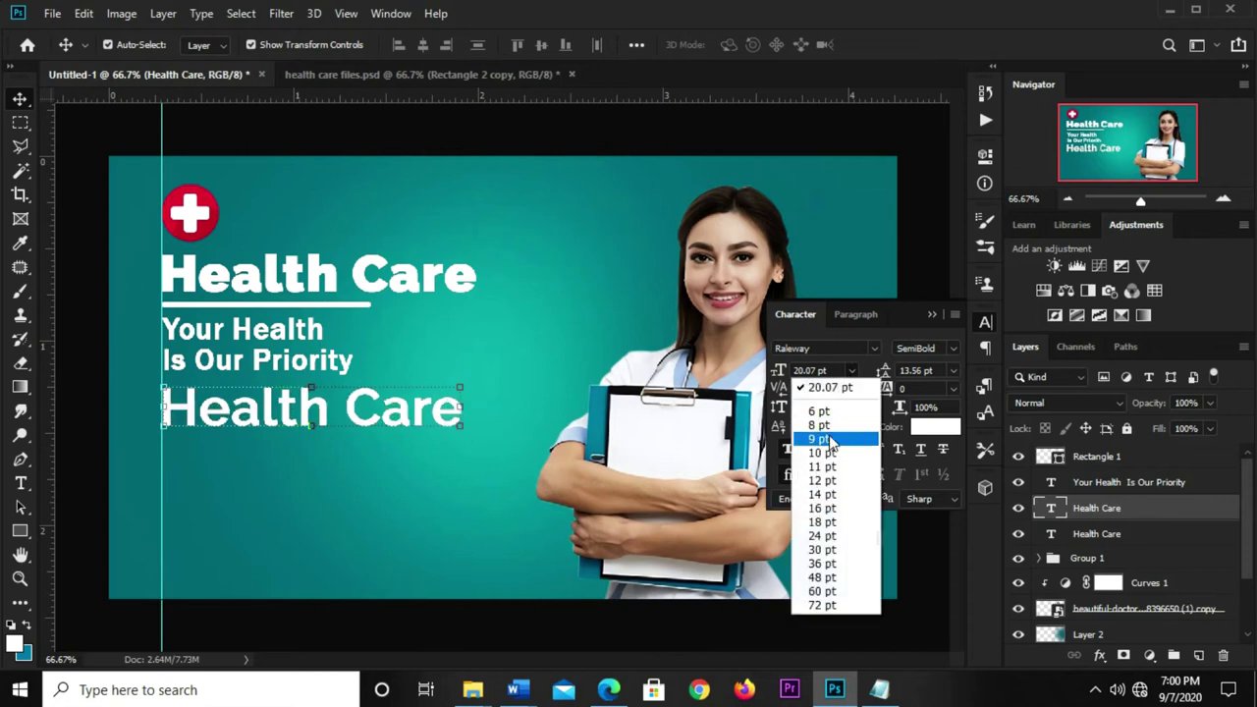
{"action": "left_click", "coordinate": [821, 411]}
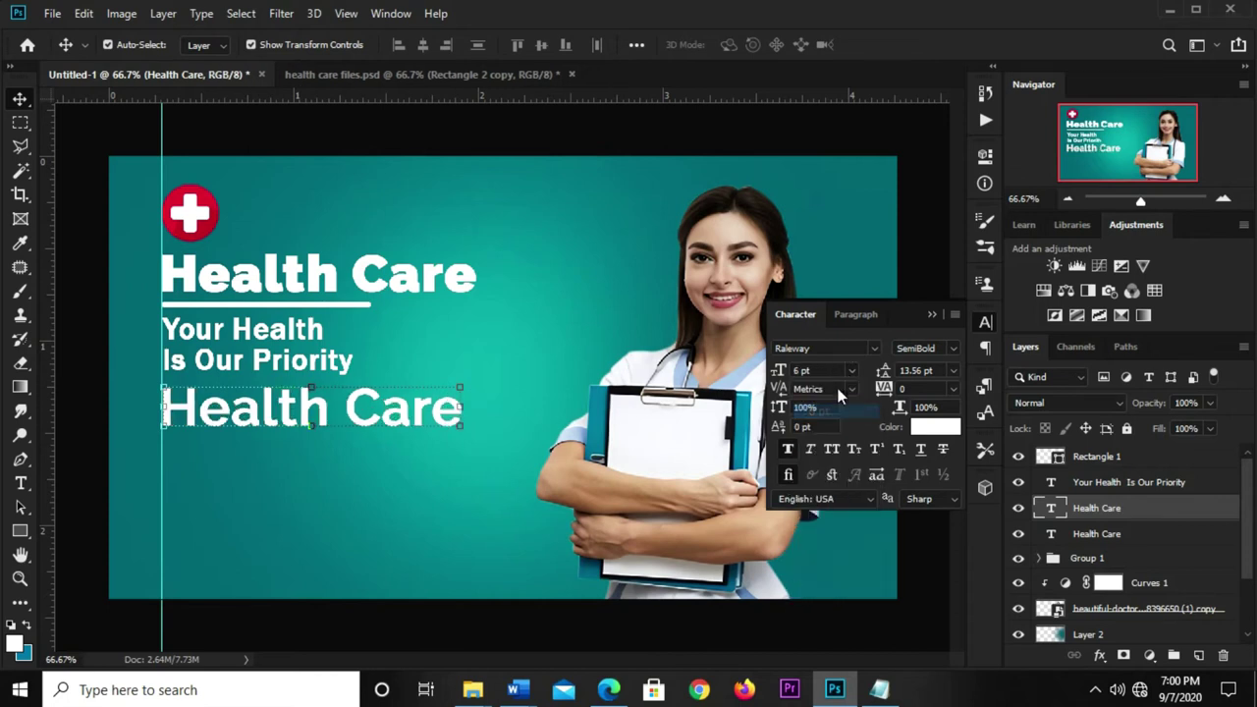
- Copy the sentence 'We offer the best healthcare for you and your family with overall satifaction.' from the notes
{"action": "left_click", "coordinate": [879, 690]}
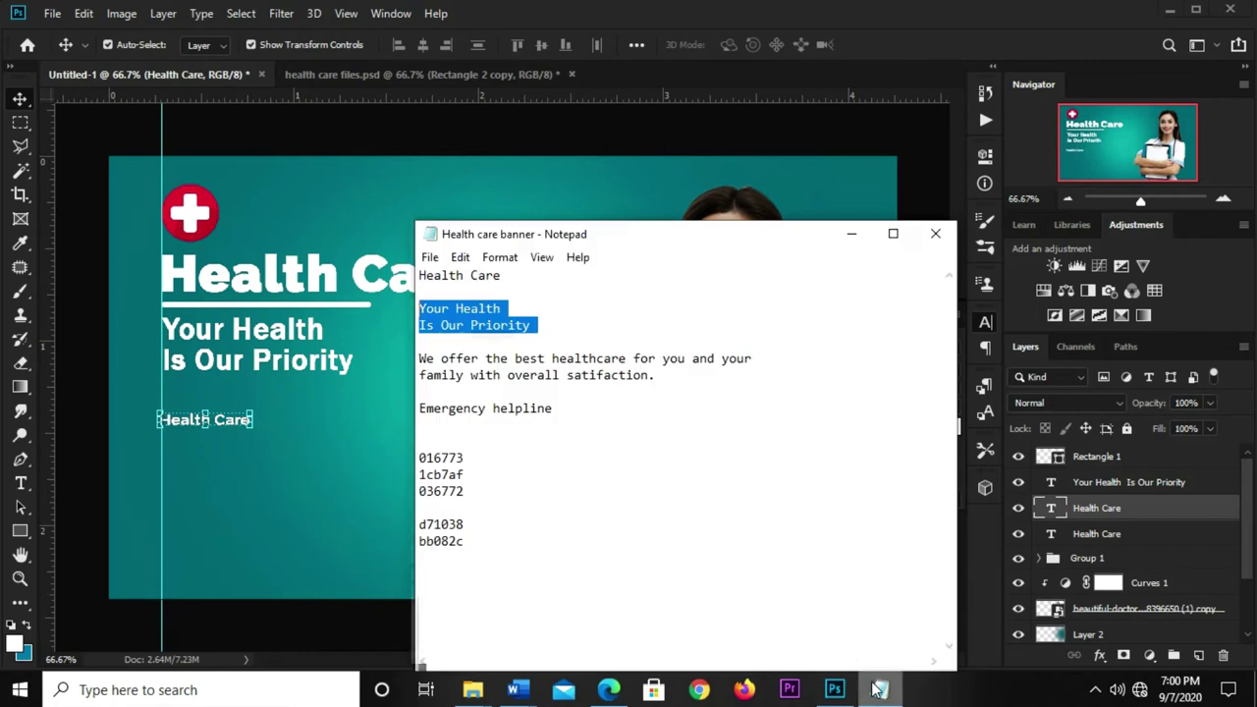
{"action": "left_click_drag", "start_coordinate": [661, 381], "coordinate": [455, 344]}
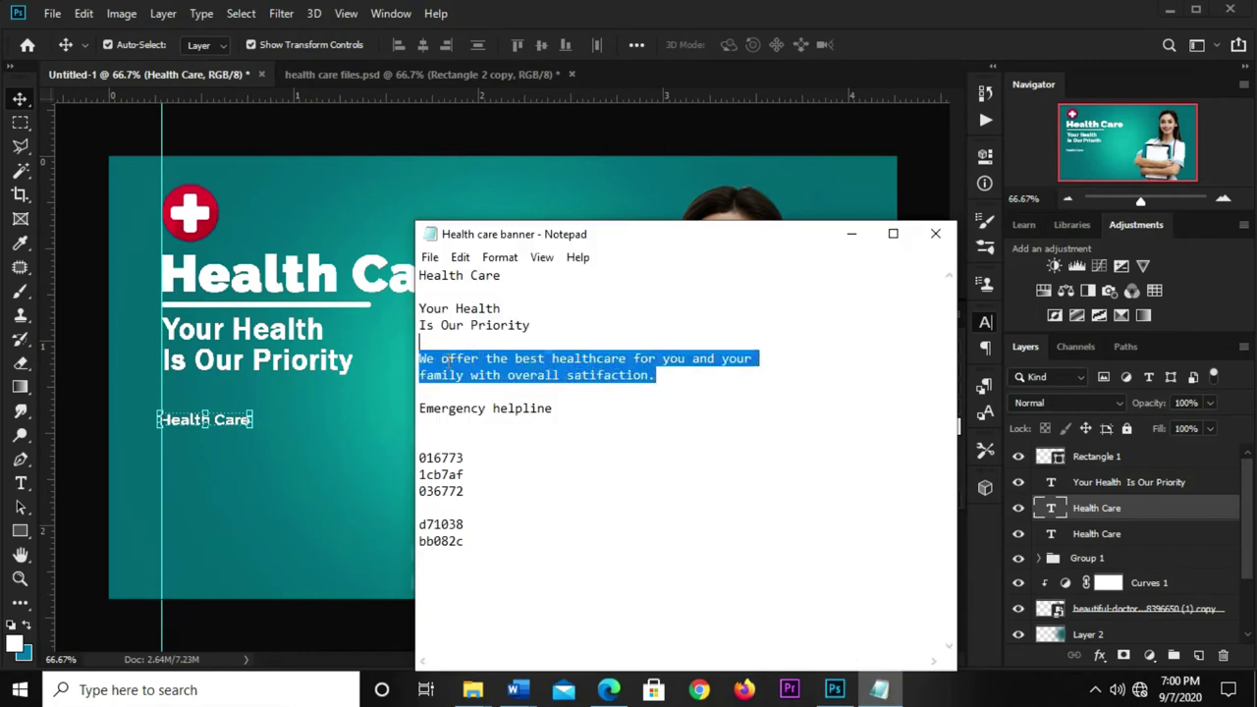
{"action": "left_click", "coordinate": [300, 228]}
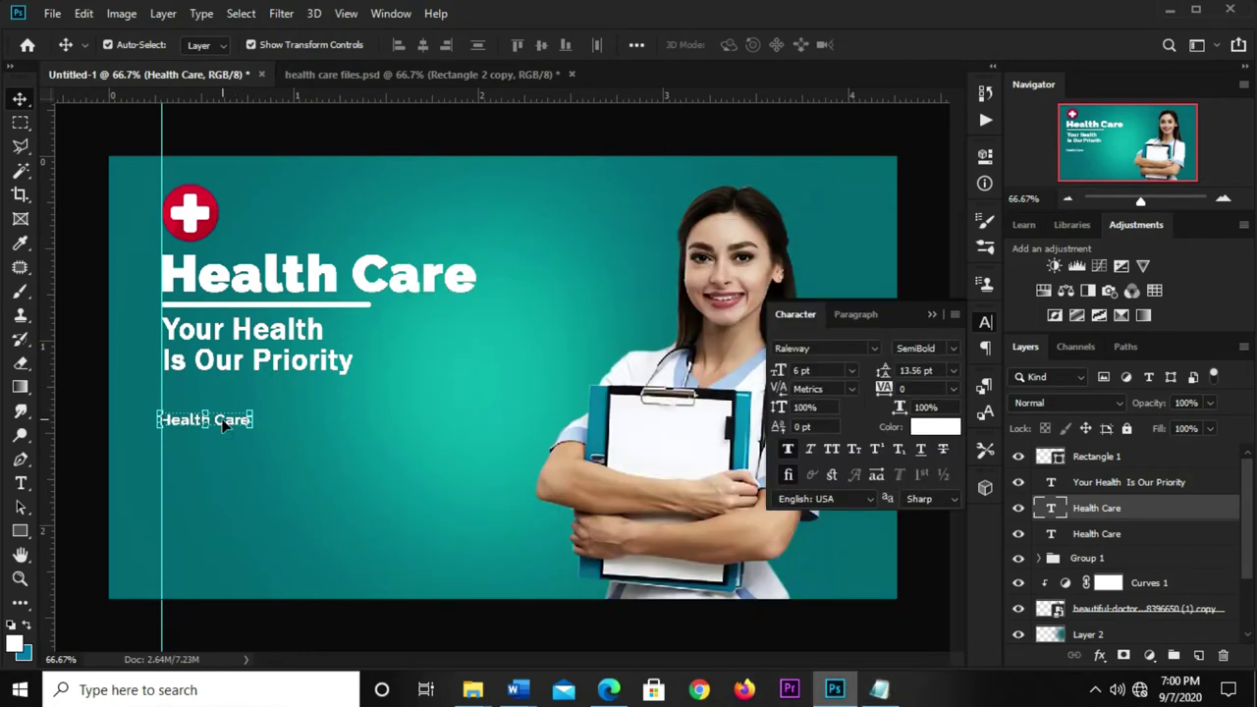
{"action": "left_click", "coordinate": [879, 689]}
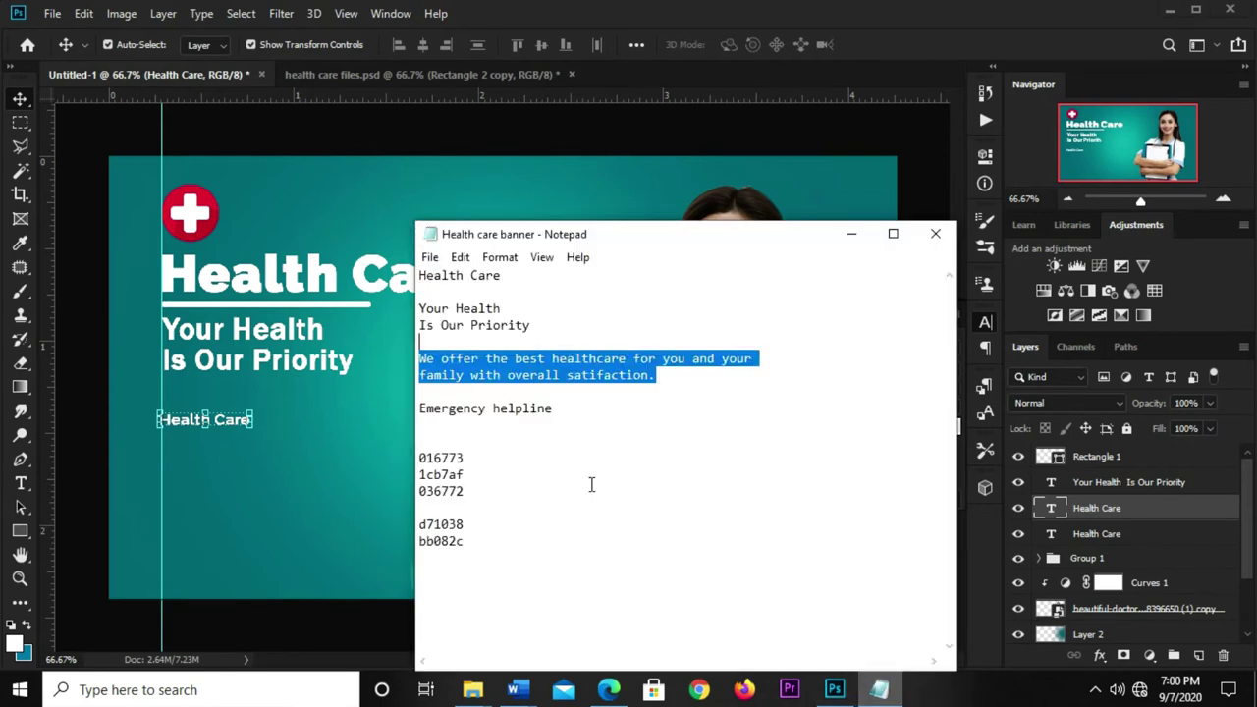
{"action": "right_click", "coordinate": [548, 363]}
{"action": "left_click", "coordinate": [625, 424]}
{"action": "left_click", "coordinate": [346, 448]}
- Replace the small Health Care placeholder text with the copied sentence
{"action": "left_click", "coordinate": [19, 483]}
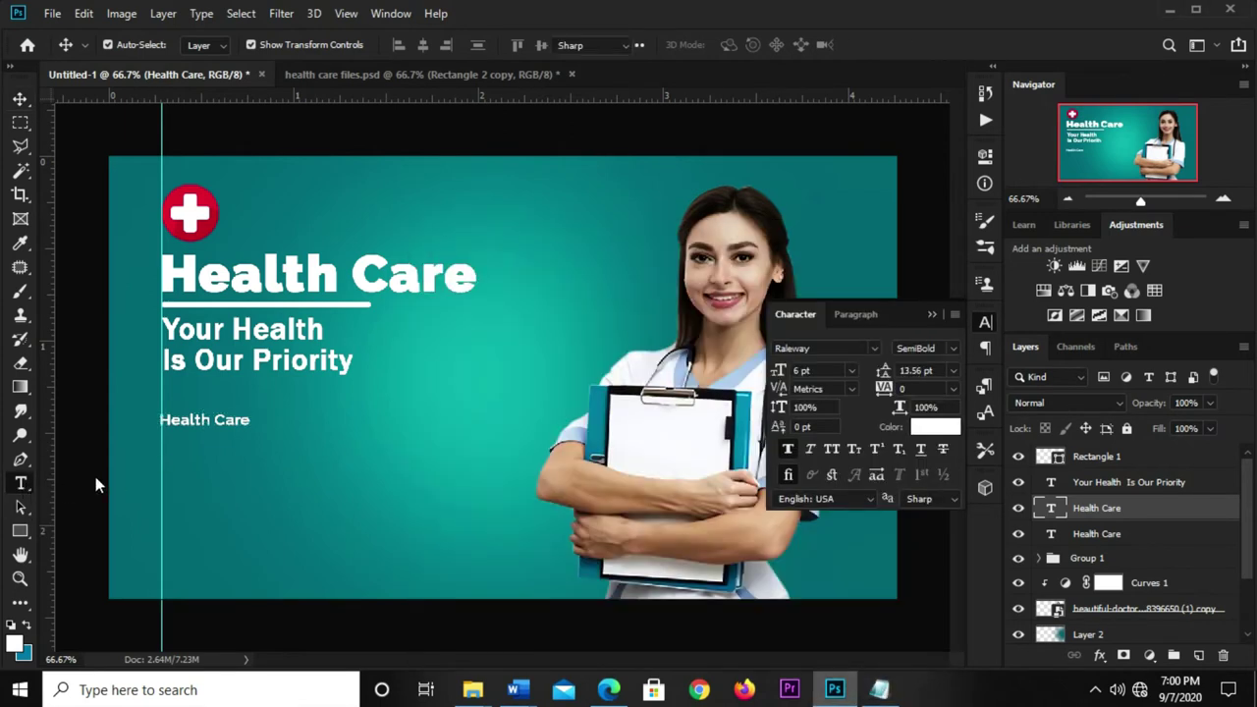
{"action": "triple_click", "coordinate": [179, 420]}
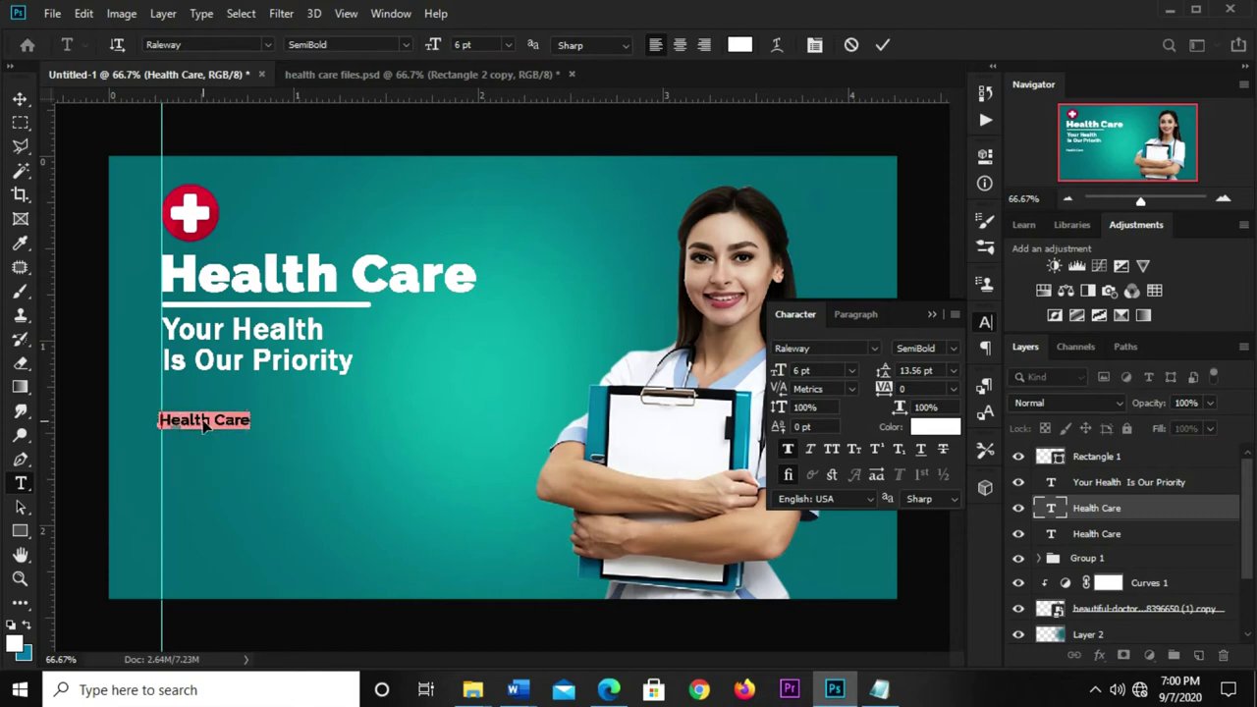
{"action": "key", "text": "ctrl+v"}
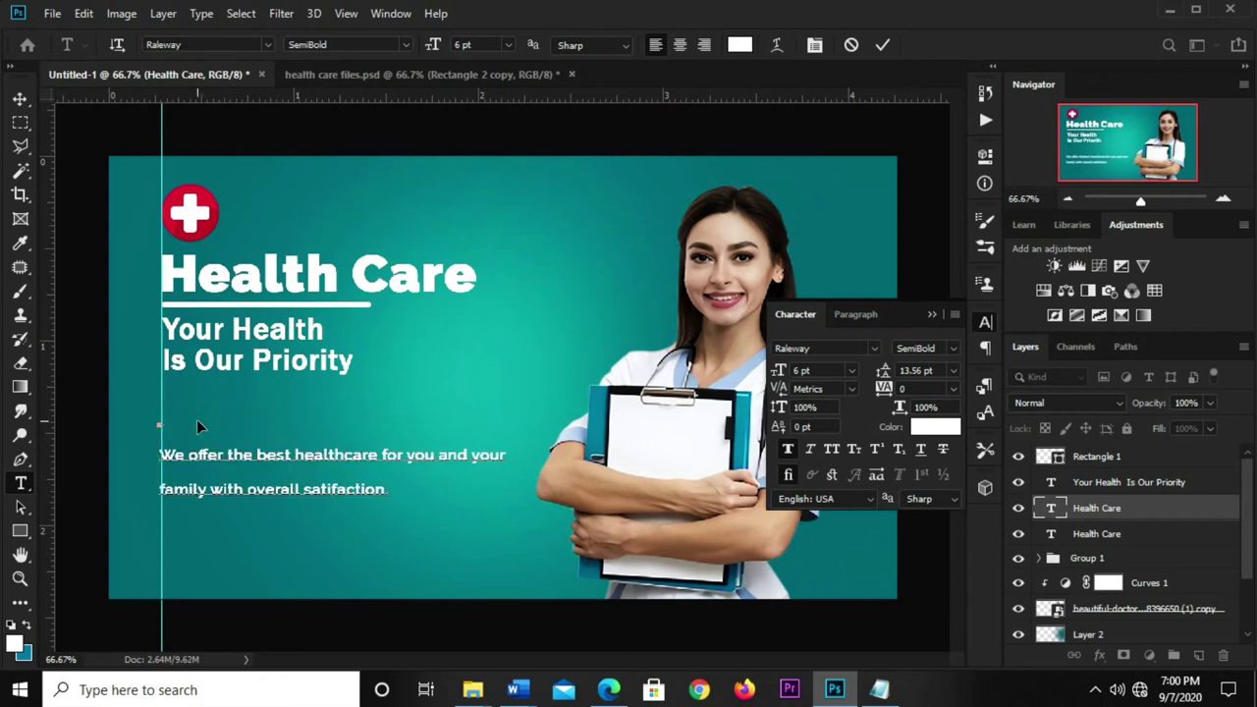
{"action": "left_click", "coordinate": [888, 44]}
{"action": "key", "text": "v"}
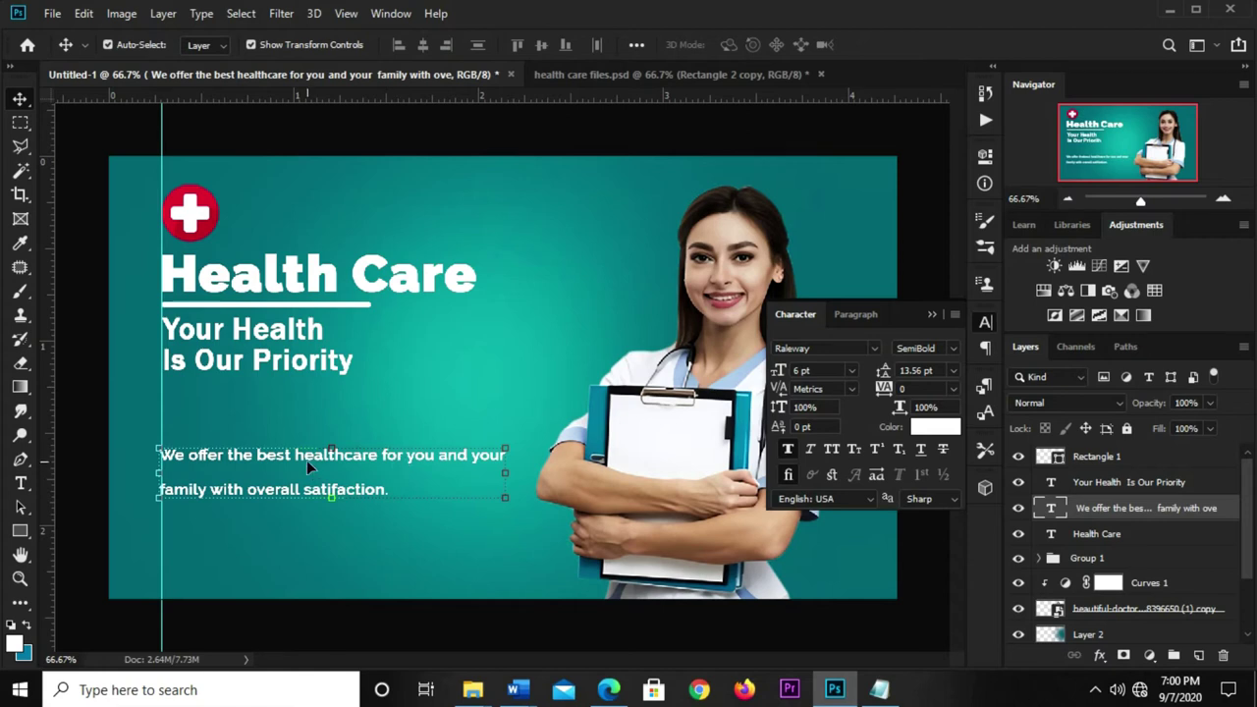
- Move the sentence up under the tagline and re-break its lines after 'for you'
{"action": "left_click_drag", "start_coordinate": [307, 462], "coordinate": [314, 420]}
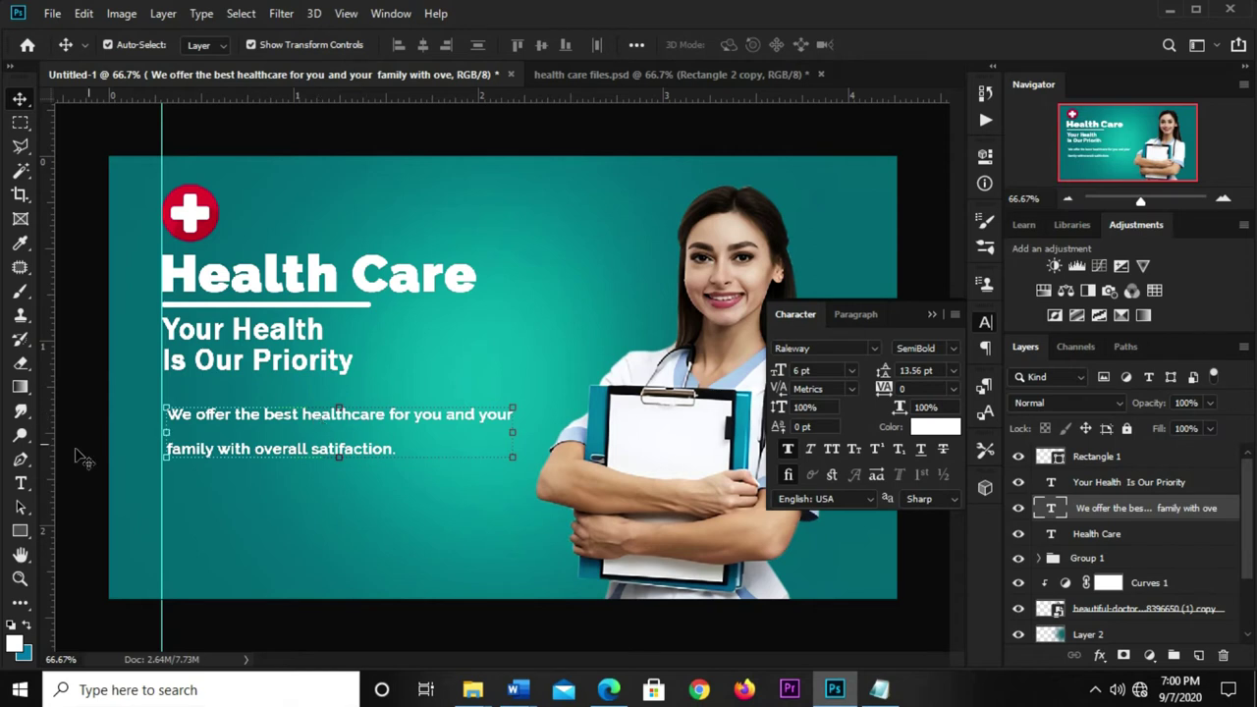
{"action": "left_click", "coordinate": [20, 483]}
{"action": "left_click", "coordinate": [74, 484]}
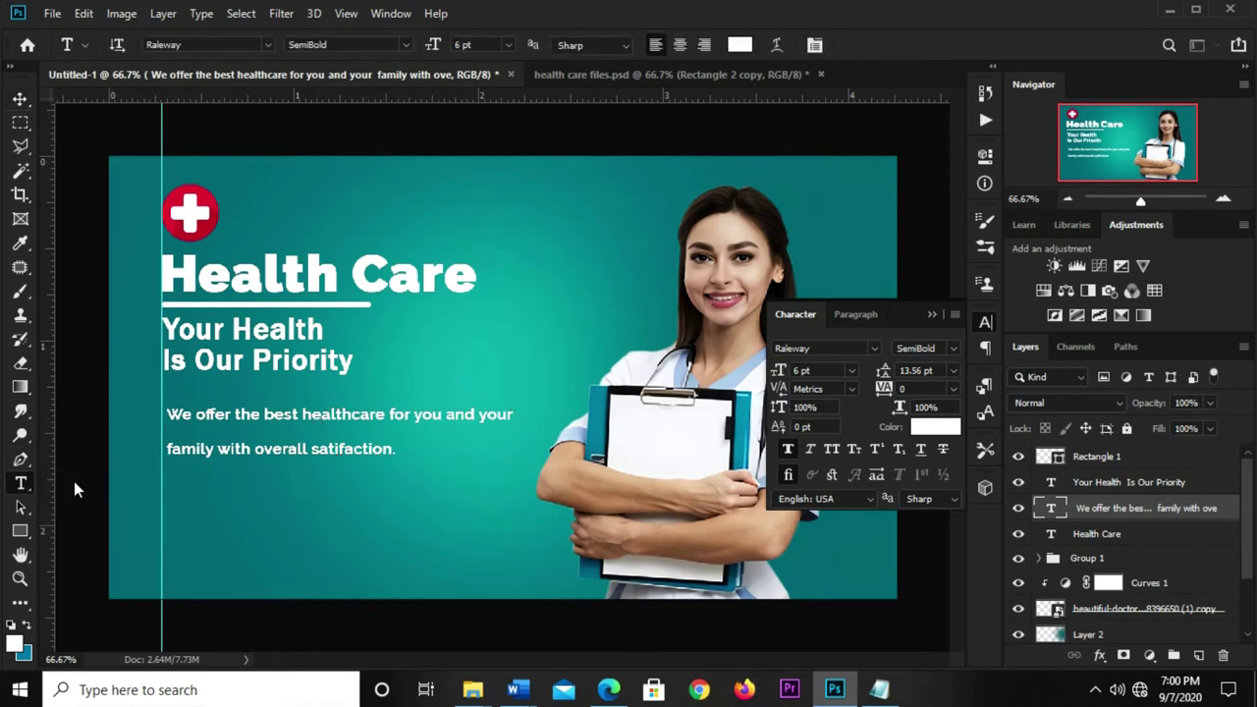
{"action": "left_click", "coordinate": [442, 414]}
{"action": "left_click", "coordinate": [432, 414]}
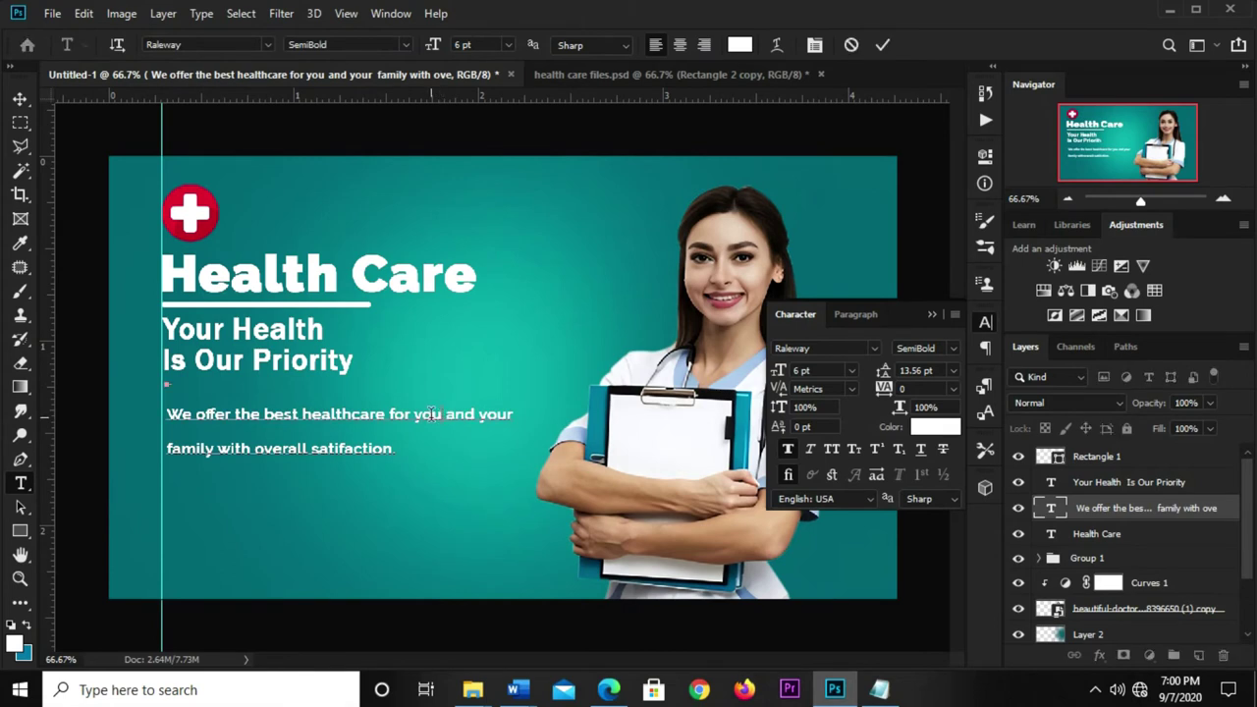
{"action": "key", "text": "Return"}
{"action": "key", "text": "Delete"}
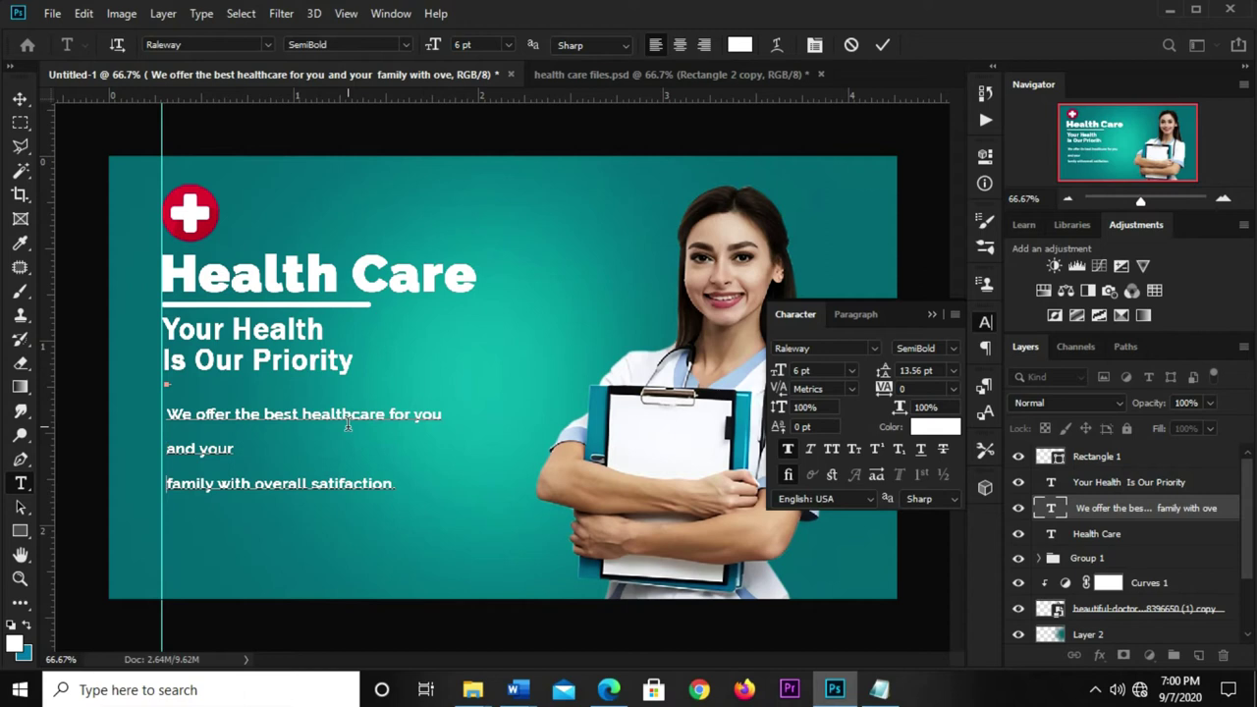
{"action": "key", "text": "Delete"}
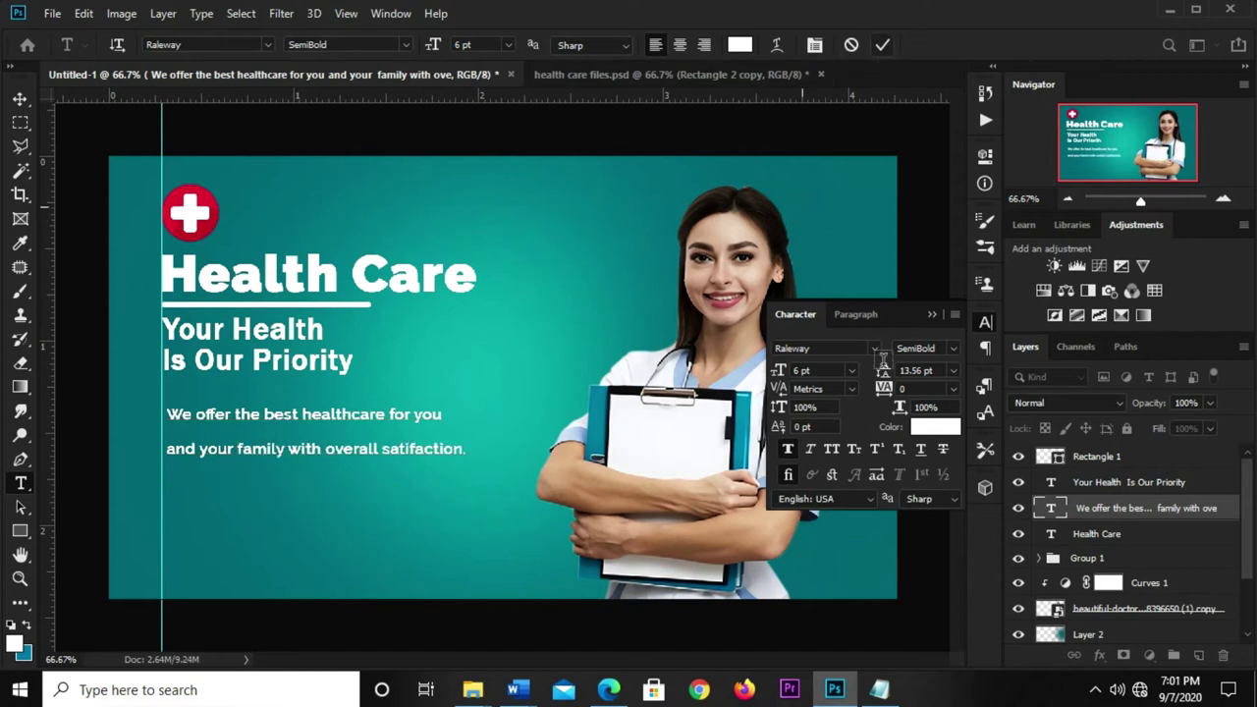
{"action": "key", "text": "ctrl+Return"}
- Set the paragraph's leading to Auto and nudge it left onto the guide
{"action": "left_click", "coordinate": [953, 373]}
{"action": "left_click", "coordinate": [943, 394]}
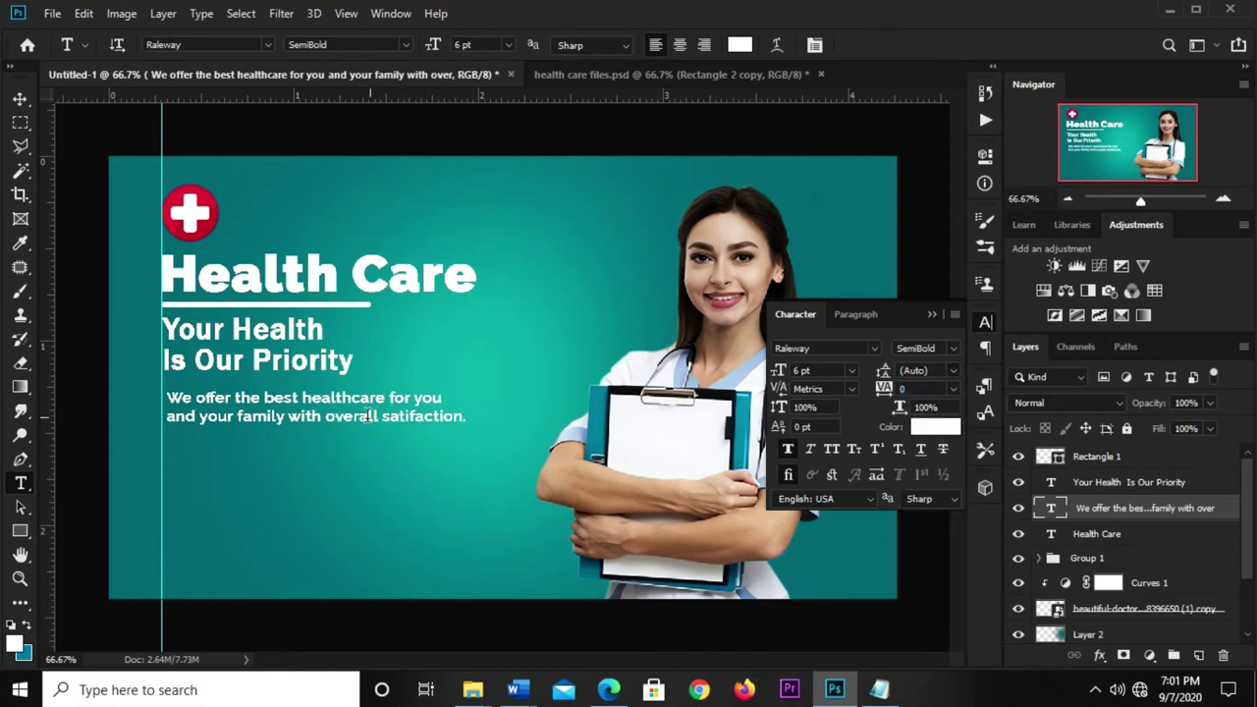
{"action": "key", "text": "v"}
{"action": "key", "text": "Left"}
{"action": "key", "text": "Left"}
{"action": "key", "text": "Left"}
{"action": "key", "text": "Left"}
{"action": "key", "text": "Left"}
{"action": "key", "text": "Left"}
{"action": "key", "text": "Return"}
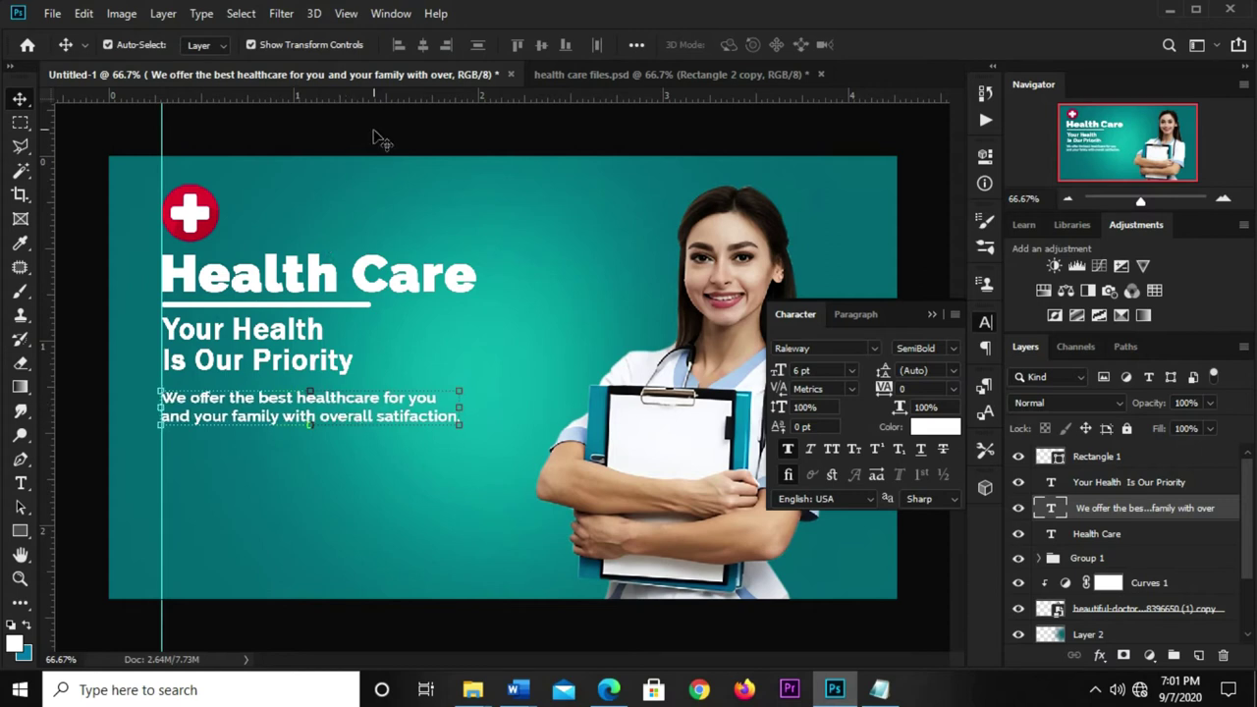
{"action": "left_click", "coordinate": [374, 138]}
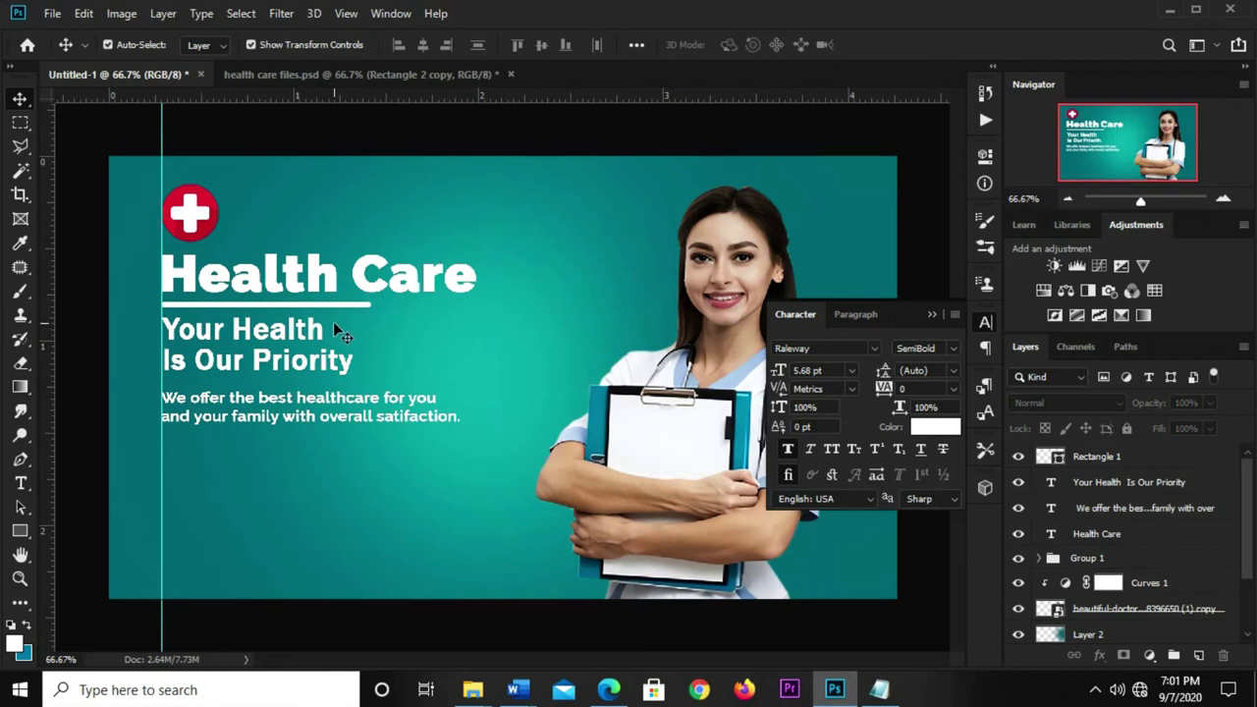
- Duplicate the offer paragraph below itself and copy 'Emergency helpline' from the notes
{"action": "left_click", "coordinate": [321, 420]}
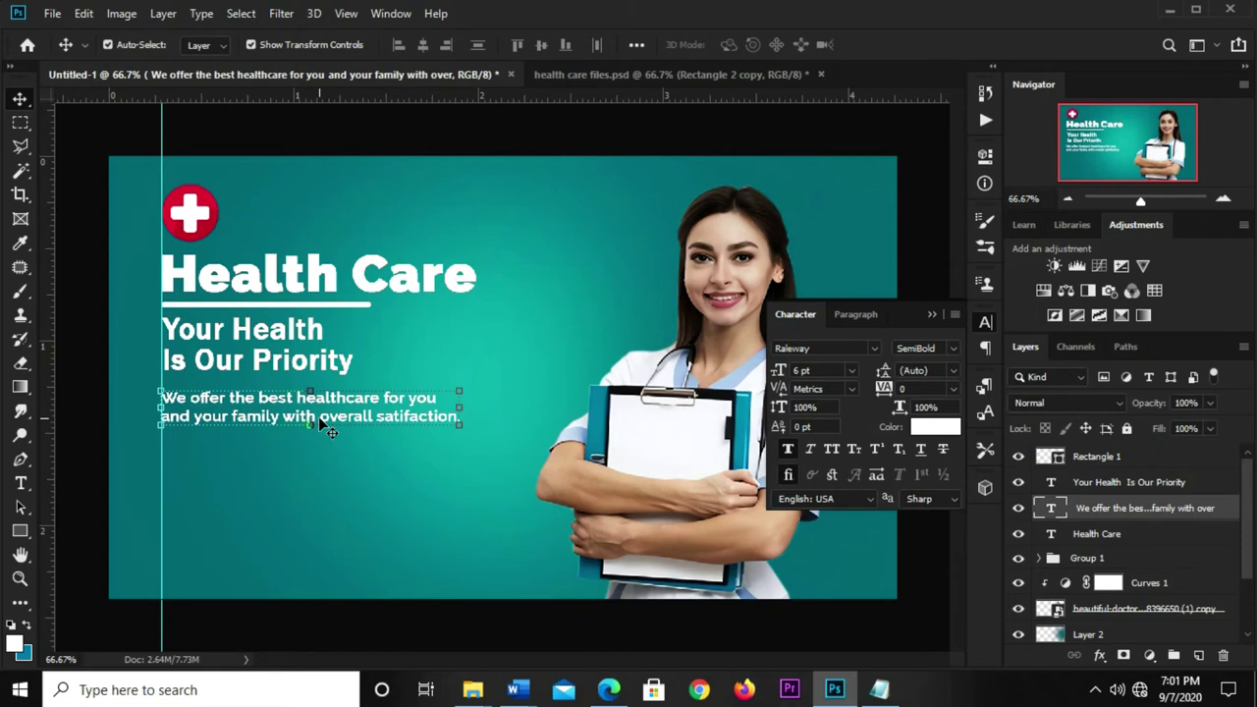
{"action": "left_click_drag", "start_coordinate": [327, 424], "coordinate": [329, 476]}
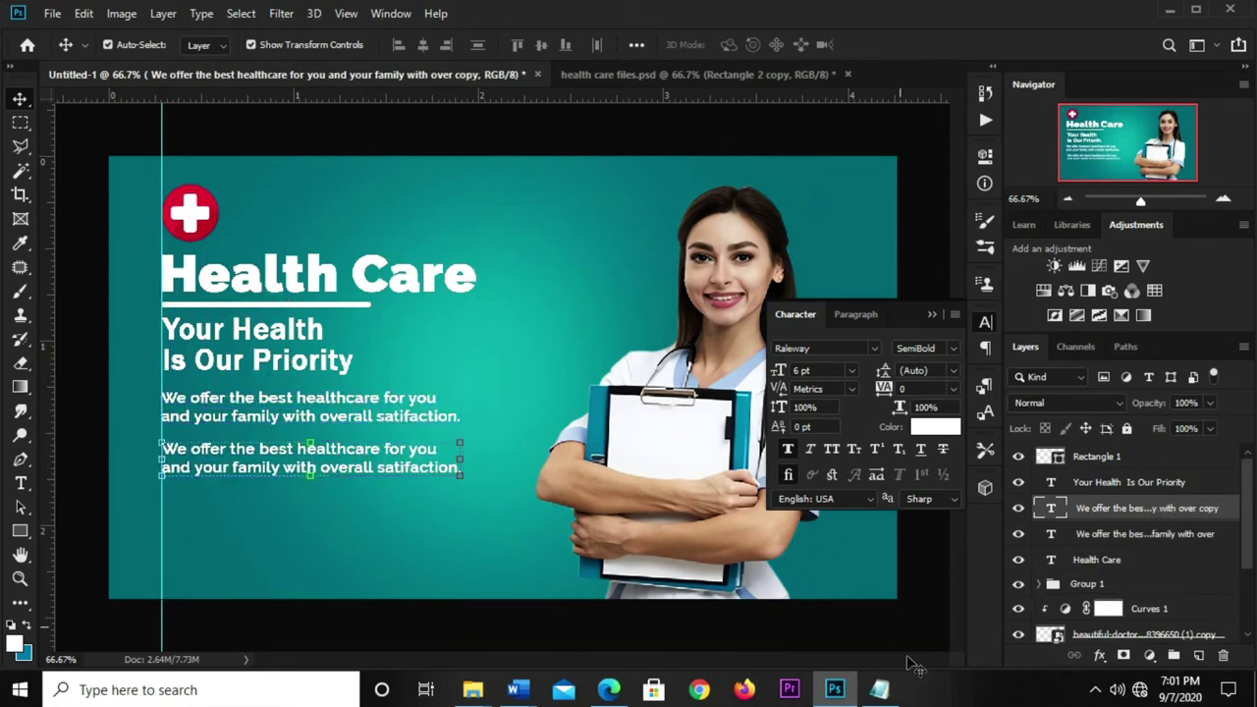
{"action": "left_click", "coordinate": [880, 689]}
{"action": "left_click_drag", "start_coordinate": [554, 408], "coordinate": [424, 410]}
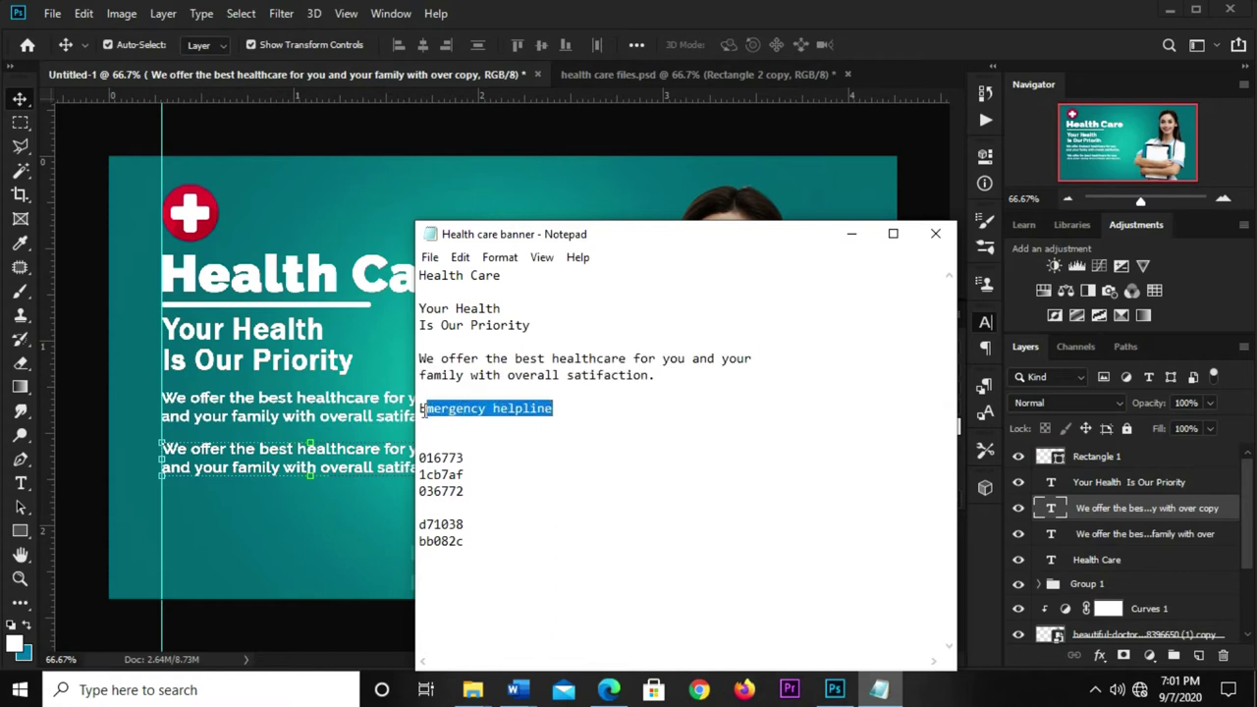
{"action": "right_click", "coordinate": [423, 410]}
{"action": "left_click", "coordinate": [462, 187]}
{"action": "left_click", "coordinate": [252, 566]}
- Replace the duplicate paragraph's text with 'Emergency helpline'
{"action": "left_click", "coordinate": [20, 482]}
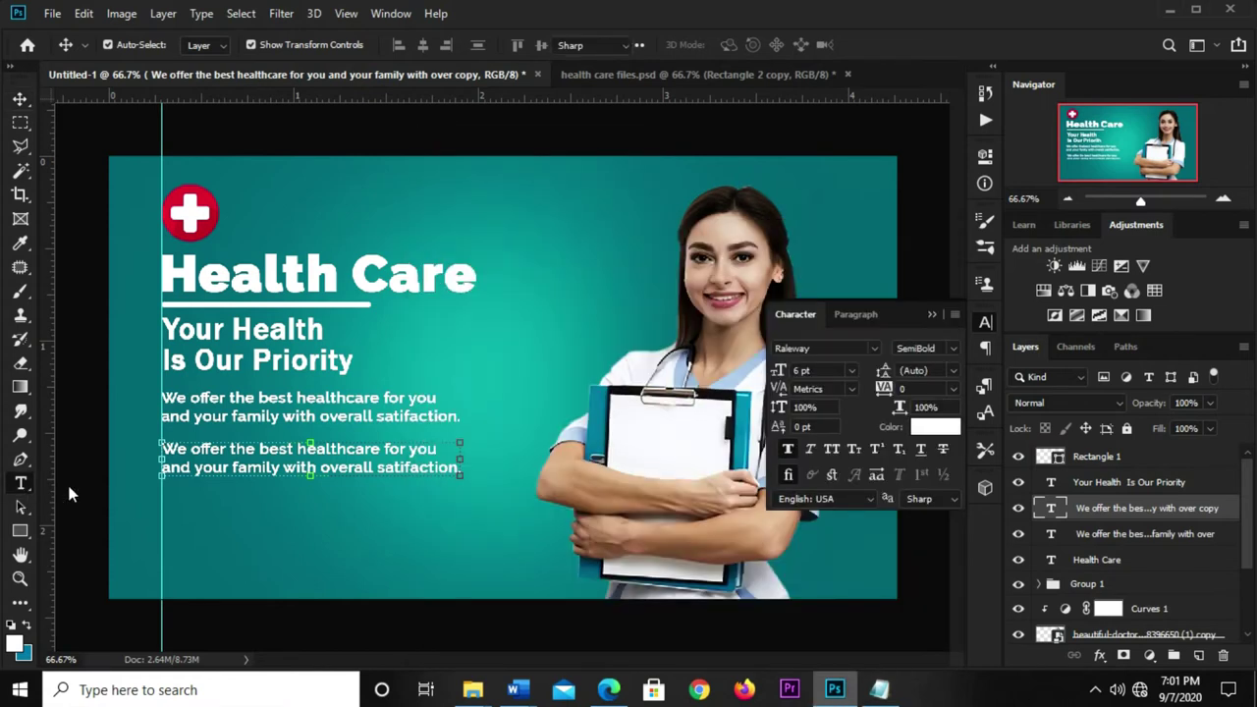
{"action": "left_click", "coordinate": [263, 466]}
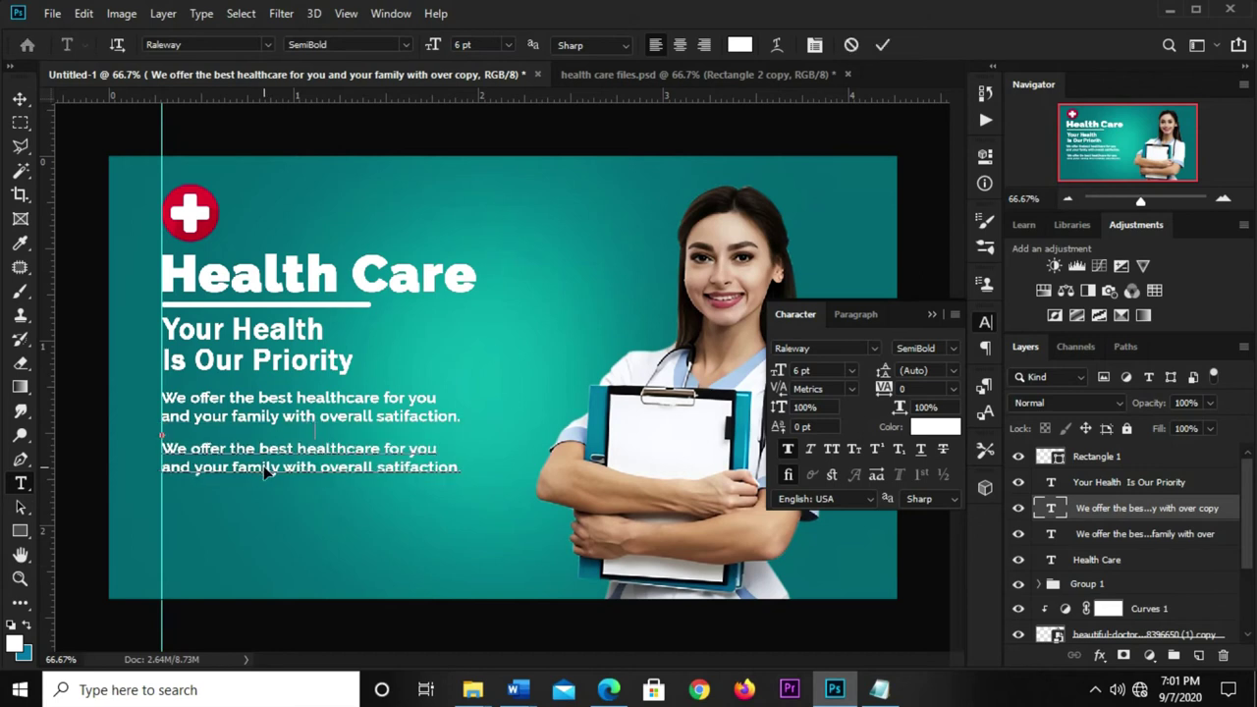
{"action": "key", "text": "ctrl+a"}
{"action": "key", "text": "ctrl+v"}
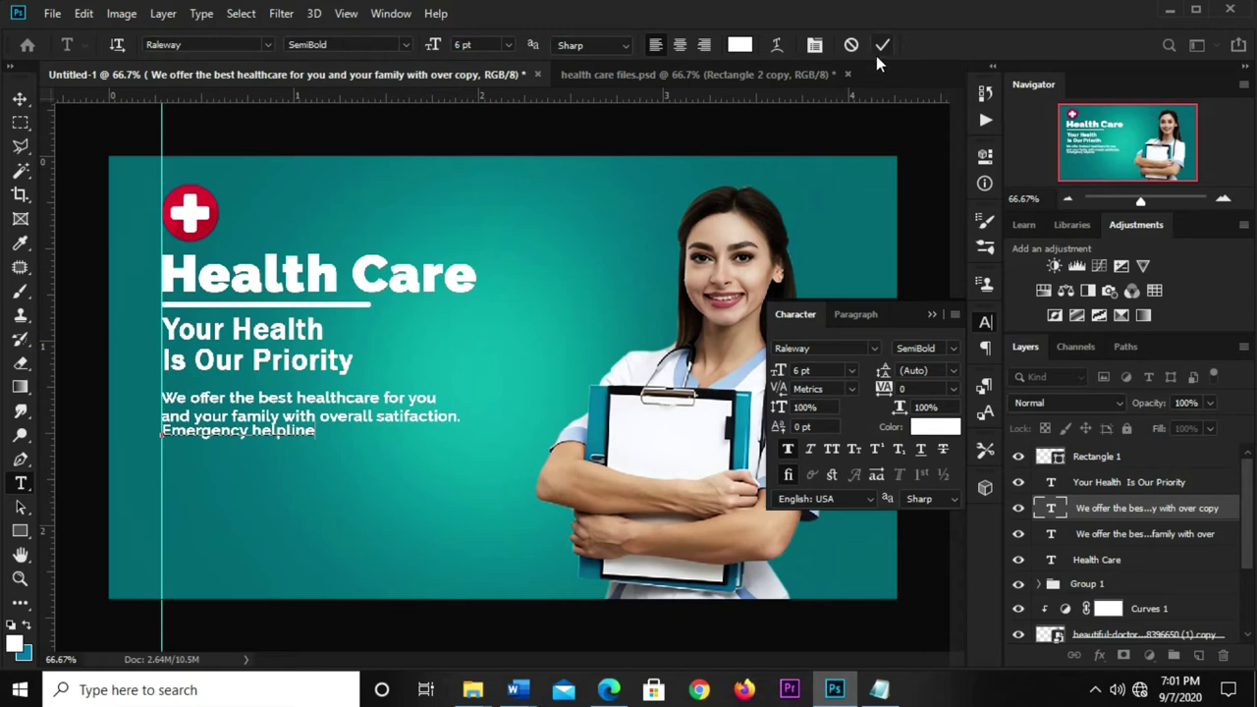
{"action": "key", "text": "Escape"}
{"action": "key", "text": "v"}
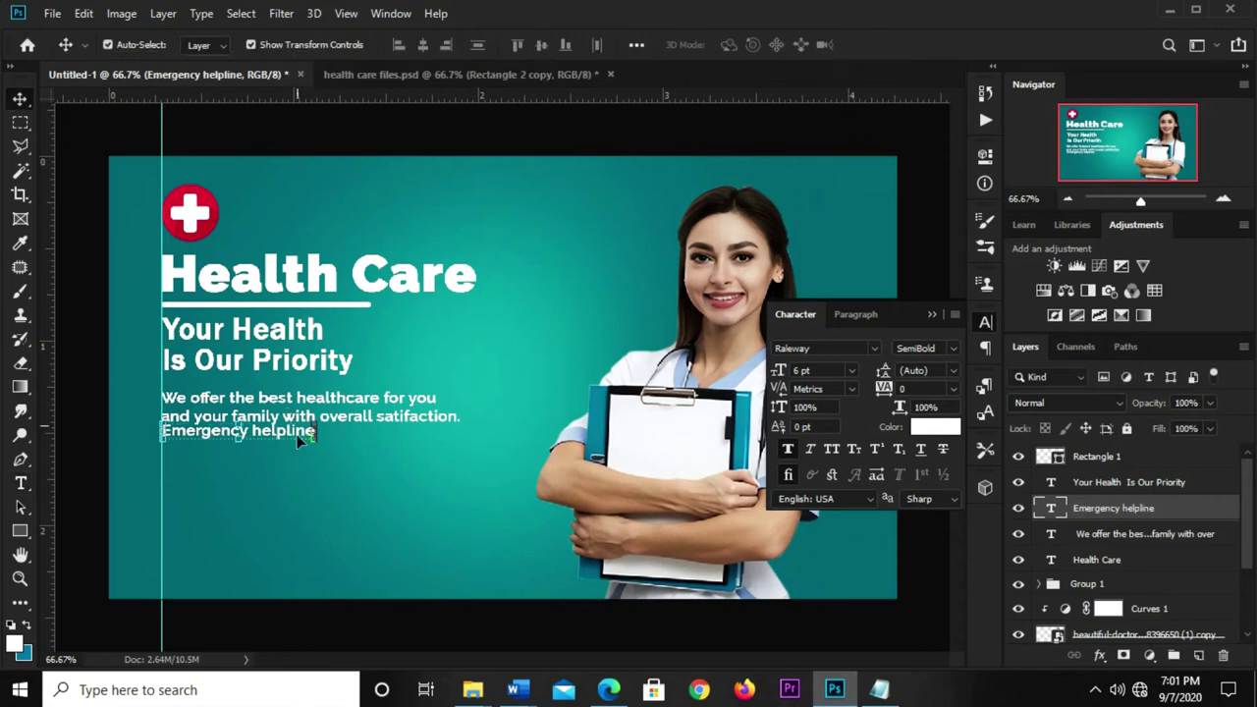
- Position the 'Emergency helpline' line just below the offer sentence
{"action": "left_click_drag", "start_coordinate": [291, 433], "coordinate": [285, 463]}
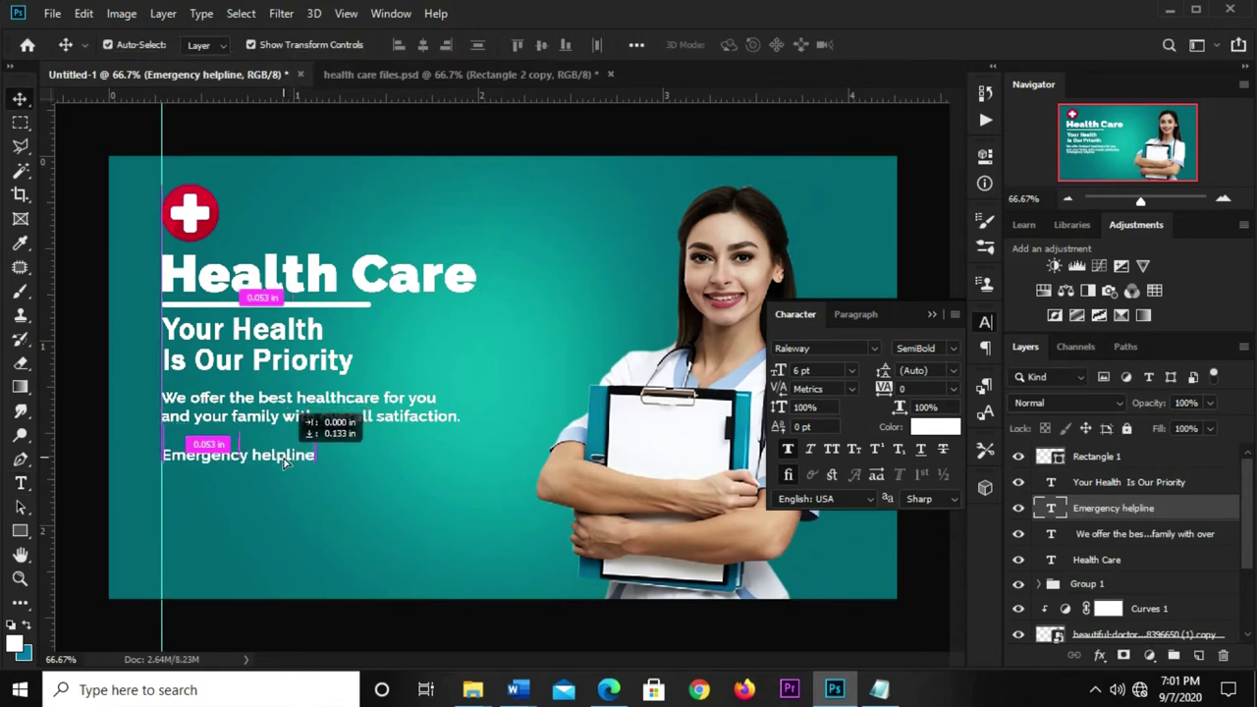
{"action": "left_click_drag", "start_coordinate": [285, 462], "coordinate": [283, 451]}
{"action": "left_click", "coordinate": [210, 447]}
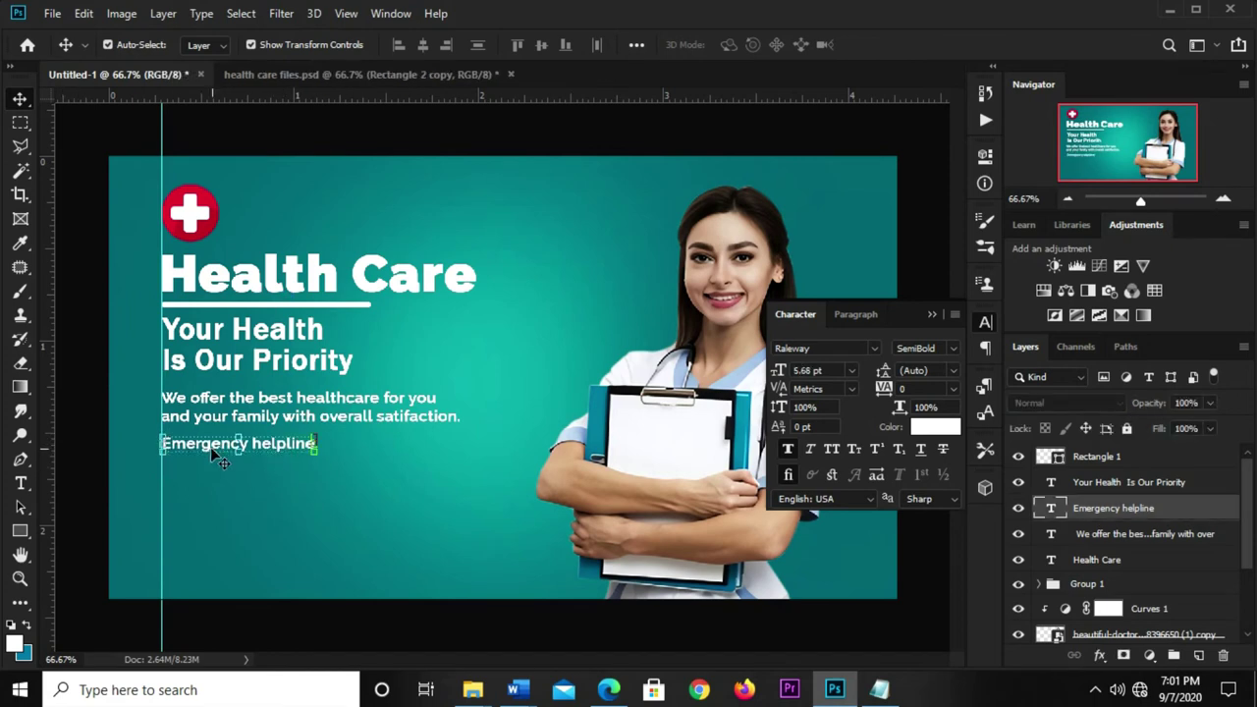
{"action": "left_click", "coordinate": [73, 476]}
{"action": "left_click", "coordinate": [93, 480]}
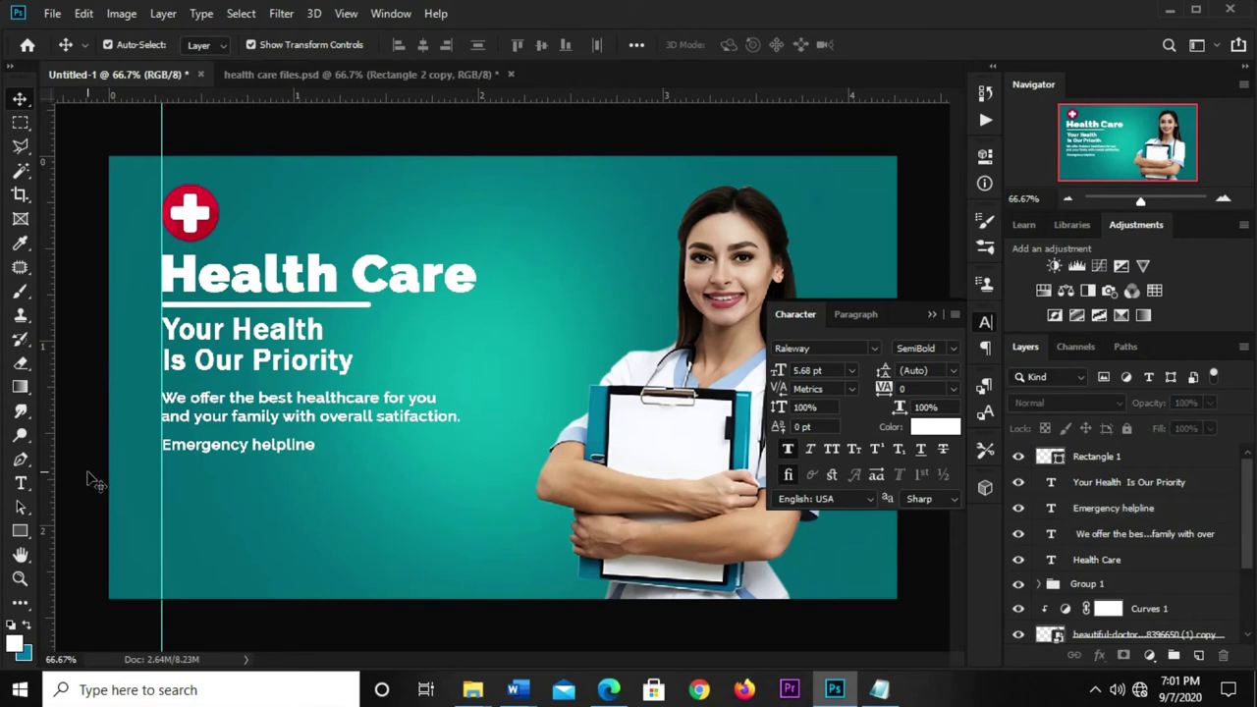
- Draw a white 376 × 54 px bar under the helpline with 27 px rounded corners
{"action": "left_click", "coordinate": [20, 531]}
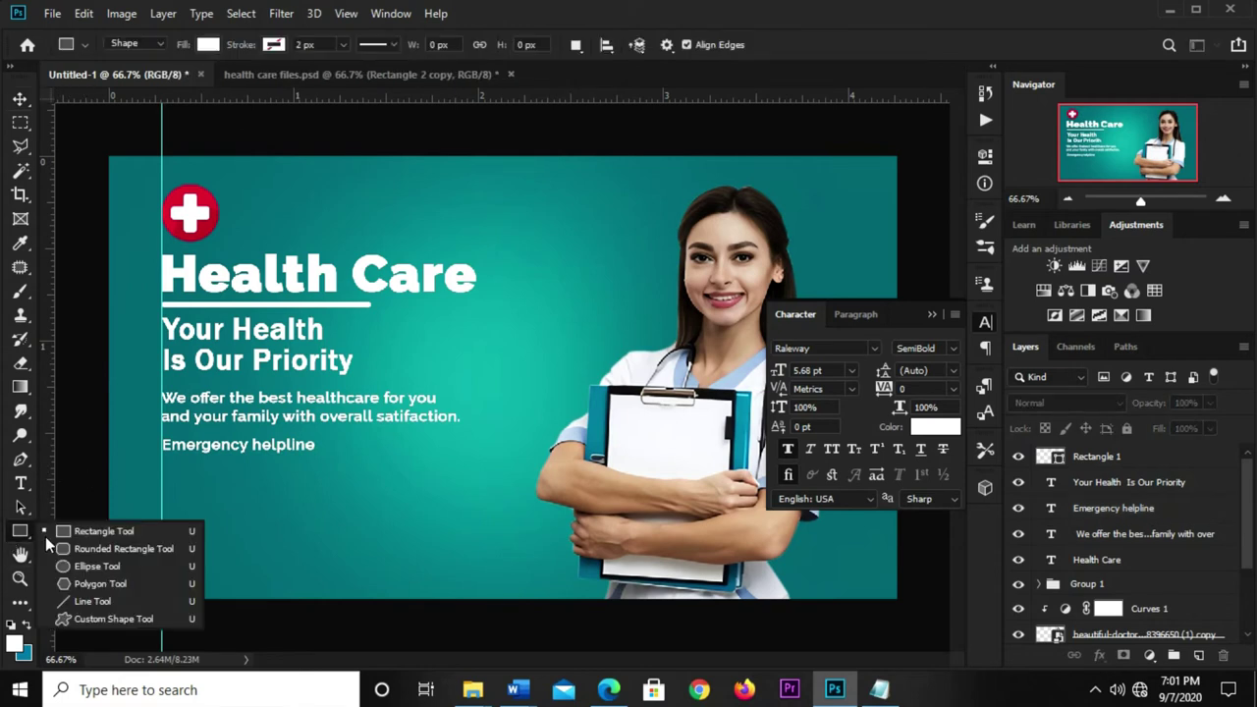
{"action": "left_click", "coordinate": [87, 532]}
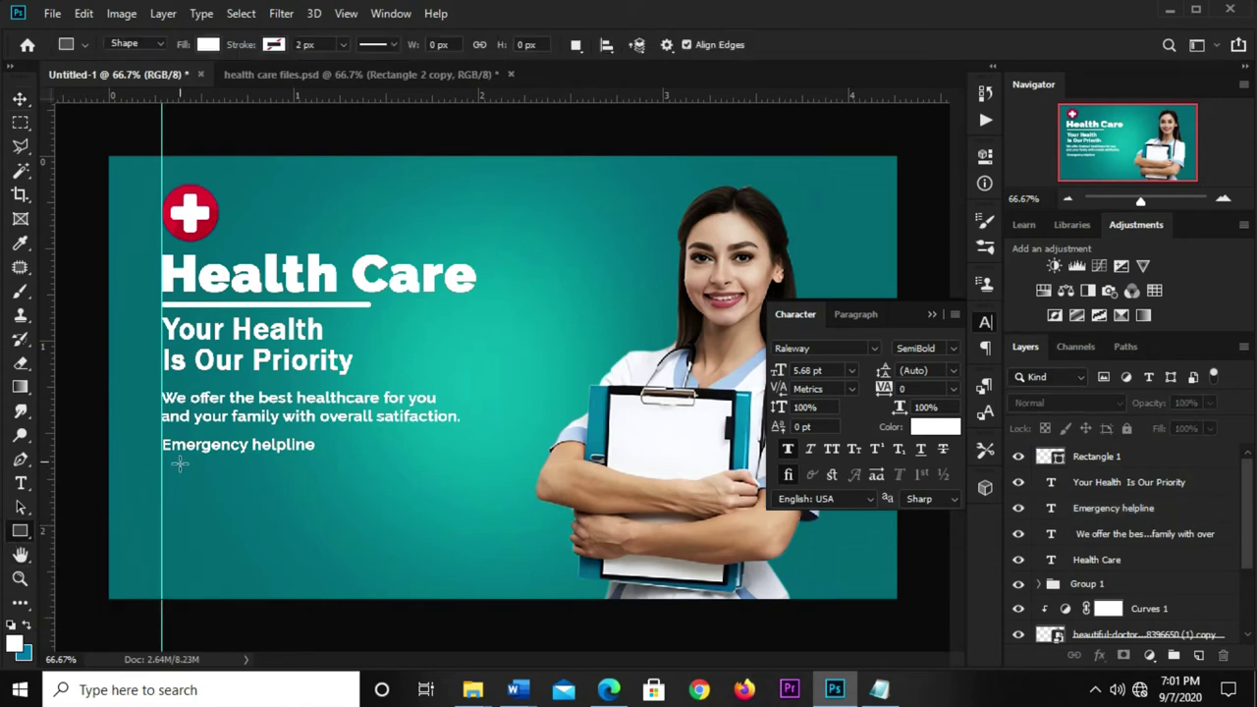
{"action": "mouse_move", "coordinate": [162, 460]}
{"action": "left_mouse_down"}
{"action": "mouse_move", "coordinate": [407, 498]}
{"action": "mouse_move", "coordinate": [390, 492]}
{"action": "left_mouse_up"}
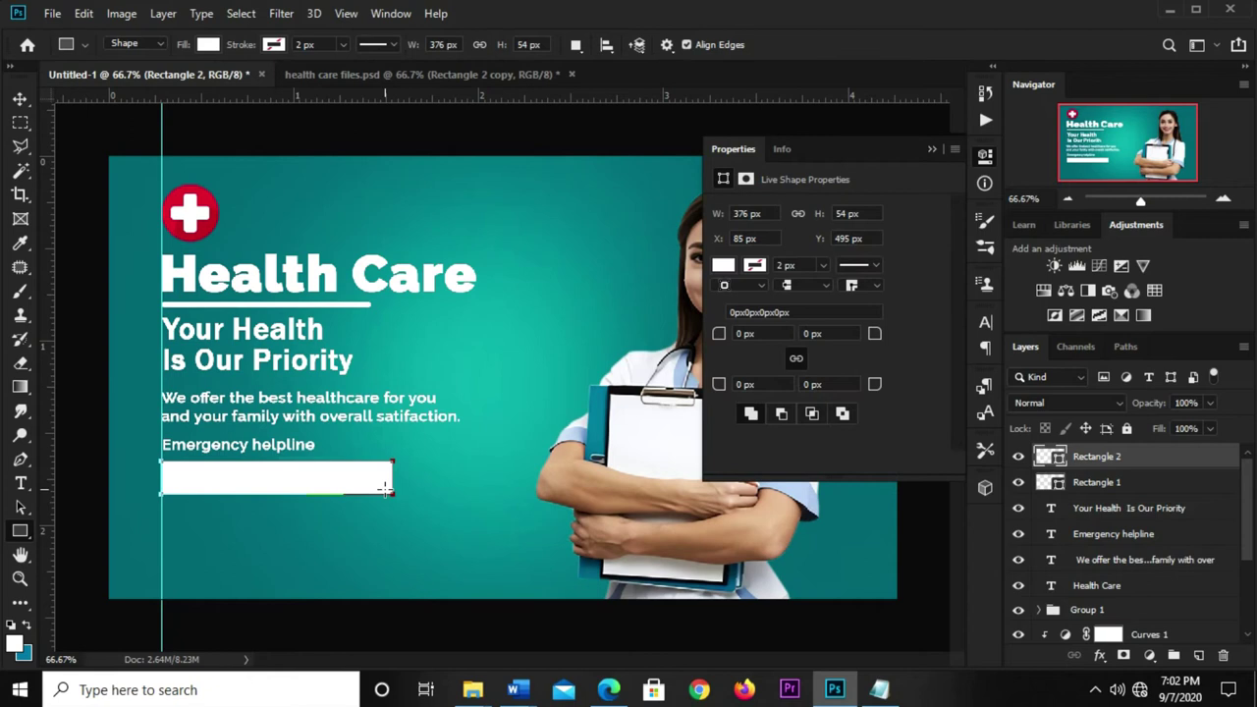
{"action": "key", "text": "v"}
{"action": "left_click_drag", "start_coordinate": [874, 333], "coordinate": [928, 346]}
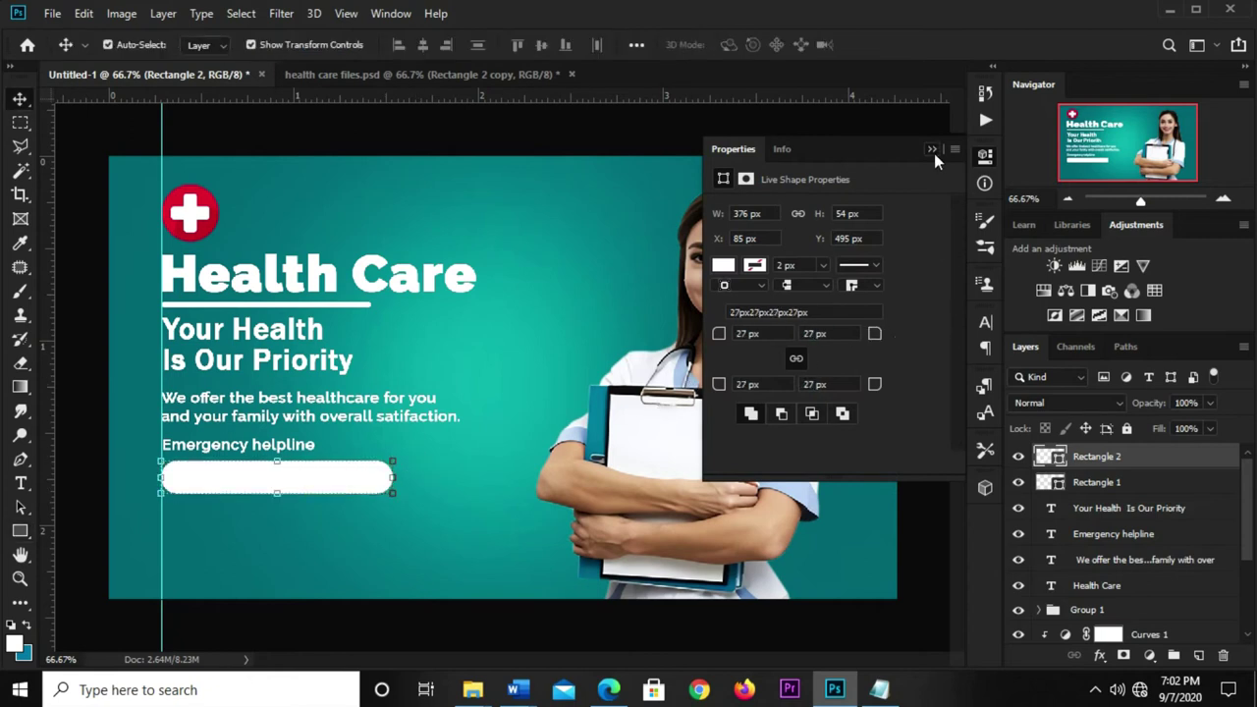
{"action": "left_click", "coordinate": [932, 148]}
{"action": "left_click", "coordinate": [503, 145]}
- Enlarge 'Emergency helpline' to about 125%, nudge it down, and switch to health care files.psd
{"action": "left_click", "coordinate": [292, 447]}
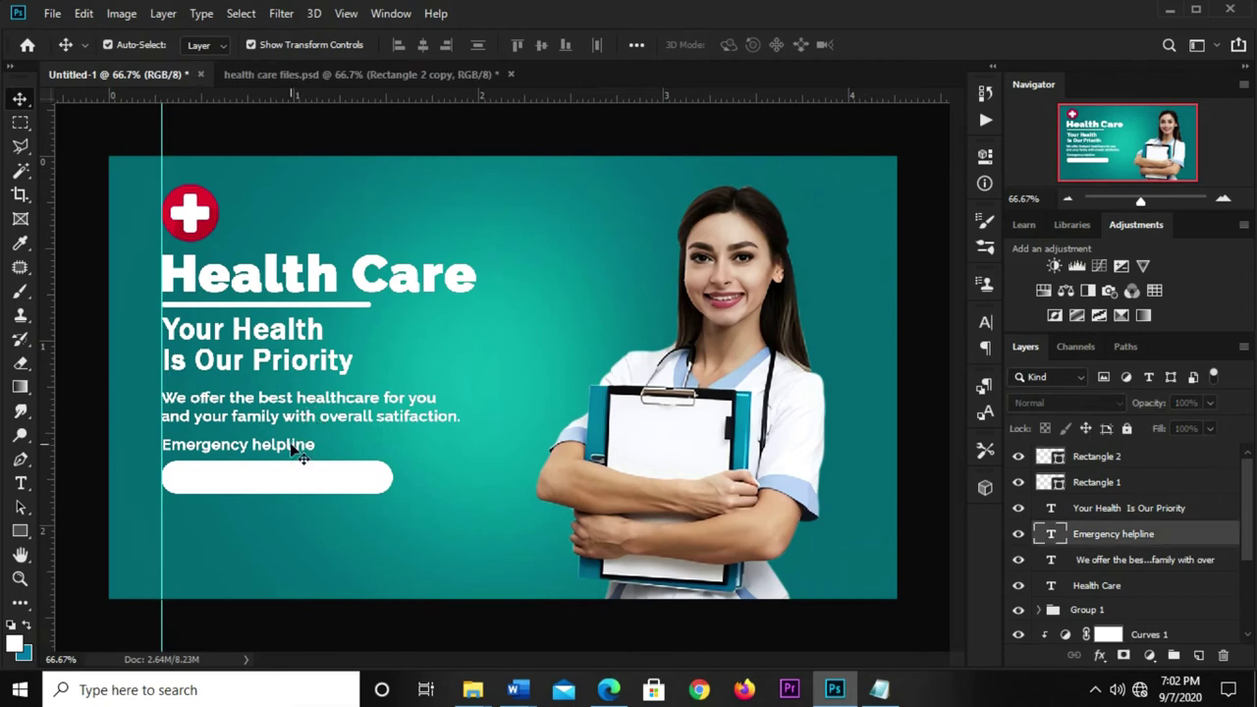
{"action": "key", "text": "ctrl+t"}
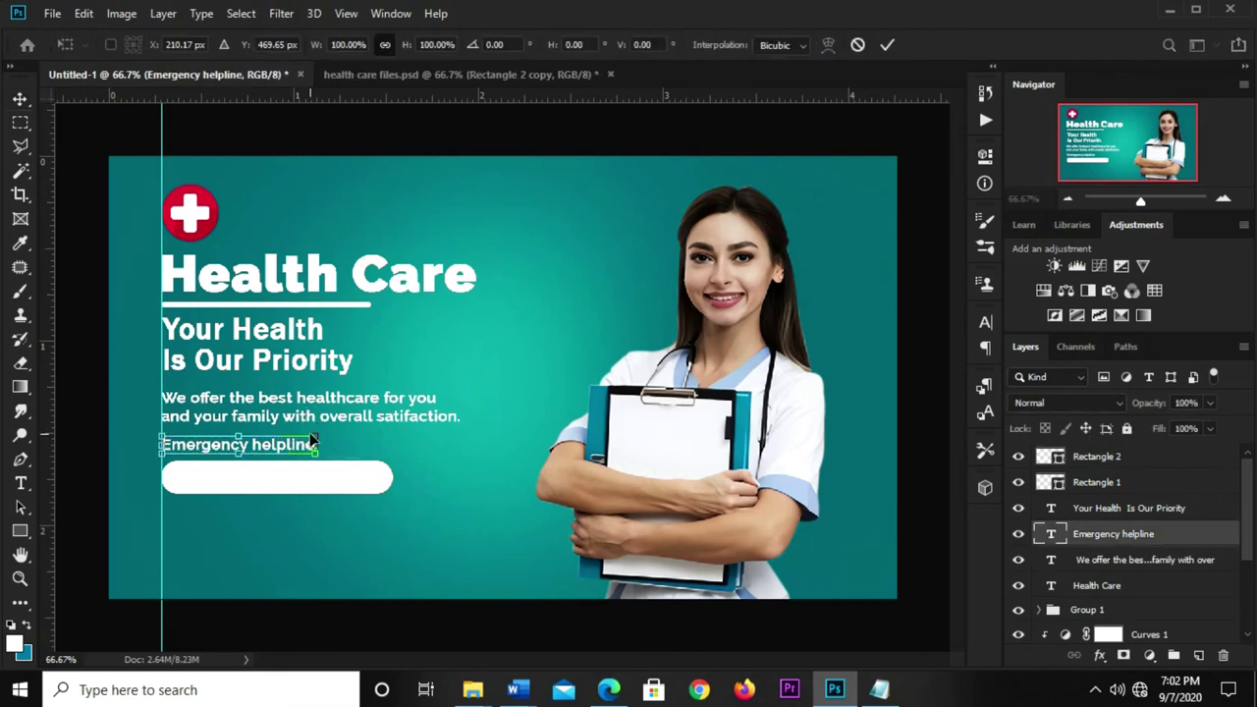
{"action": "left_click_drag", "start_coordinate": [309, 444], "coordinate": [344, 422]}
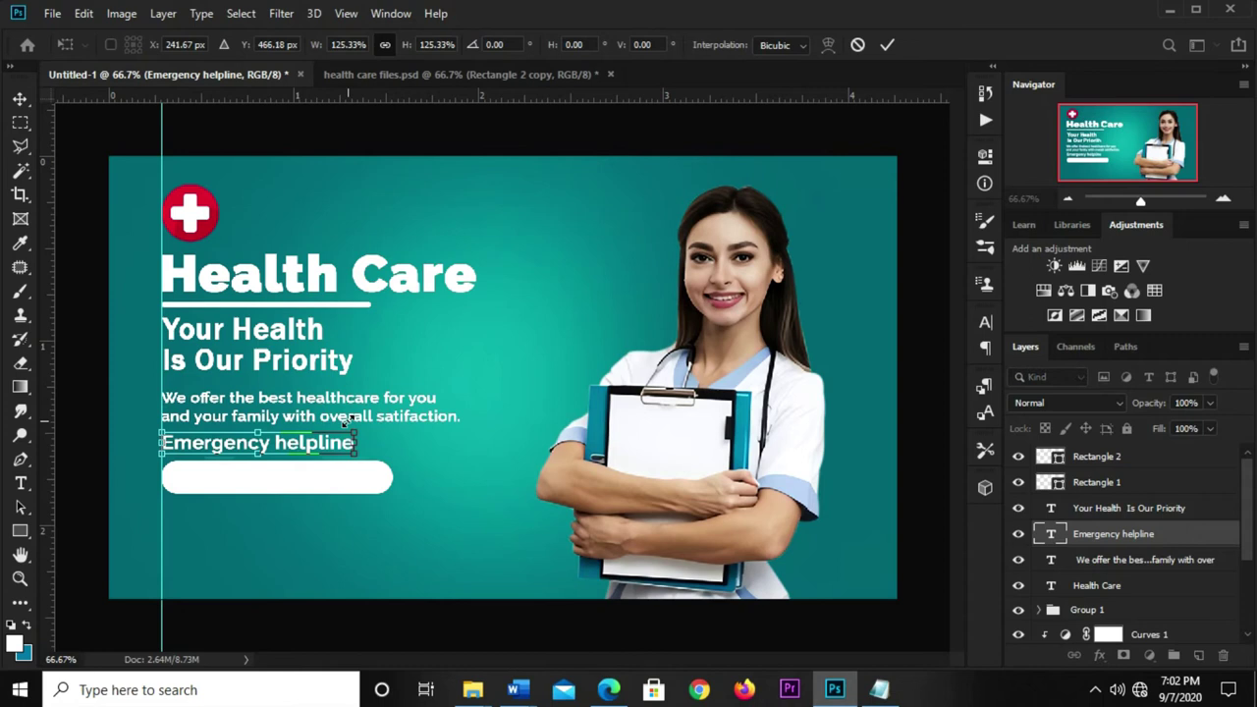
{"action": "key", "text": "Return"}
{"action": "key", "text": "Down"}
{"action": "key", "text": "Down"}
{"action": "key", "text": "Down"}
{"action": "left_click", "coordinate": [264, 622]}
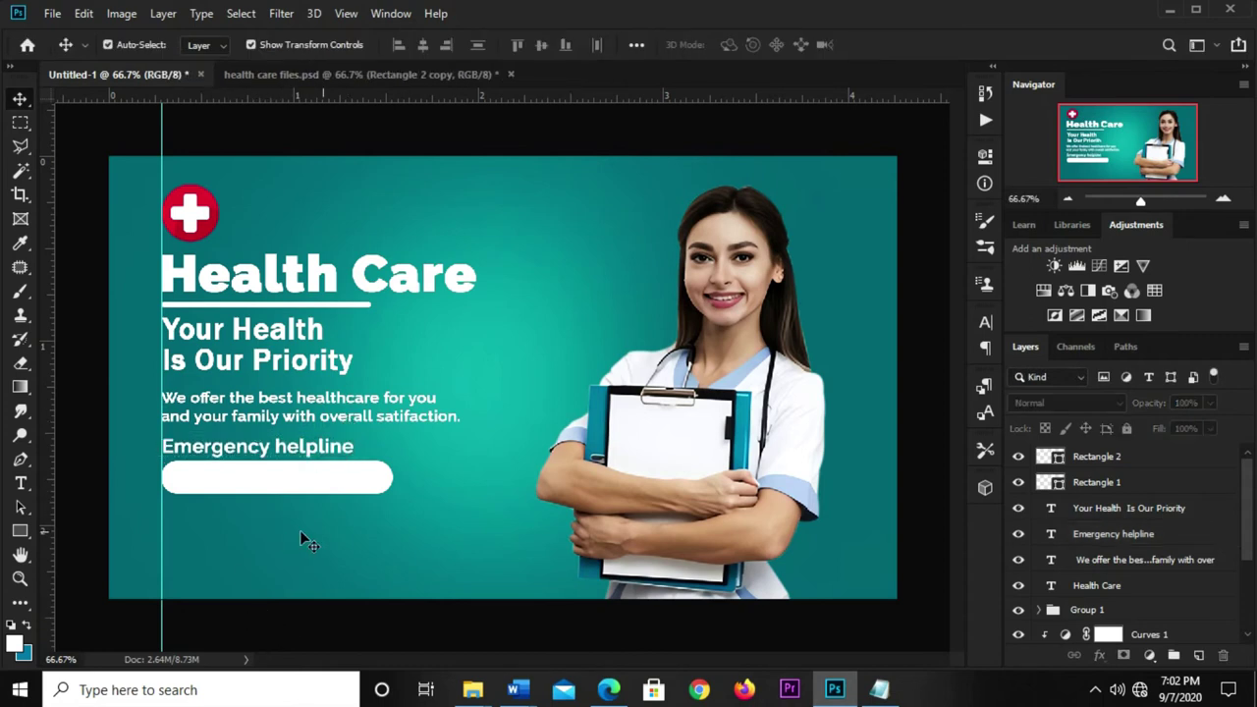
{"action": "left_click", "coordinate": [359, 75]}
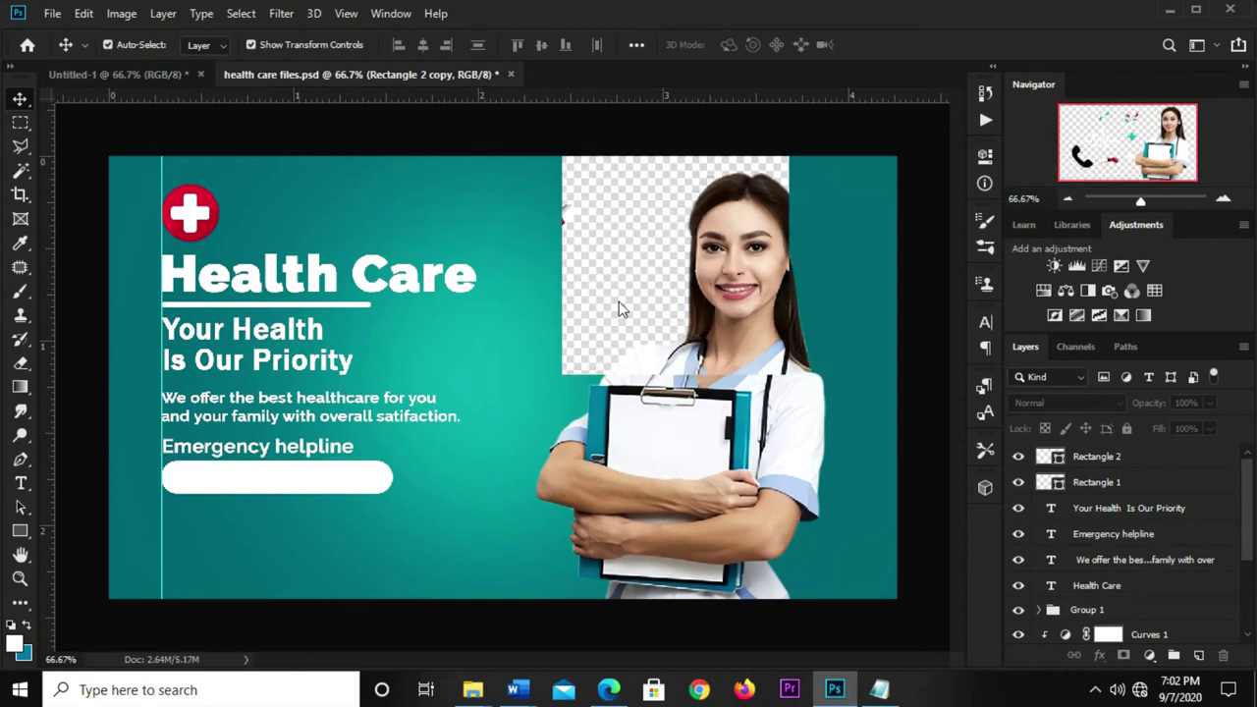
{"action": "left_click", "coordinate": [278, 506]}
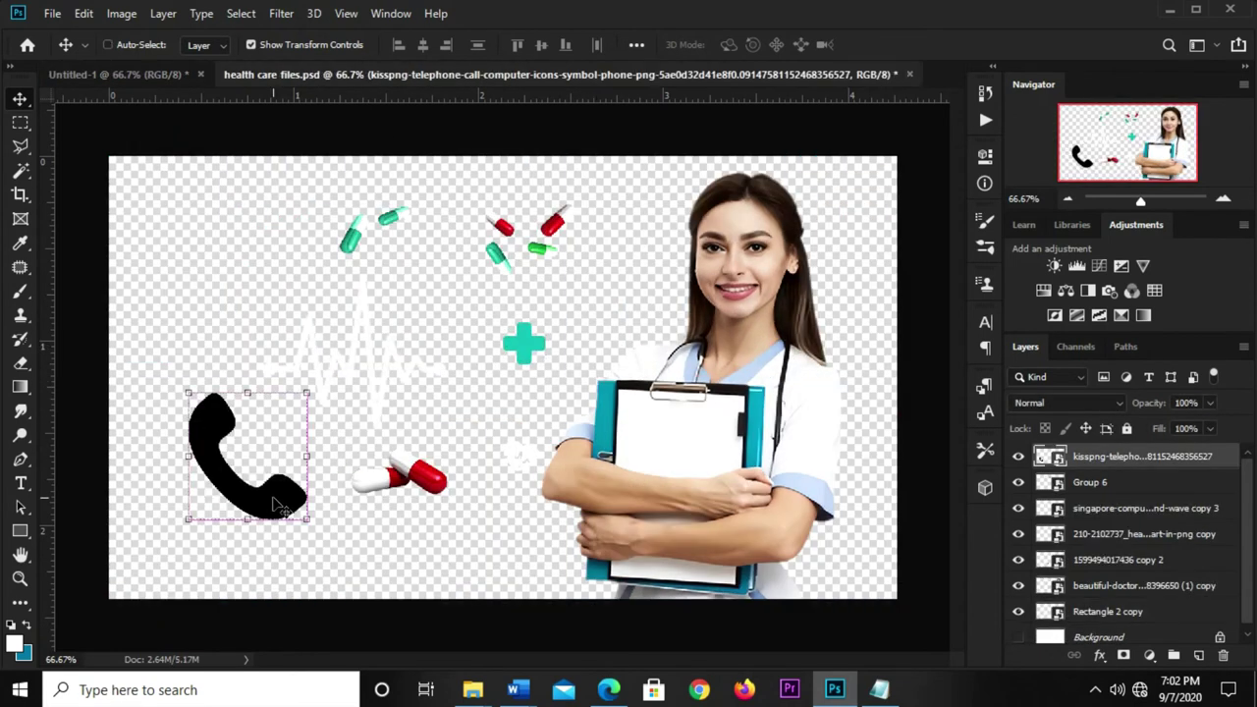
- Bring the telephone icon into the banner and shrink it to fit the helpline bar
{"action": "left_click_drag", "start_coordinate": [146, 89], "coordinate": [528, 344]}
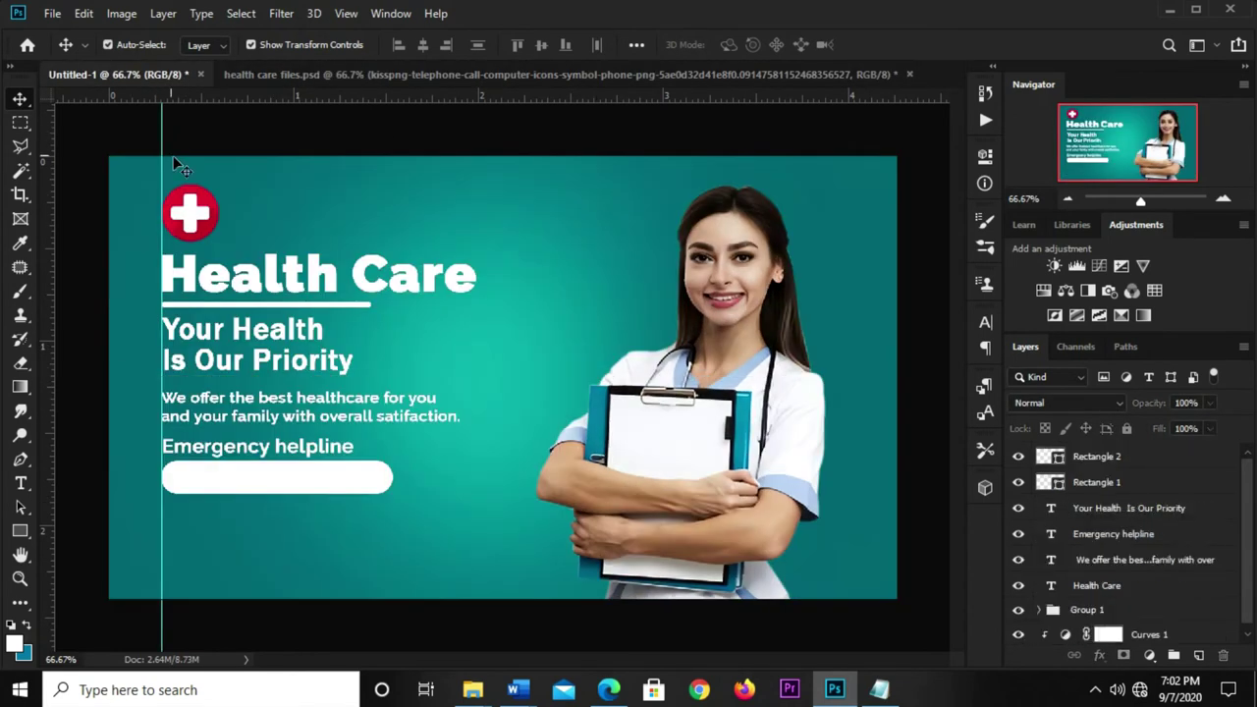
{"action": "key", "text": "ctrl+t"}
{"action": "mouse_move", "coordinate": [562, 315]}
{"action": "left_mouse_down"}
{"action": "mouse_move", "coordinate": [489, 405]}
{"action": "mouse_move", "coordinate": [224, 501]}
{"action": "mouse_move", "coordinate": [191, 477]}
{"action": "mouse_move", "coordinate": [196, 491]}
{"action": "left_mouse_up"}
{"action": "key", "text": "Return"}
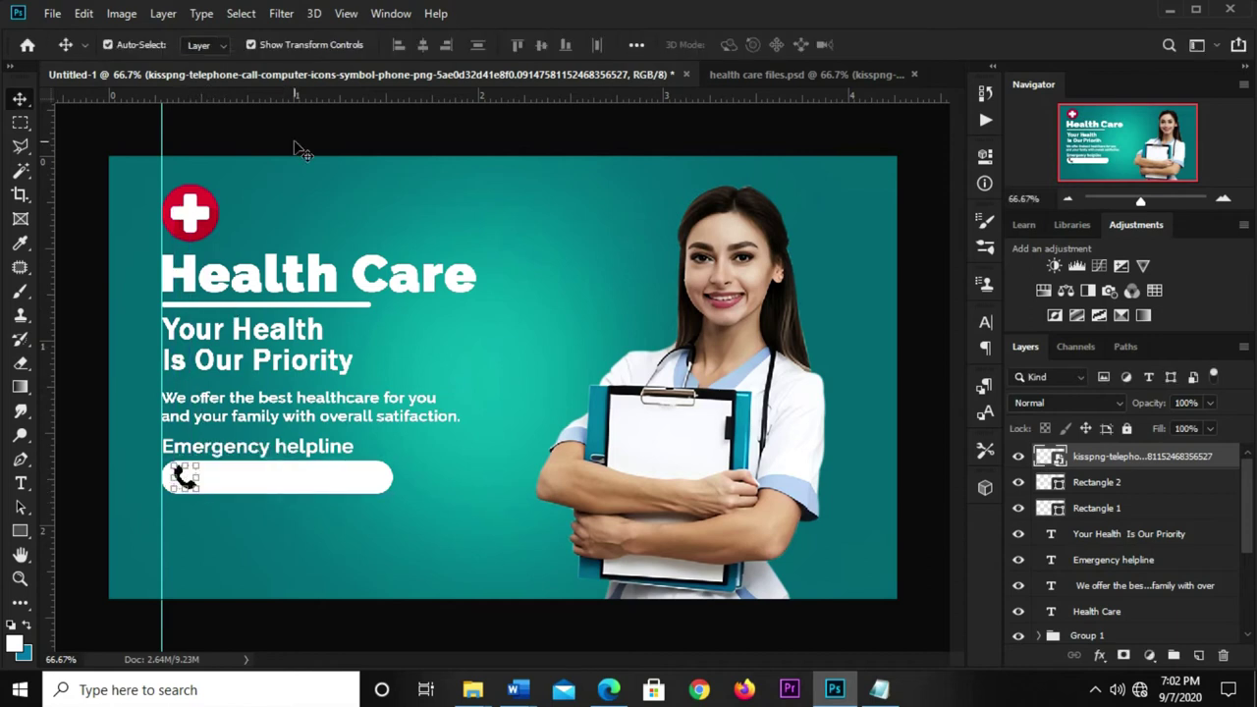
{"action": "left_click", "coordinate": [300, 146]}
- Tint the phone icon teal 016773 with a Color Overlay layer style
{"action": "left_click", "coordinate": [185, 479]}
{"action": "left_click", "coordinate": [1101, 656]}
{"action": "left_click", "coordinate": [1144, 472]}
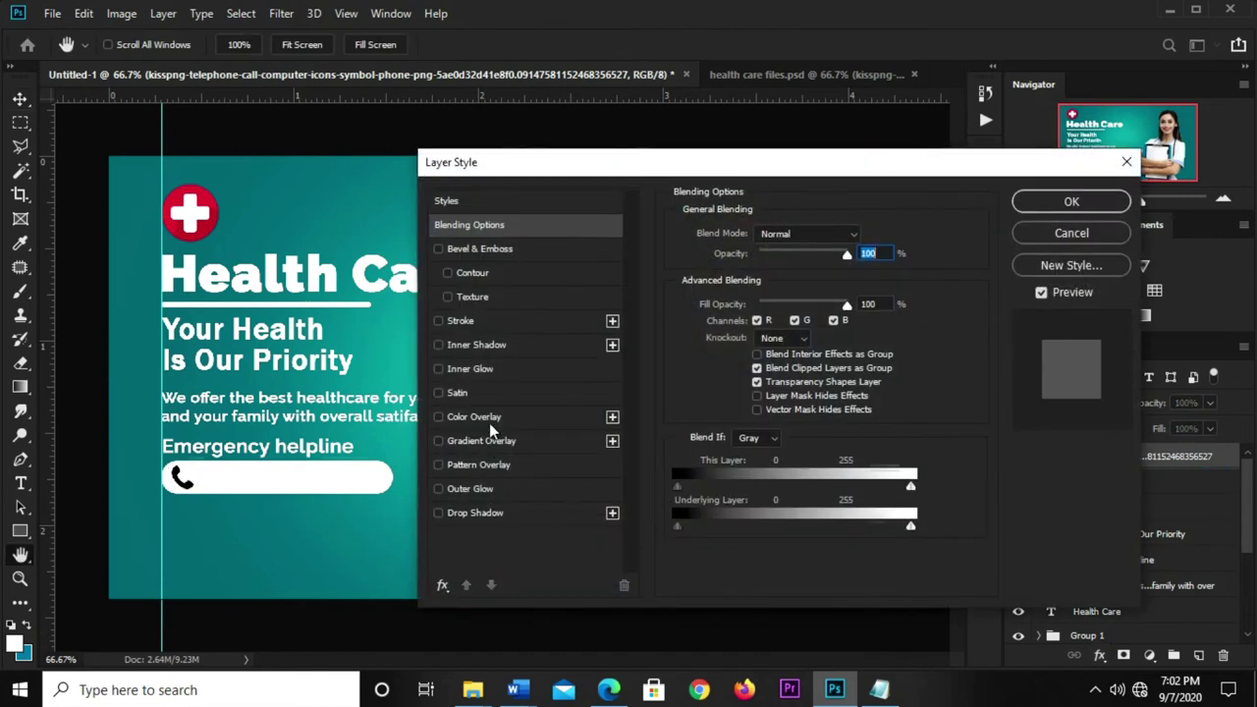
{"action": "left_click", "coordinate": [488, 419]}
{"action": "left_click", "coordinate": [864, 236]}
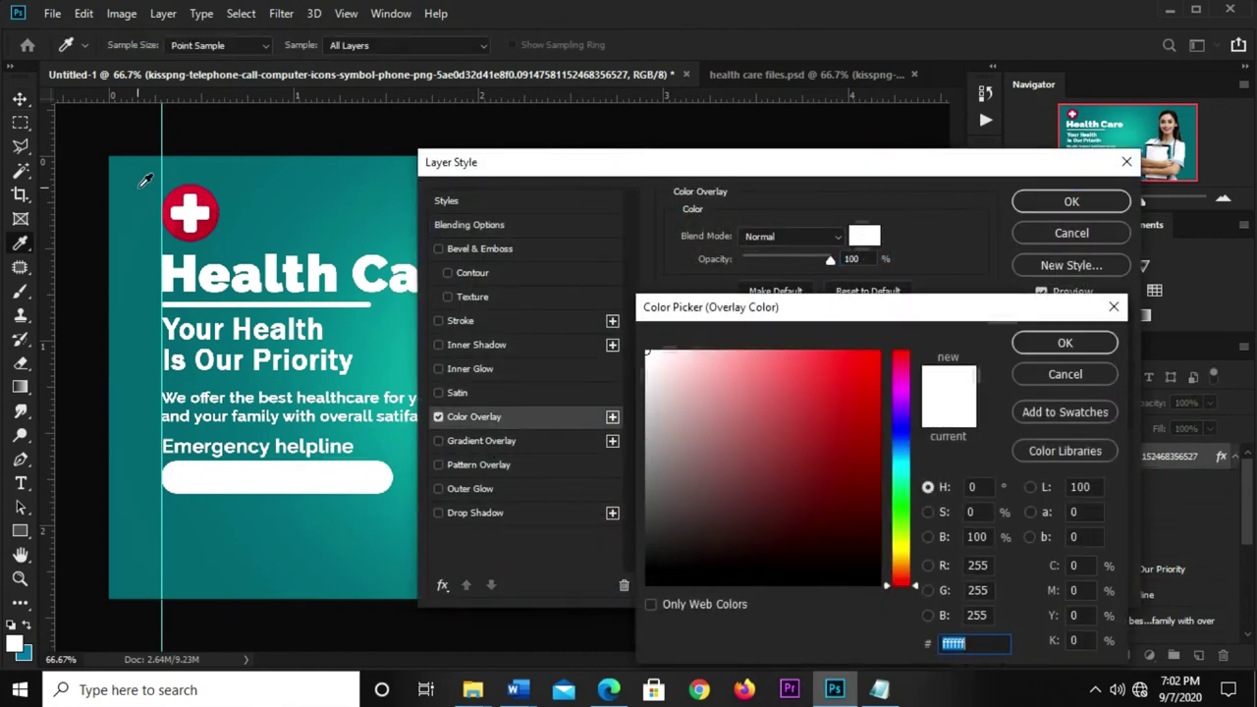
{"action": "left_click", "coordinate": [159, 184]}
{"action": "left_click", "coordinate": [1065, 342]}
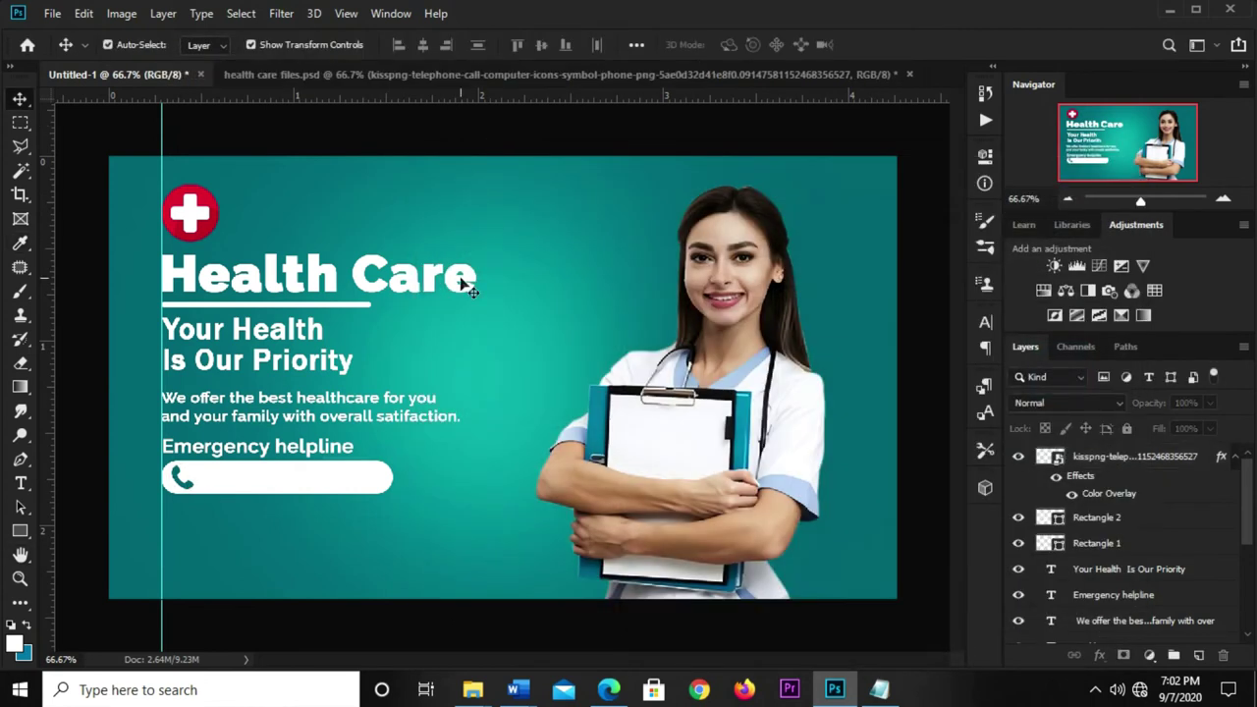
- Duplicate the subheading below the helpline and retype it as the phone number 002 445 334
{"action": "left_click", "coordinate": [879, 689]}
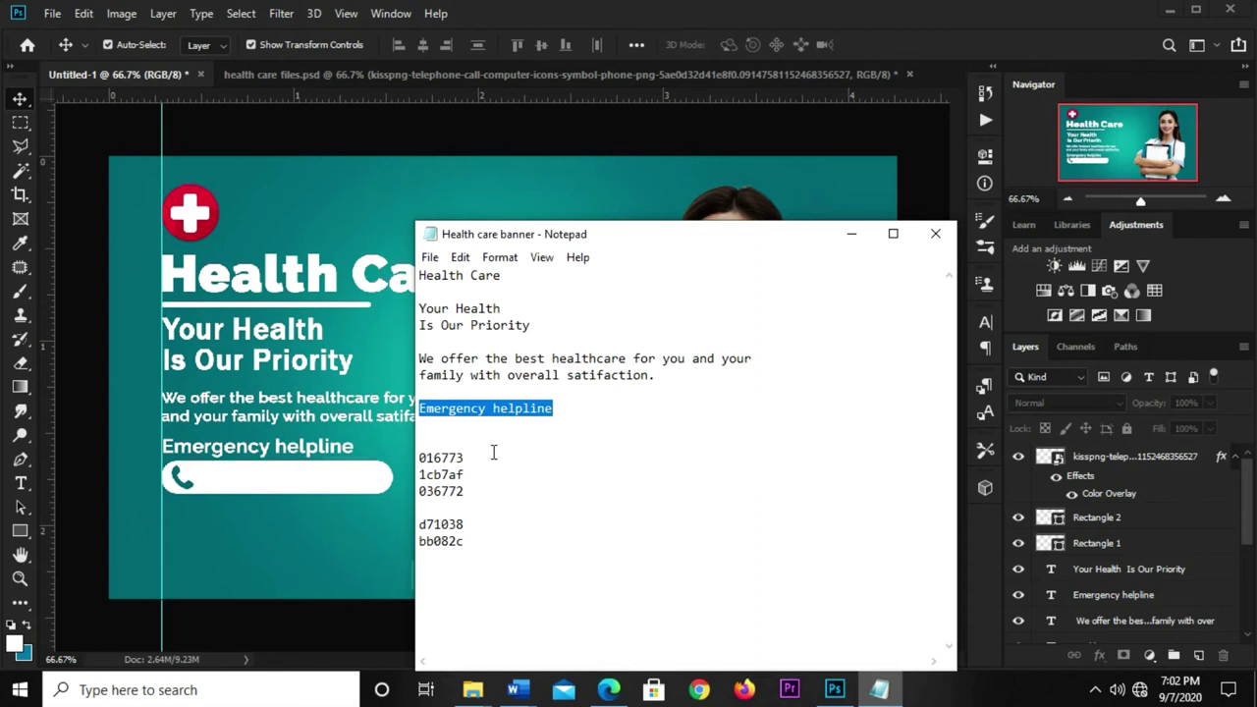
{"action": "left_click", "coordinate": [380, 212]}
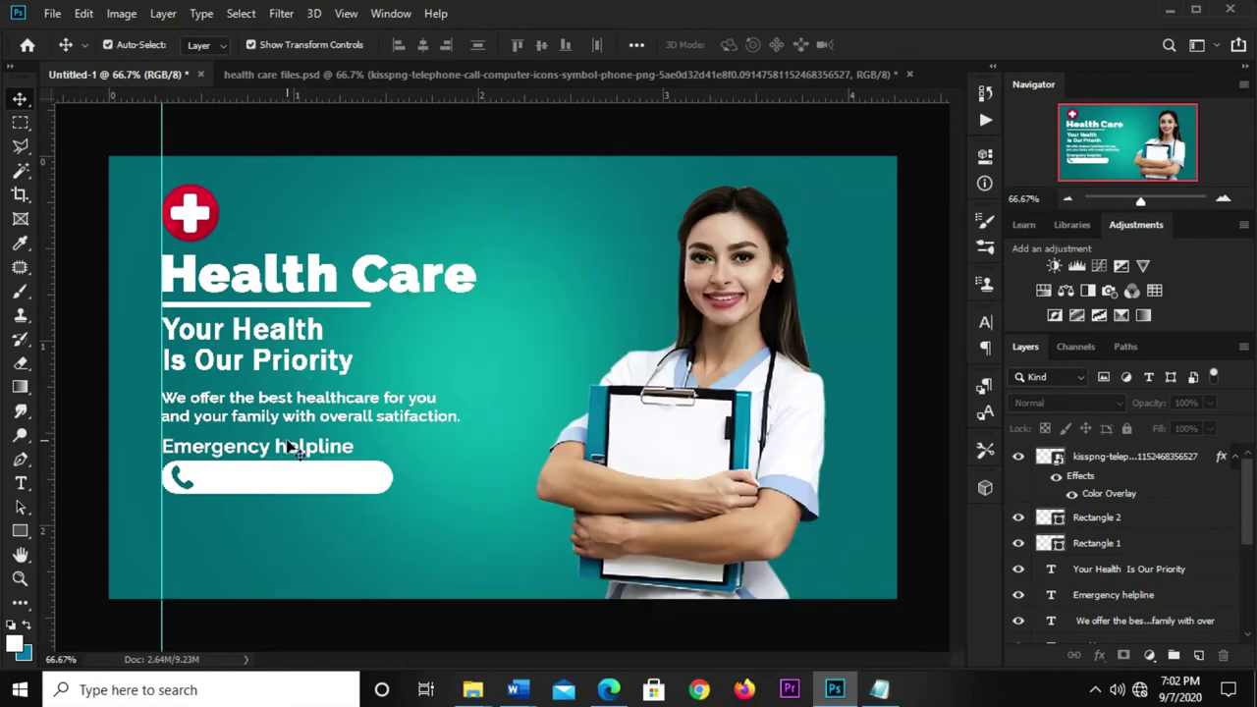
{"action": "left_click", "coordinate": [310, 367]}
{"action": "mouse_move", "coordinate": [294, 364]}
{"action": "left_mouse_down"}
{"action": "mouse_move", "coordinate": [551, 531]}
{"action": "mouse_move", "coordinate": [457, 588]}
{"action": "left_mouse_up"}
{"action": "left_click", "coordinate": [21, 483]}
{"action": "left_click", "coordinate": [388, 521]}
{"action": "key", "text": "ctrl+a"}
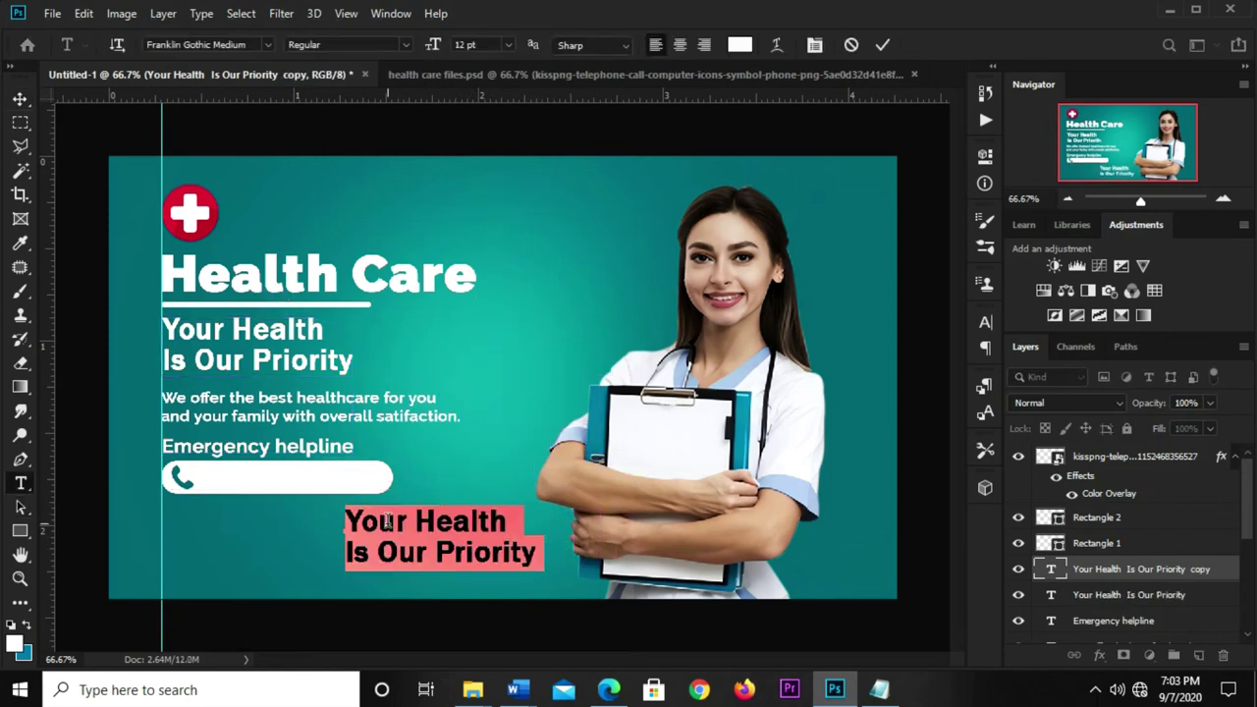
{"action": "type", "text": "00"}
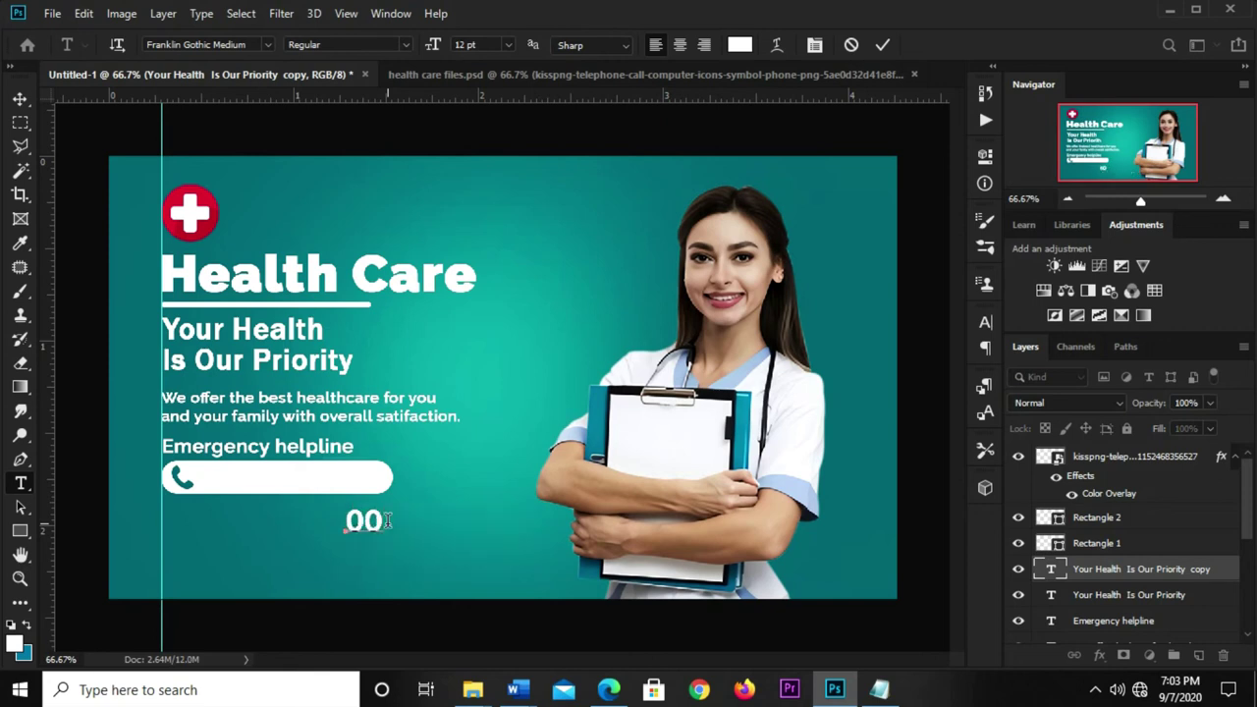
{"action": "type", "text": "2"}
{"action": "type", "text": " 445"}
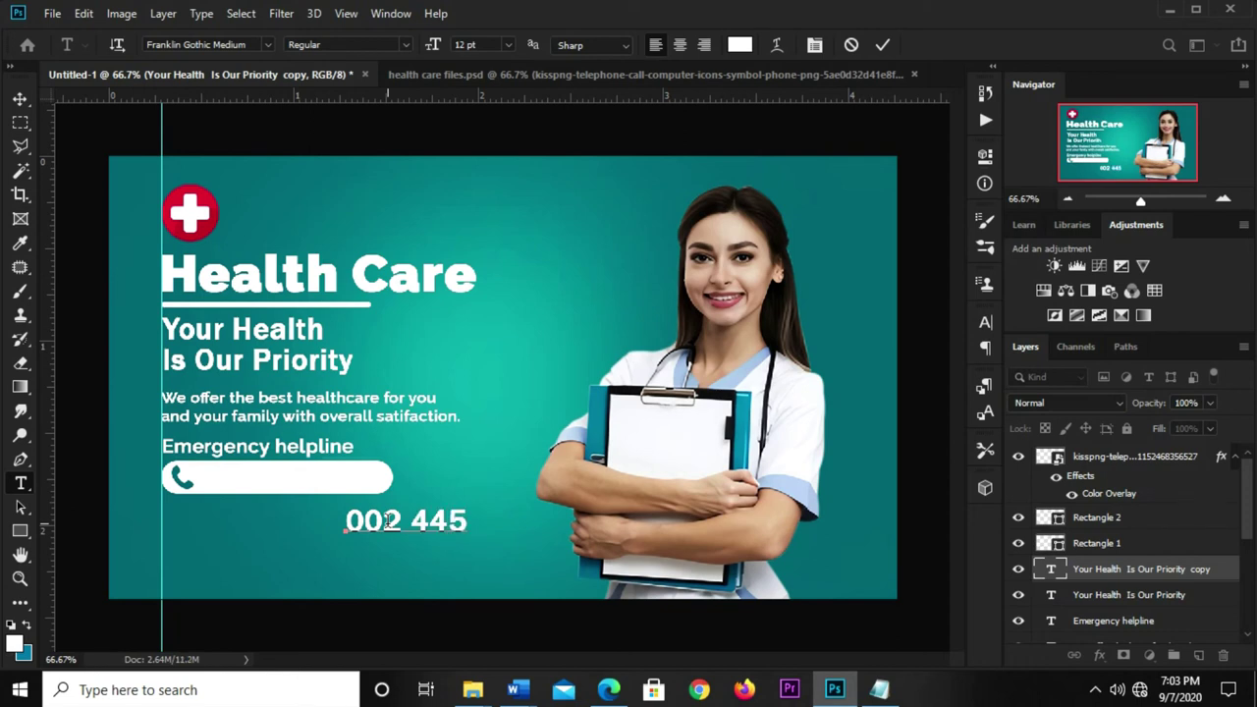
{"action": "type", "text": " 334"}
{"action": "left_click", "coordinate": [883, 45]}
{"action": "key", "text": "v"}
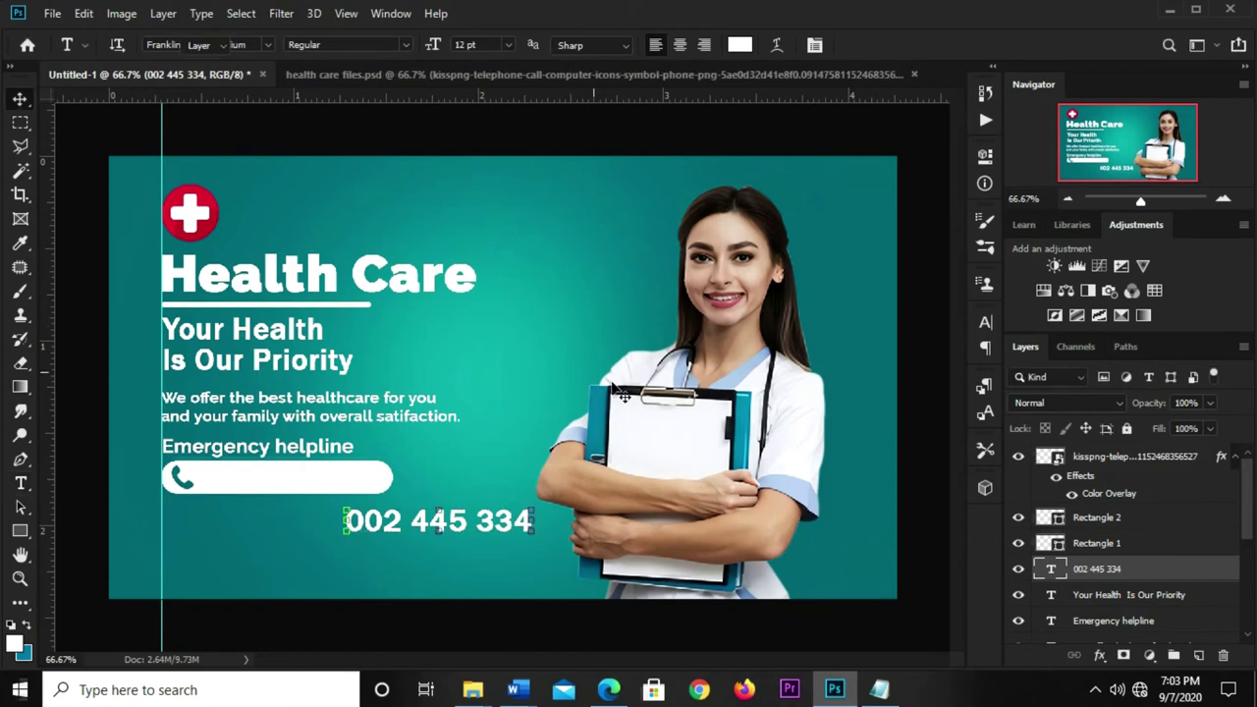
- Colour the phone number teal 016773, sampled from the background
{"action": "left_click", "coordinate": [977, 345]}
{"action": "left_click", "coordinate": [938, 435]}
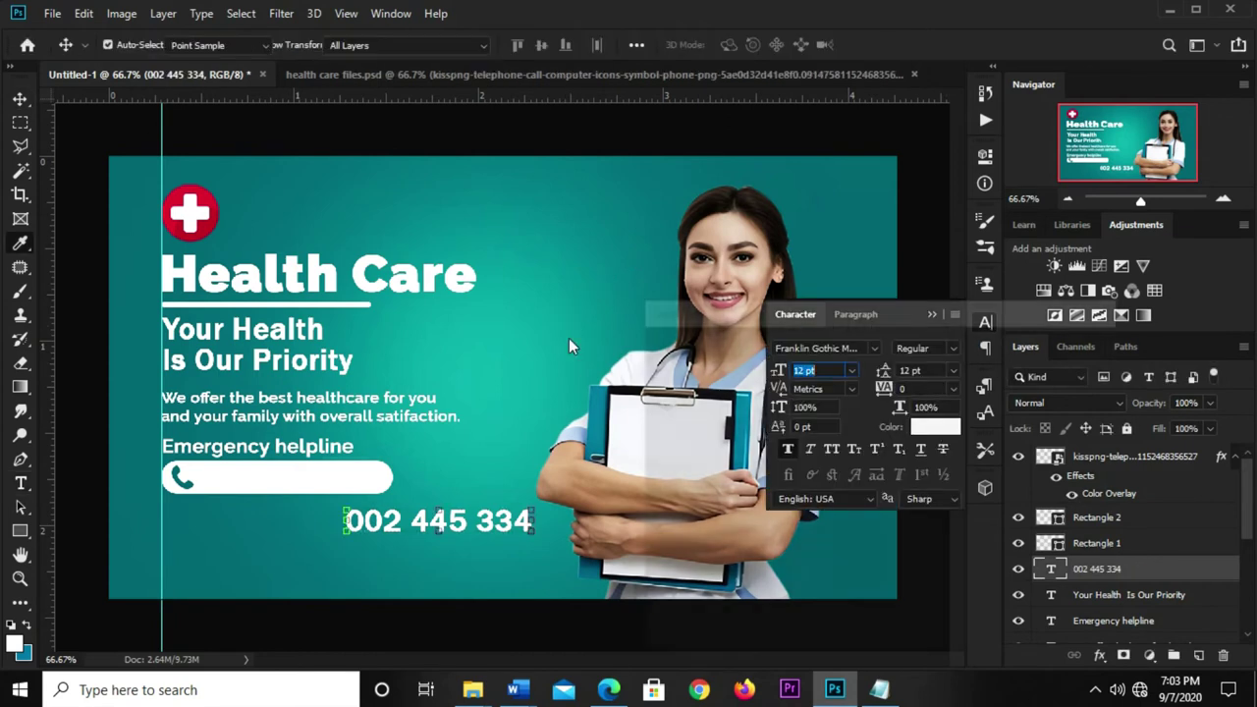
{"action": "left_click", "coordinate": [138, 172]}
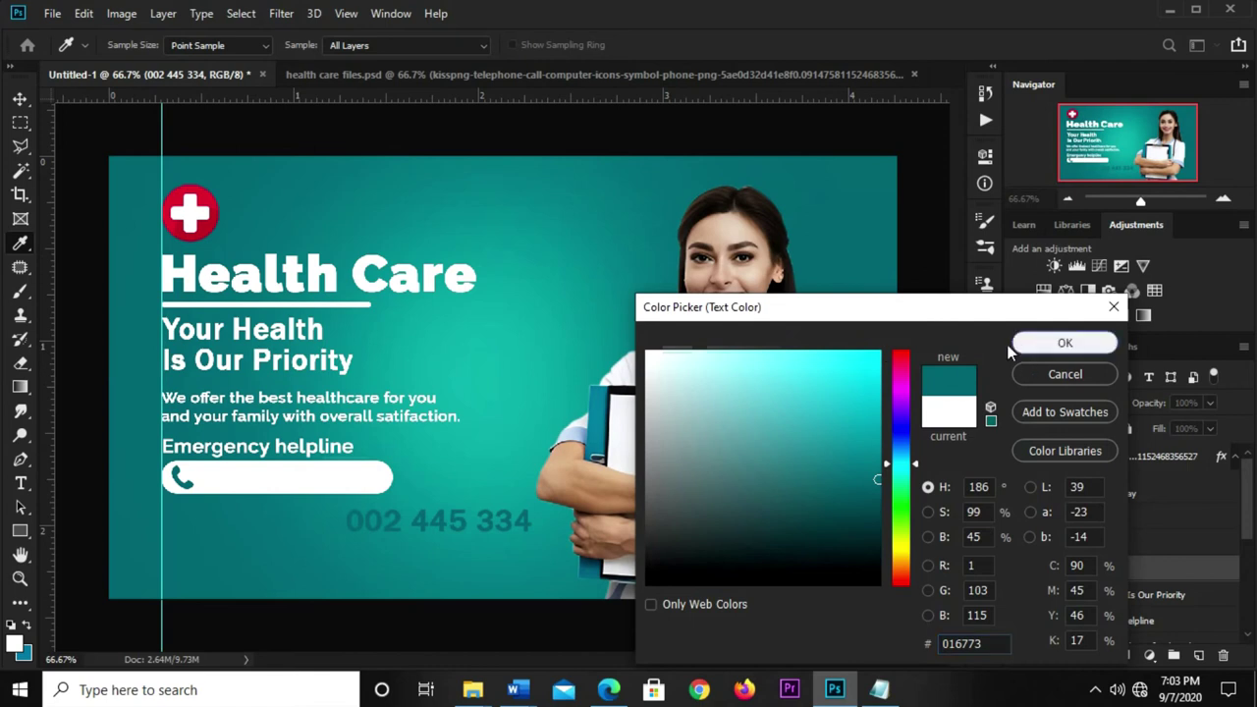
{"action": "left_click", "coordinate": [1065, 343]}
- Move the number into the white pill beside the icon, raise its layer, and scale it down slightly
{"action": "left_click_drag", "start_coordinate": [470, 520], "coordinate": [348, 470]}
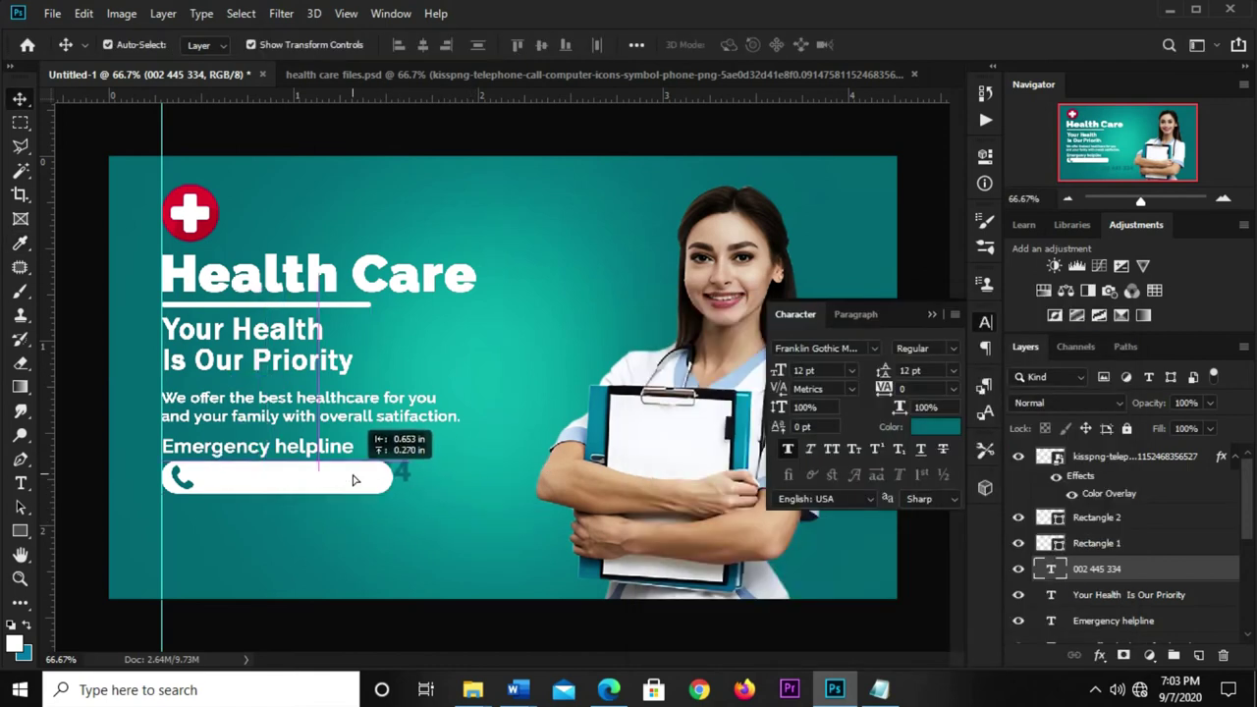
{"action": "left_click_drag", "start_coordinate": [1105, 577], "coordinate": [1053, 460]}
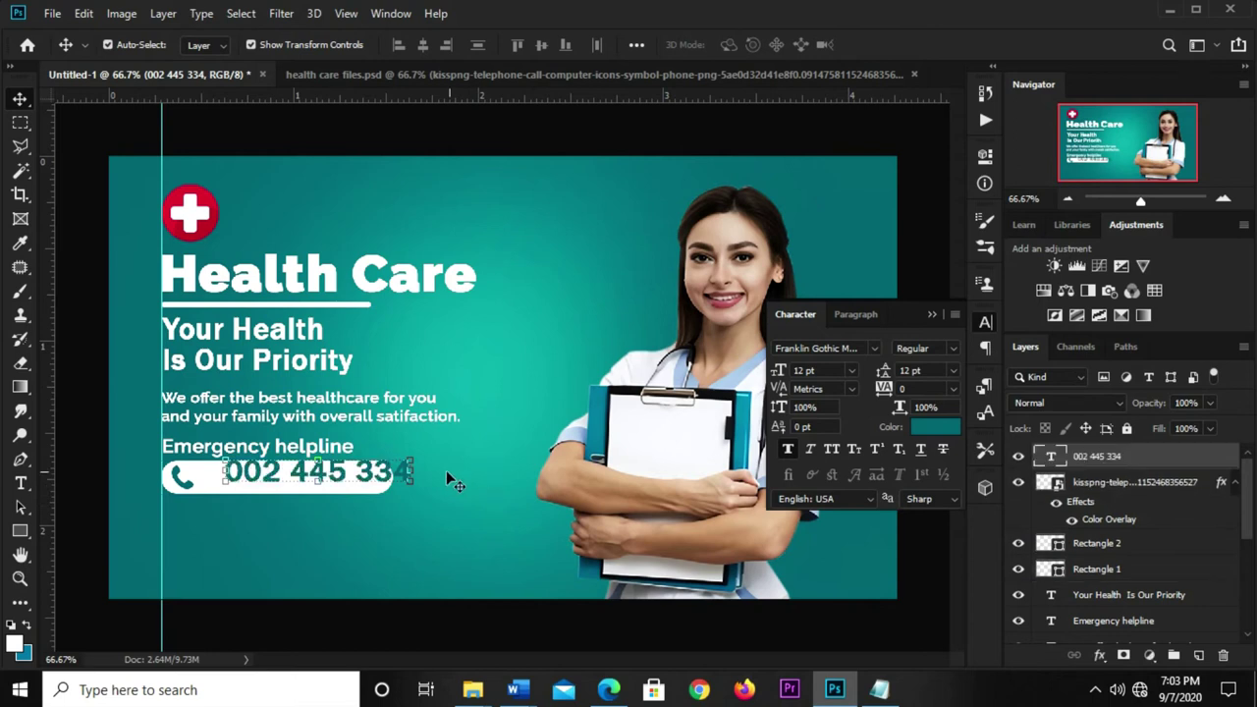
{"action": "left_click_drag", "start_coordinate": [372, 472], "coordinate": [386, 458]}
{"action": "key", "text": "ctrl+t"}
{"action": "key", "text": "Return"}
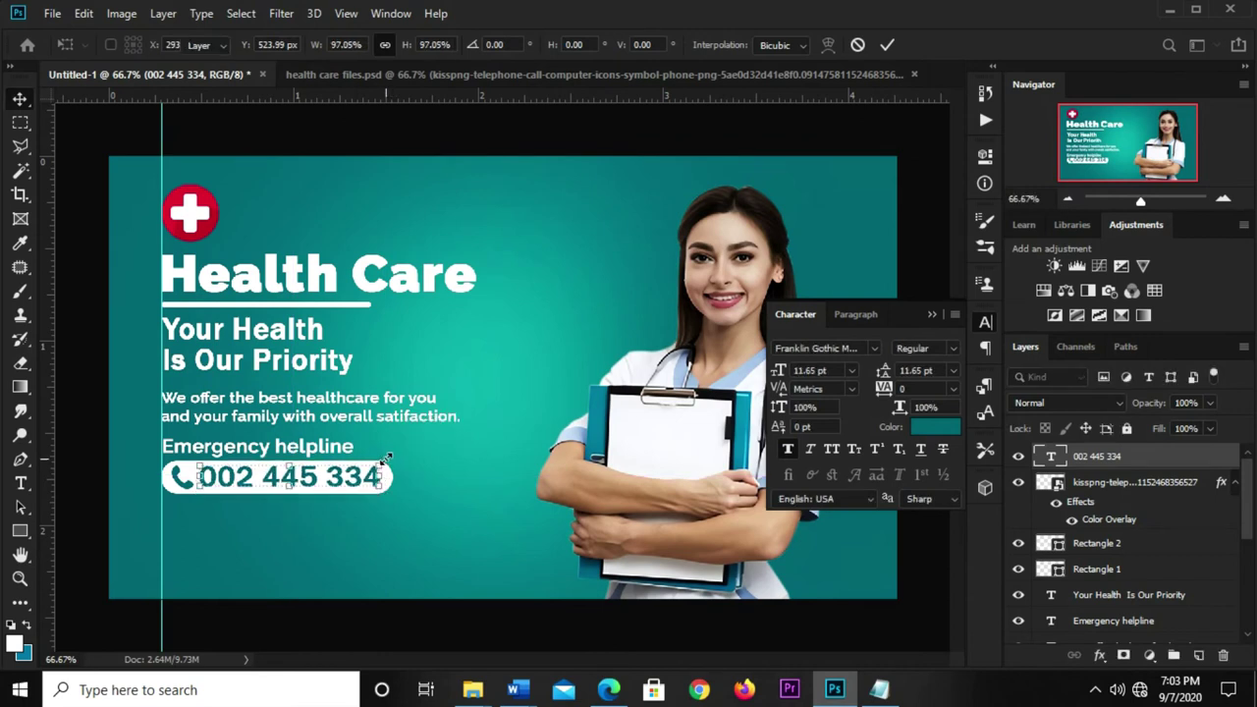
{"action": "left_click", "coordinate": [470, 489]}
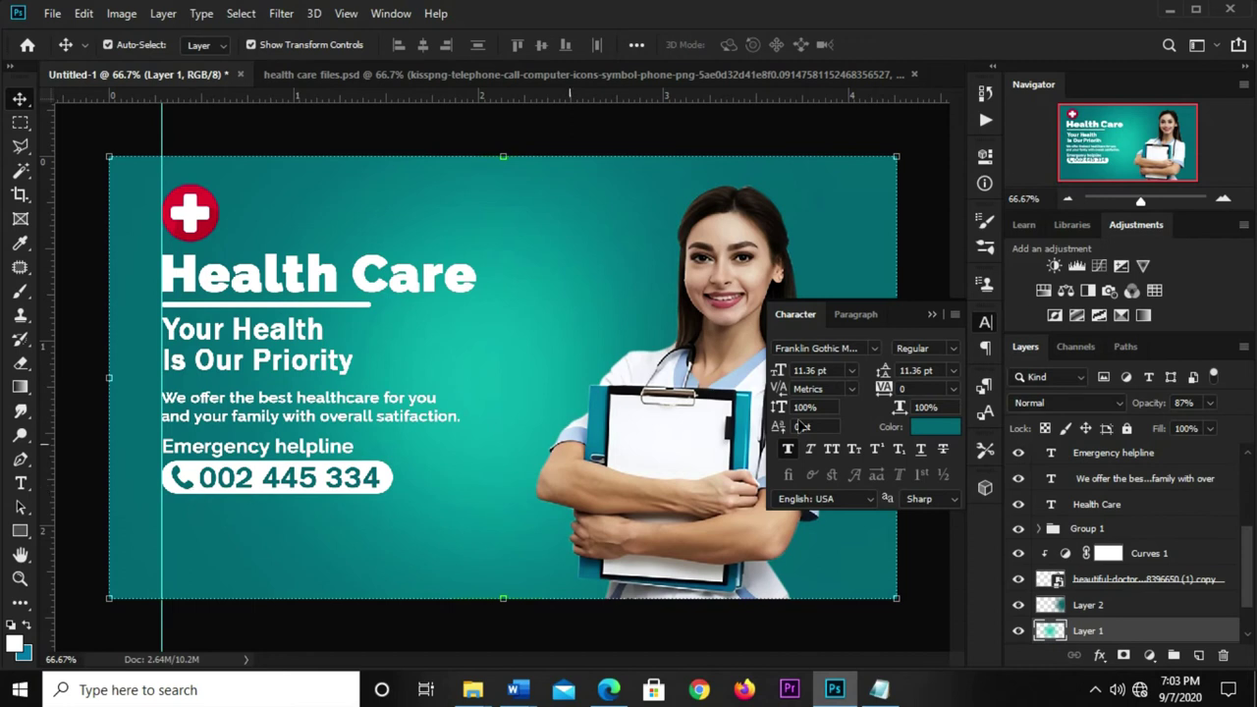
- Group the phone icon, Rectangle 2 pill and phone number layers into Group 2
{"action": "left_click", "coordinate": [954, 304]}
{"action": "scroll", "coordinate": [1146, 486], "scroll_direction": "up", "scroll_amount": 5}
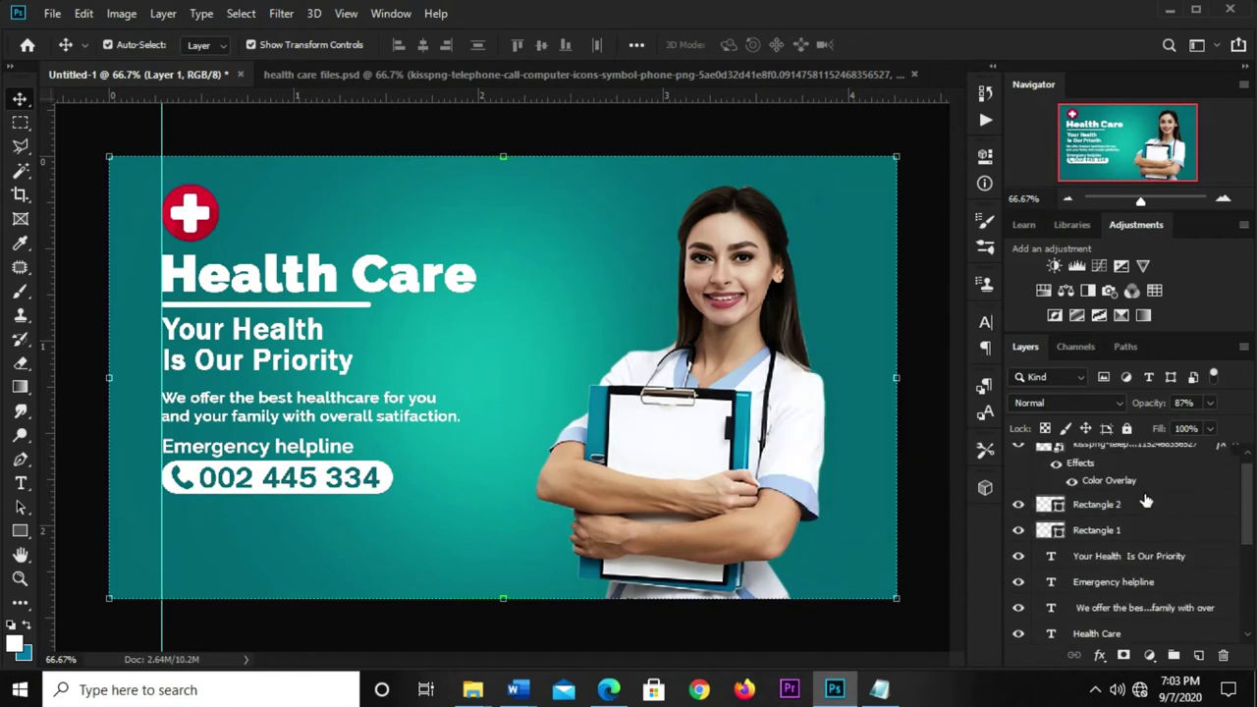
{"action": "left_click", "coordinate": [1117, 500]}
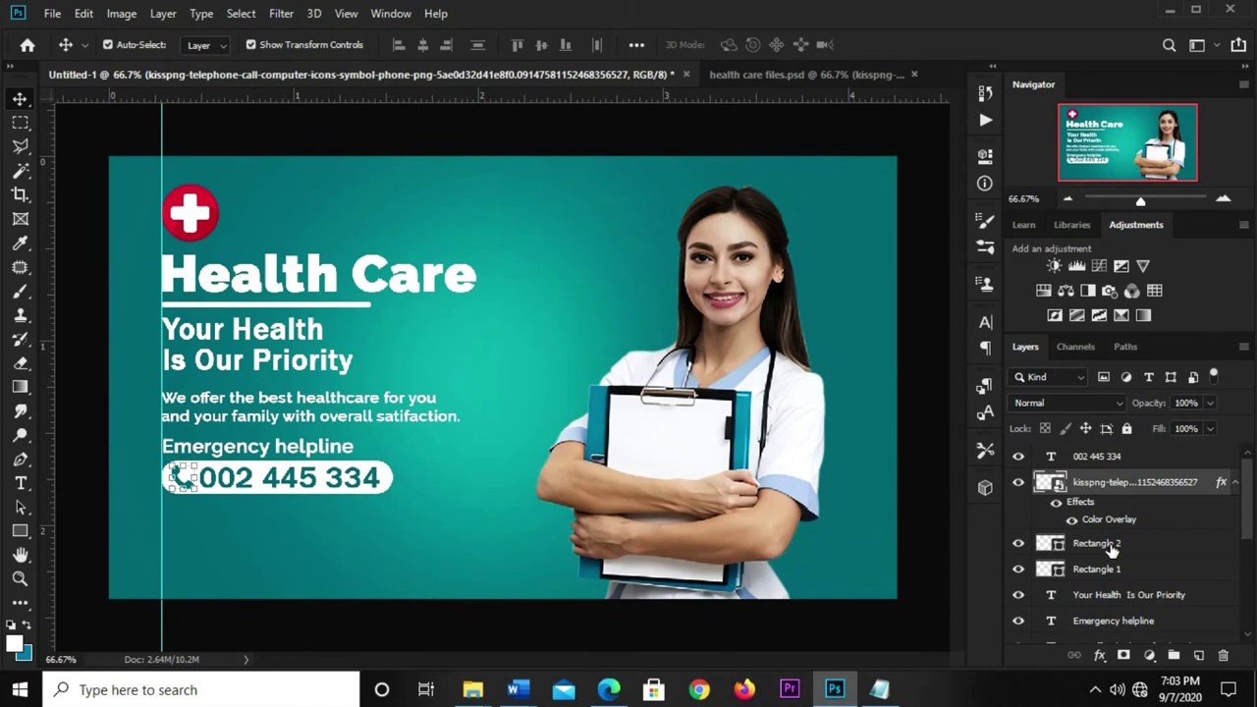
{"action": "left_click", "coordinate": [1098, 543]}
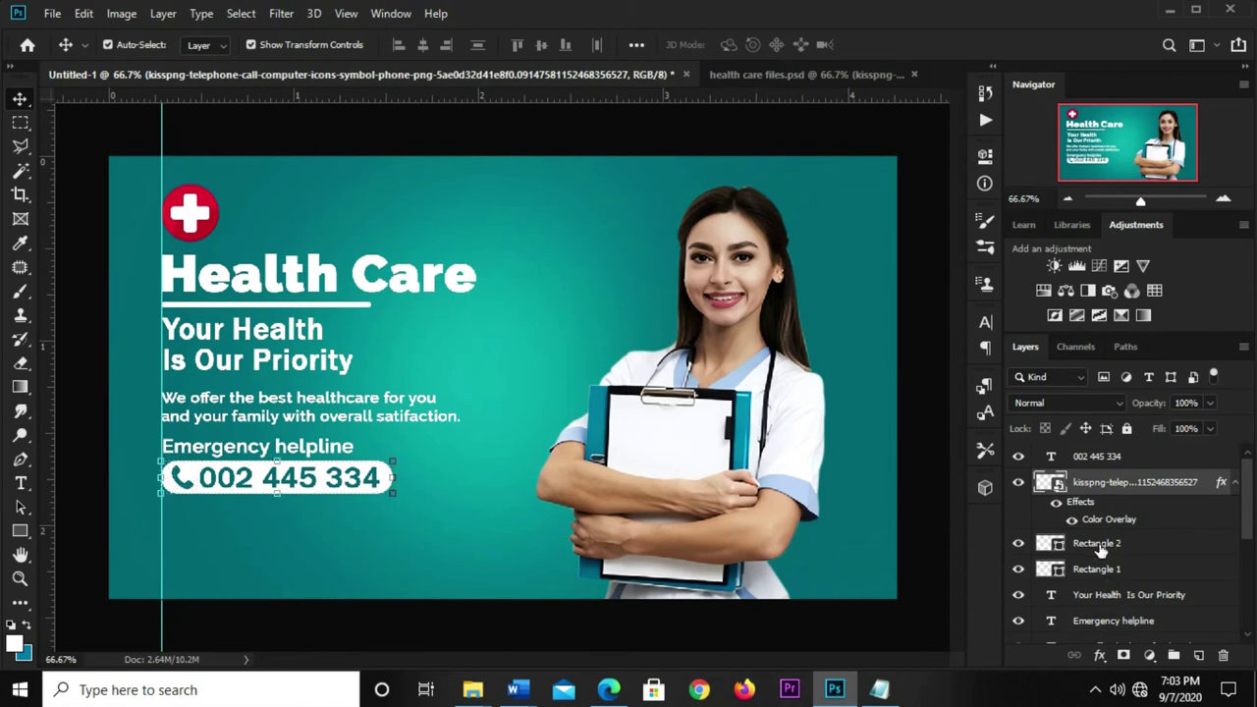
{"action": "left_click", "coordinate": [1111, 461], "text": "ctrl"}
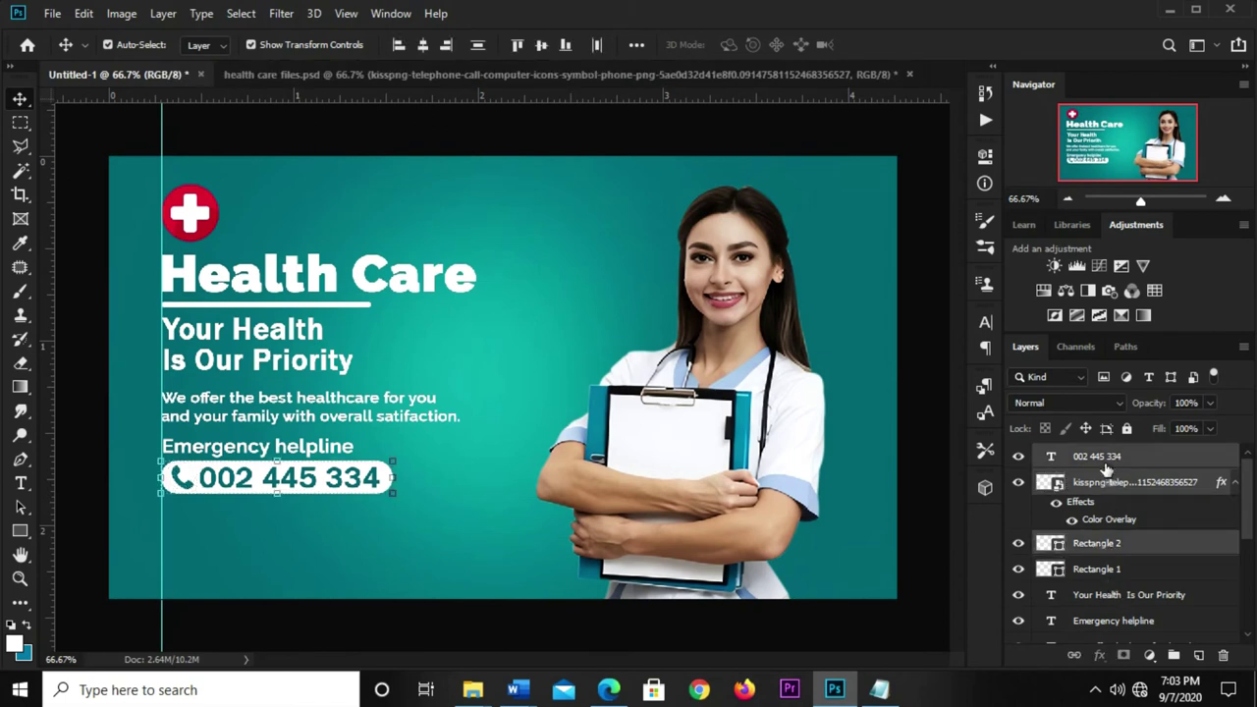
{"action": "key", "text": "ctrl+g"}
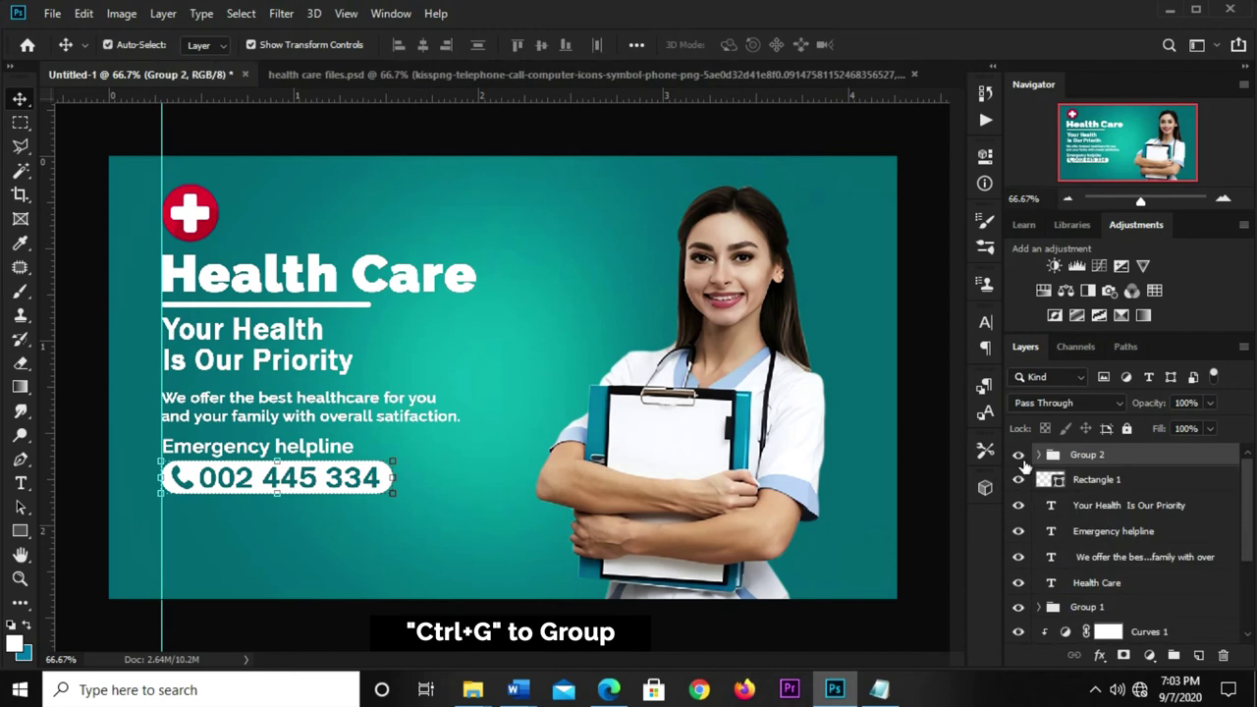
{"action": "left_click", "coordinate": [1021, 458]}
{"action": "left_click", "coordinate": [1021, 455]}
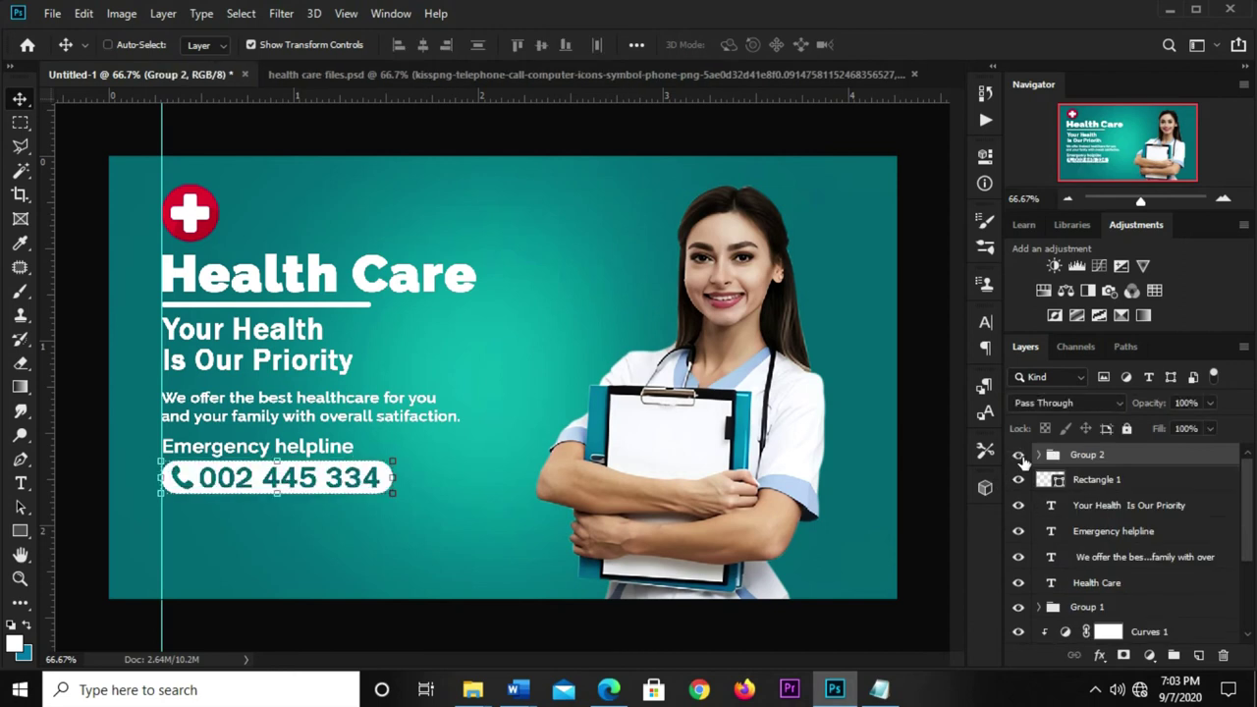
- Scale the helpline group down to about 94%
{"action": "key", "text": "ctrl+t"}
{"action": "left_click_drag", "start_coordinate": [391, 495], "coordinate": [374, 480]}
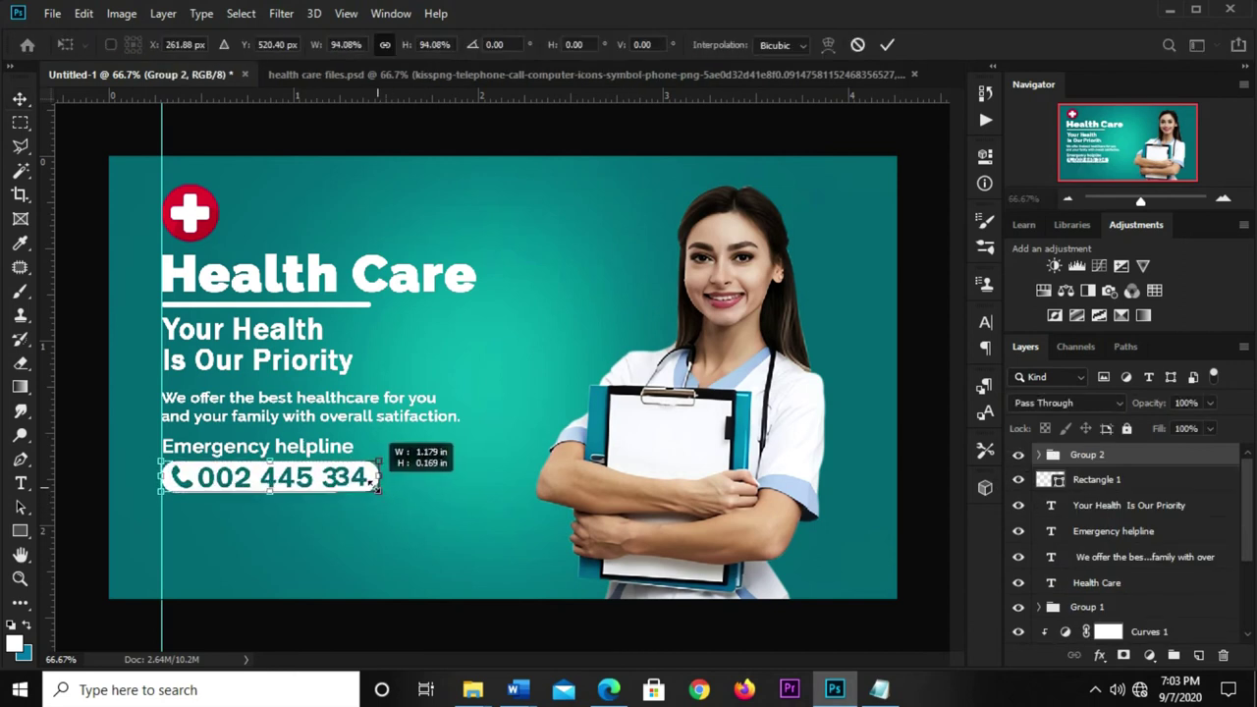
{"action": "key", "text": "Return"}
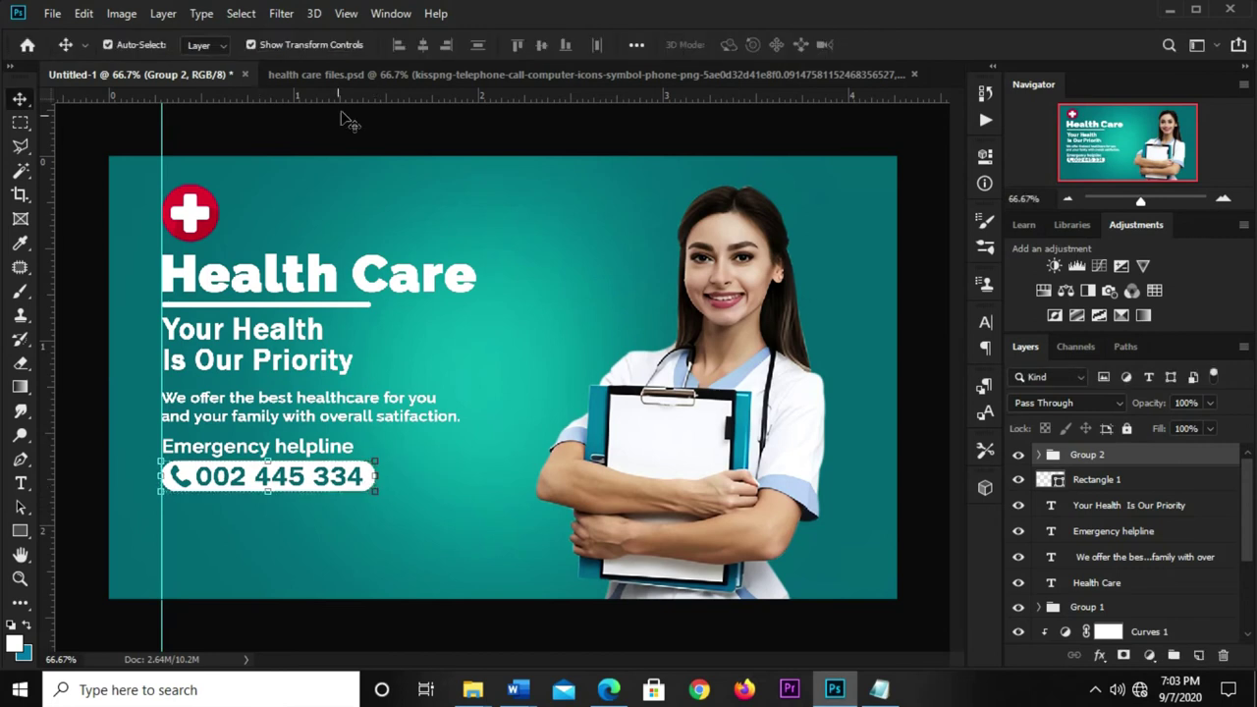
{"action": "left_click", "coordinate": [337, 133]}
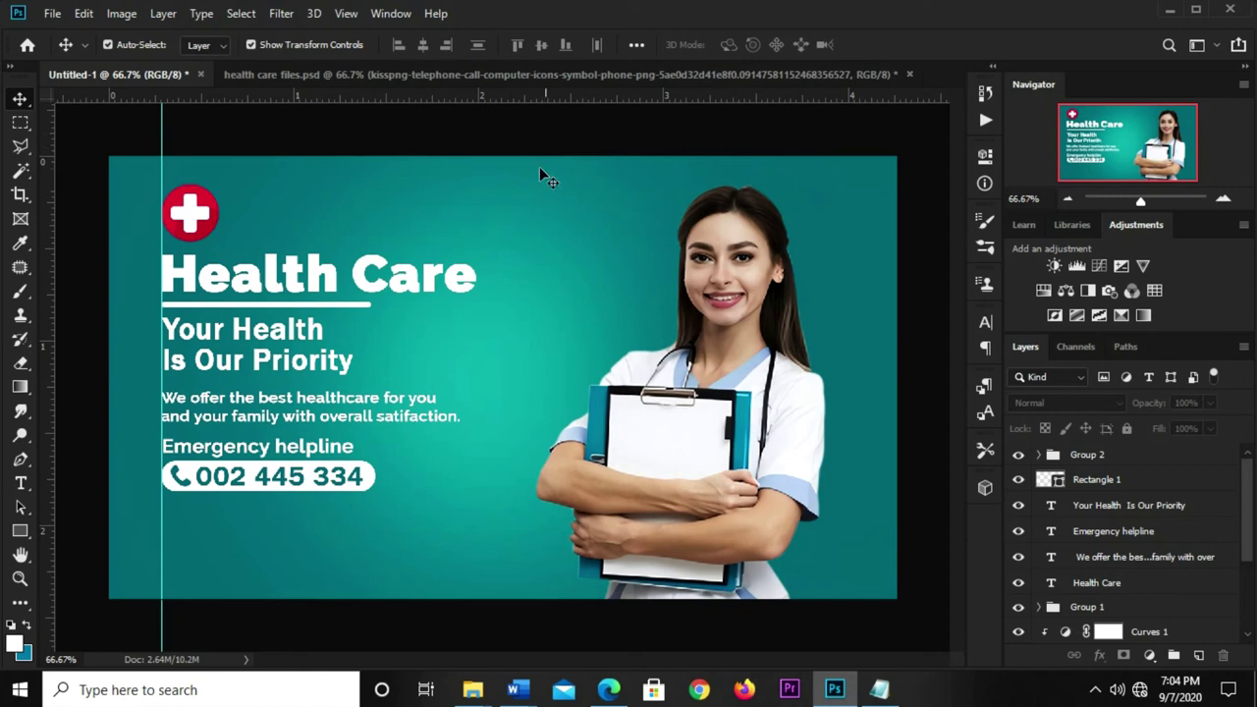
- Copy the pulse-wave graphic from health care files into the banner, shrunk and placed near the top
{"action": "left_click", "coordinate": [541, 76]}
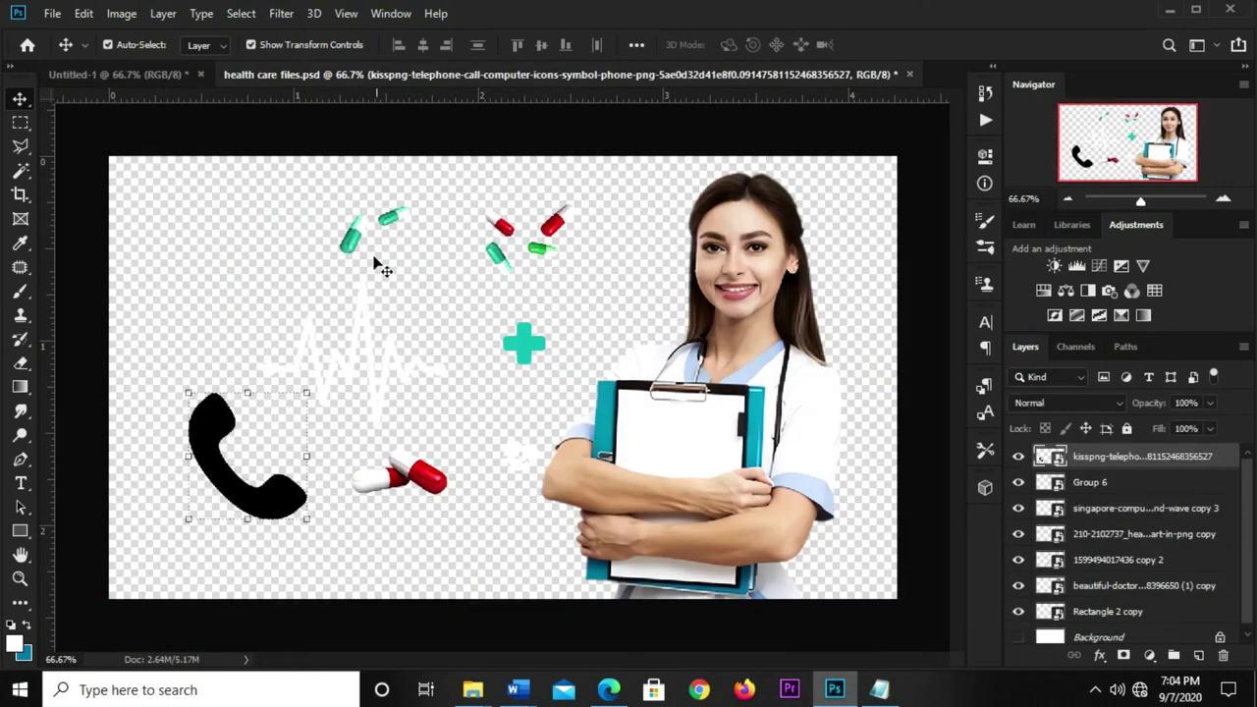
{"action": "left_click", "coordinate": [393, 349]}
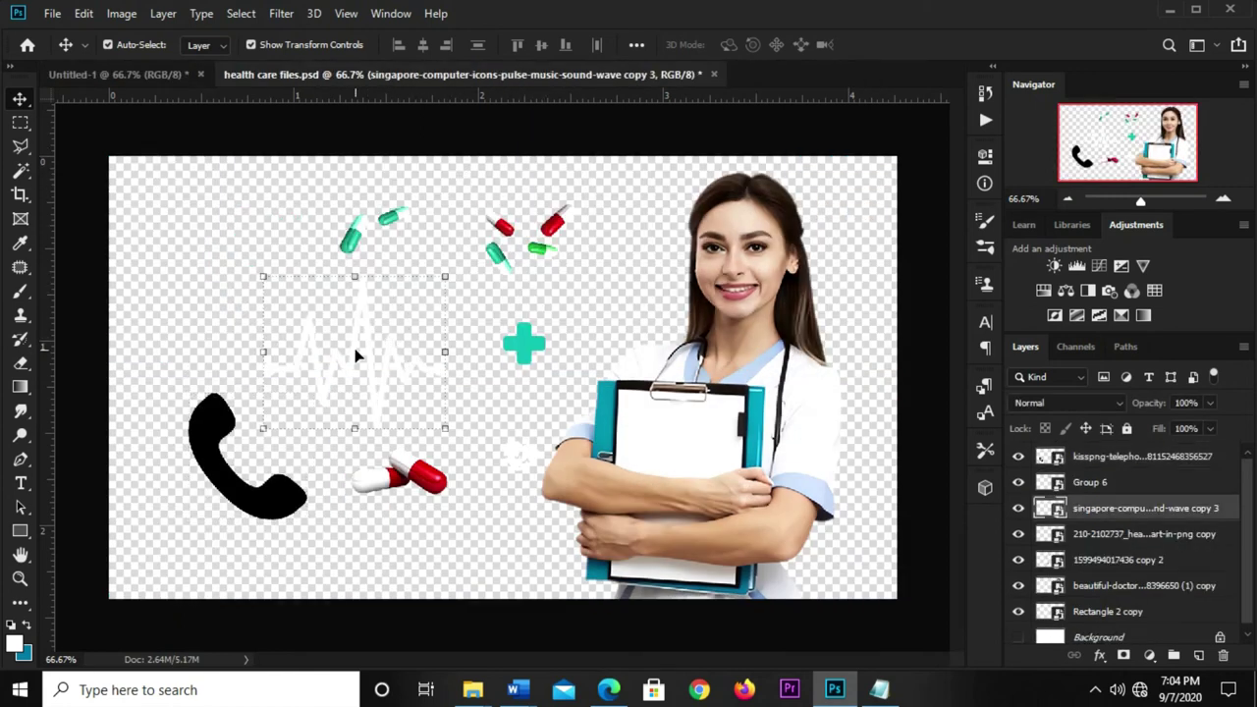
{"action": "left_click", "coordinate": [128, 83]}
{"action": "key", "text": "ctrl+v"}
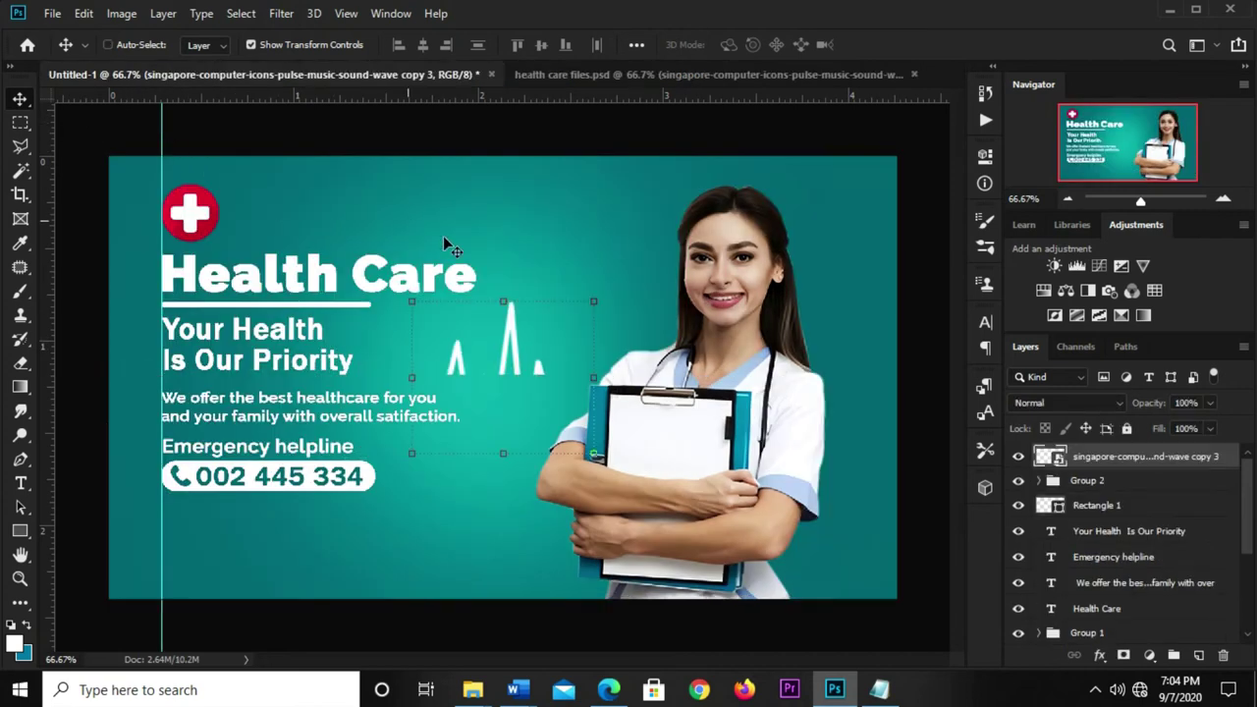
{"action": "key", "text": "ctrl+t"}
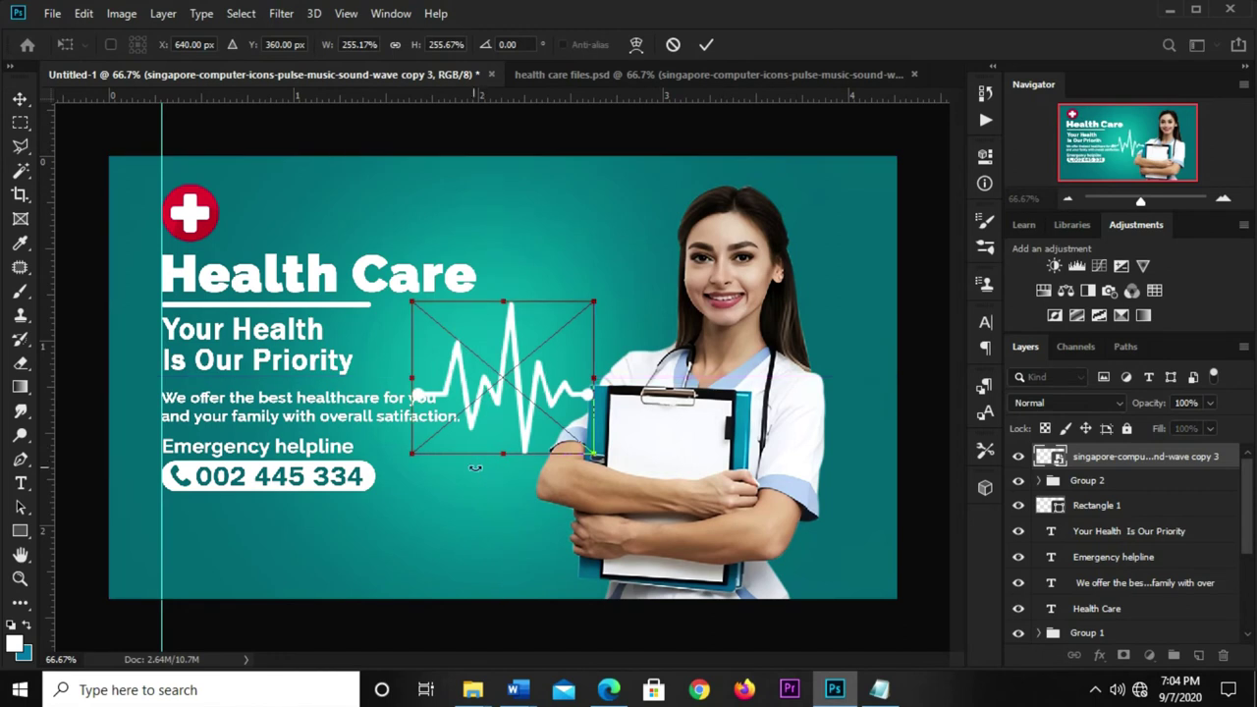
{"action": "left_click_drag", "start_coordinate": [414, 454], "coordinate": [500, 381]}
{"action": "left_click_drag", "start_coordinate": [552, 298], "coordinate": [558, 220]}
{"action": "mouse_move", "coordinate": [508, 300]}
{"action": "left_mouse_down"}
{"action": "mouse_move", "coordinate": [568, 240]}
{"action": "mouse_move", "coordinate": [603, 268]}
{"action": "left_mouse_up"}
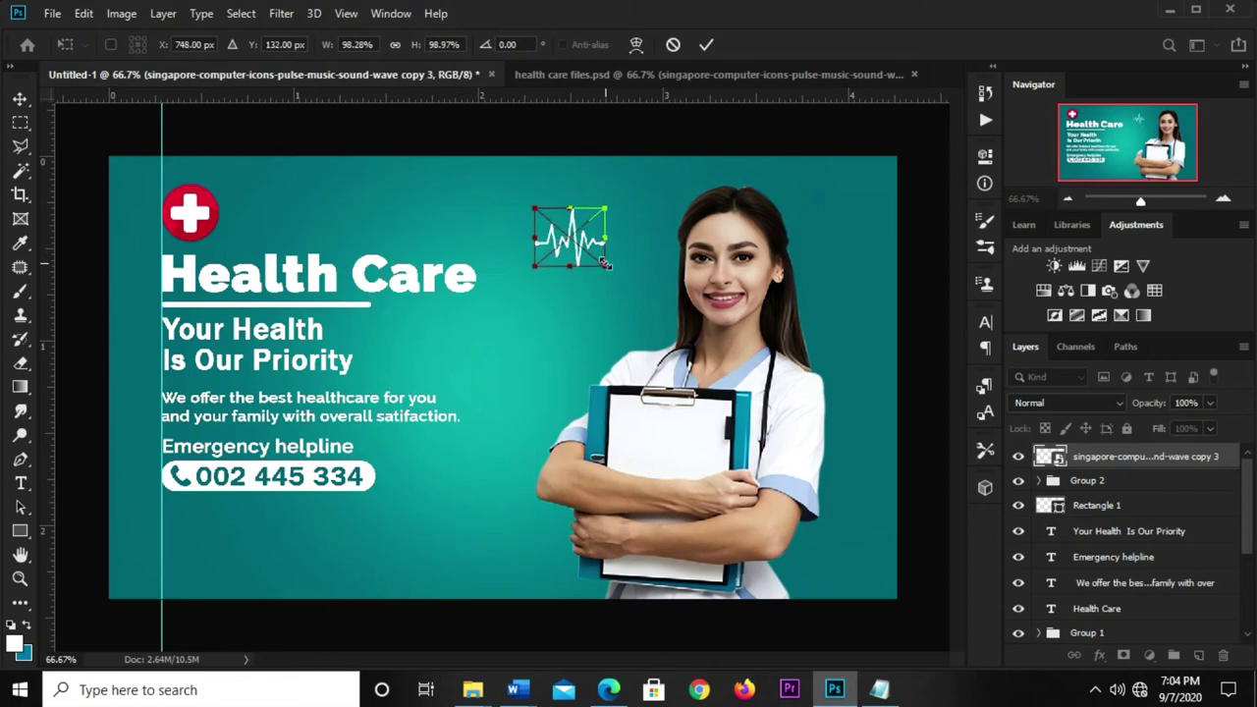
{"action": "key", "text": "Return"}
- Blend the pulse wave in Overlay mode at 22% opacity and fine-tune its position
{"action": "left_click", "coordinate": [1086, 401]}
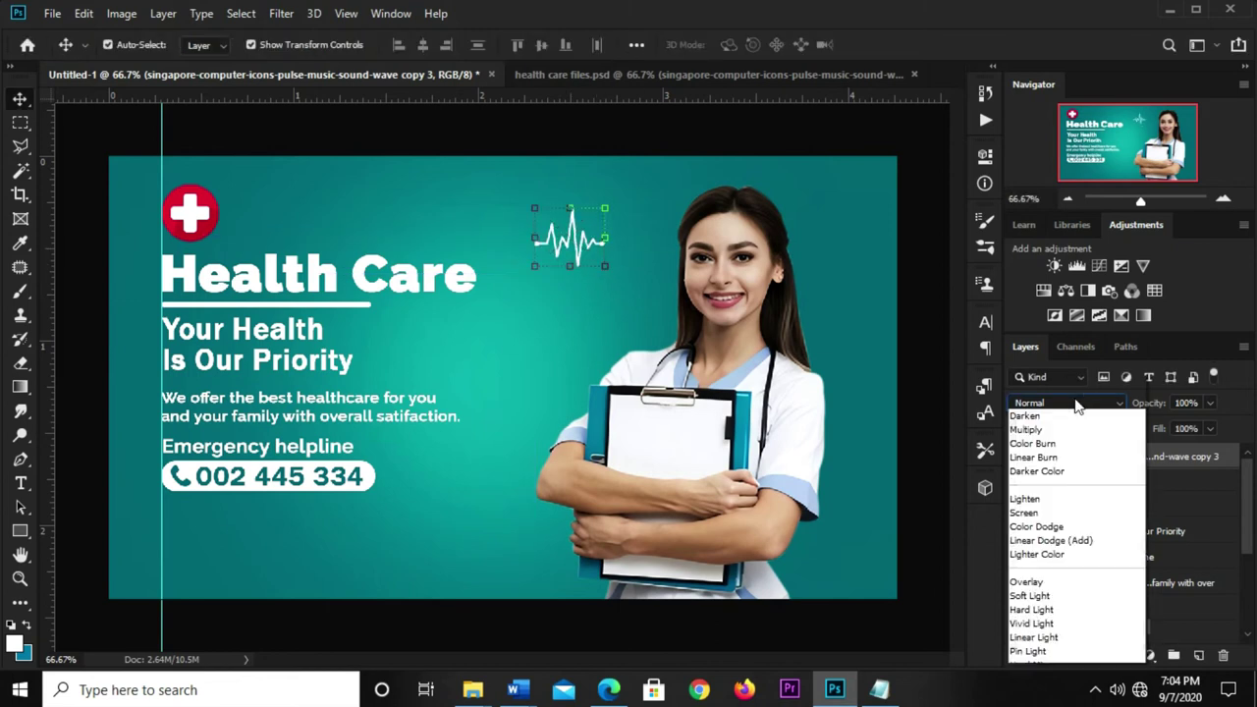
{"action": "left_click", "coordinate": [1056, 437]}
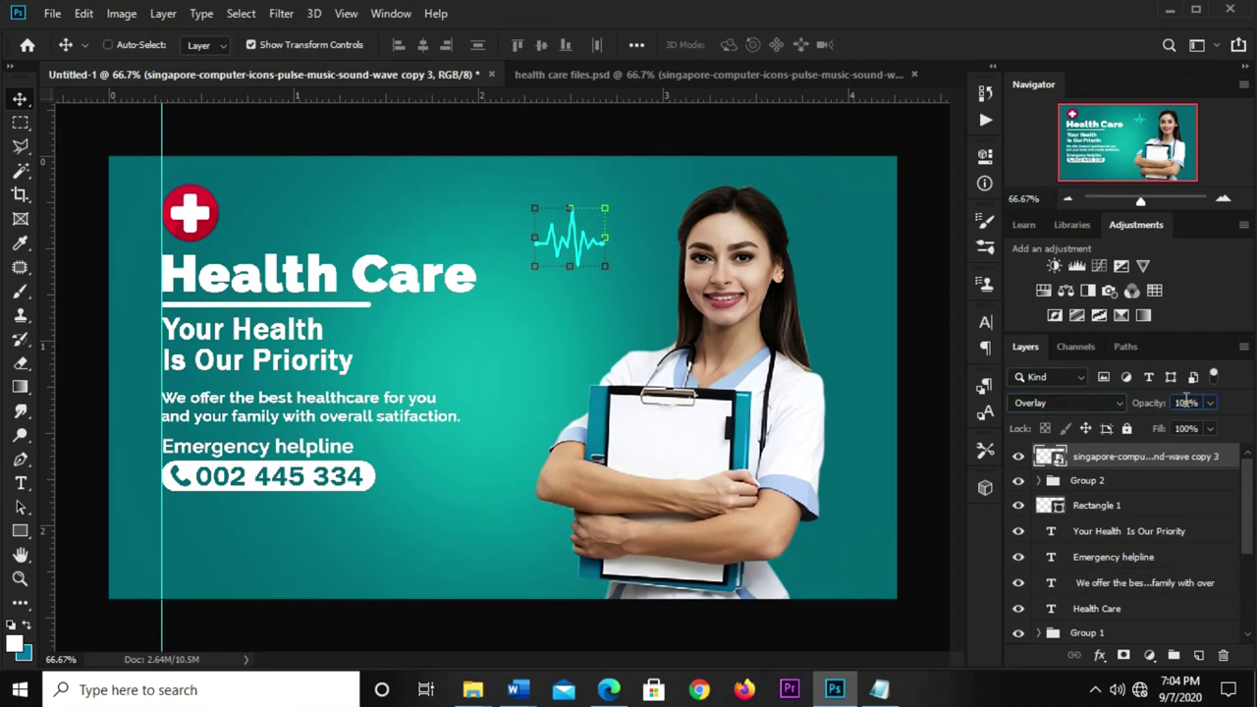
{"action": "type", "text": "22"}
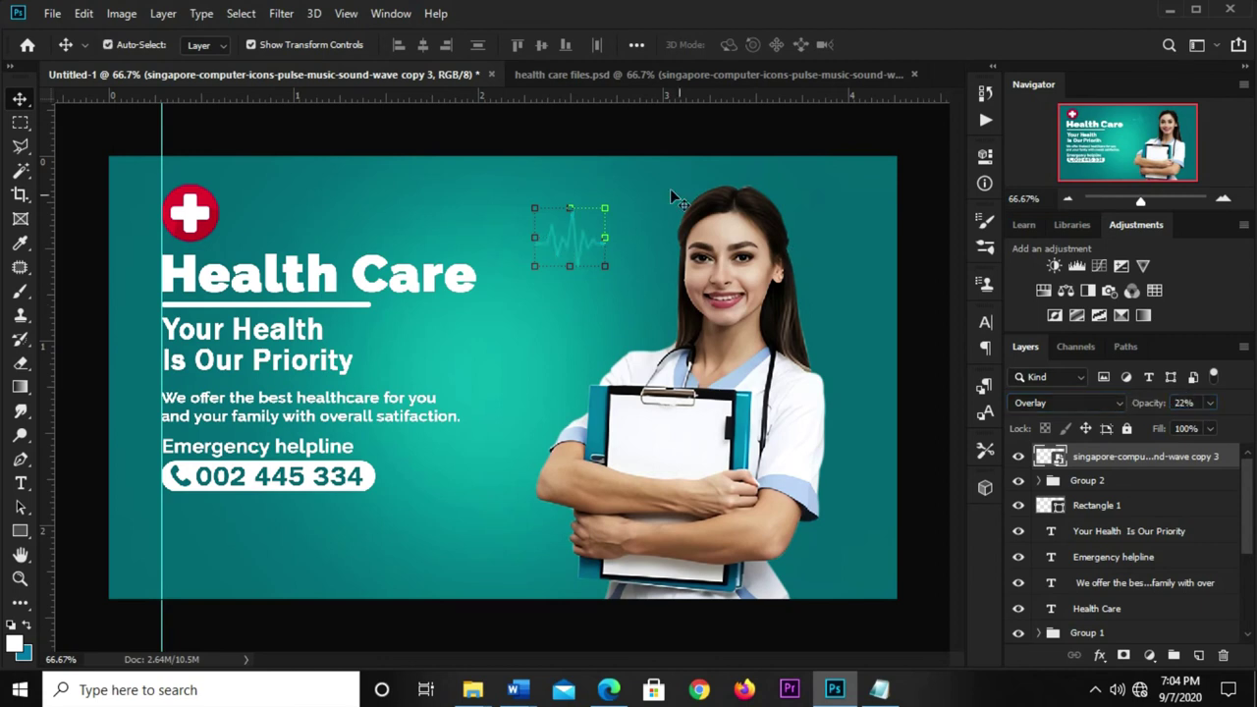
{"action": "left_click", "coordinate": [573, 245]}
{"action": "left_click_drag", "start_coordinate": [574, 207], "coordinate": [573, 198]}
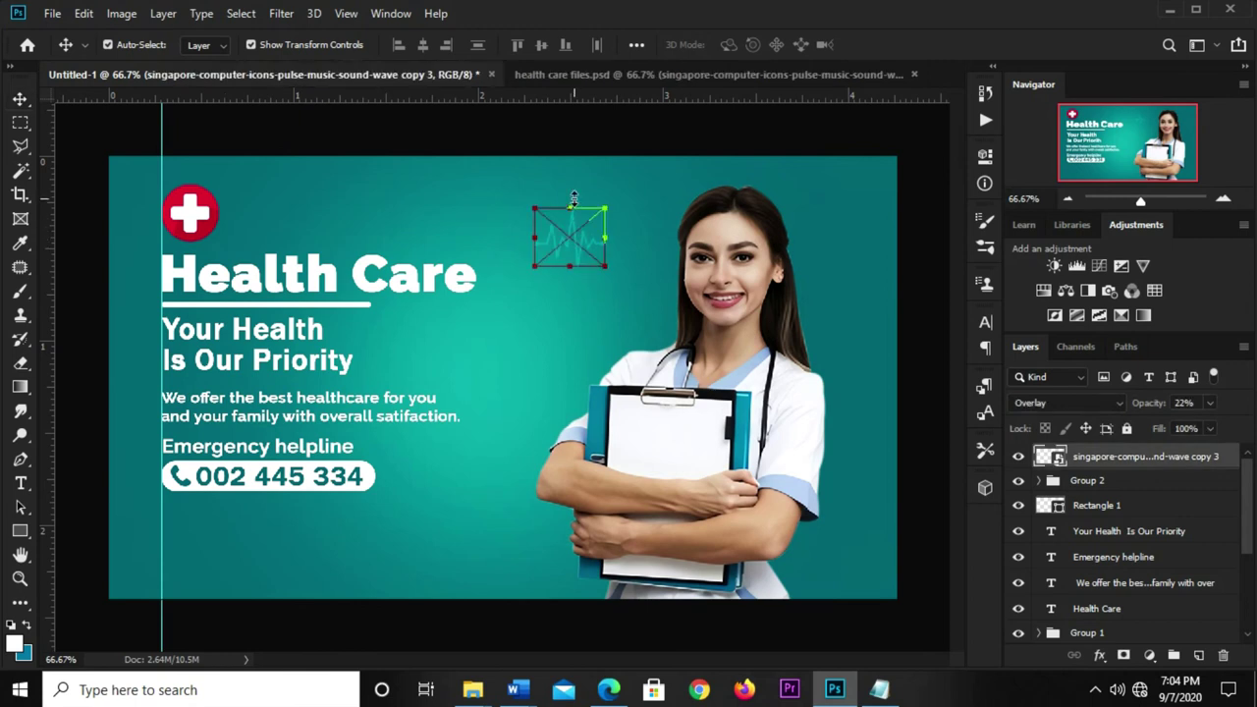
{"action": "key", "text": "Return"}
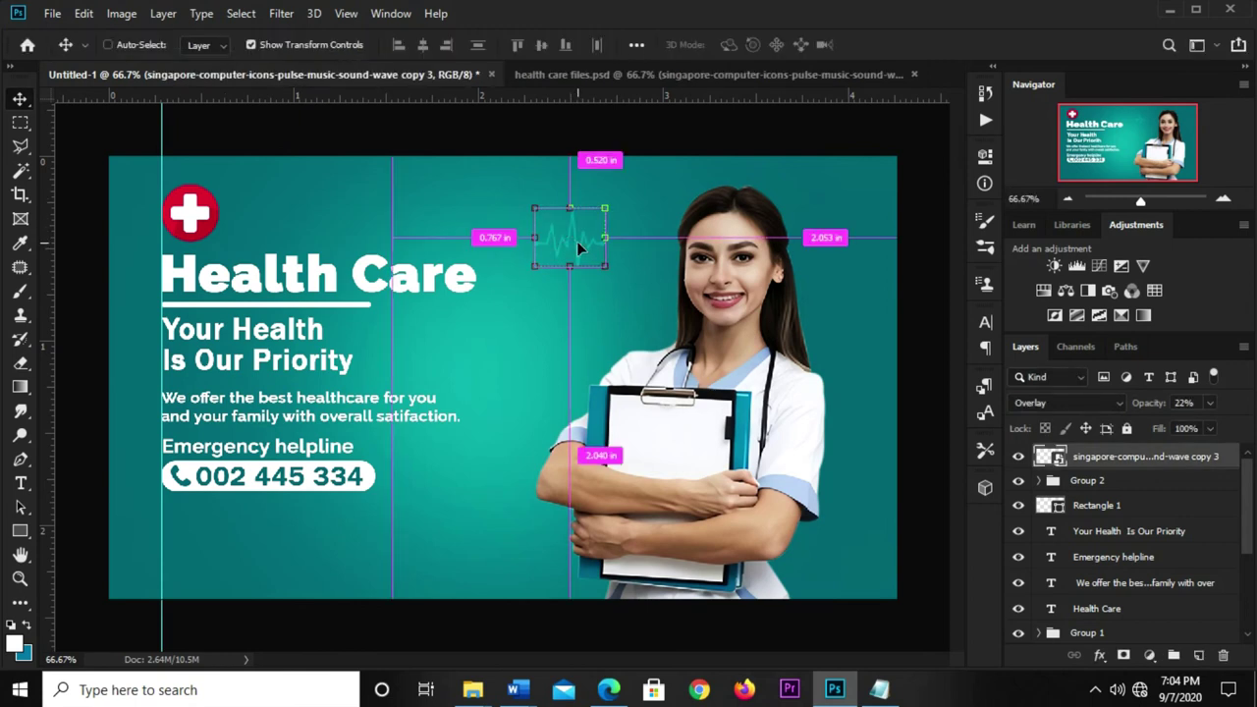
{"action": "key", "text": "ctrl"}
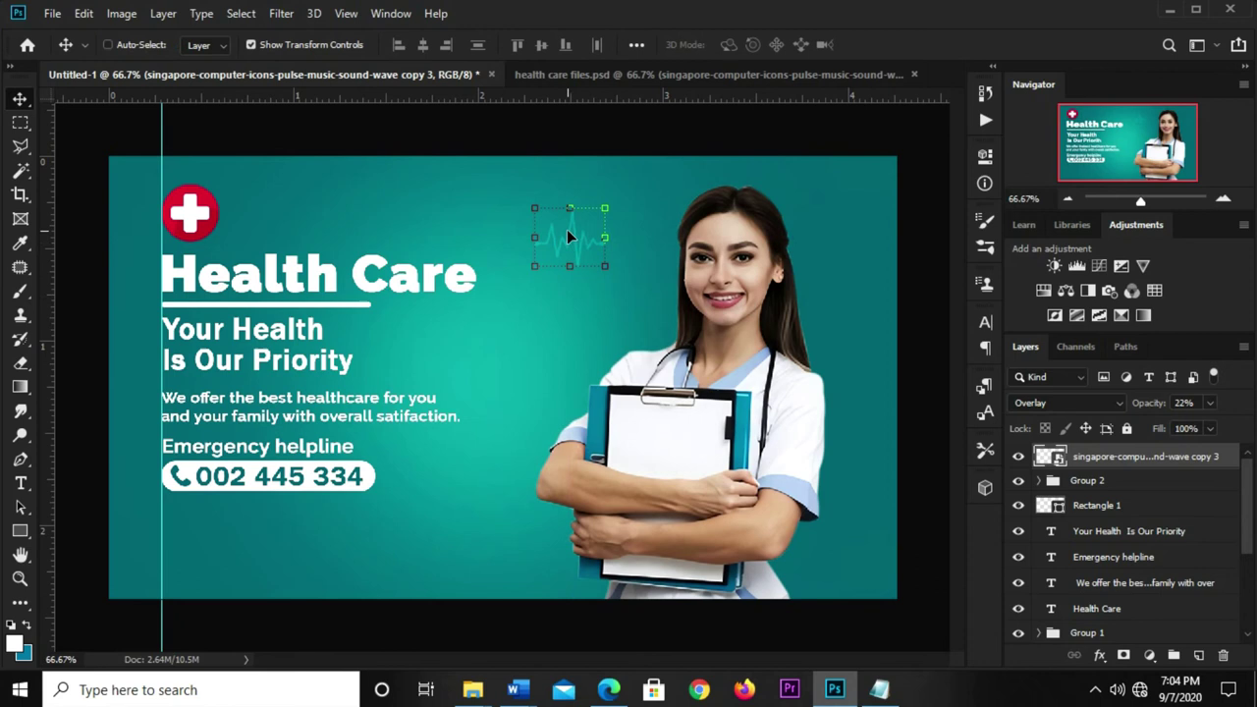
- Duplicate the pulse wave and place a copy, scaled to about 77%, at the lower right
{"action": "key", "text": "ctrl+j"}
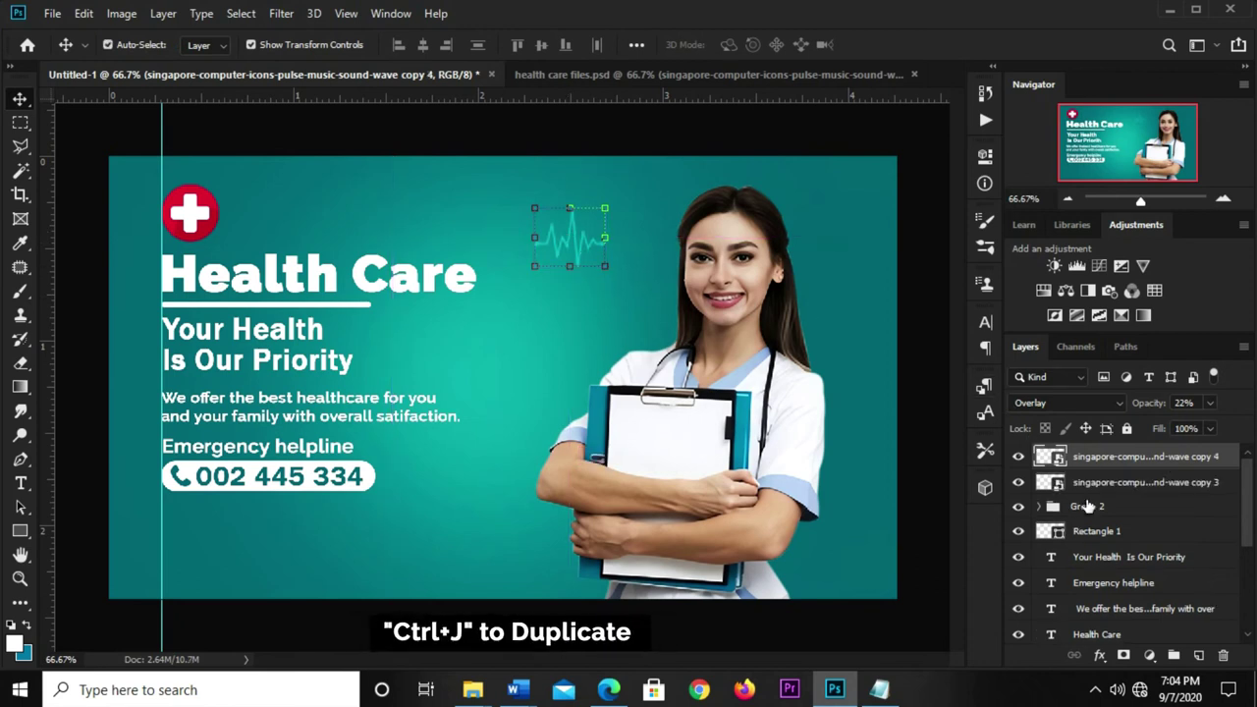
{"action": "key", "text": "ctrl+t"}
{"action": "mouse_move", "coordinate": [572, 245]}
{"action": "left_mouse_down"}
{"action": "mouse_move", "coordinate": [572, 575]}
{"action": "mouse_move", "coordinate": [833, 563]}
{"action": "left_mouse_up"}
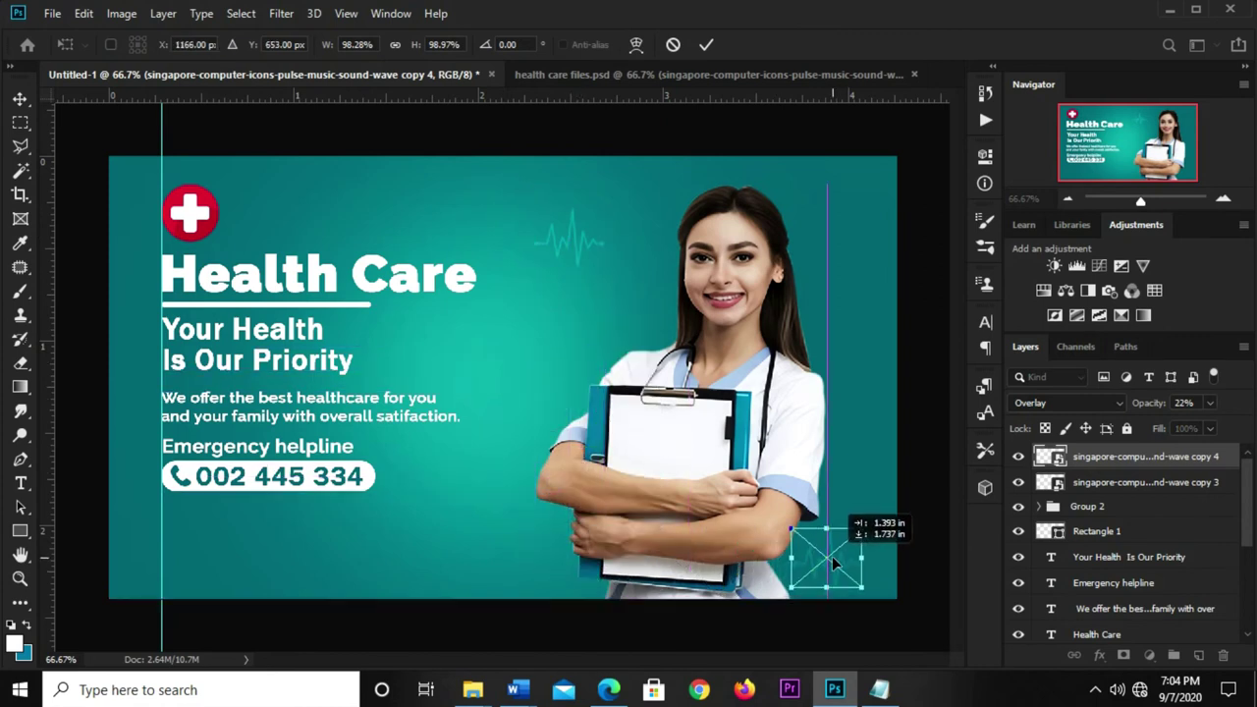
{"action": "key", "text": "Return"}
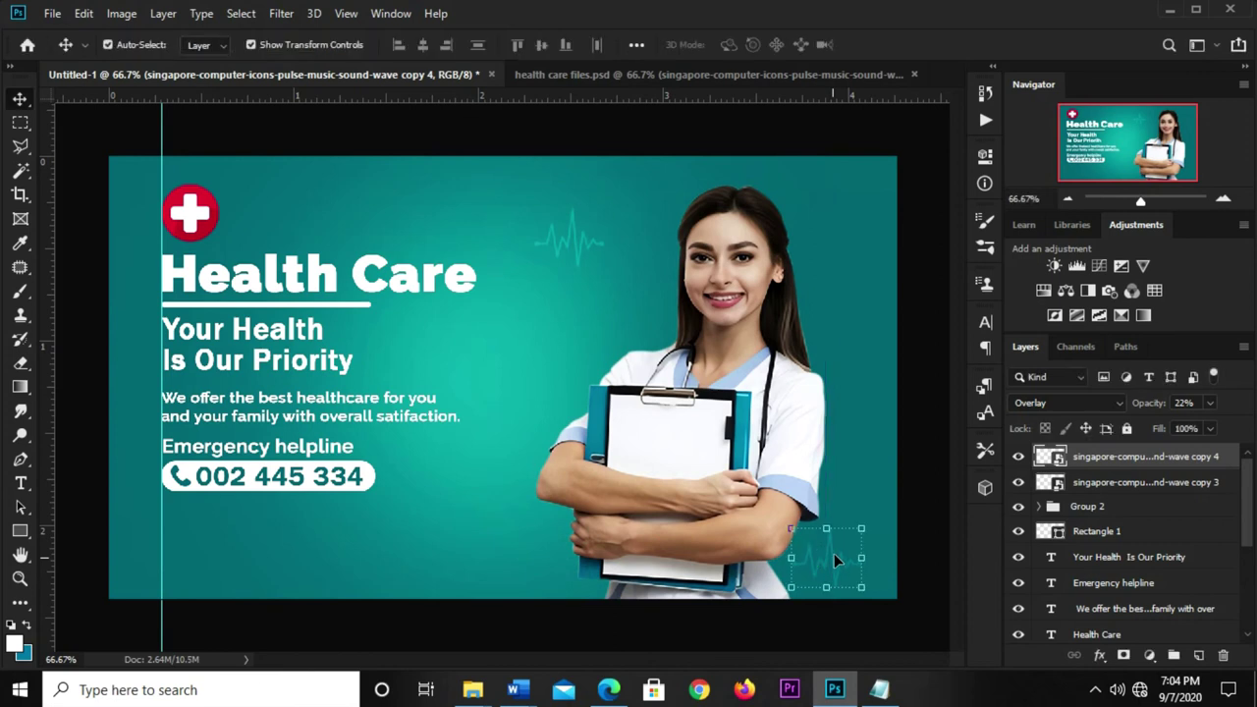
{"action": "key", "text": "ctrl+t"}
{"action": "left_click_drag", "start_coordinate": [860, 529], "coordinate": [847, 540]}
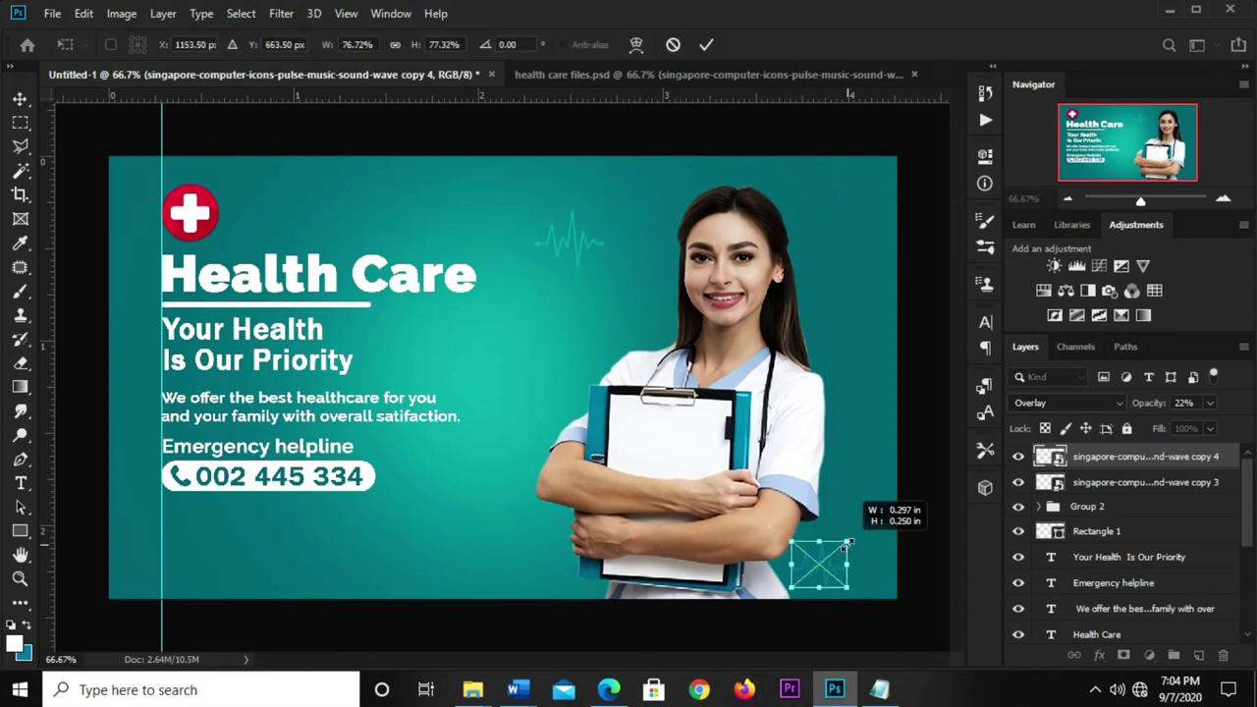
{"action": "key", "text": "Return"}
- Place another pulse-wave copy at the left edge beside the body text, then switch to health care files.psd
{"action": "left_click", "coordinate": [566, 231]}
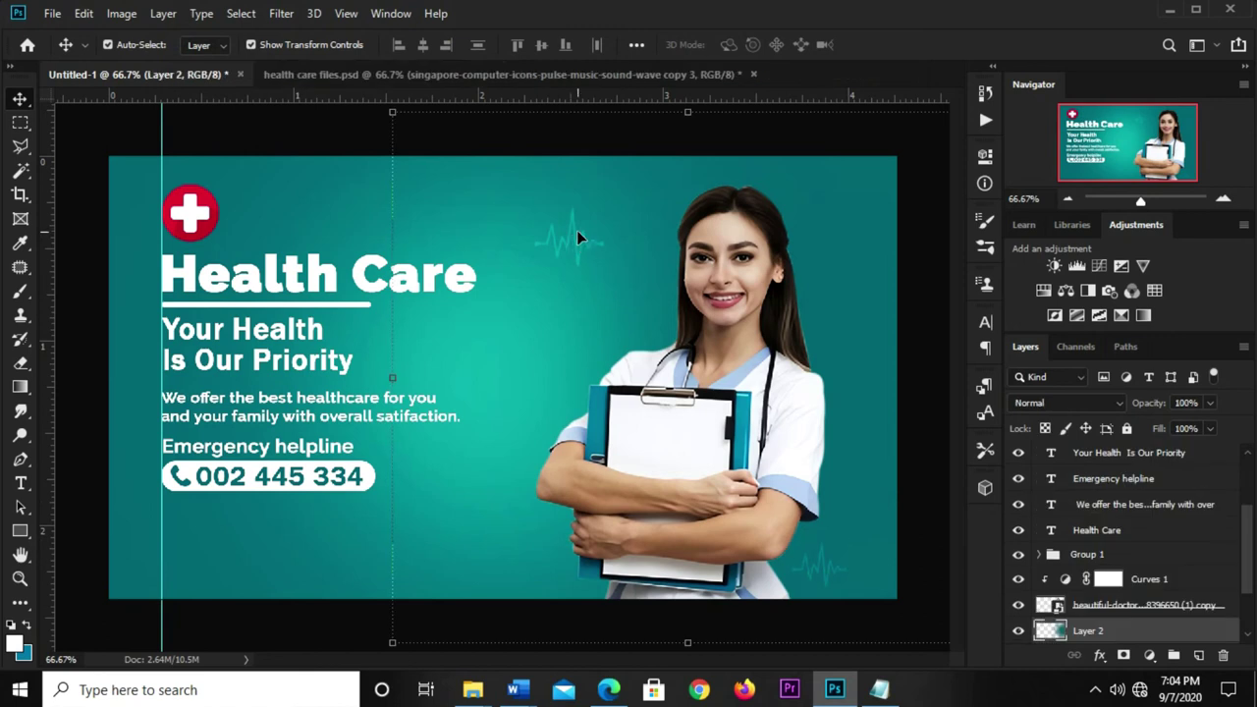
{"action": "left_click", "coordinate": [562, 238]}
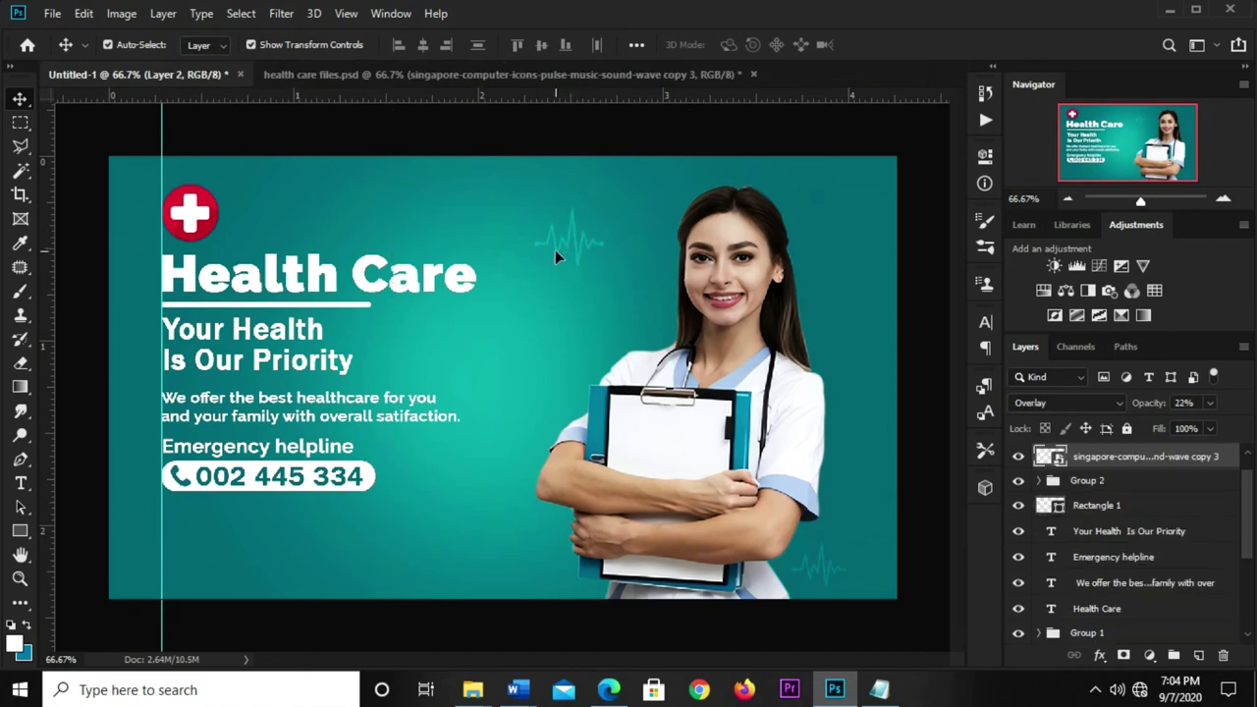
{"action": "left_click_drag", "start_coordinate": [574, 233], "coordinate": [577, 234]}
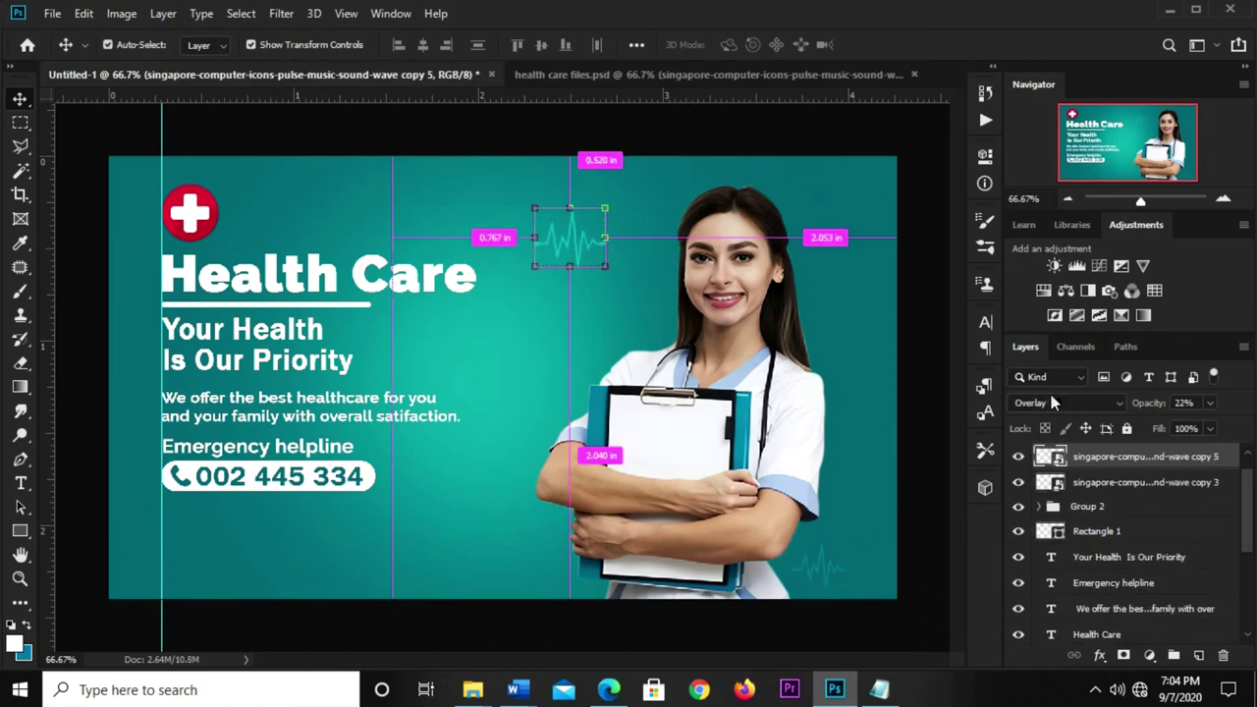
{"action": "key", "text": "ctrl+t"}
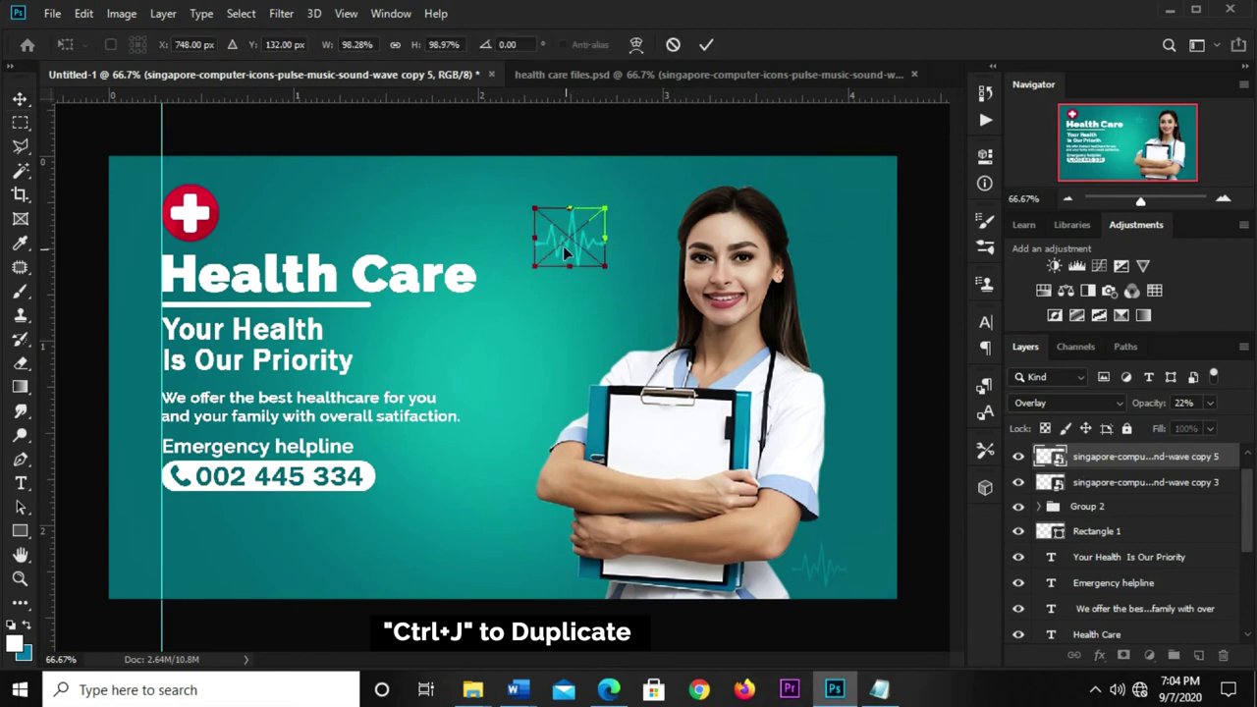
{"action": "mouse_move", "coordinate": [571, 238]}
{"action": "left_mouse_down"}
{"action": "mouse_move", "coordinate": [364, 482]}
{"action": "mouse_move", "coordinate": [156, 404]}
{"action": "left_mouse_up"}
{"action": "key", "text": "Return"}
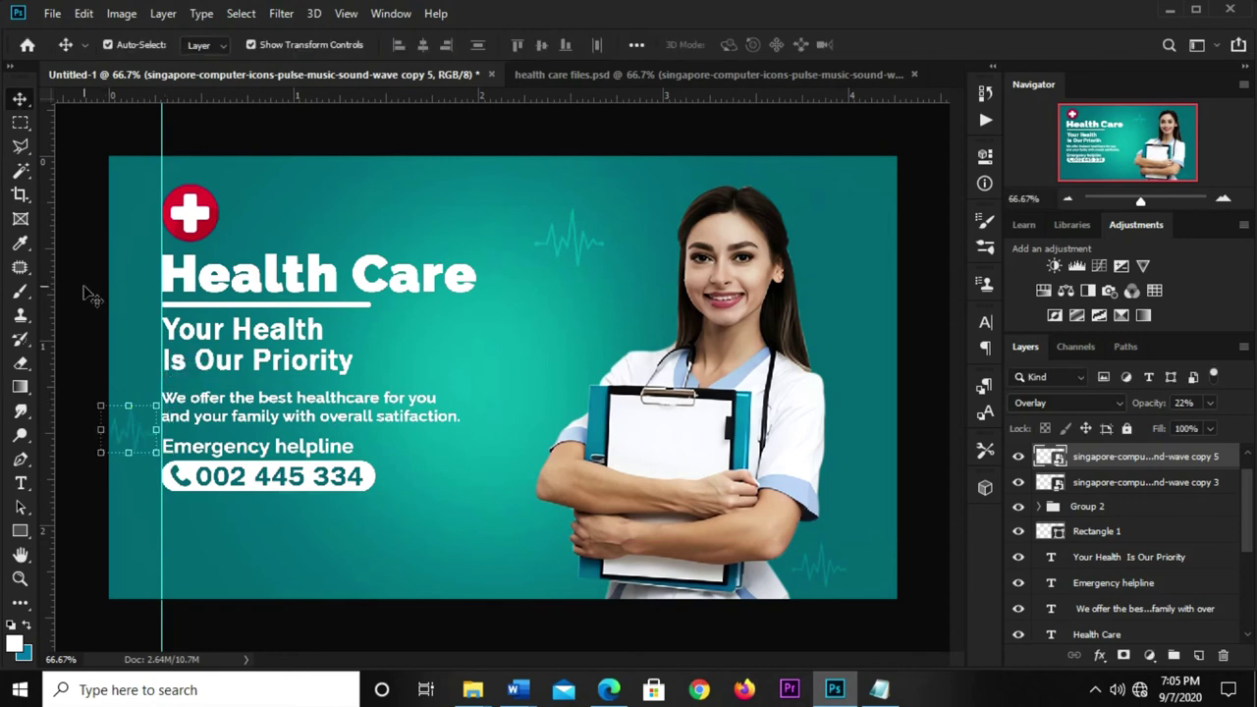
{"action": "left_click", "coordinate": [122, 293]}
{"action": "left_click", "coordinate": [323, 74]}
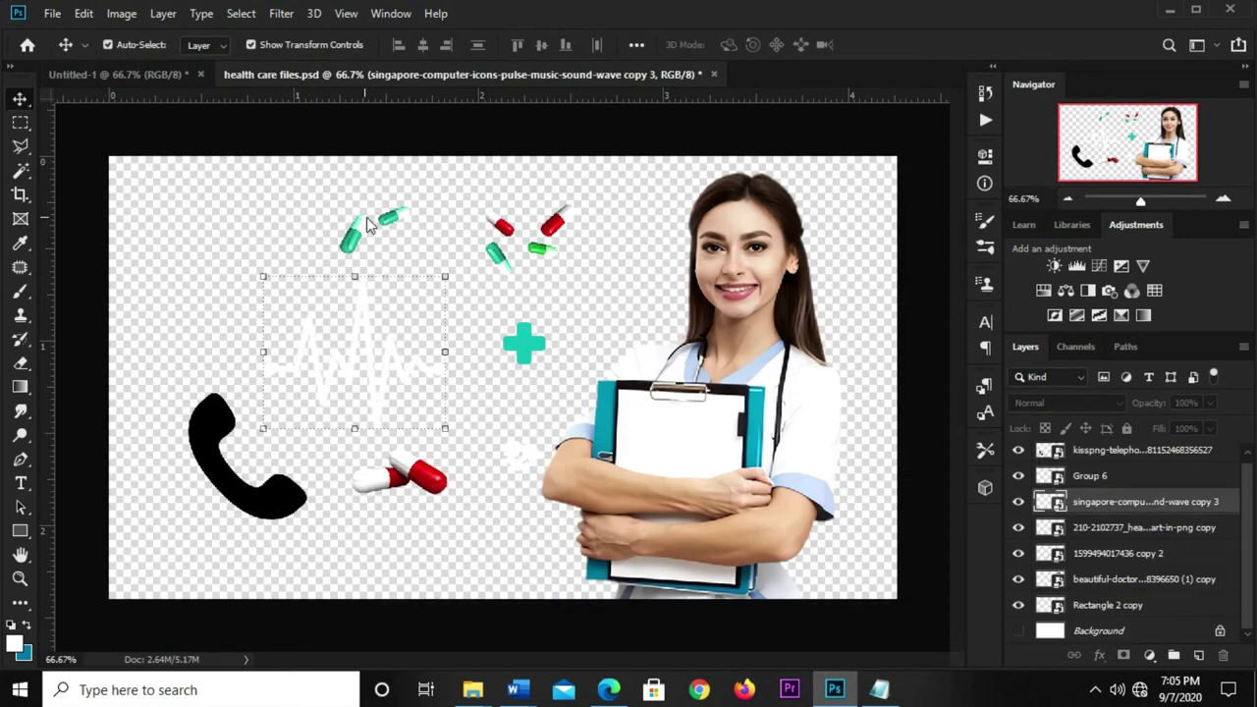
- Bring the small heart graphic from health care files.psd into the banner, at lower right beside the doctor's arm
{"action": "left_click", "coordinate": [520, 462]}
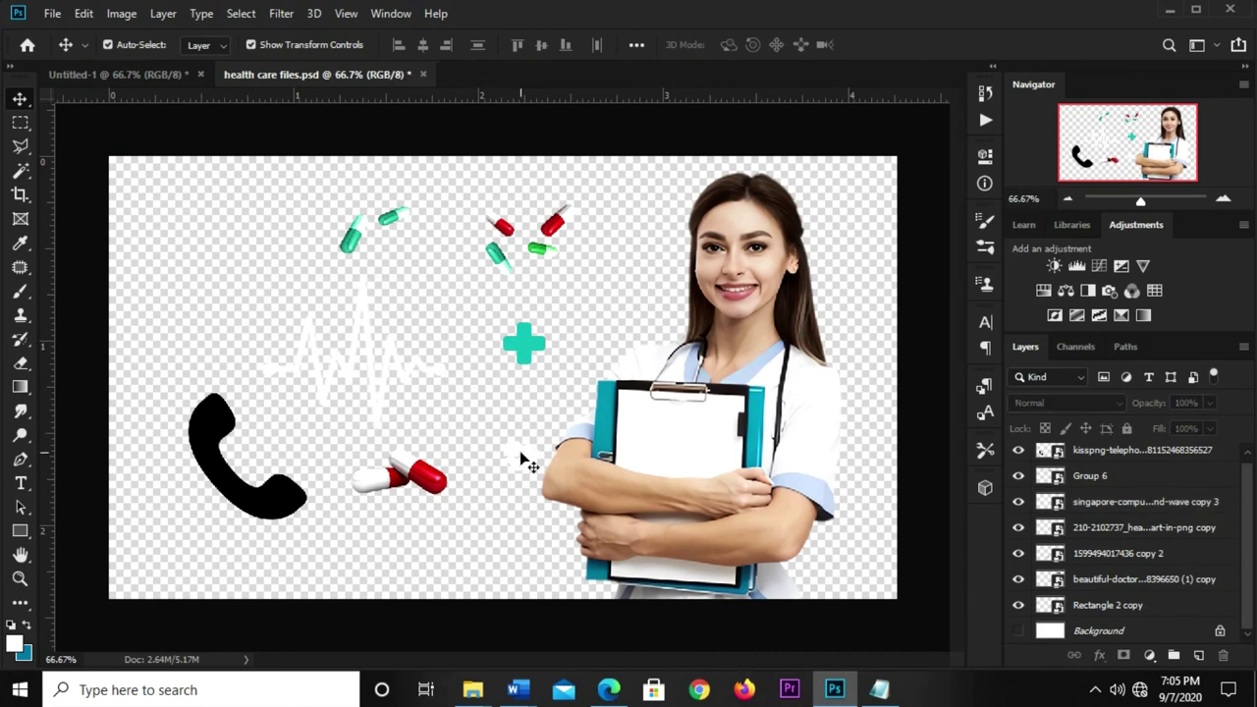
{"action": "left_click", "coordinate": [521, 462]}
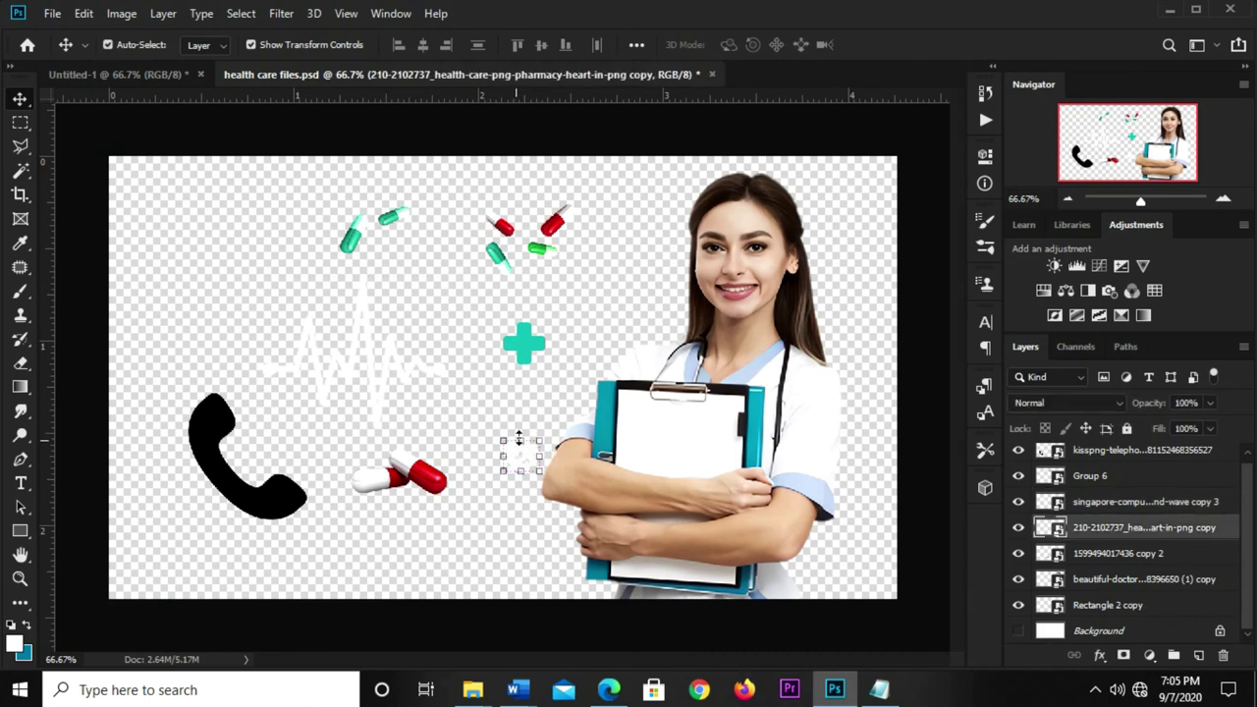
{"action": "left_click_drag", "start_coordinate": [135, 101], "coordinate": [580, 356]}
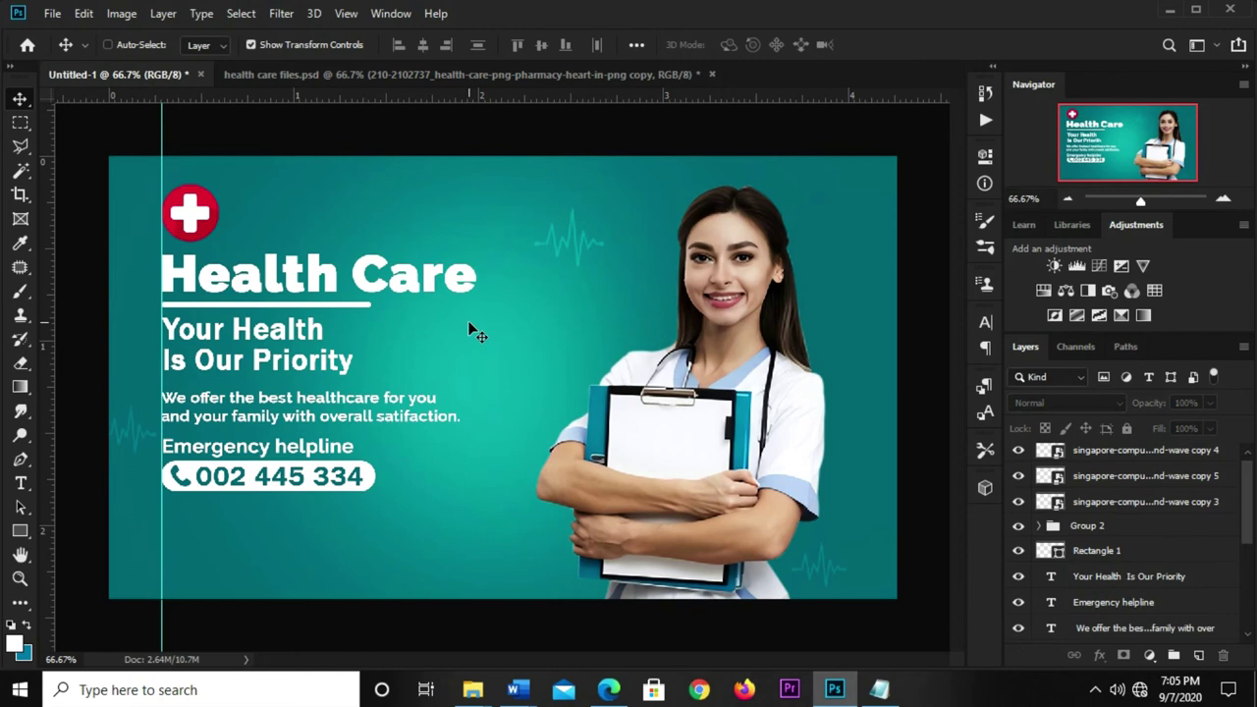
{"action": "left_click_drag", "start_coordinate": [505, 376], "coordinate": [853, 495]}
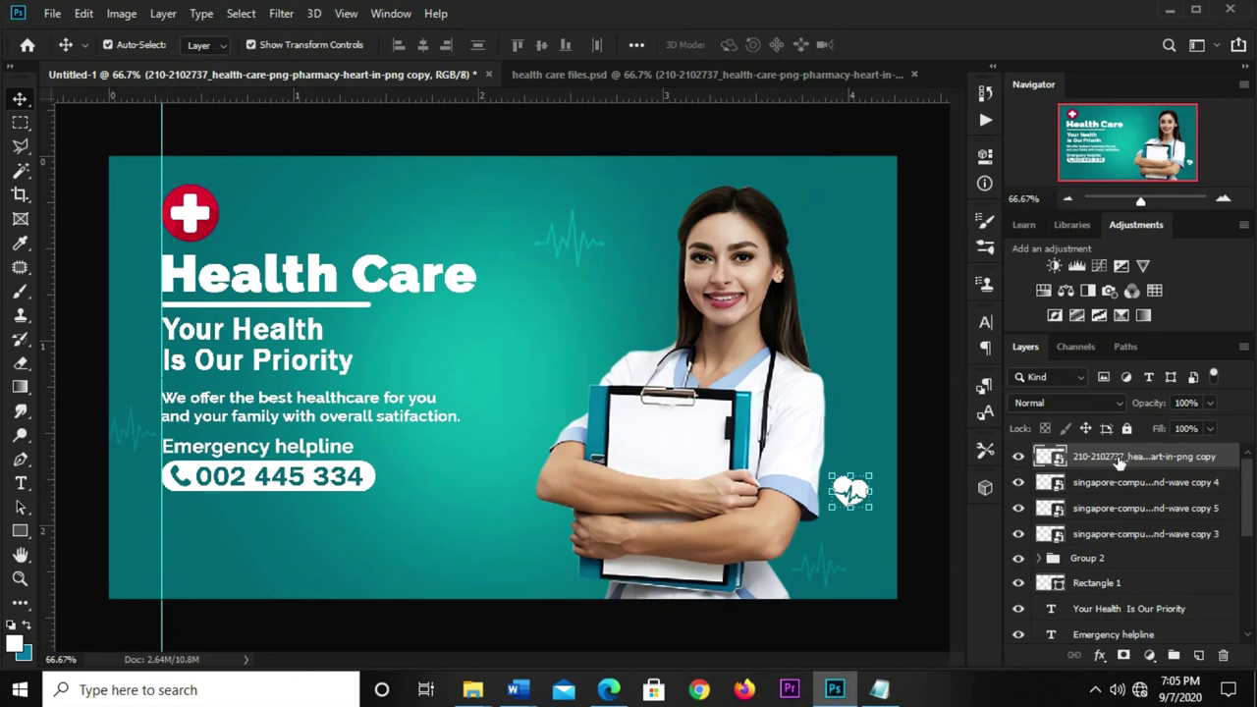
- Blend the heart layer in Soft Light at 54% opacity
{"action": "left_click", "coordinate": [1068, 402]}
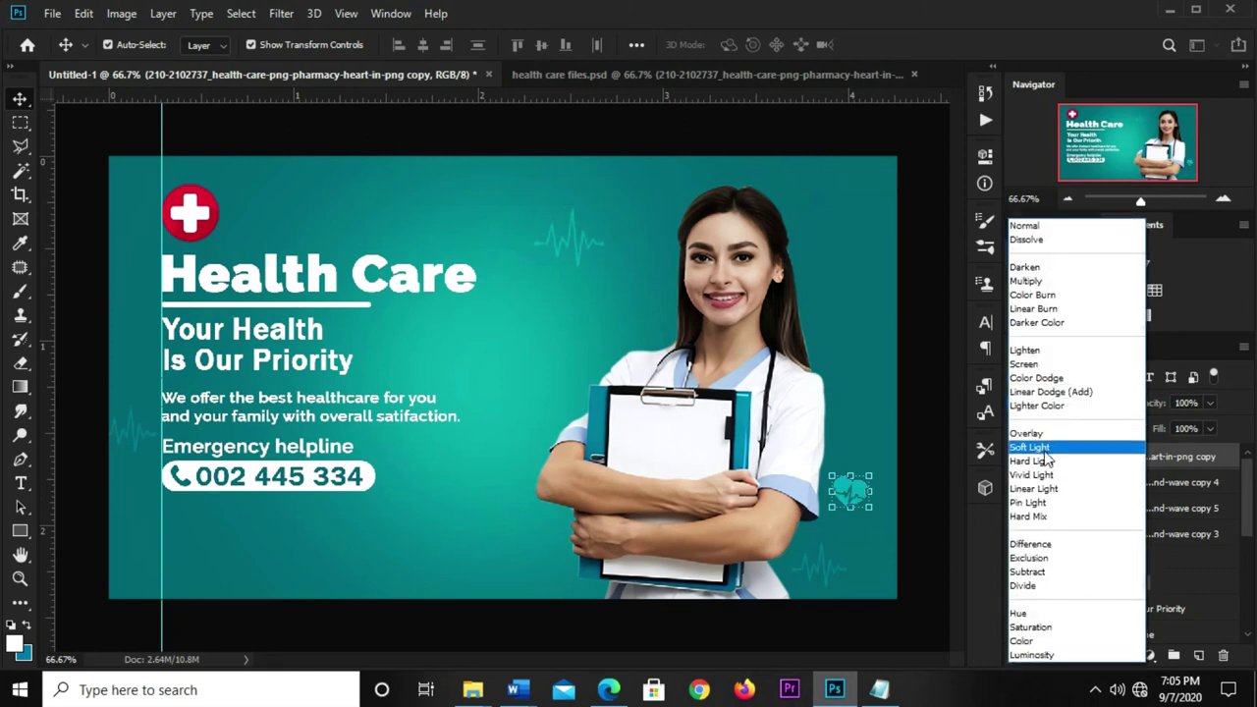
{"action": "left_click", "coordinate": [1044, 449]}
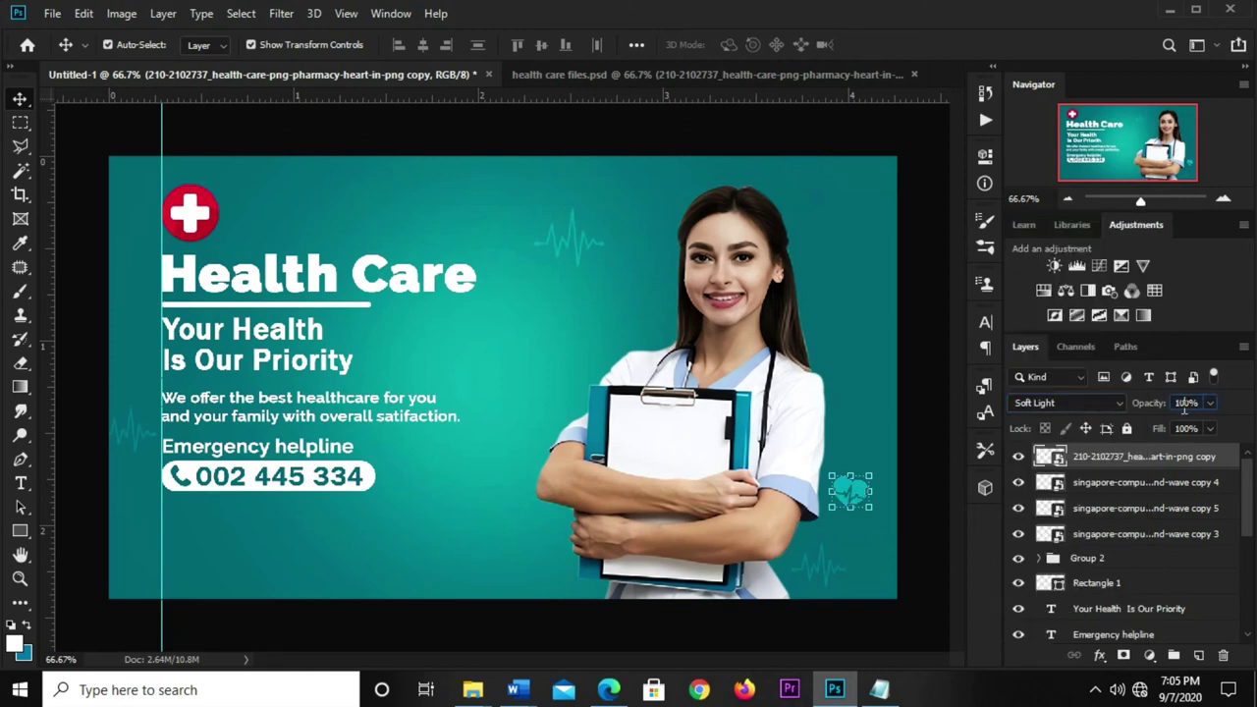
{"action": "left_click", "coordinate": [1180, 406]}
{"action": "type", "text": "54"}
{"action": "key", "text": "Return"}
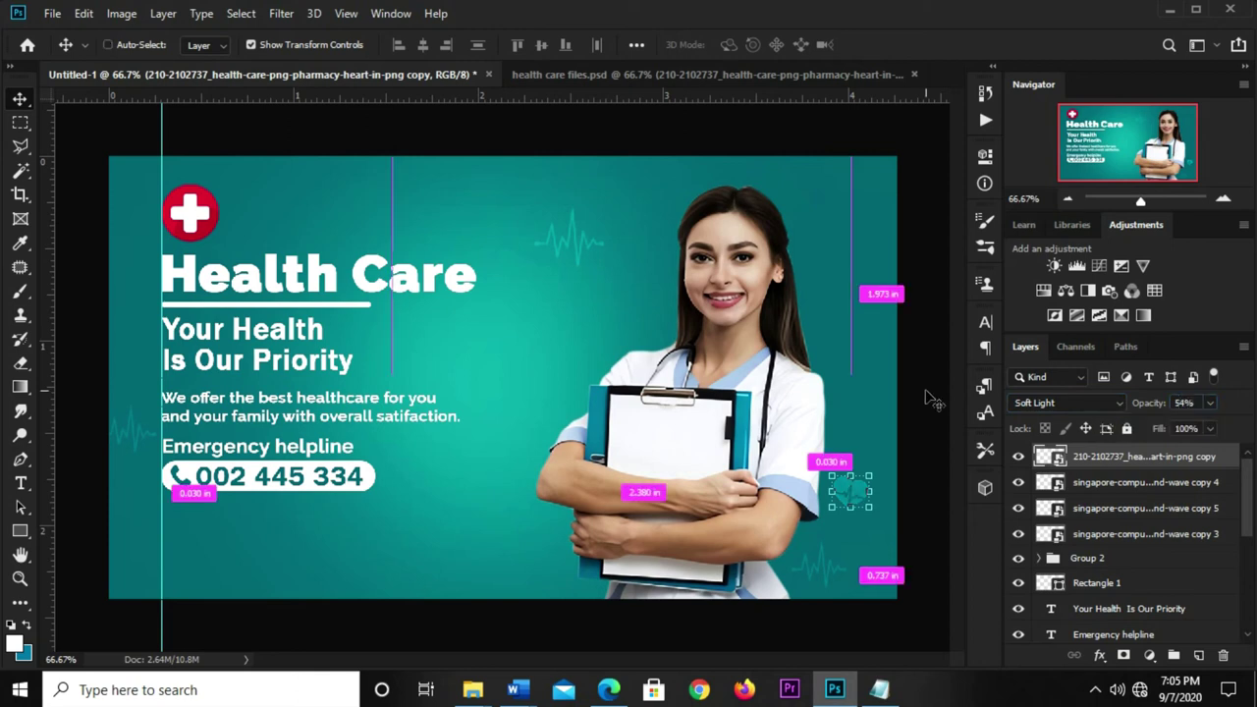
- Duplicate the heart and move the copy to the bottom beside the clipboard
{"action": "key", "text": "ctrl+j"}
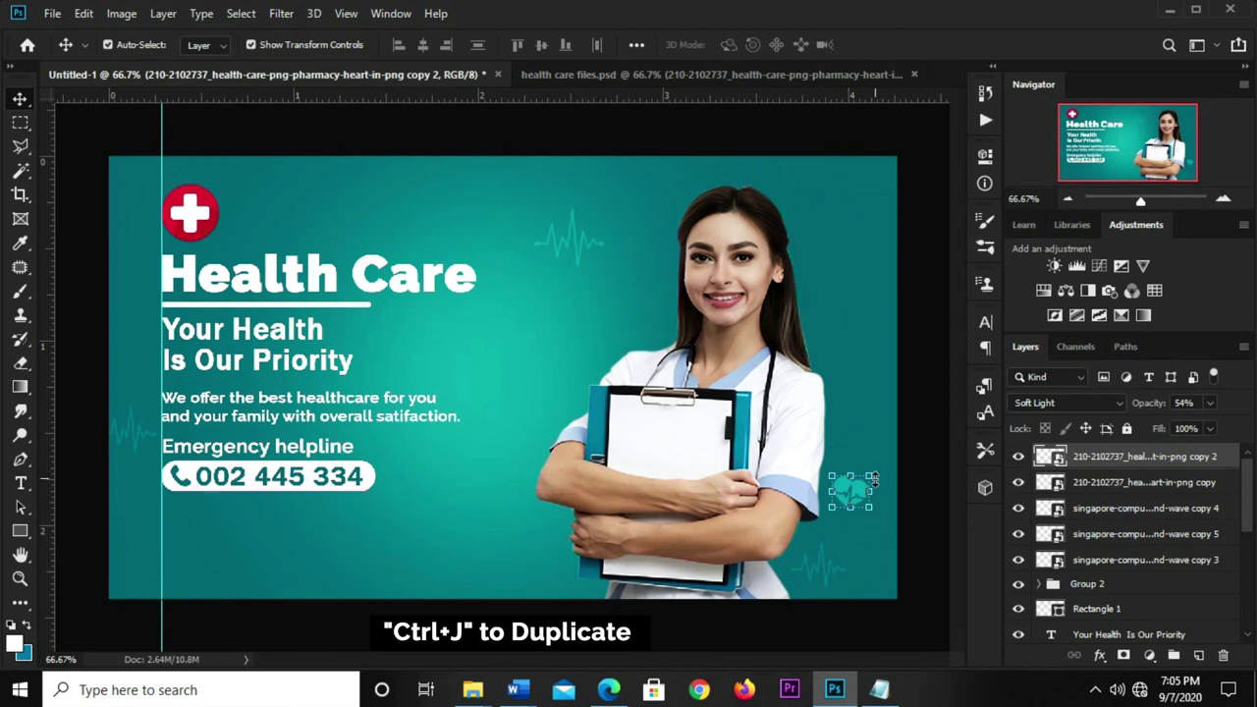
{"action": "key", "text": "ctrl+t"}
{"action": "mouse_move", "coordinate": [849, 486]}
{"action": "left_mouse_down"}
{"action": "mouse_move", "coordinate": [825, 503]}
{"action": "mouse_move", "coordinate": [511, 564]}
{"action": "mouse_move", "coordinate": [524, 568]}
{"action": "left_mouse_up"}
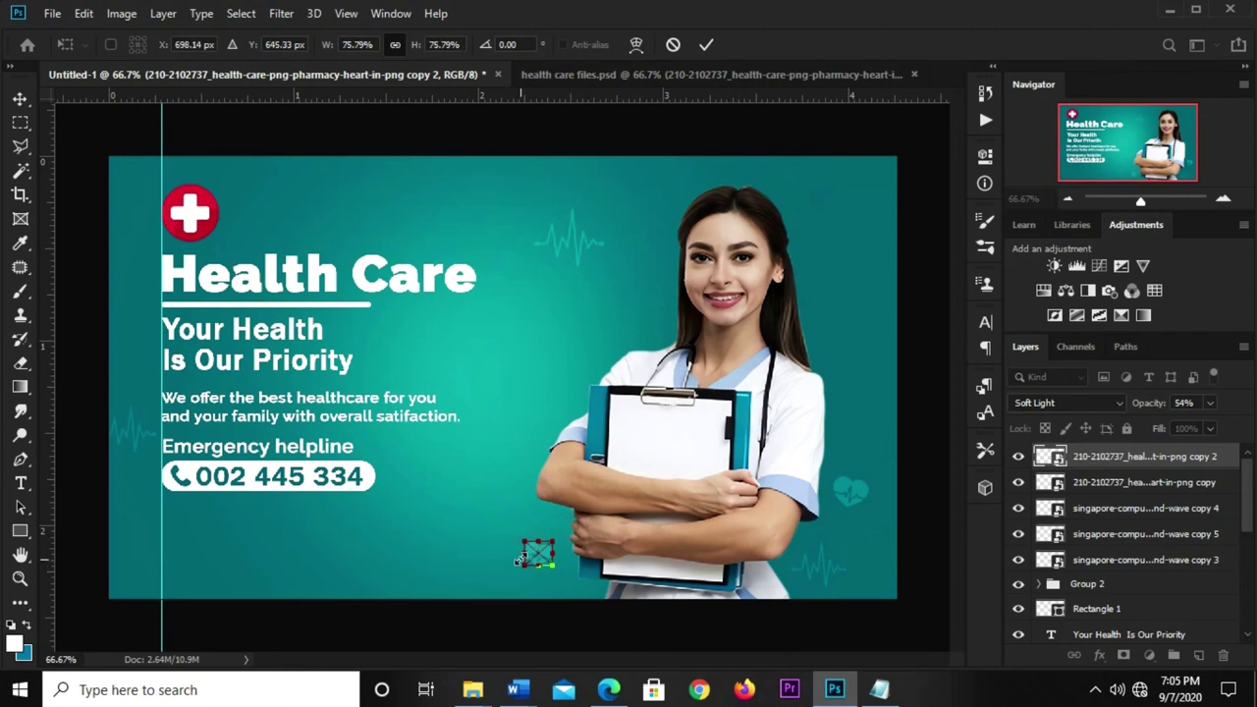
{"action": "key", "text": "Return"}
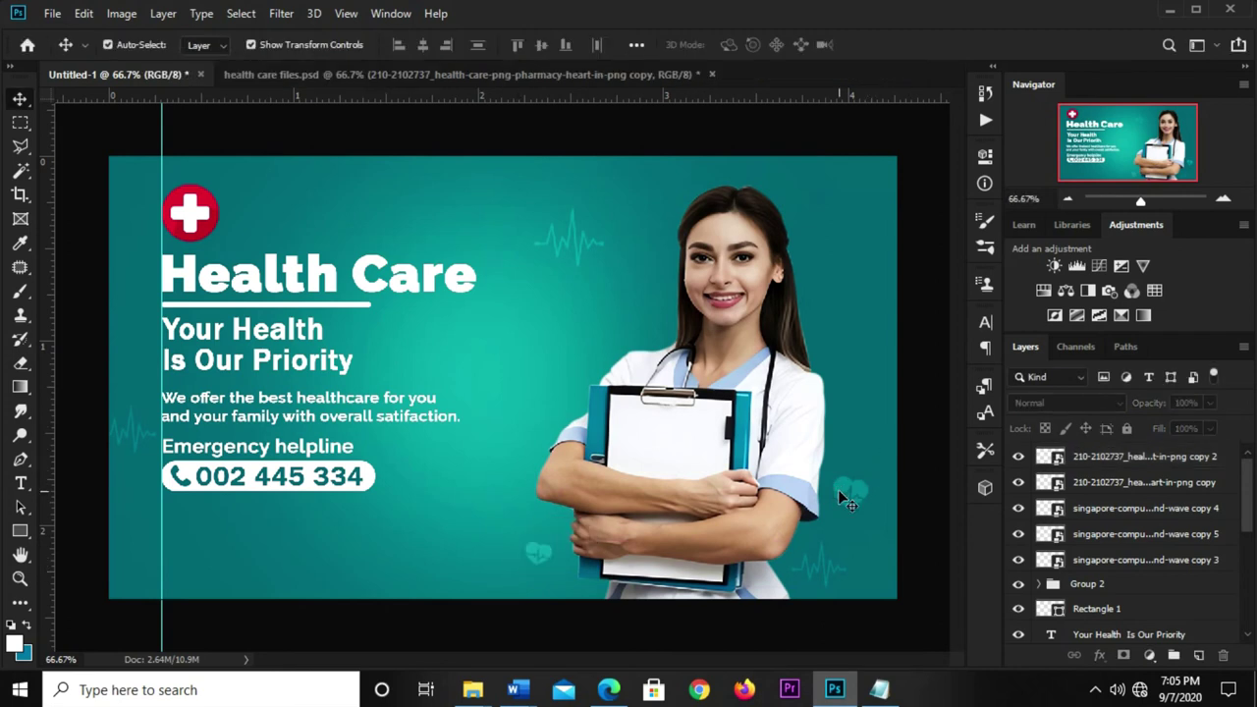
- Add another heart copy at face level, smaller and rotated, at top right
{"action": "left_click", "coordinate": [838, 489], "text": "ctrl"}
{"action": "key", "text": "ctrl+j"}
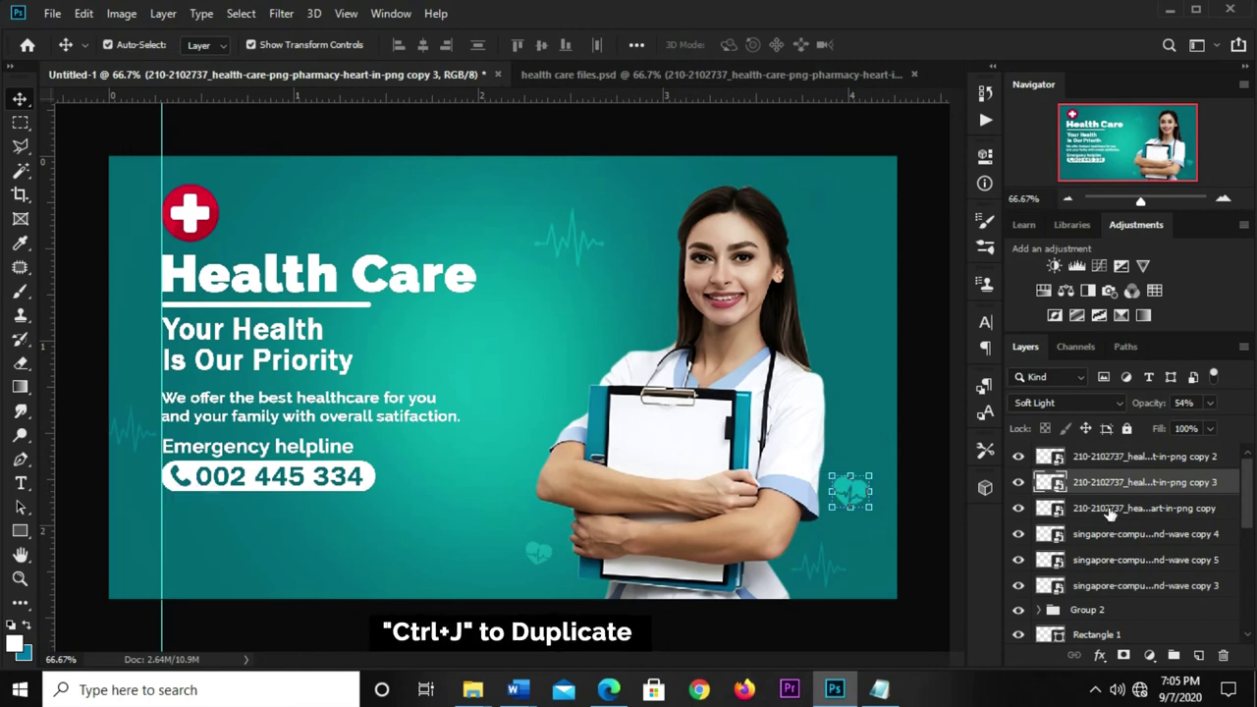
{"action": "mouse_move", "coordinate": [847, 486]}
{"action": "left_mouse_down"}
{"action": "mouse_move", "coordinate": [837, 202]}
{"action": "mouse_move", "coordinate": [789, 211]}
{"action": "left_mouse_up"}
{"action": "key", "text": "ctrl+t"}
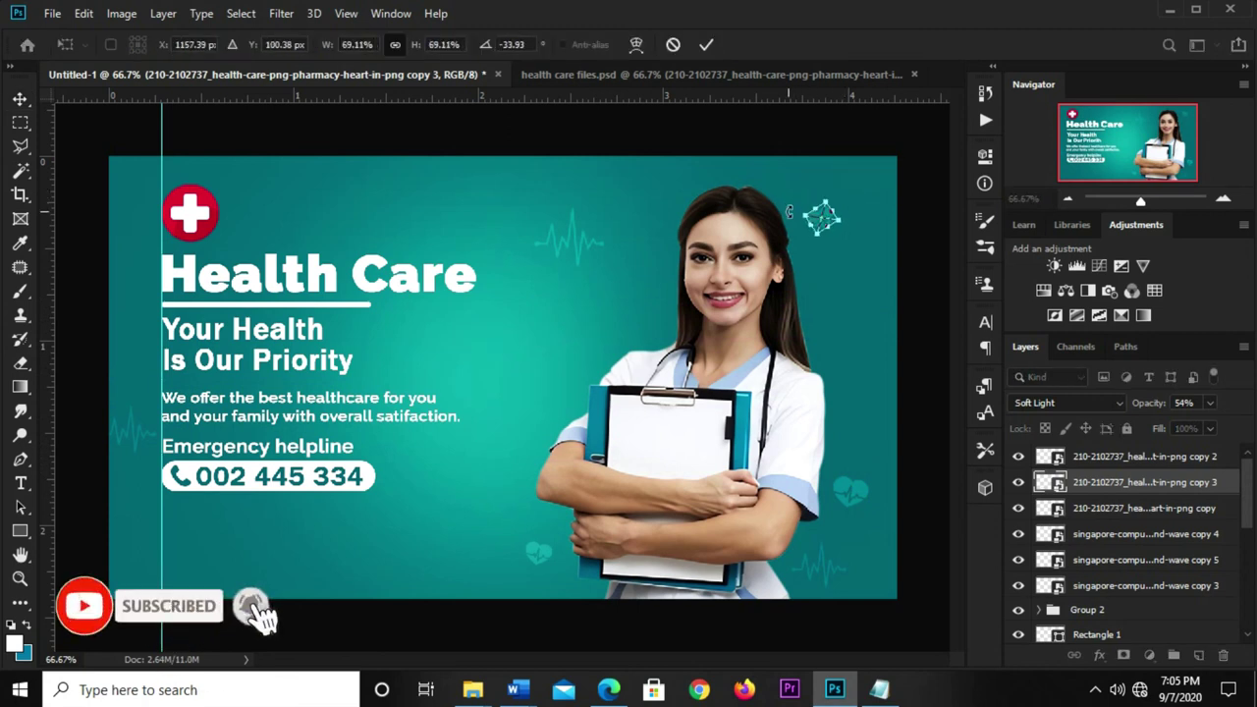
{"action": "key", "text": "Return"}
{"action": "left_click", "coordinate": [815, 135]}
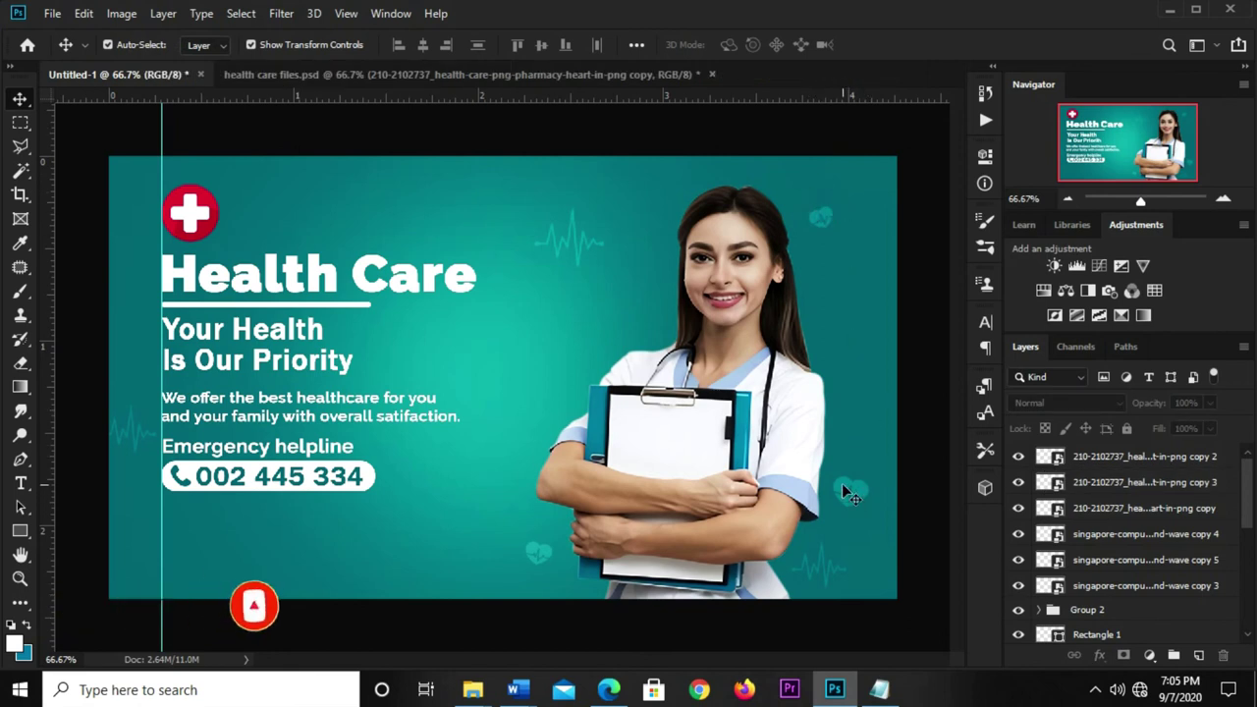
- Place a third heart copy beside the doctor's face, then return to health care files.psd
{"action": "left_click_drag", "start_coordinate": [842, 486], "coordinate": [838, 482]}
{"action": "key", "text": "ctrl+j"}
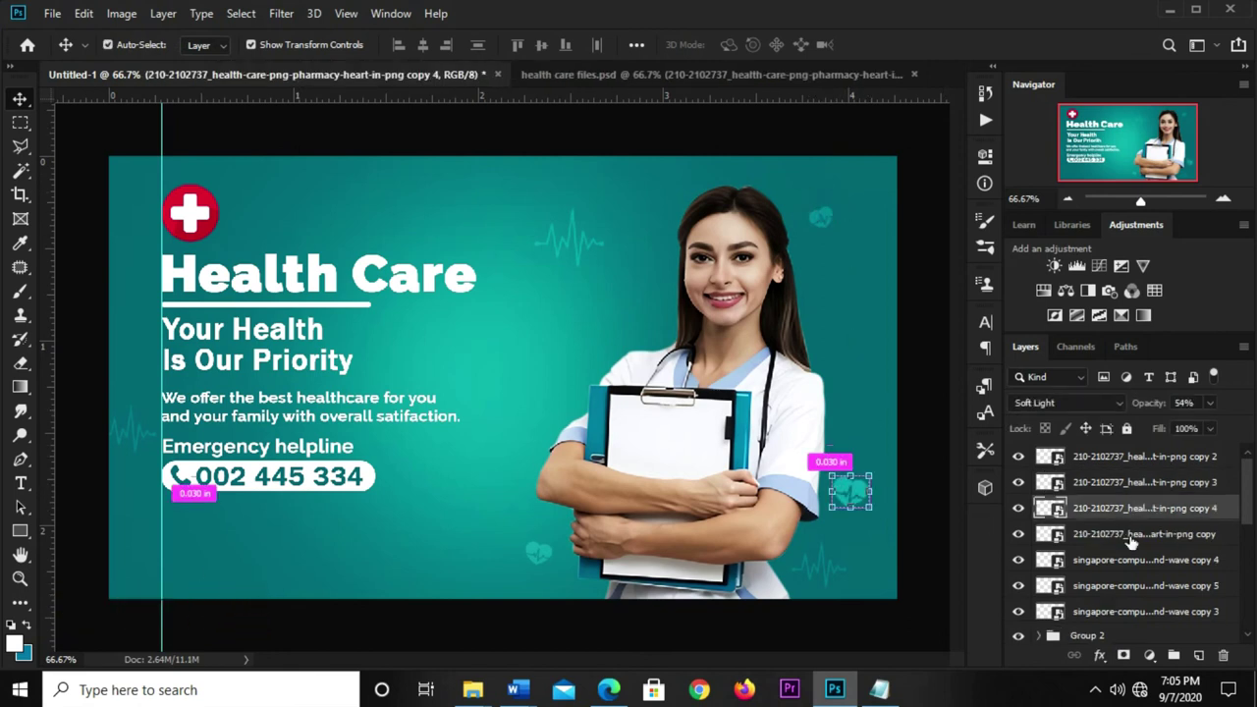
{"action": "key", "text": "ctrl+t"}
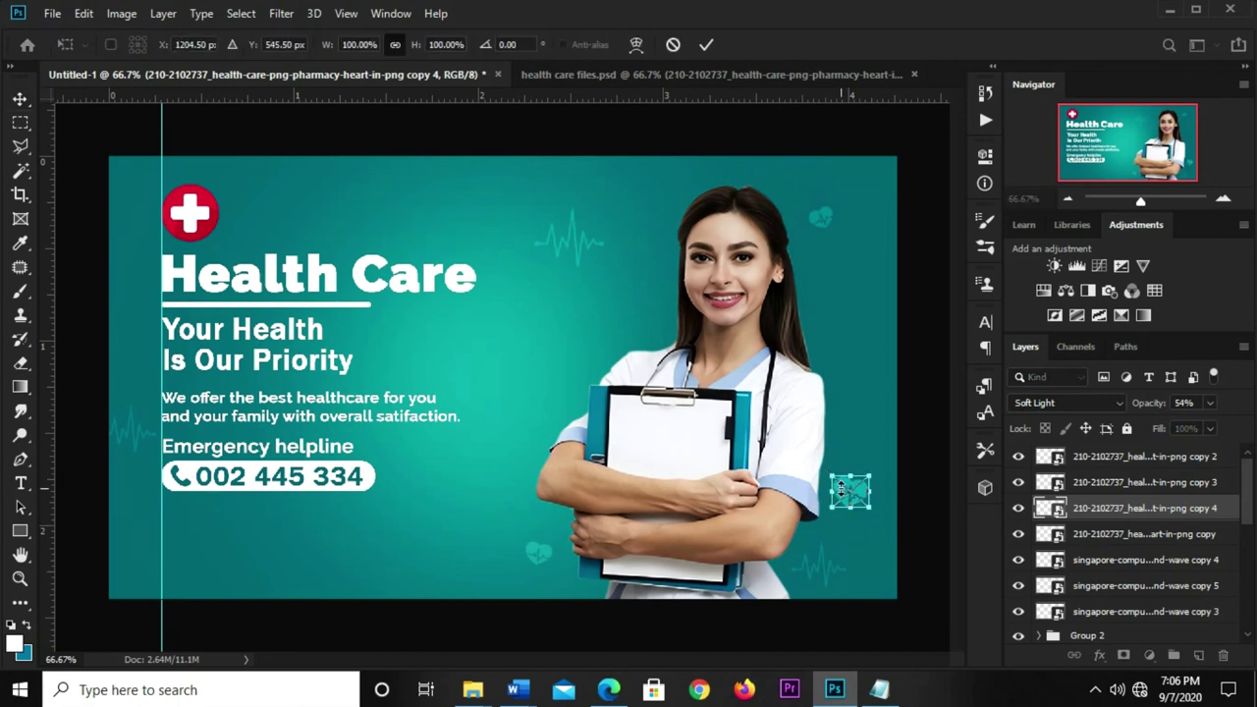
{"action": "mouse_move", "coordinate": [855, 483]}
{"action": "left_mouse_down"}
{"action": "mouse_move", "coordinate": [631, 315]}
{"action": "mouse_move", "coordinate": [632, 216]}
{"action": "left_mouse_up"}
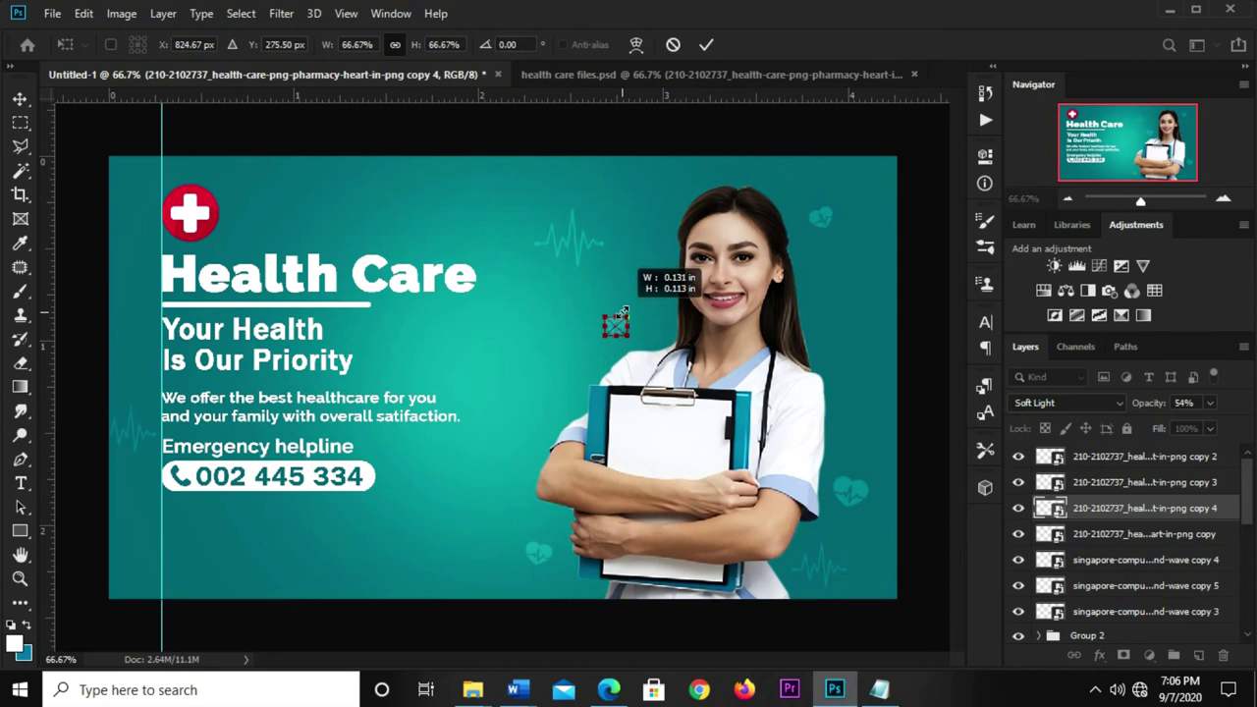
{"action": "left_click", "coordinate": [706, 46]}
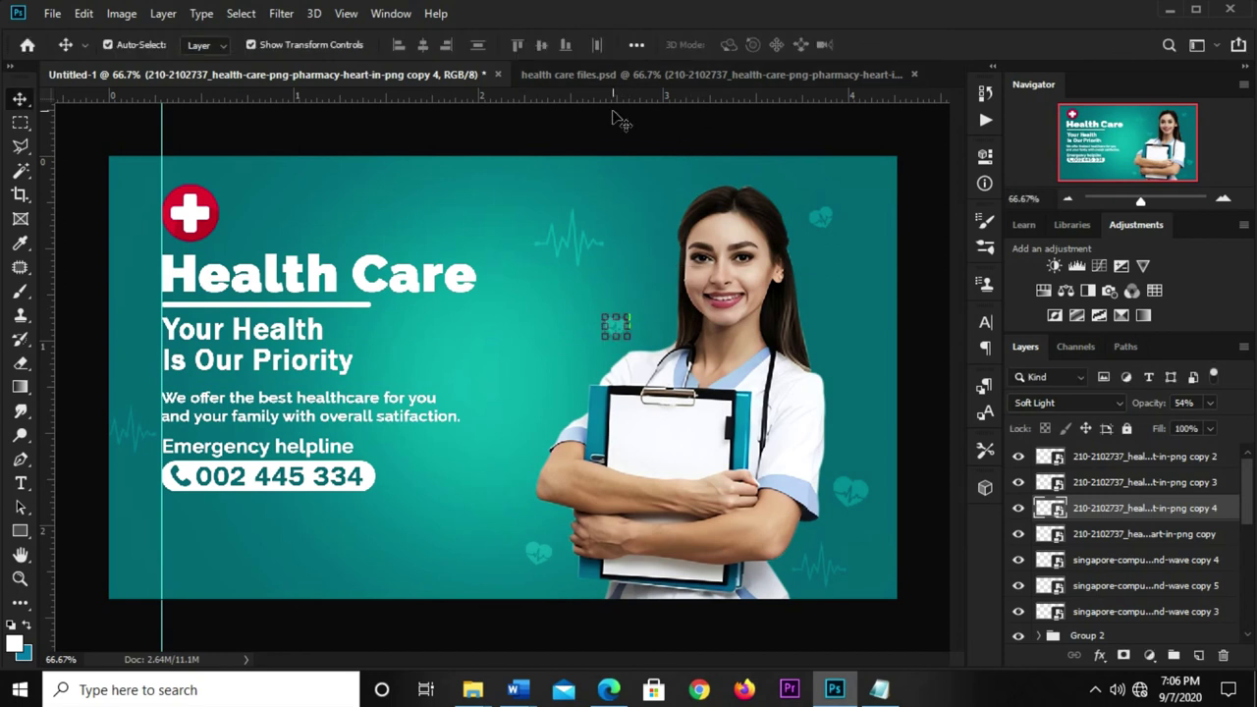
{"action": "left_click", "coordinate": [612, 116]}
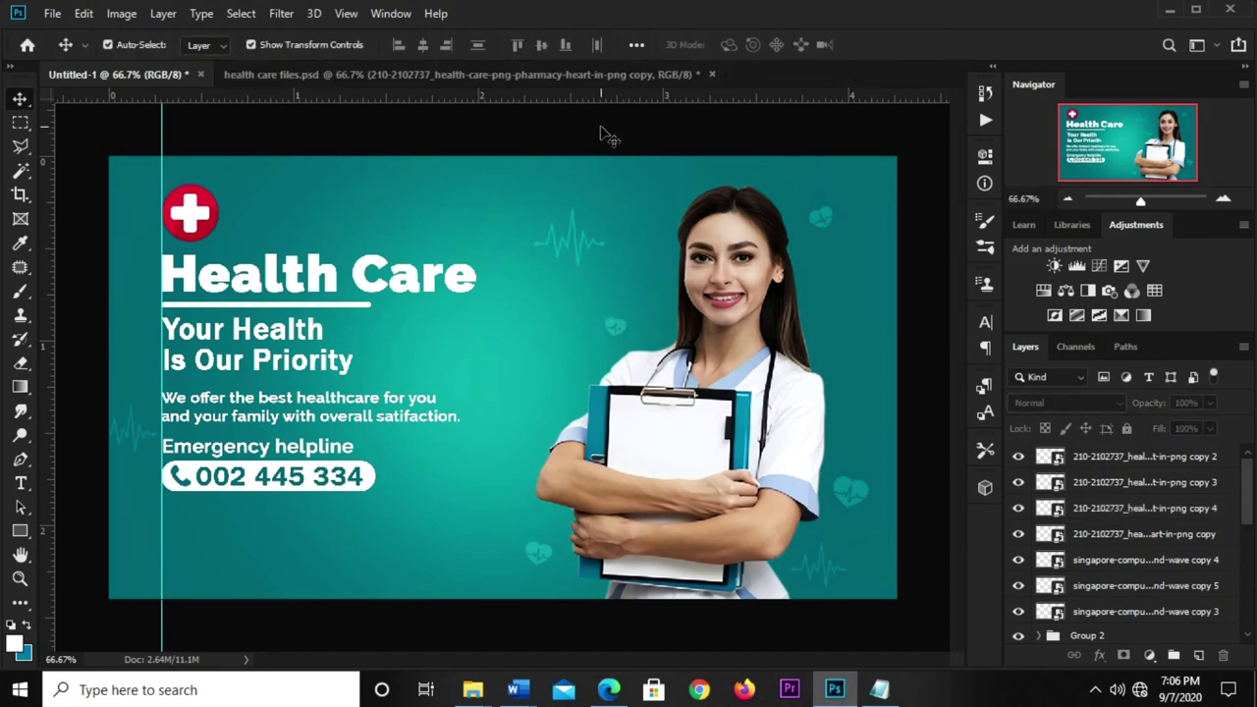
{"action": "left_click", "coordinate": [504, 77]}
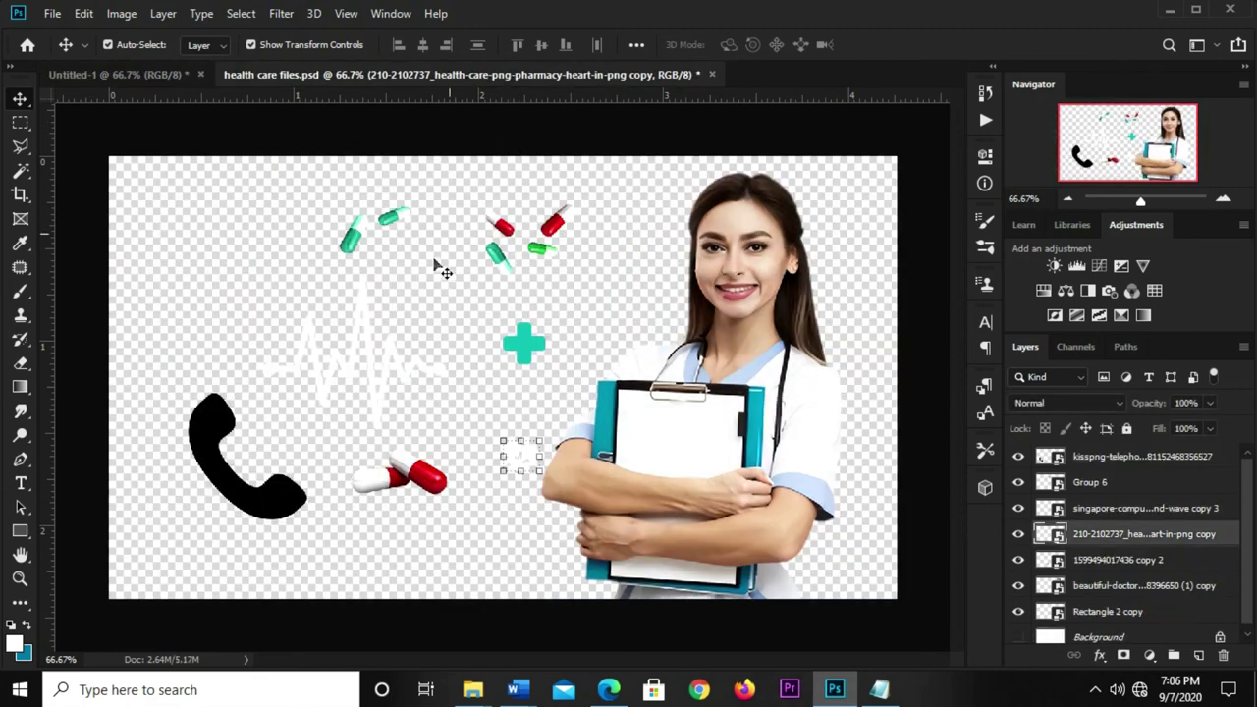
- Bring the red-and-white pill capsules into the banner, enlarged below the phone number
{"action": "left_click", "coordinate": [413, 479], "text": "ctrl"}
{"action": "left_click_drag", "start_coordinate": [235, 177], "coordinate": [250, 496]}
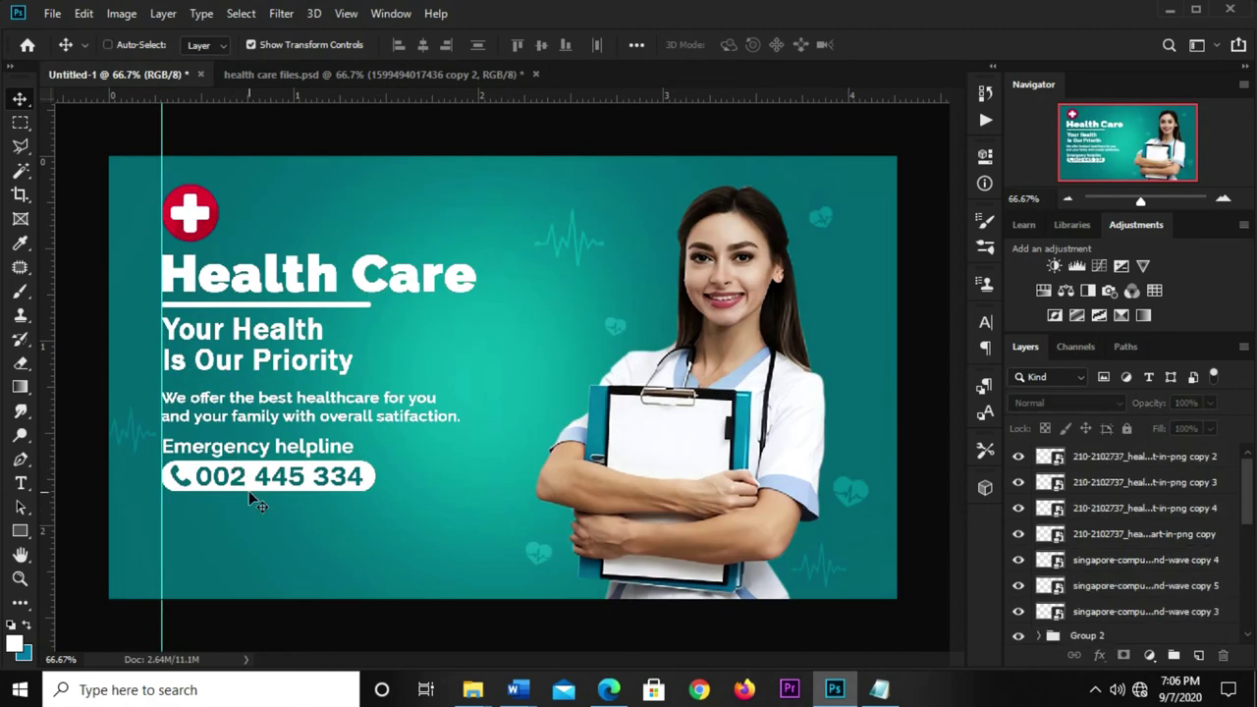
{"action": "left_click_drag", "start_coordinate": [249, 492], "coordinate": [258, 506]}
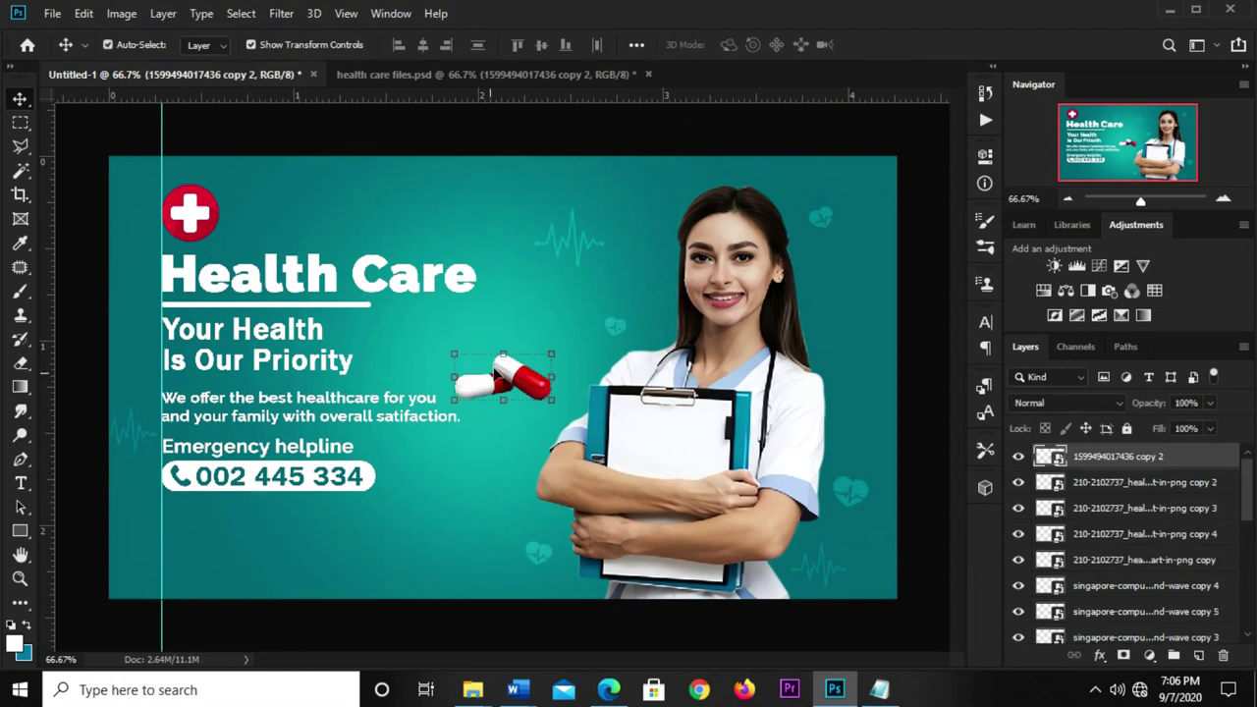
{"action": "left_click_drag", "start_coordinate": [523, 376], "coordinate": [263, 539]}
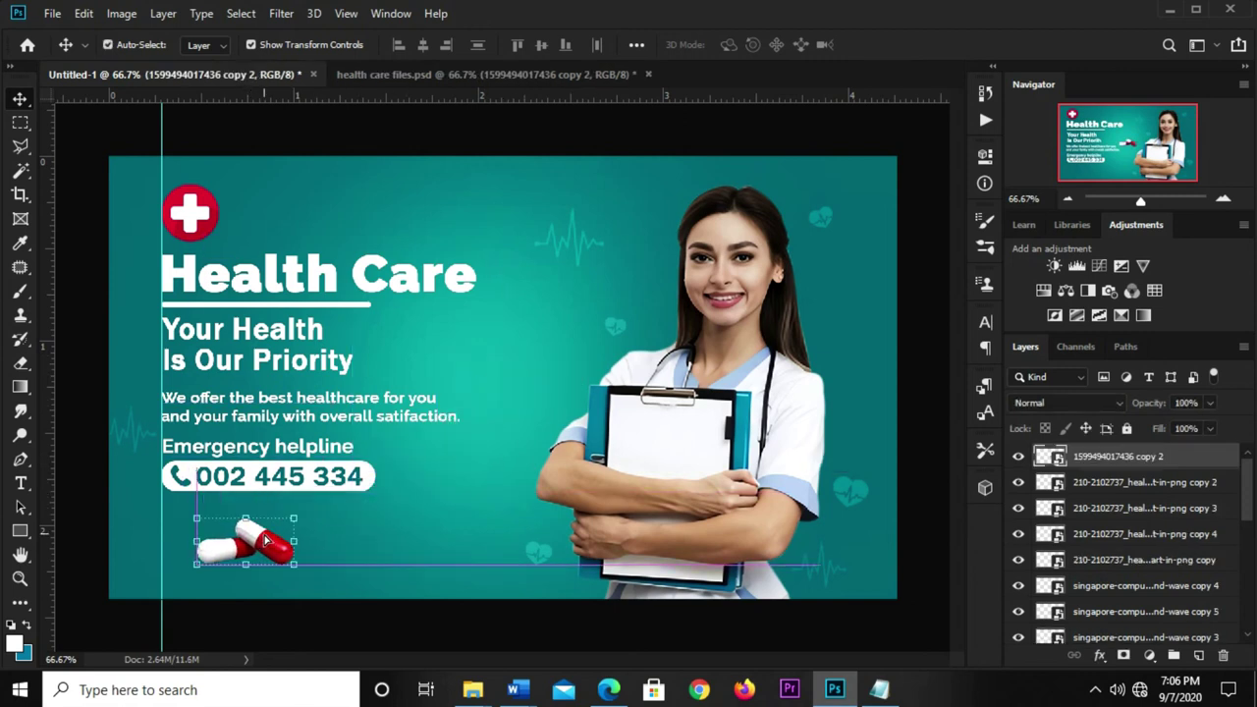
{"action": "key", "text": "ctrl+t"}
{"action": "mouse_move", "coordinate": [294, 518]}
{"action": "left_mouse_down"}
{"action": "mouse_move", "coordinate": [308, 512]}
{"action": "mouse_move", "coordinate": [287, 542]}
{"action": "left_mouse_up"}
{"action": "key", "text": "Return"}
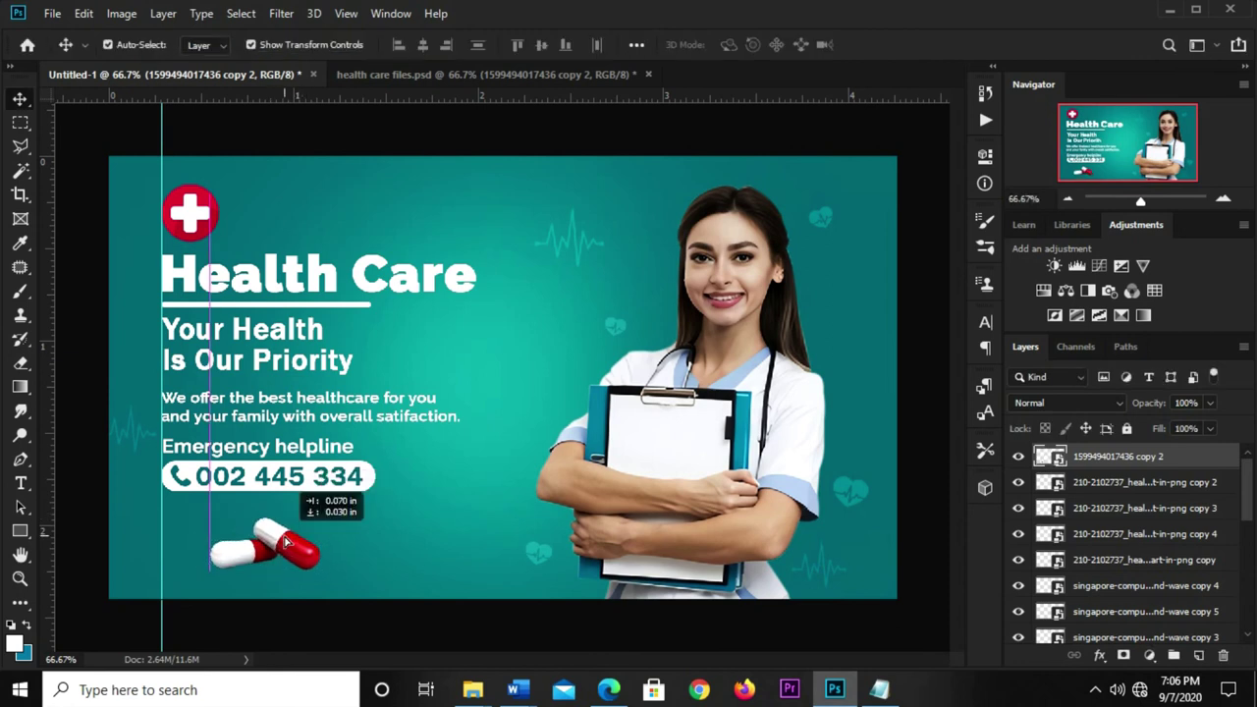
- Duplicate the pills, flip the copy vertically, and place it beneath as a reflection
{"action": "key", "text": "ctrl+j"}
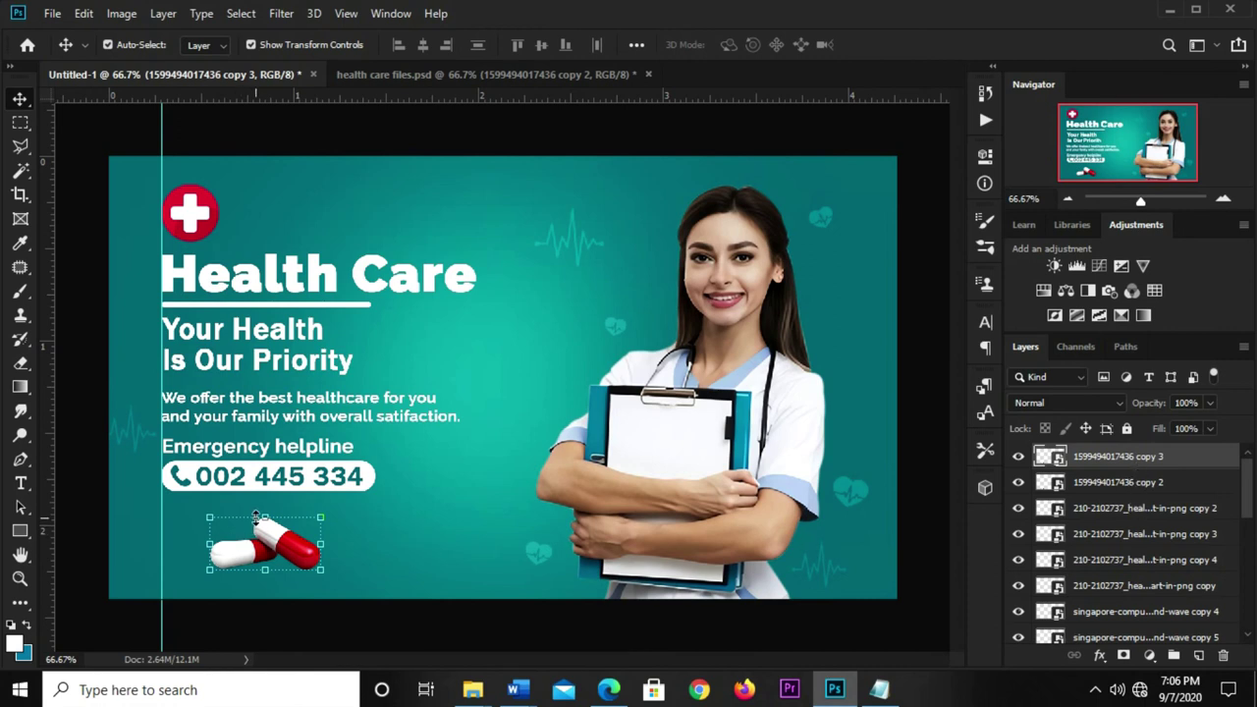
{"action": "key", "text": "ctrl+t"}
{"action": "right_click", "coordinate": [281, 550]}
{"action": "left_click", "coordinate": [310, 543]}
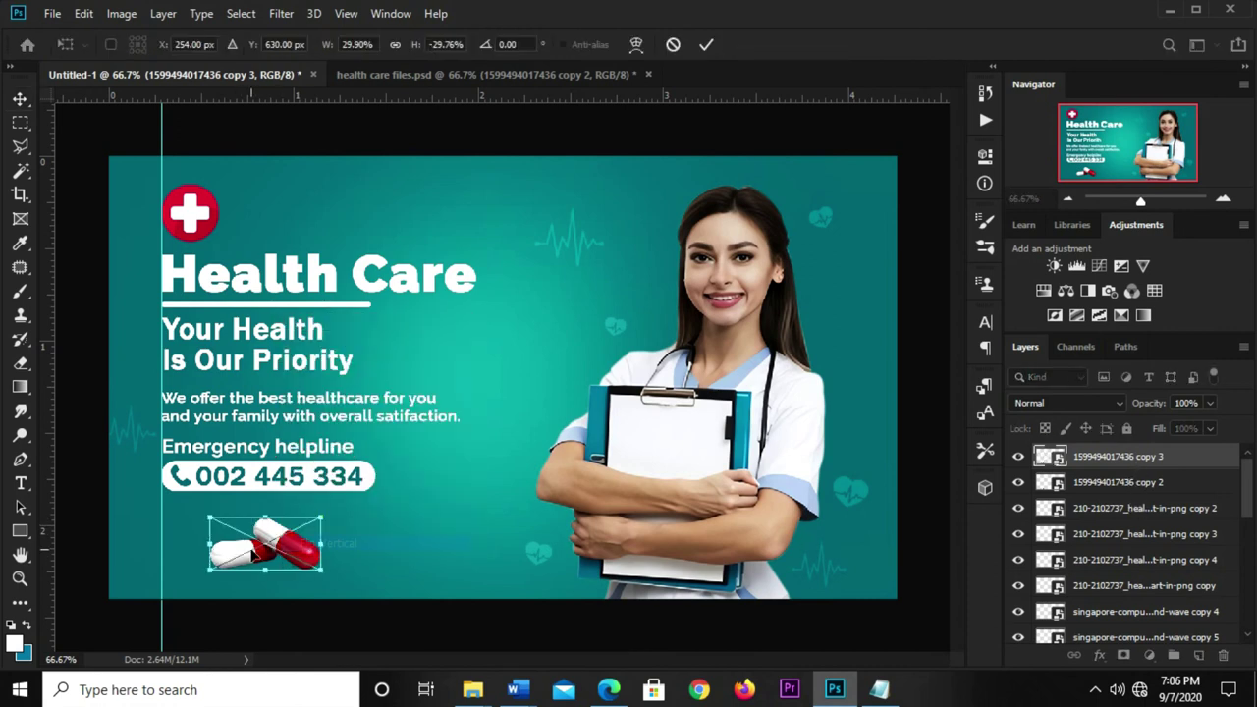
{"action": "left_click_drag", "start_coordinate": [263, 546], "coordinate": [243, 597]}
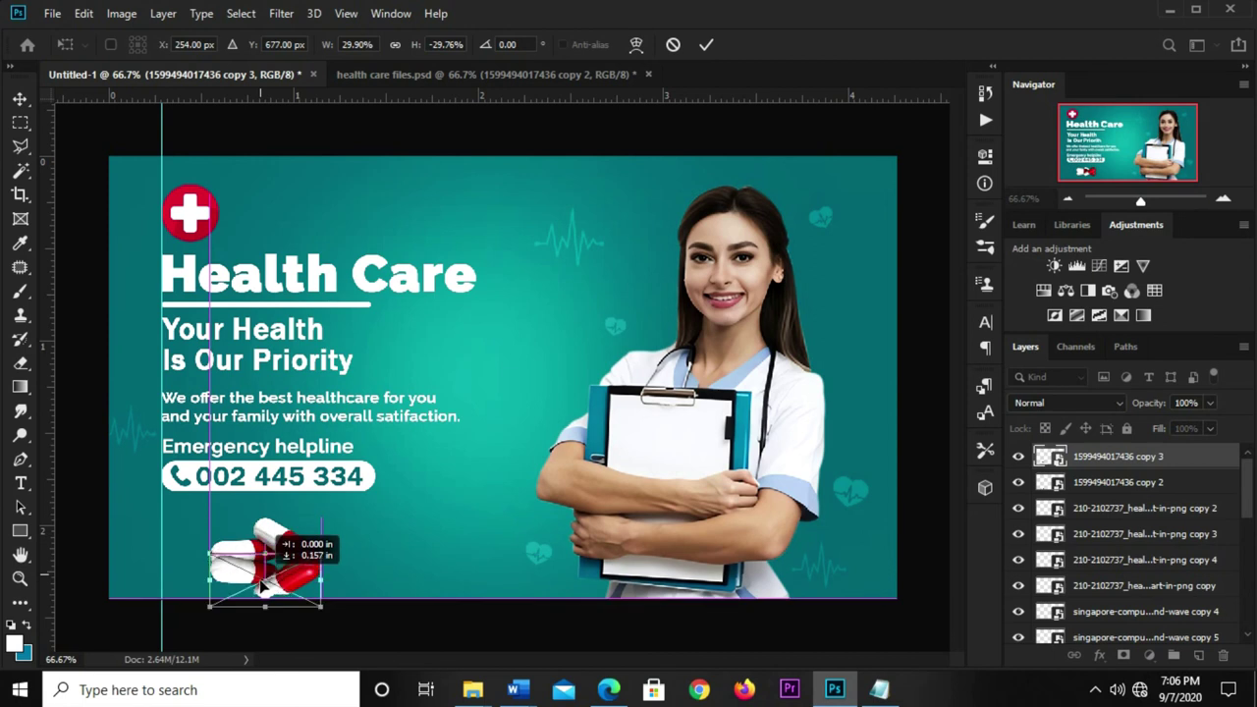
{"action": "key", "text": "Return"}
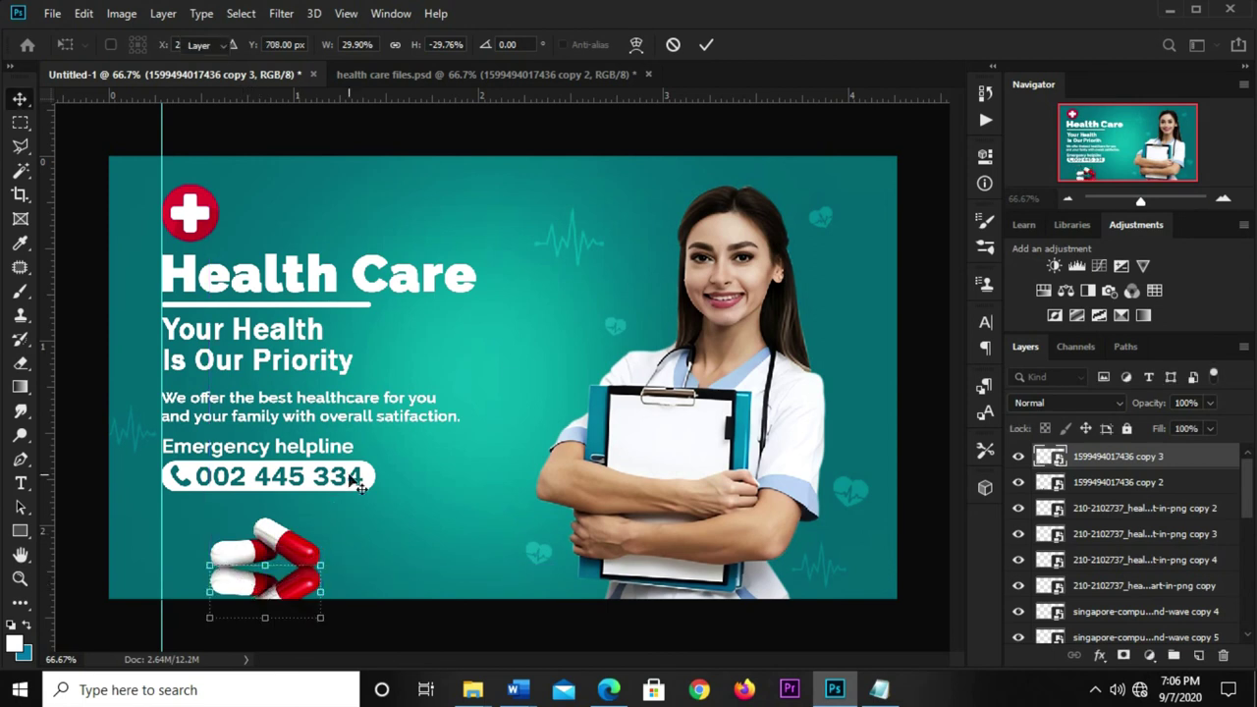
{"action": "key", "text": "ctrl+0"}
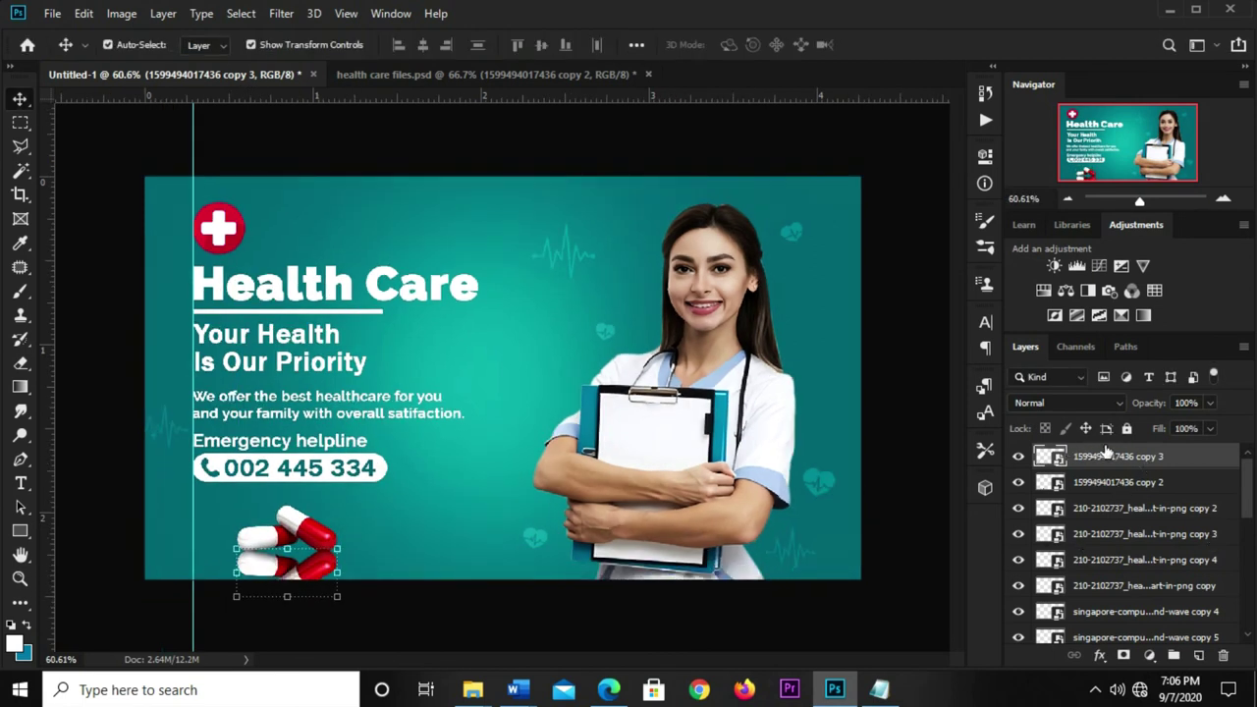
- Add a layer mask to the flipped pill copy and set up a Foreground to Transparent gradient
{"action": "left_click", "coordinate": [1124, 655]}
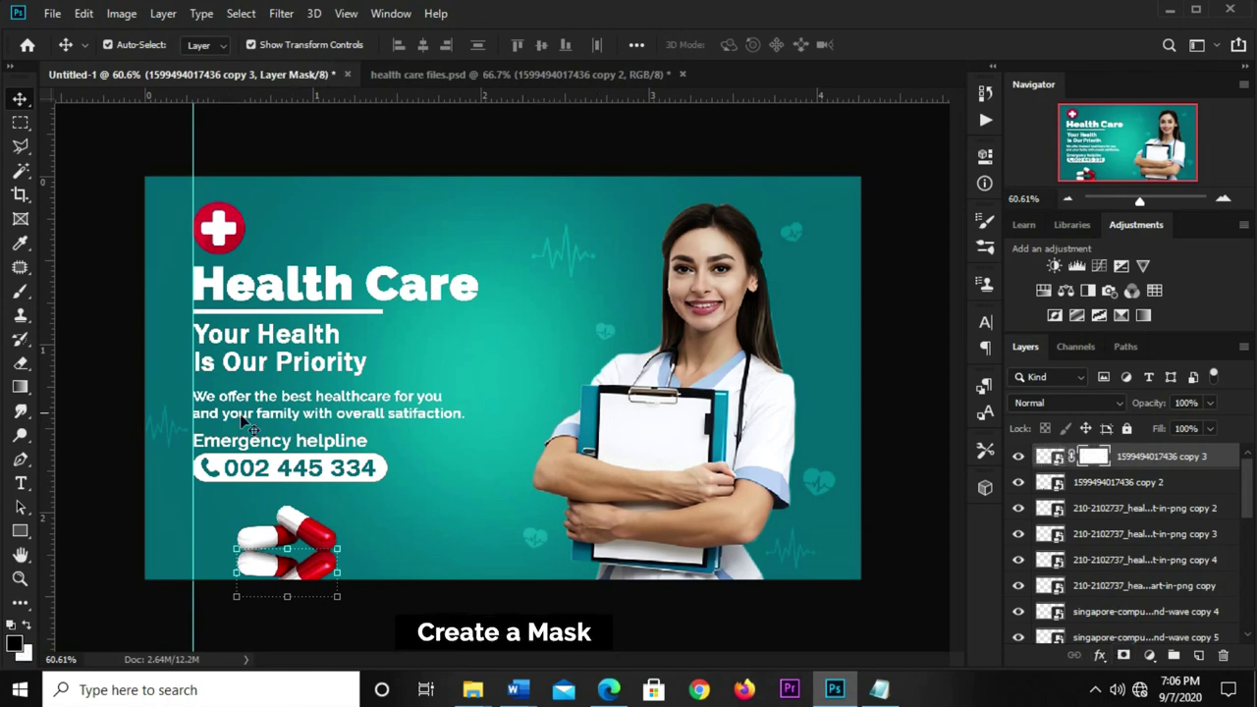
{"action": "left_click", "coordinate": [20, 386]}
{"action": "left_click", "coordinate": [99, 386]}
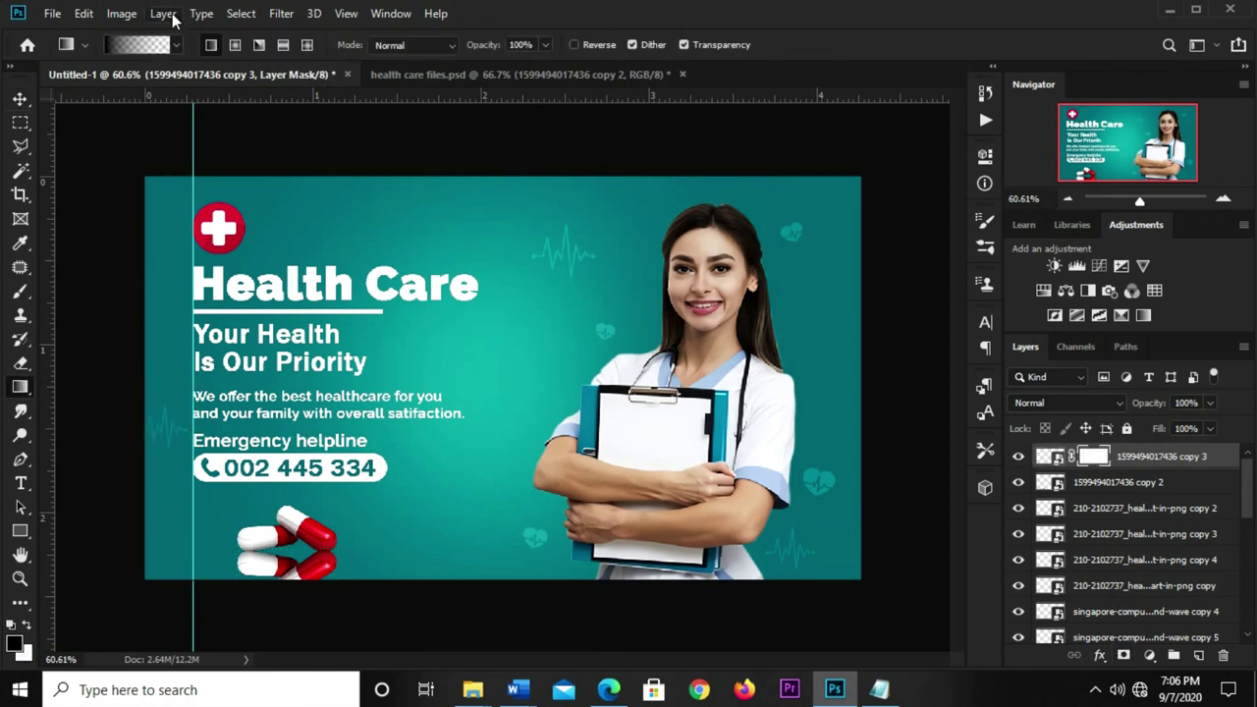
{"action": "left_click", "coordinate": [140, 46]}
{"action": "left_click_drag", "start_coordinate": [700, 258], "coordinate": [551, 258]}
{"action": "left_click", "coordinate": [871, 88]}
- Drag gradients downward on the mask so the reflection fades out toward the bottom
{"action": "left_click_drag", "start_coordinate": [279, 562], "coordinate": [303, 617]}
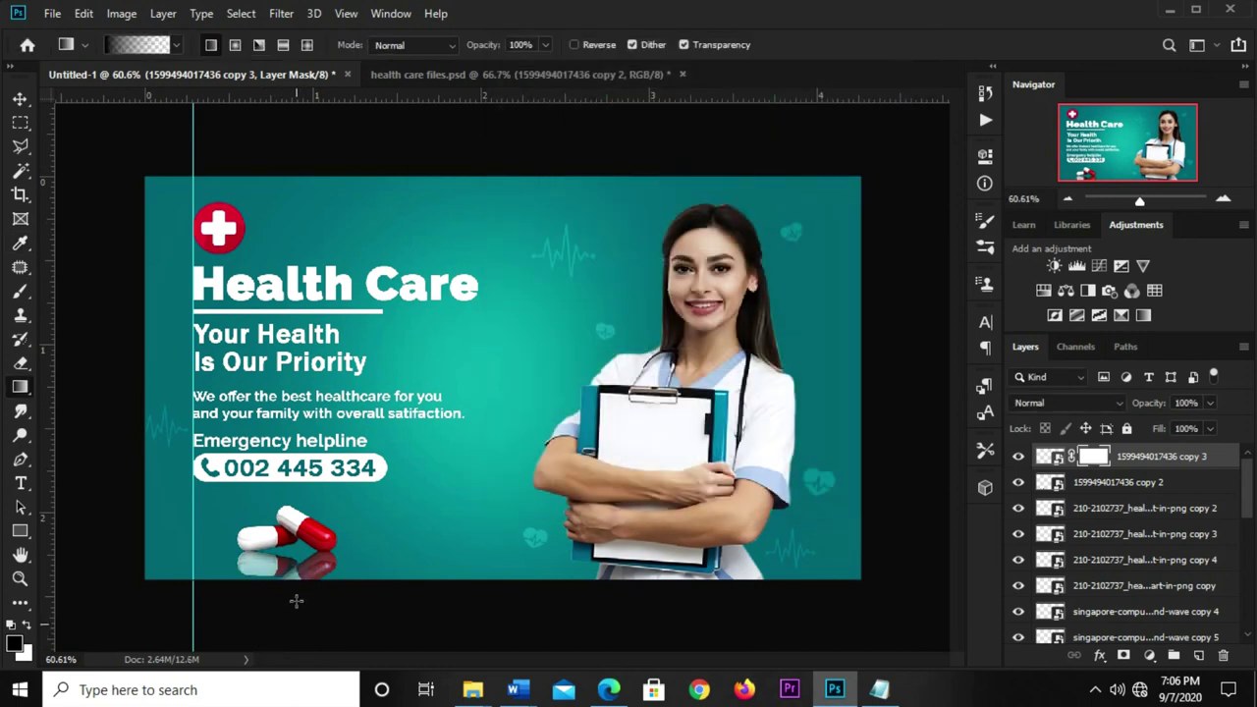
{"action": "left_click_drag", "start_coordinate": [293, 542], "coordinate": [286, 610]}
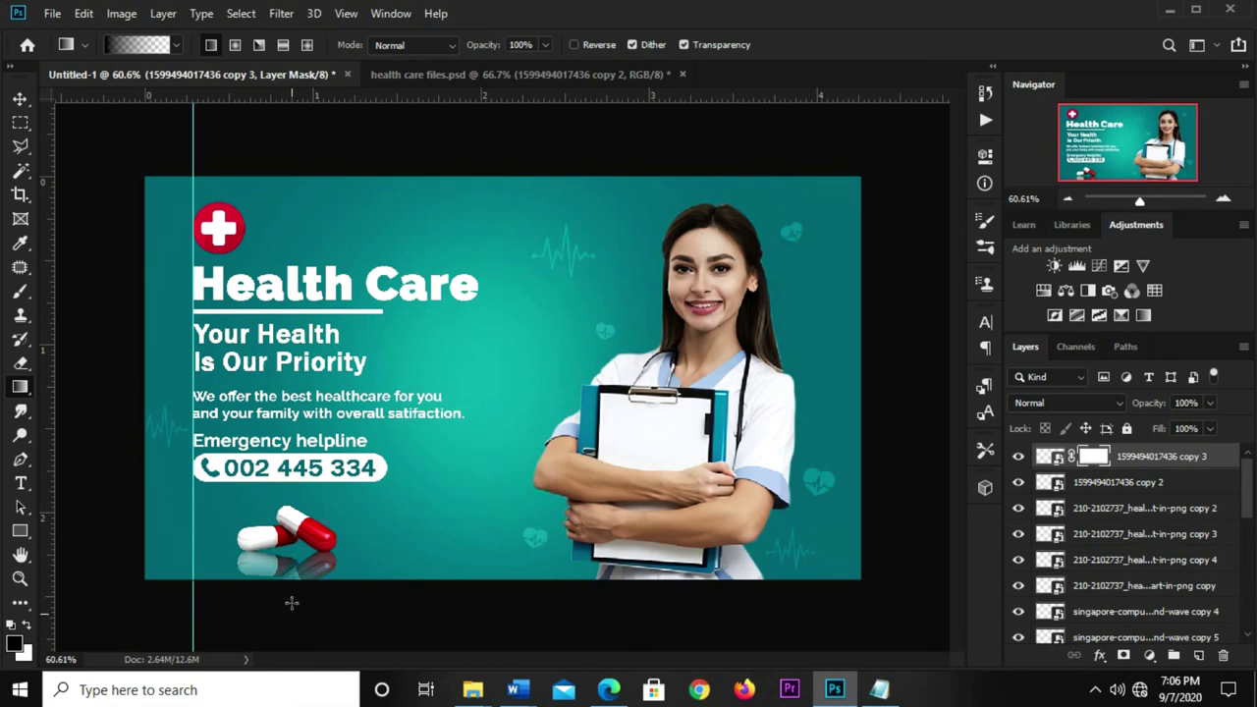
{"action": "left_click_drag", "start_coordinate": [297, 535], "coordinate": [301, 596]}
{"action": "left_click_drag", "start_coordinate": [300, 535], "coordinate": [307, 597]}
{"action": "key", "text": "v"}
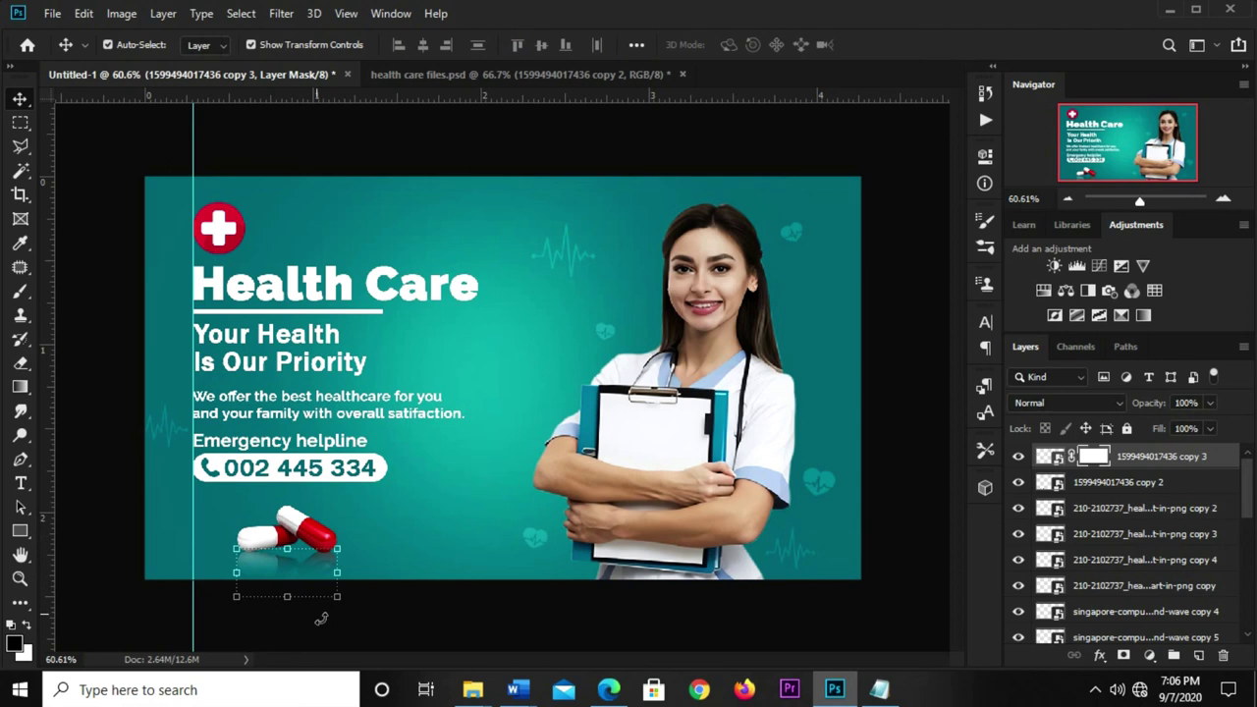
{"action": "left_click", "coordinate": [1211, 403]}
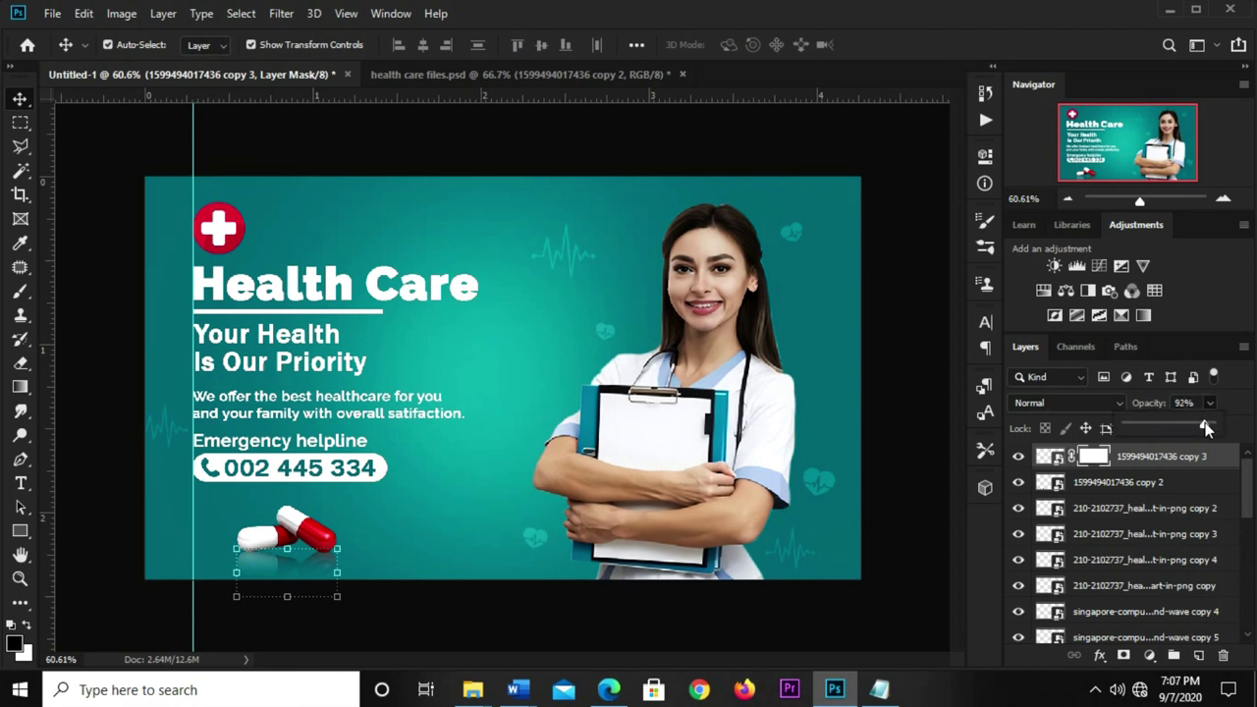
{"action": "left_click", "coordinate": [706, 612]}
{"action": "left_click", "coordinate": [662, 609]}
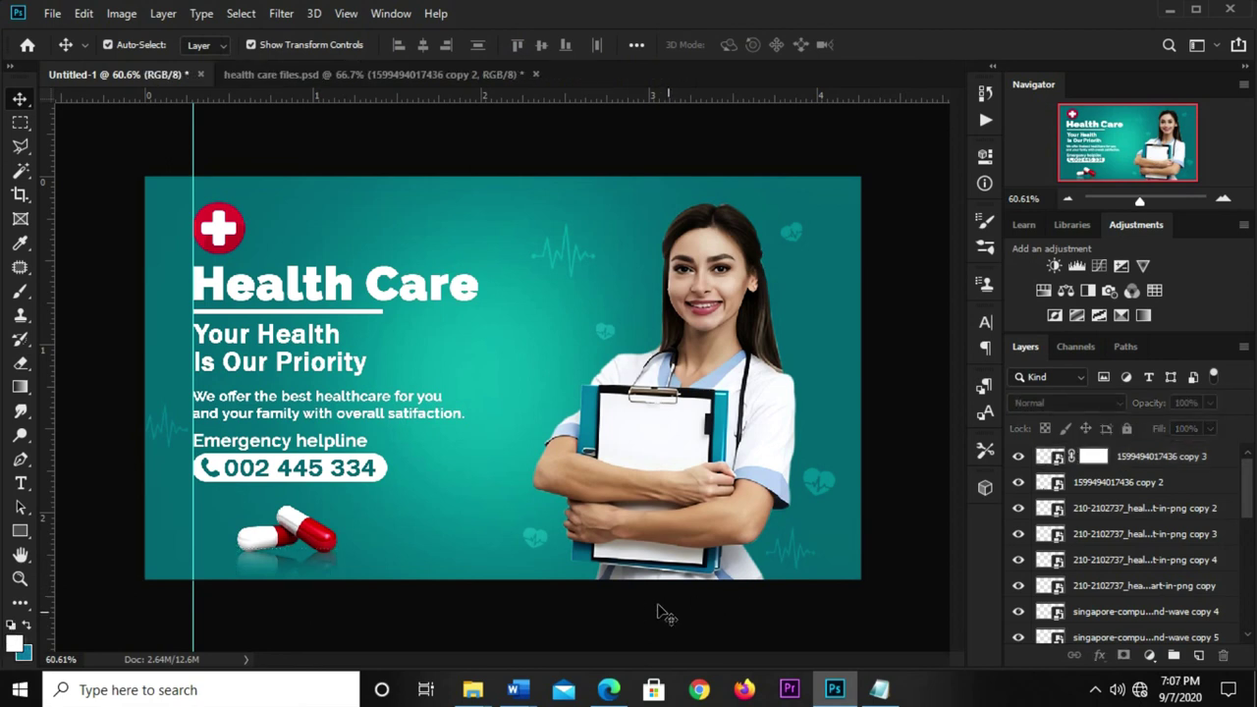
- Bring Group 6's scattered green and red pills into the banner, around the capsules at lower left
{"action": "left_click", "coordinate": [414, 76]}
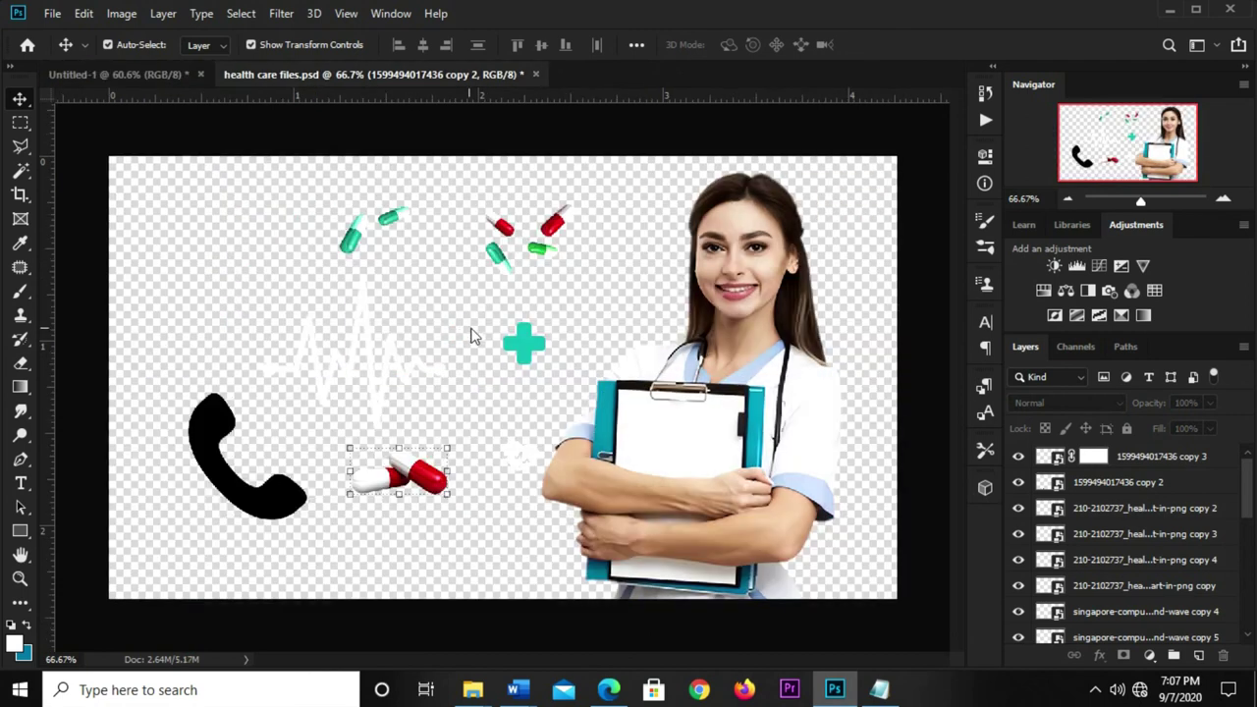
{"action": "left_click", "coordinate": [495, 265]}
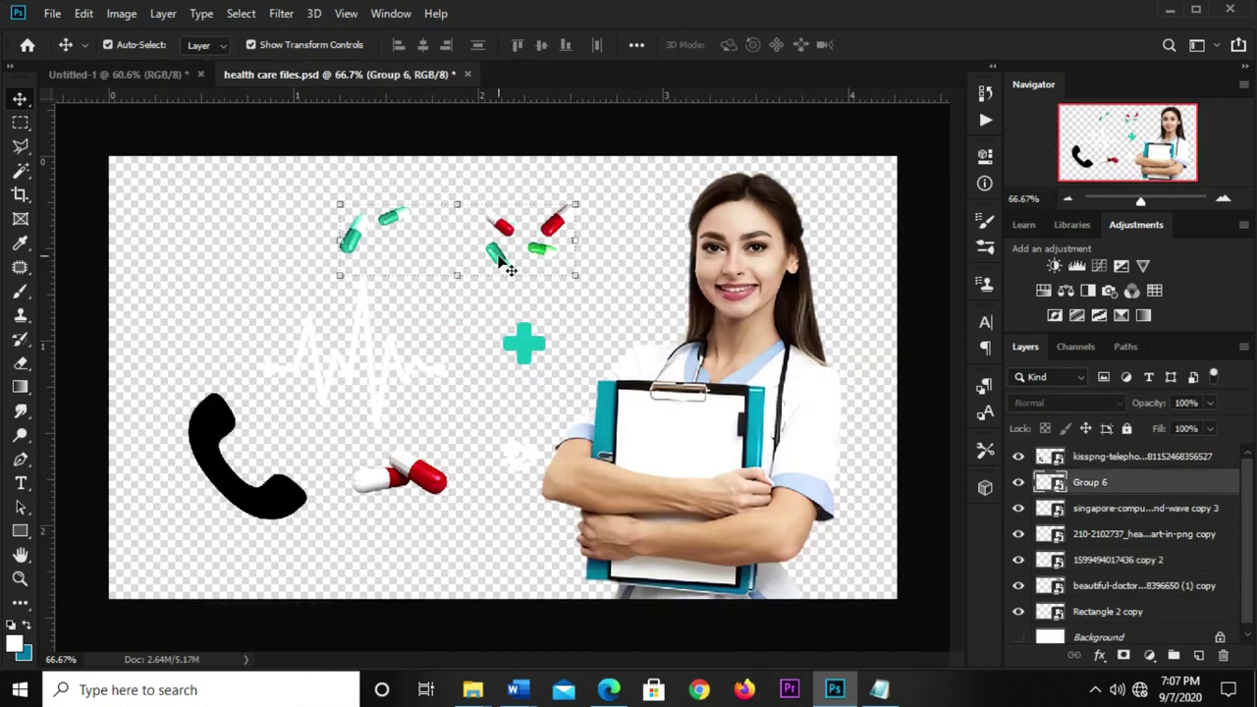
{"action": "left_click_drag", "start_coordinate": [495, 265], "coordinate": [156, 134]}
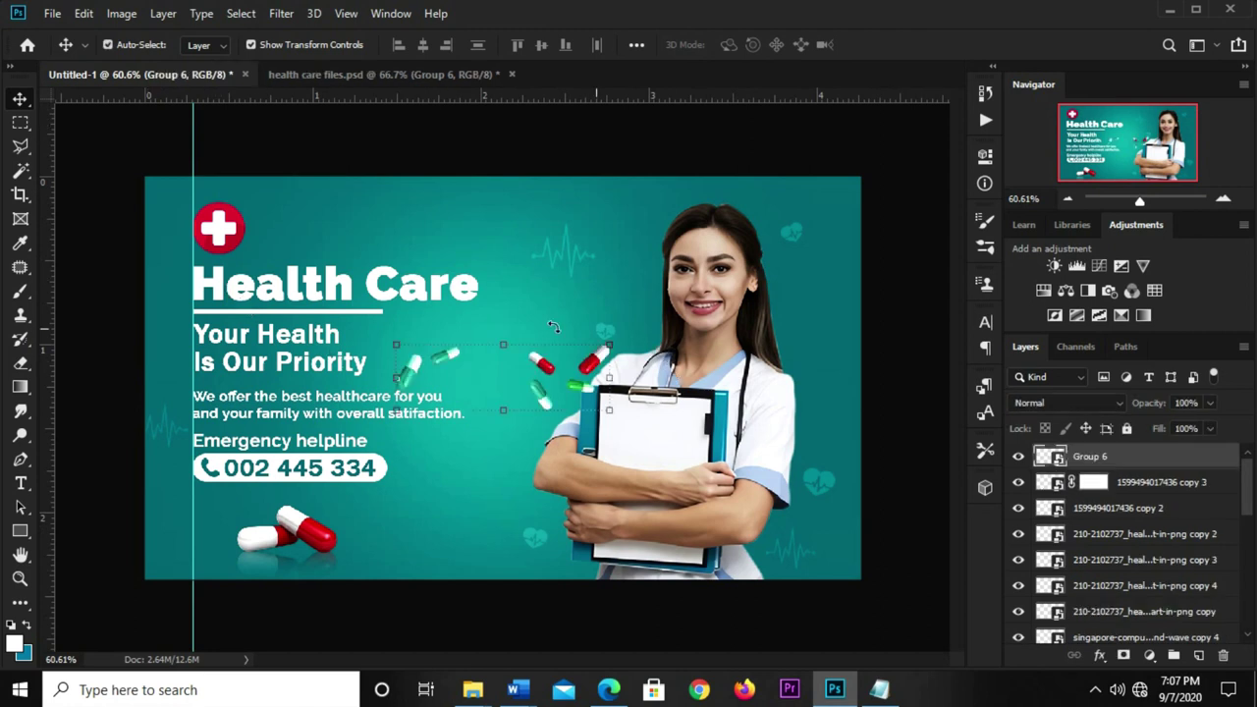
{"action": "key", "text": "ctrl+t"}
{"action": "mouse_move", "coordinate": [483, 412]}
{"action": "left_mouse_down"}
{"action": "mouse_move", "coordinate": [303, 506]}
{"action": "mouse_move", "coordinate": [310, 534]}
{"action": "left_mouse_up"}
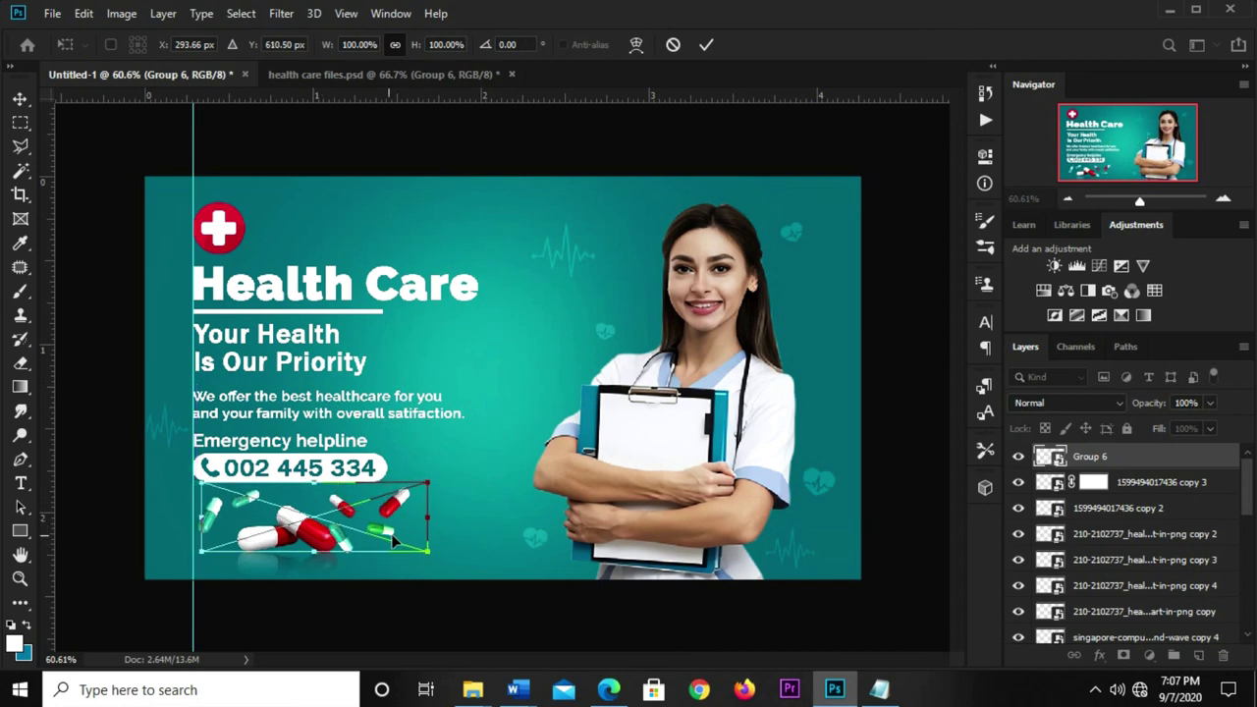
{"action": "key", "text": "Return"}
{"action": "left_click_drag", "start_coordinate": [394, 550], "coordinate": [402, 553]}
{"action": "key", "text": "Down"}
{"action": "key", "text": "Down"}
{"action": "key", "text": "Down"}
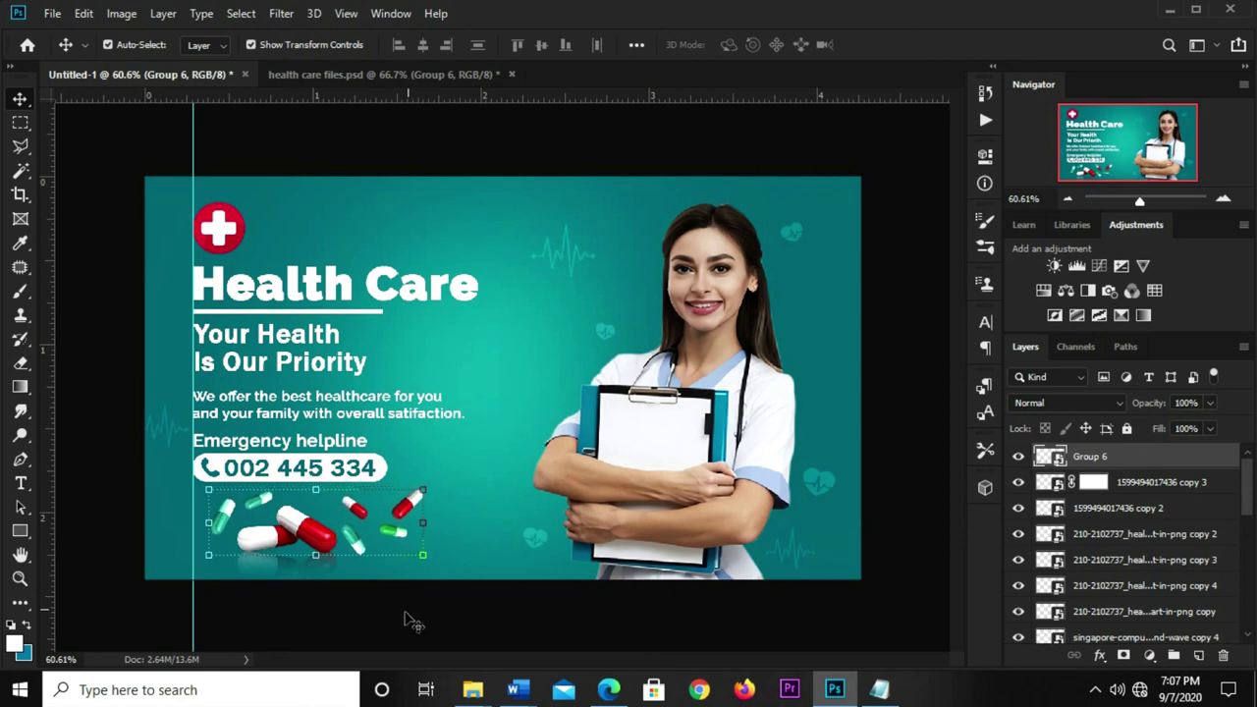
{"action": "left_click", "coordinate": [401, 636]}
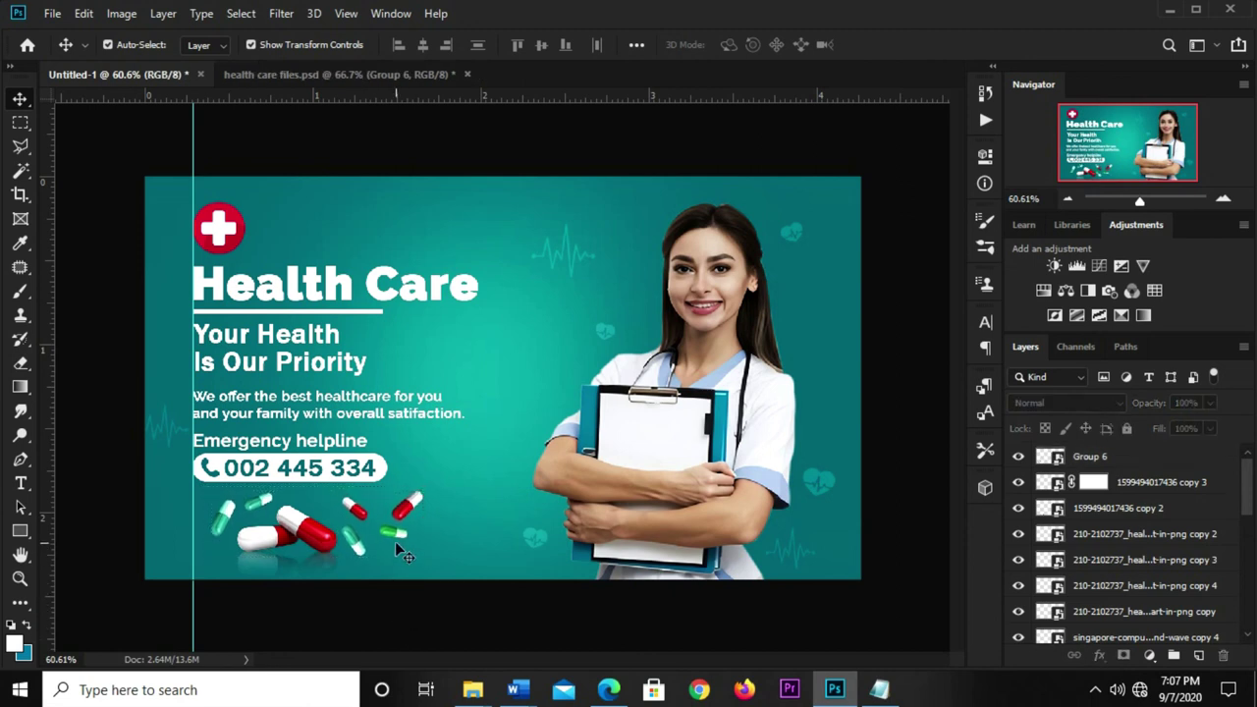
{"action": "left_click", "coordinate": [397, 541]}
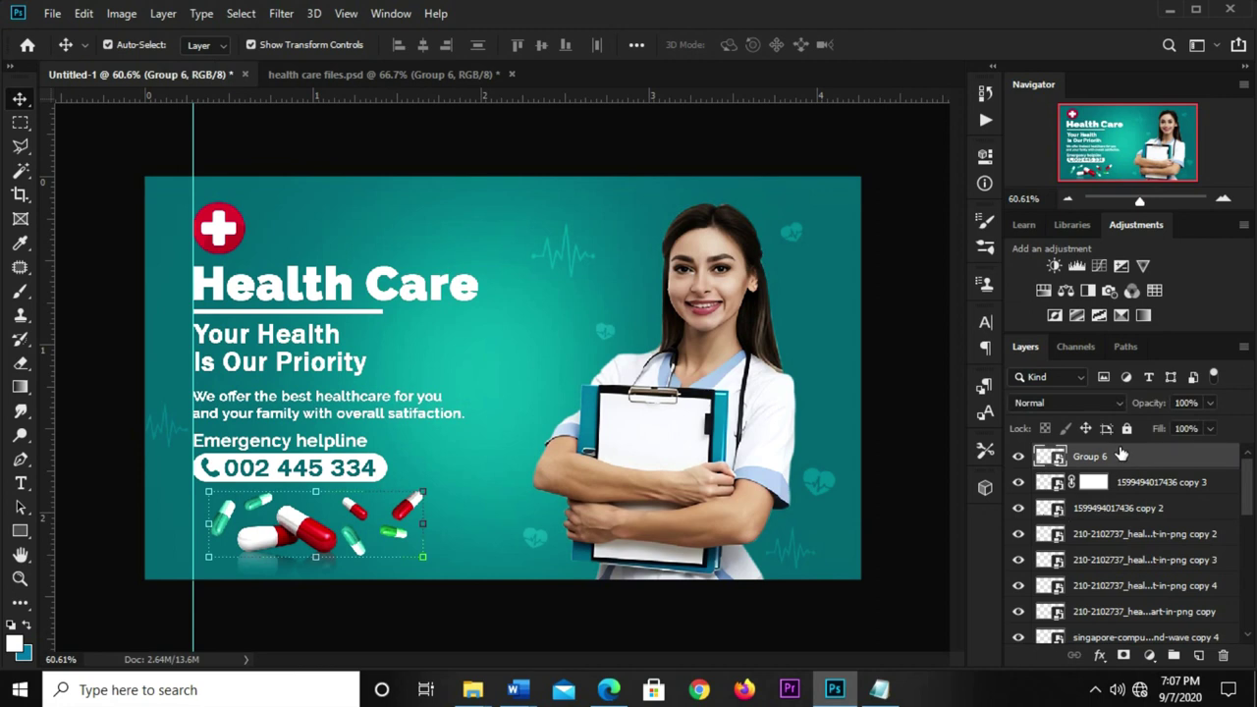
- Convert Group 6 to a Smart Object and open Gaussian Blur with Radius 2.0
{"action": "right_click", "coordinate": [1122, 455]}
{"action": "left_click", "coordinate": [889, 191]}
{"action": "left_click", "coordinate": [278, 14]}
{"action": "mouse_move", "coordinate": [292, 223]}
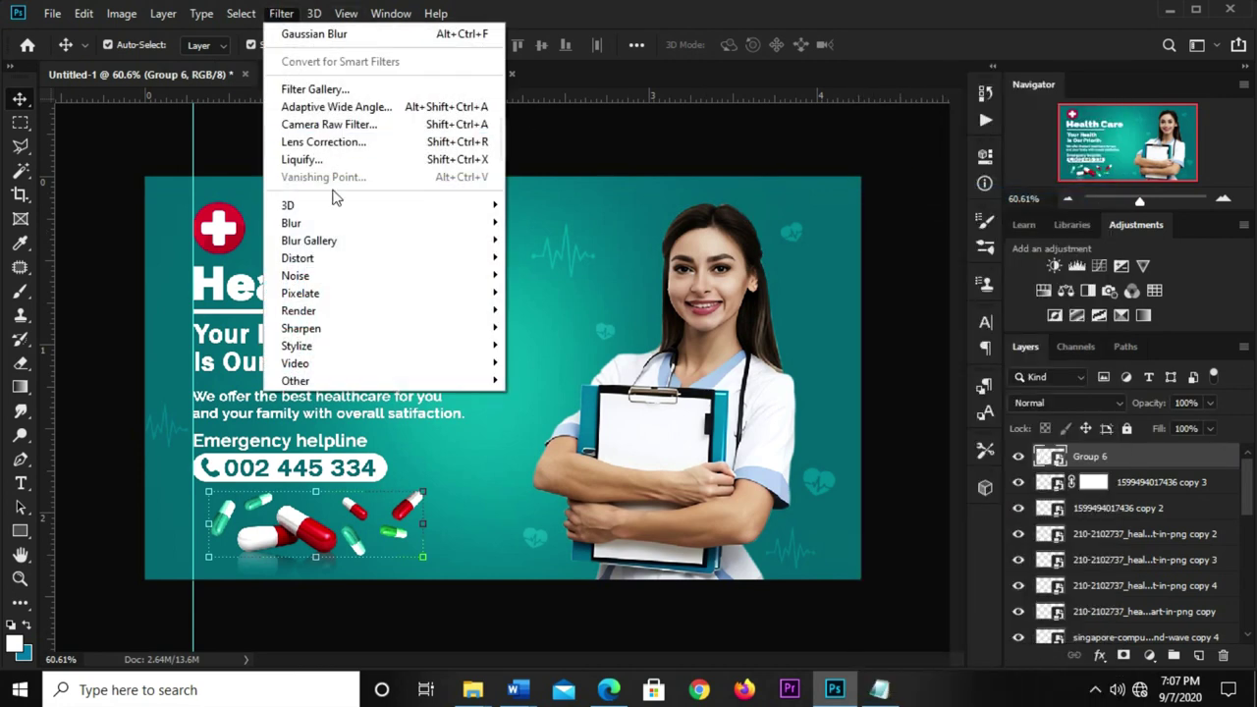
{"action": "left_click", "coordinate": [527, 293]}
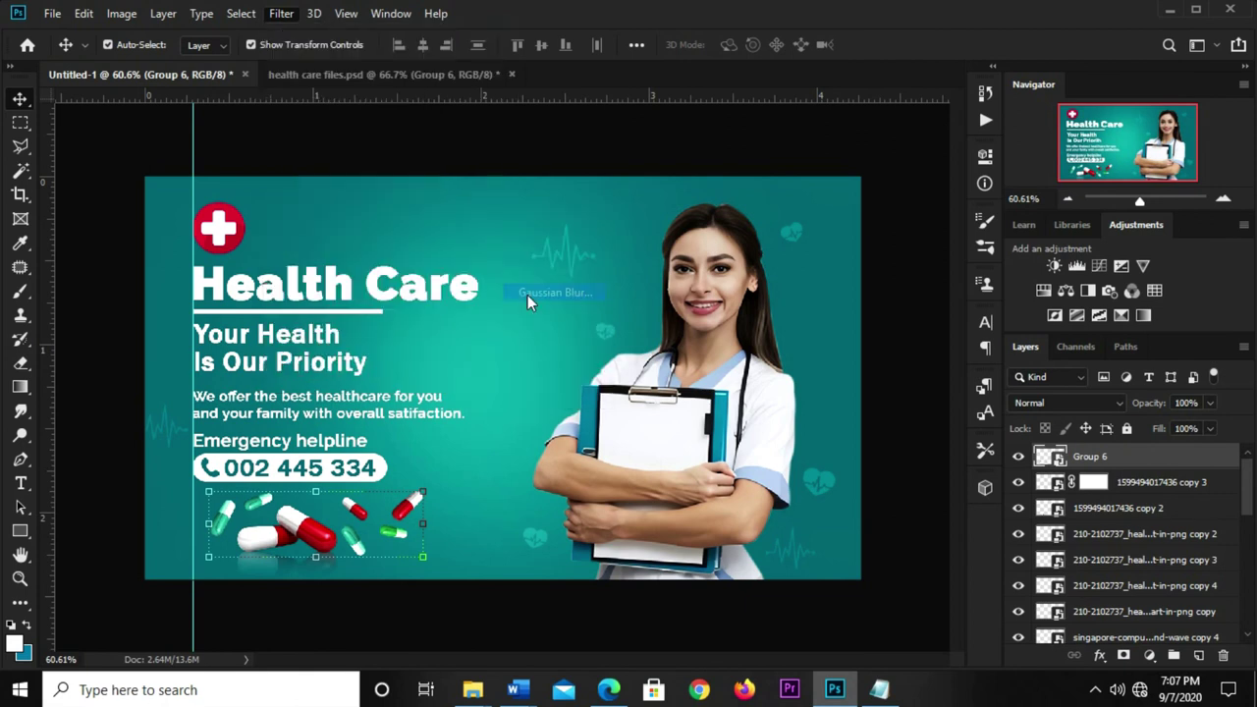
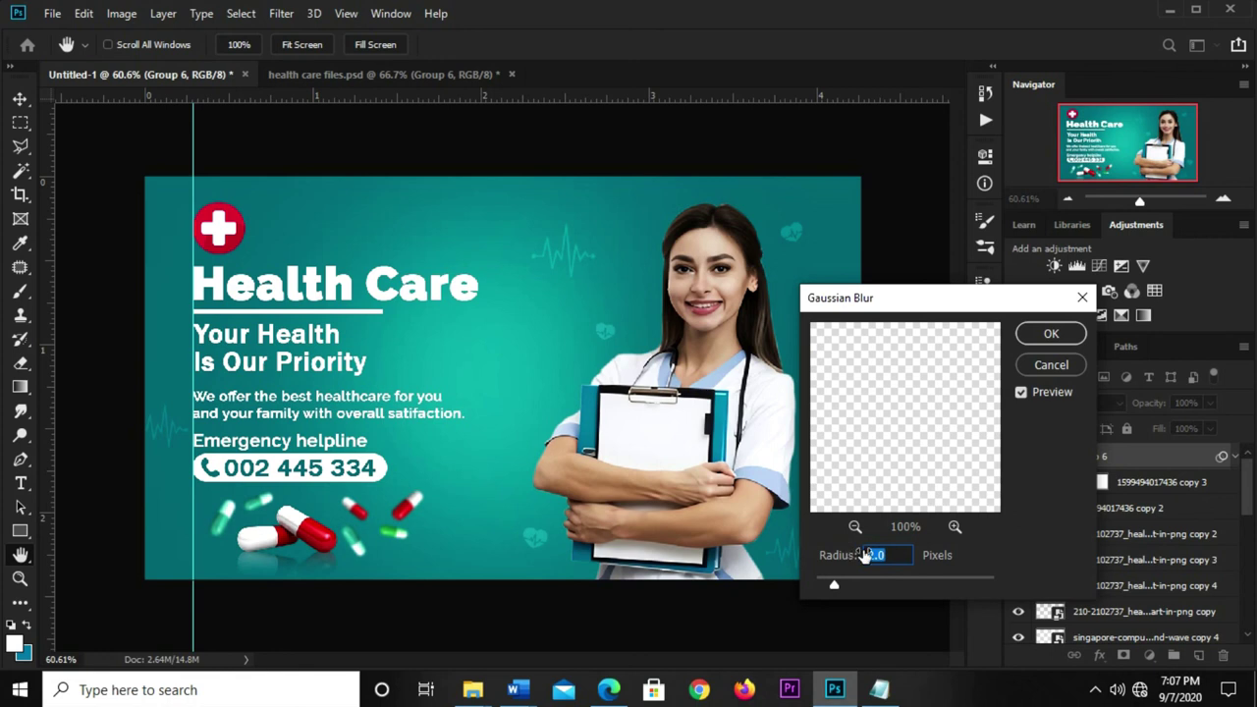
- Apply a 2.0-pixel Gaussian Blur to the pills group, then deselect it to review the softened capsules
{"action": "left_click", "coordinate": [1037, 338]}
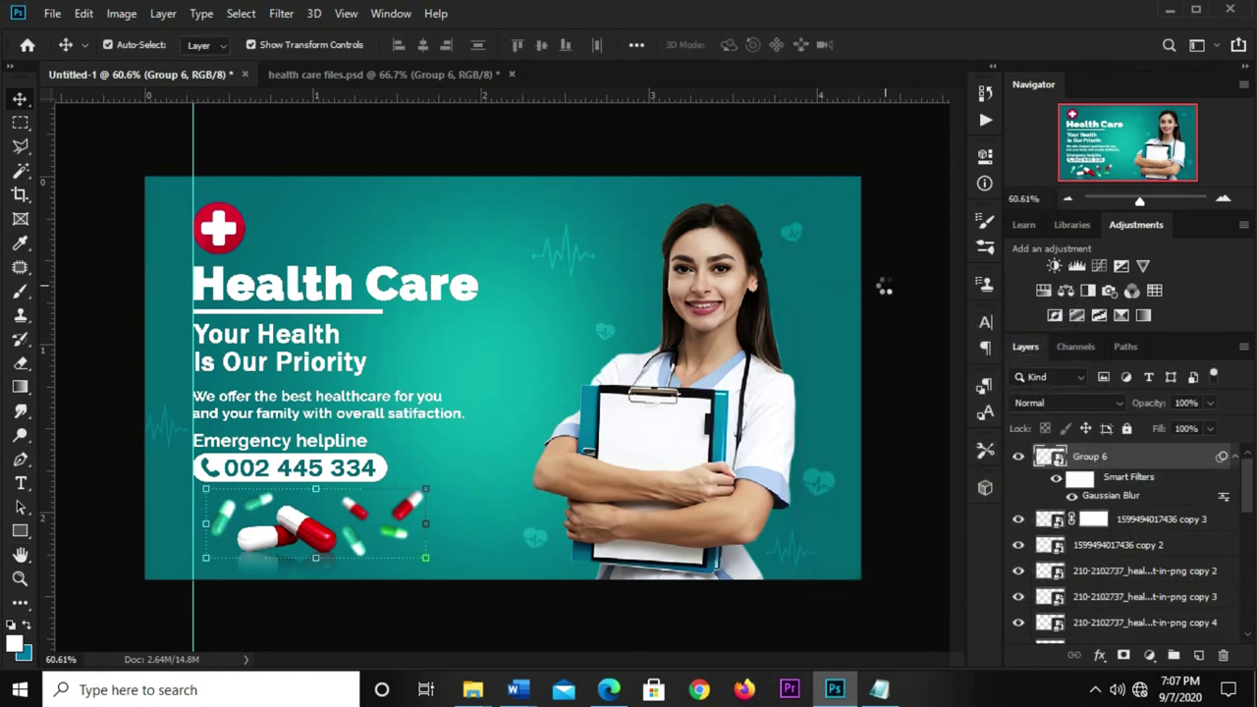
{"action": "left_click", "coordinate": [884, 287]}
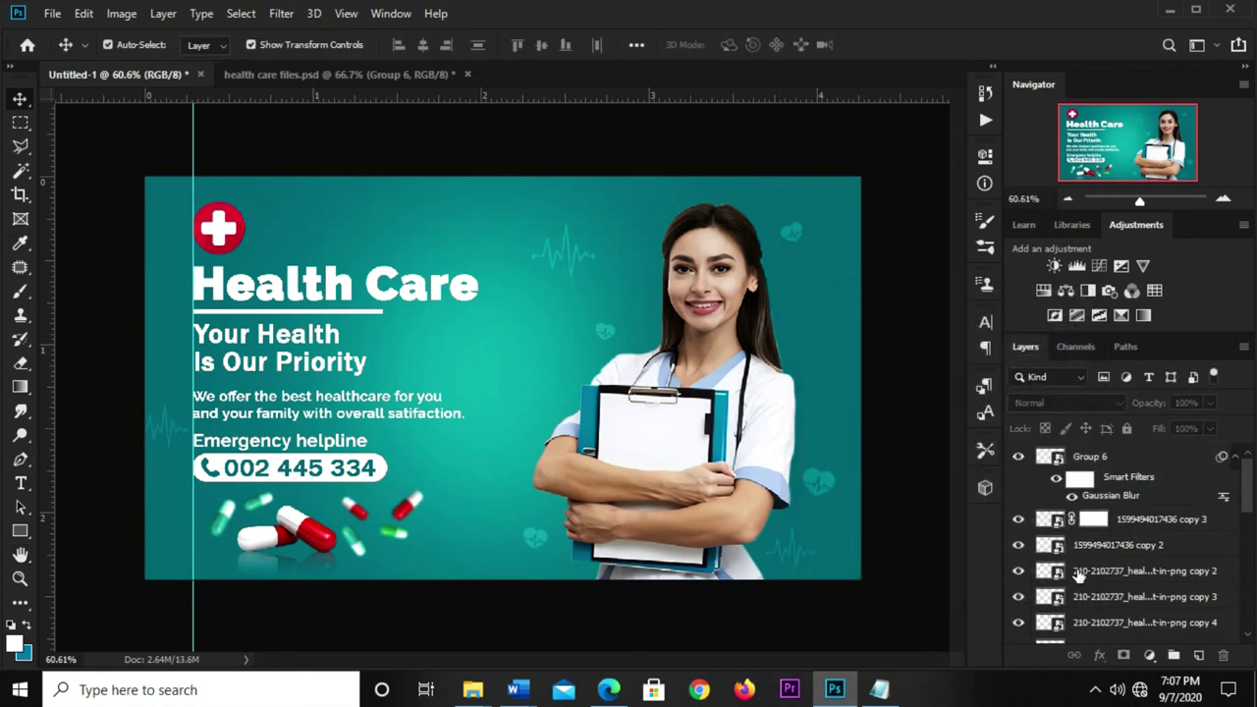
{"action": "scroll", "coordinate": [1078, 576], "scroll_direction": "down", "scroll_amount": 5}
{"action": "scroll", "coordinate": [1079, 576], "scroll_direction": "up", "scroll_amount": 1}
{"action": "scroll", "coordinate": [1078, 576], "scroll_direction": "up", "scroll_amount": 4}
- Add a Curves adjustment layer above the pills group with the RGB curve pulled down
{"action": "left_click", "coordinate": [1138, 654]}
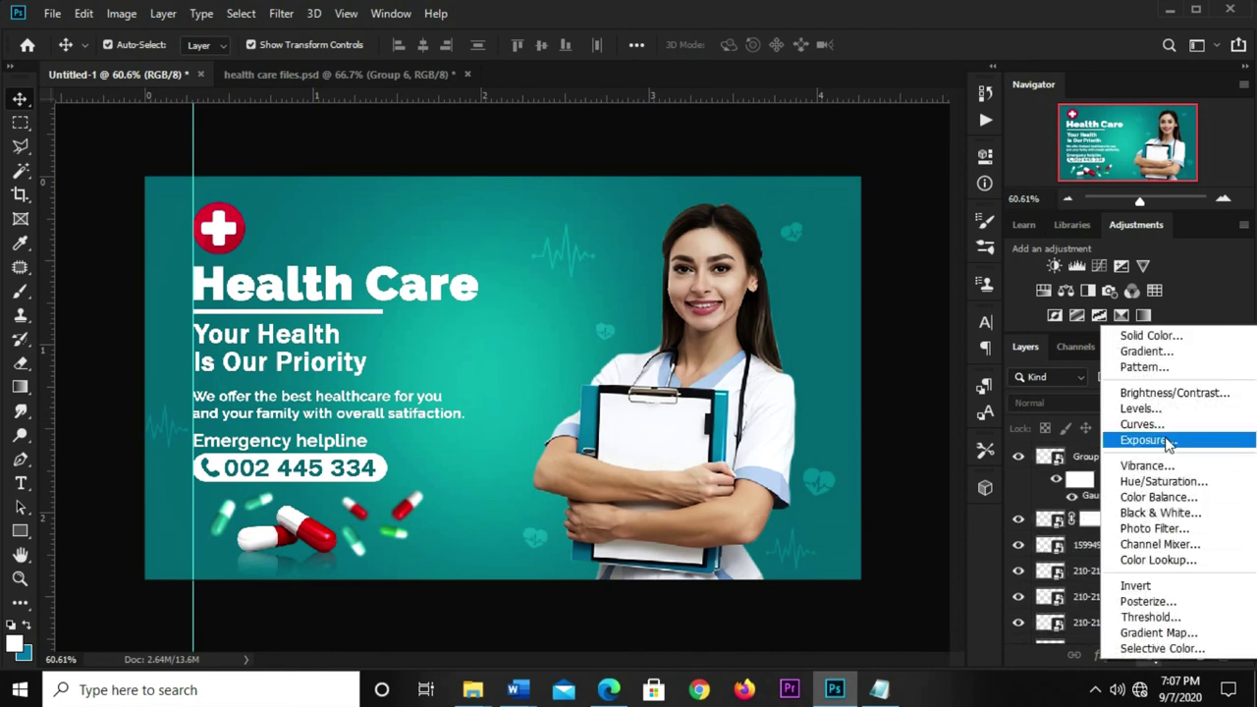
{"action": "left_click", "coordinate": [1140, 423]}
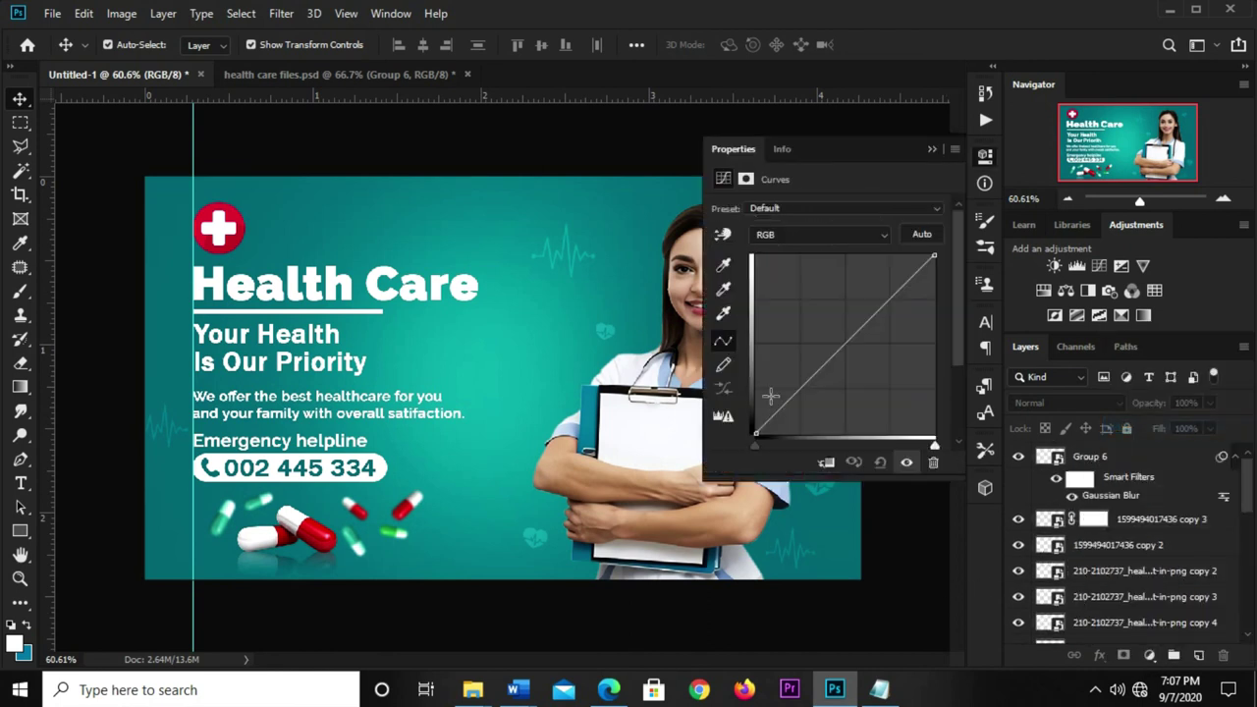
{"action": "left_click_drag", "start_coordinate": [806, 382], "coordinate": [812, 391]}
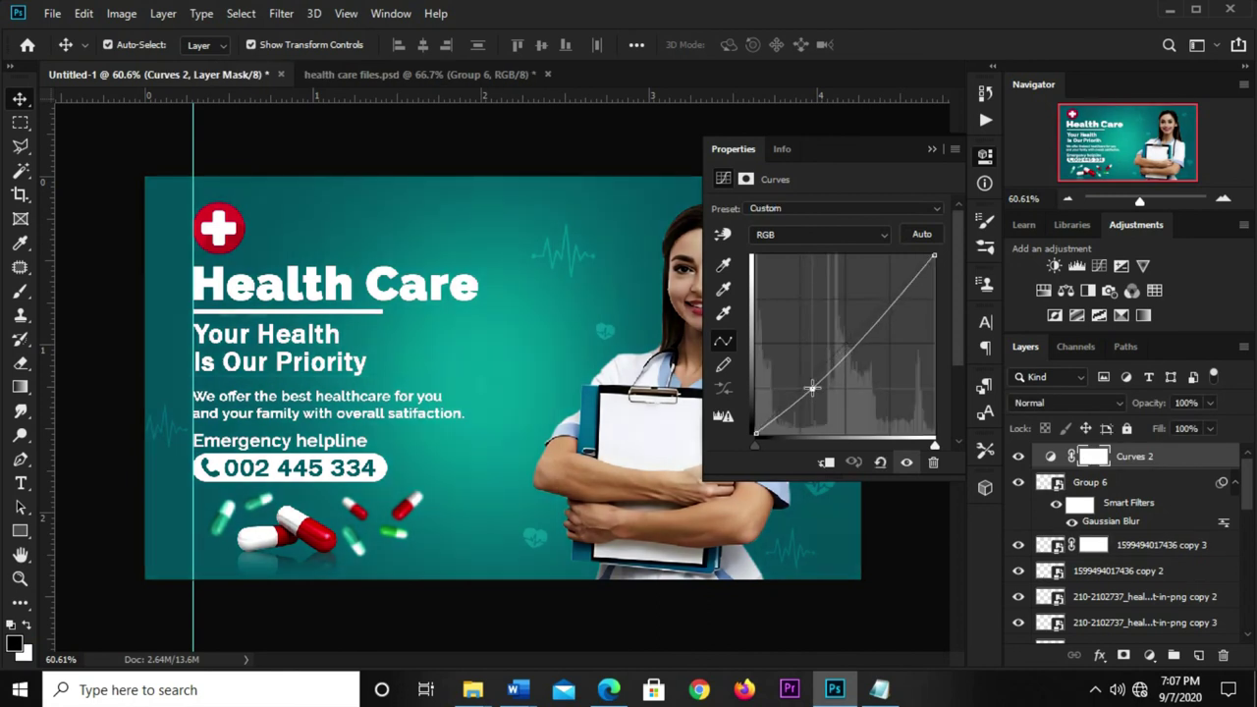
{"action": "left_click", "coordinate": [932, 149]}
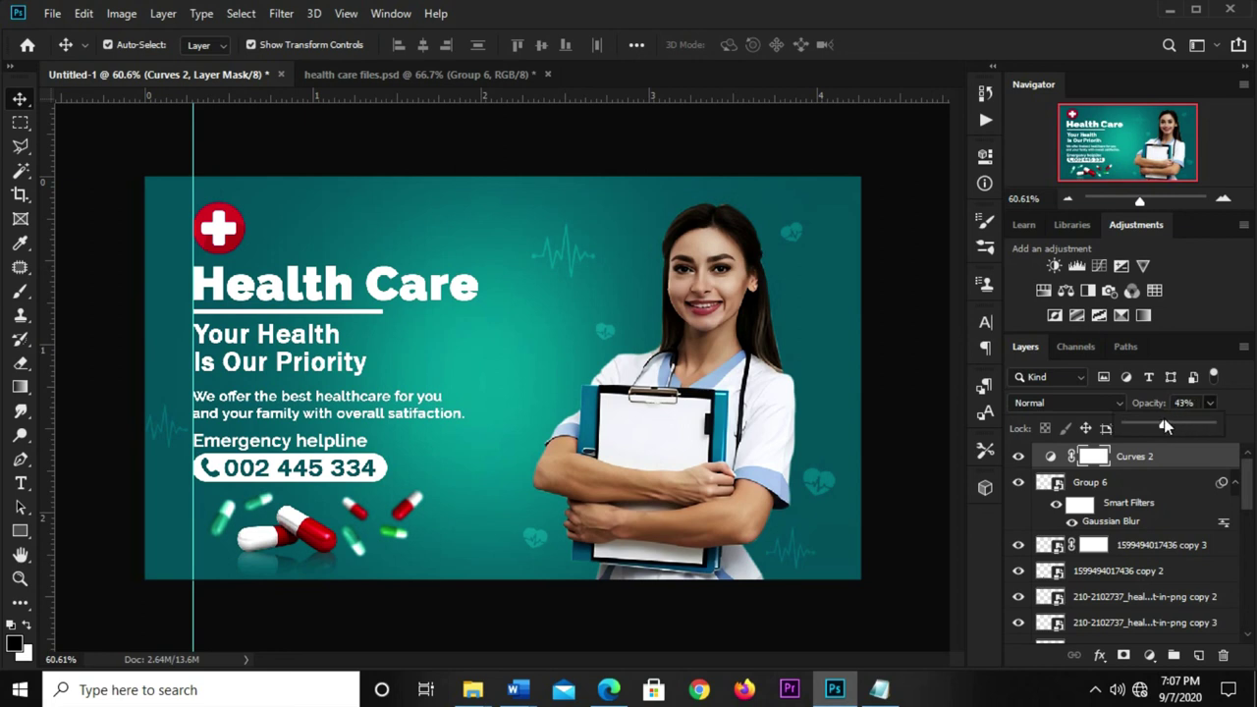
- Set the Curves 2 layer opacity to 46% and toggle its visibility to compare
{"action": "left_click_drag", "start_coordinate": [1164, 423], "coordinate": [1169, 422]}
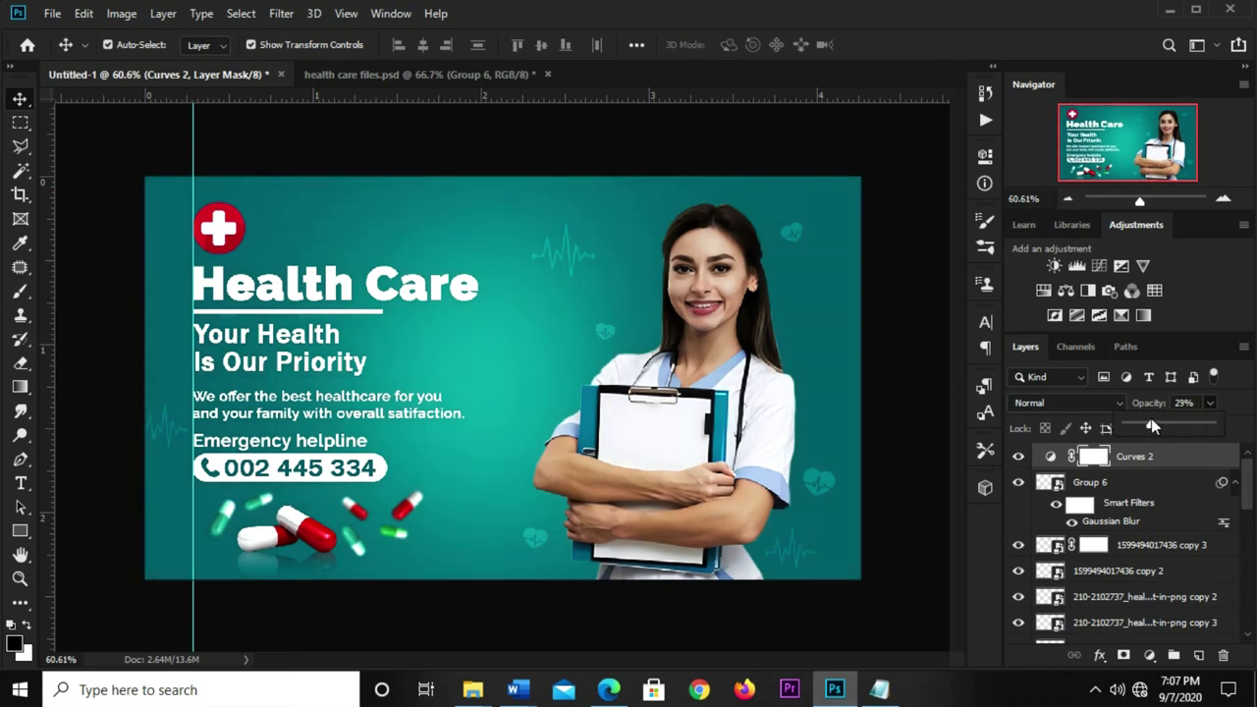
{"action": "left_click", "coordinate": [923, 414]}
{"action": "left_click", "coordinate": [1017, 457]}
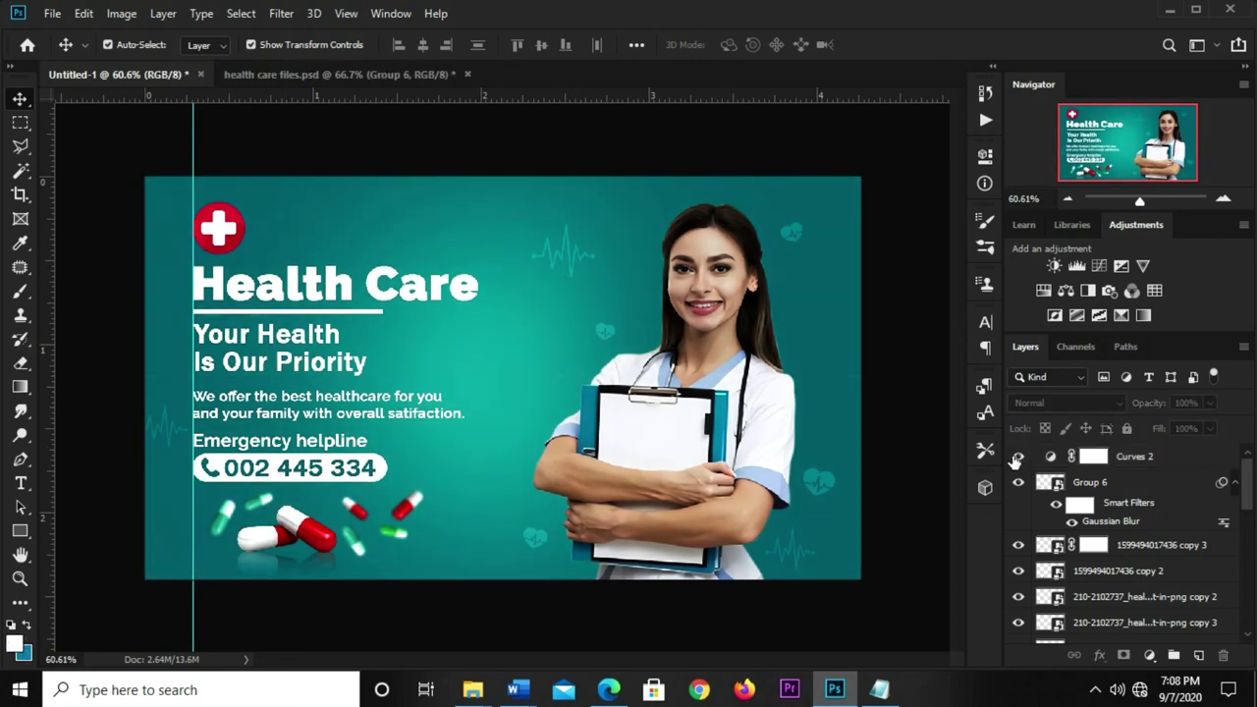
- Clear the vertical guide, then check the banner at fit-to-screen and 100% zoom
{"action": "left_click", "coordinate": [345, 14]}
{"action": "left_click", "coordinate": [405, 463]}
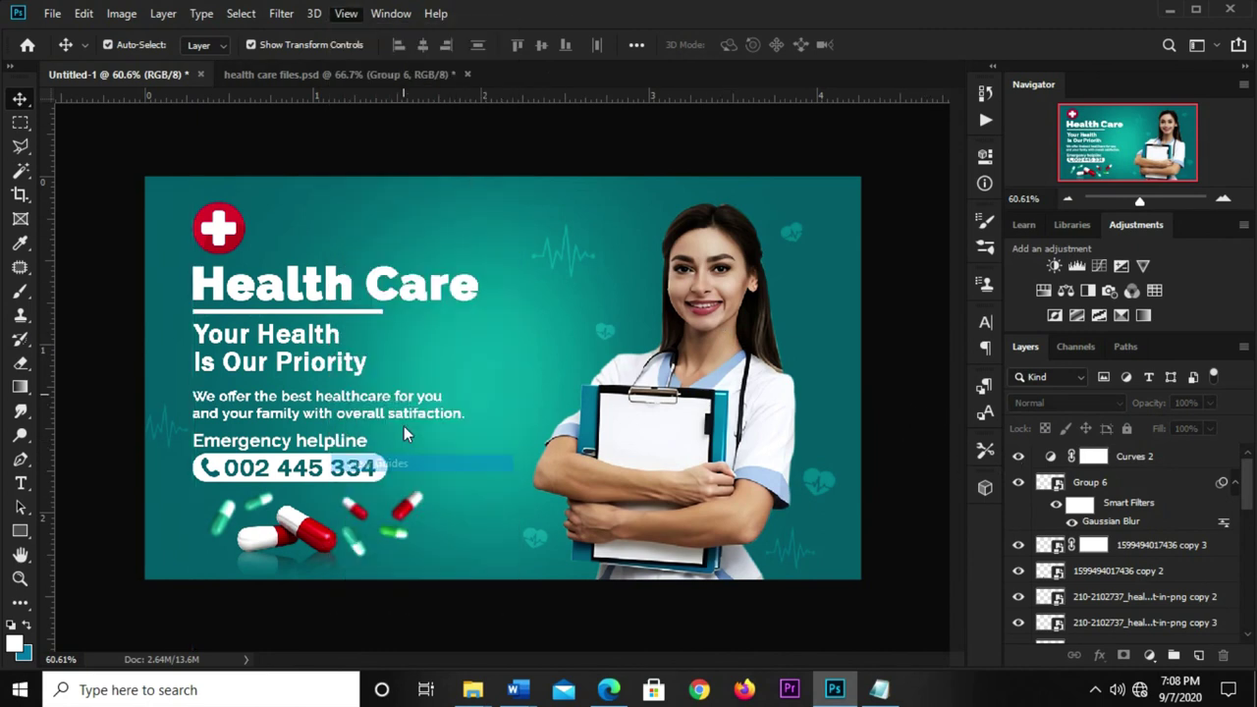
{"action": "key", "text": "ctrl+0"}
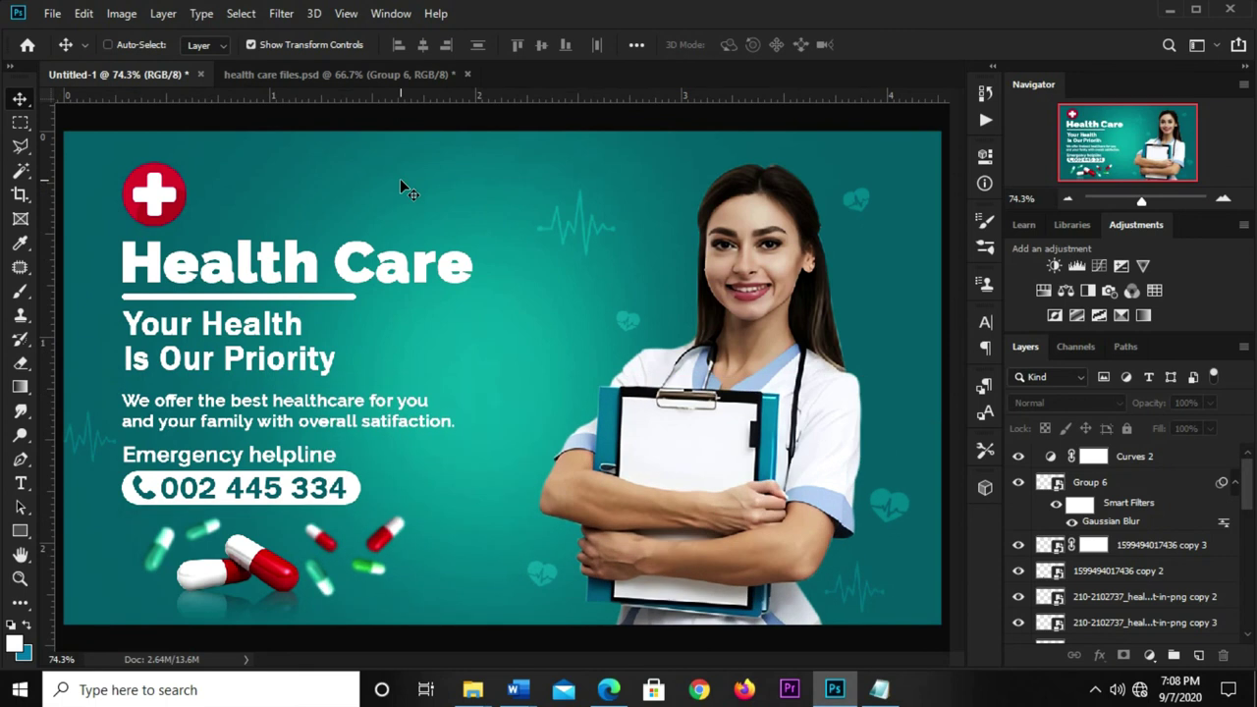
{"action": "key", "text": "ctrl+1"}
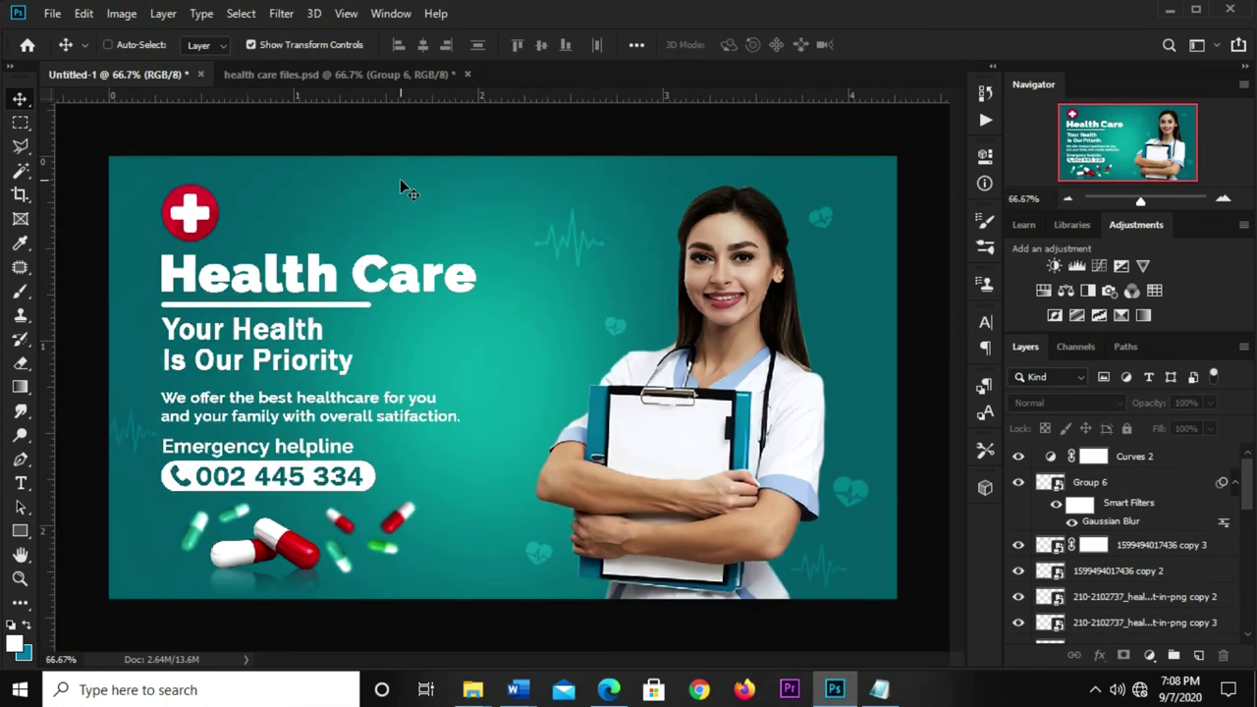
{"action": "key", "text": "ctrl+0"}
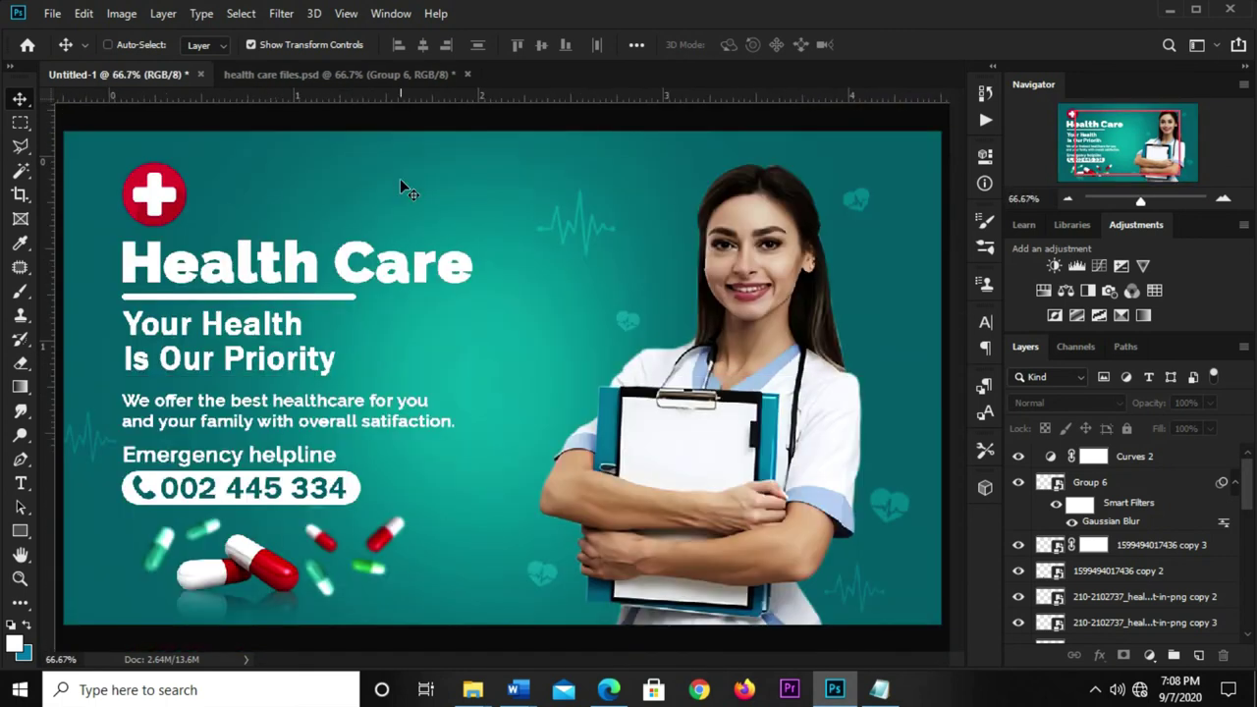